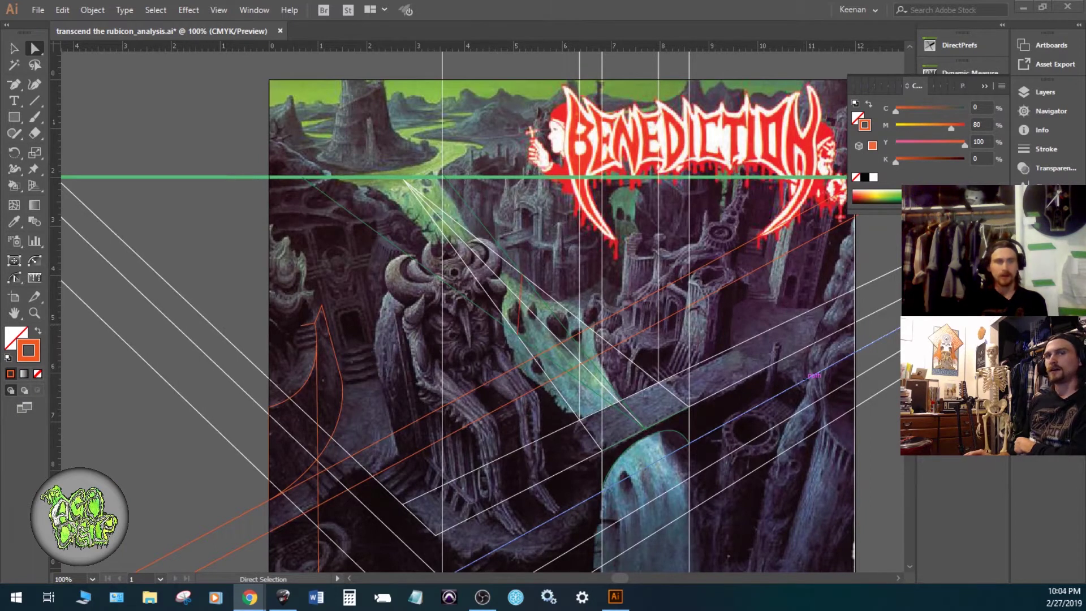
# - Read the Facebook page conversation requesting a perspective analysis of the Transcend the Rubicon cover, and minimize the browser
pyautogui.moveTo(1085, 85); pyautogui.dragTo(772, 2)
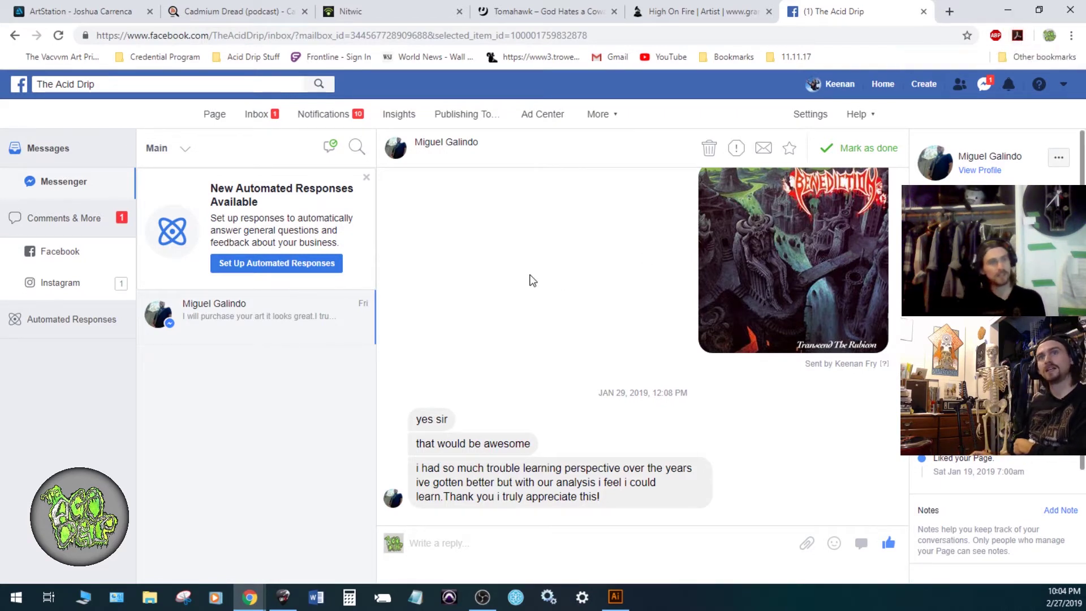
pyautogui.scroll(2, 528, 279)
pyautogui.scroll(2, 528, 280)
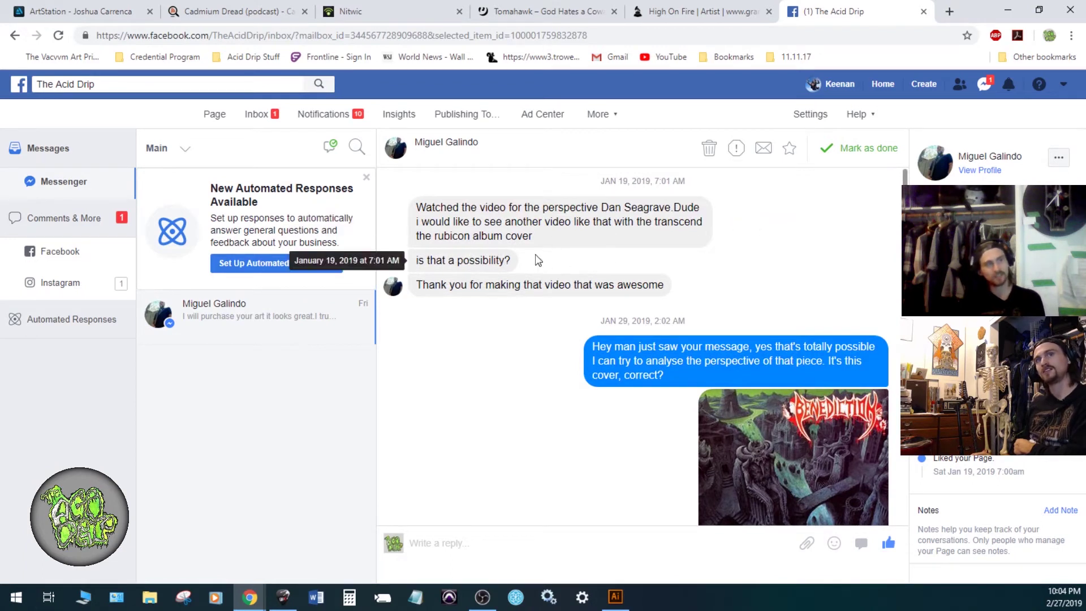
pyautogui.click(1007, 10)
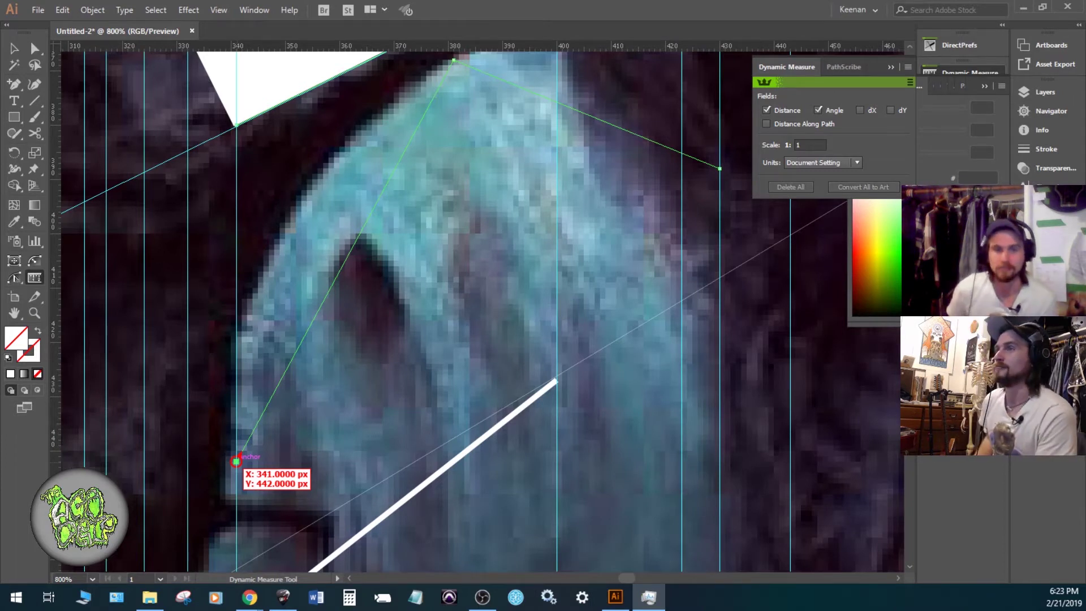
# - Check the frozen program in Task Manager, decline sending the Adobe Illustrator crash report, and accept recovery of unsaved documents
pyautogui.hotkey('ctrl', 'shift', 'Escape')
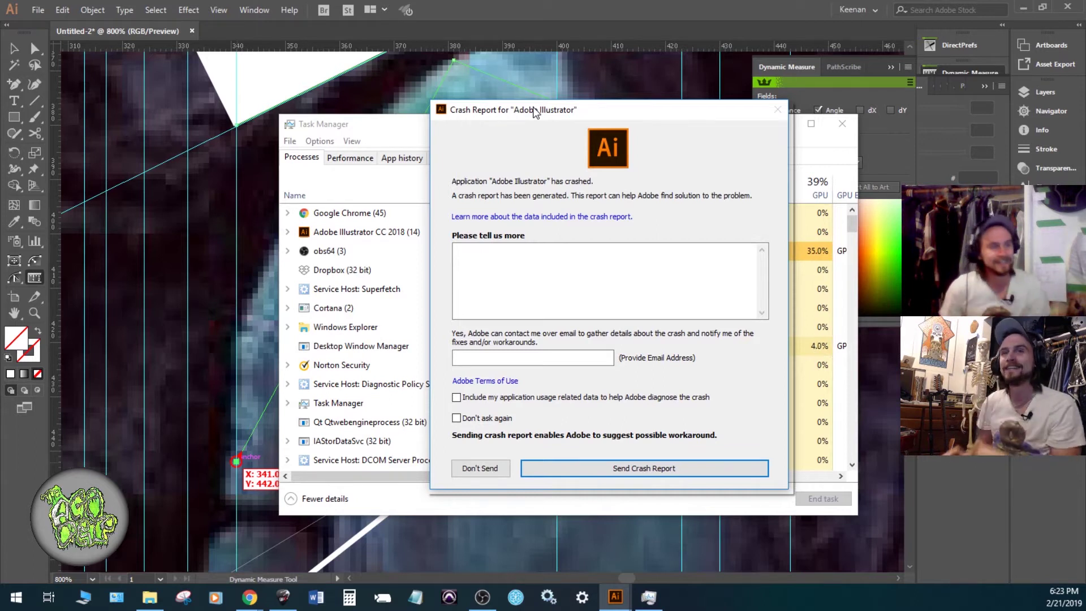
pyautogui.click(480, 467)
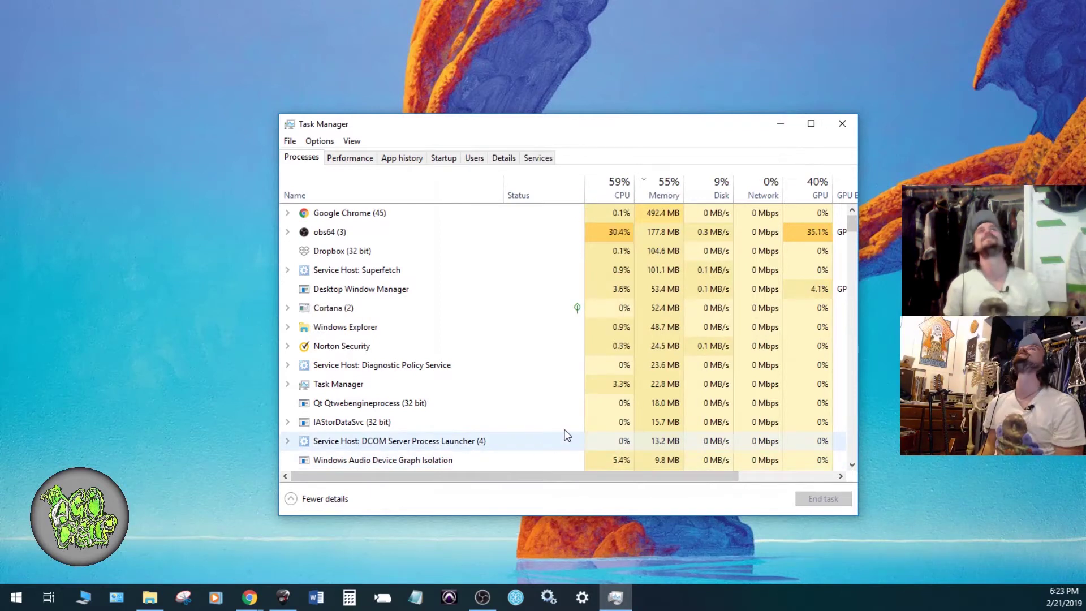
pyautogui.click(835, 127)
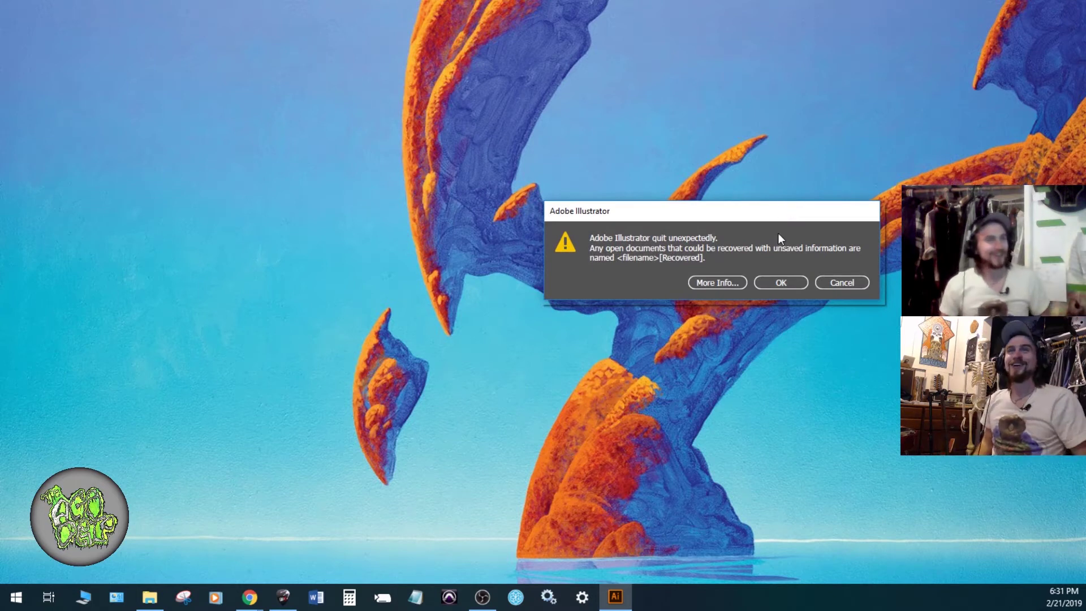
pyautogui.click(795, 280)
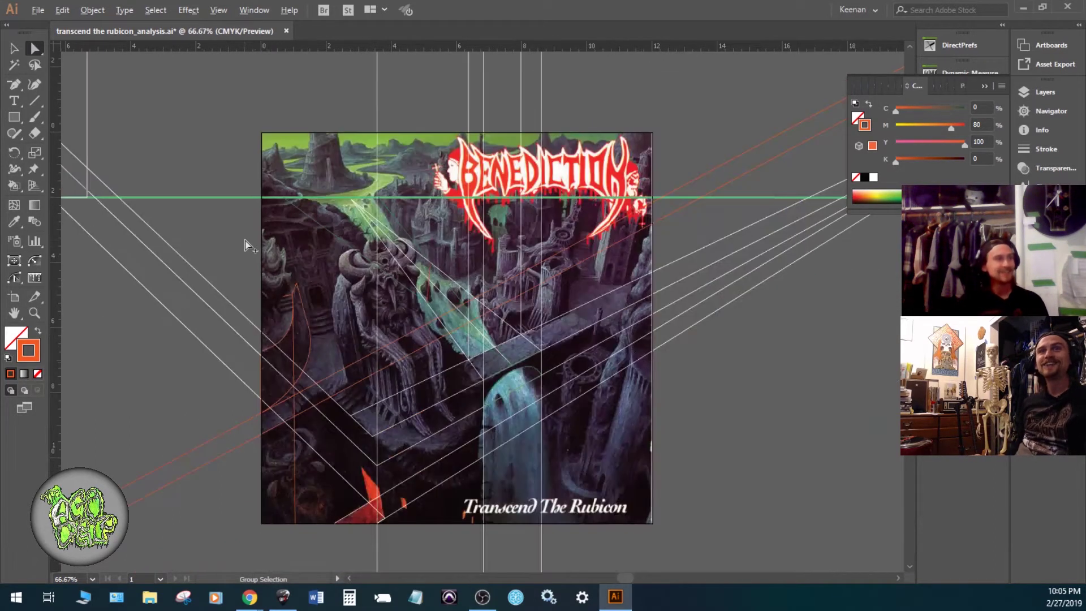
# - Show the guides to examine how they line up with the cover's perspective lines, and hide them again
pyautogui.scroll(-1, 248, 247)
pyautogui.scroll(-1, 248, 247)
pyautogui.rightClick(664, 325)
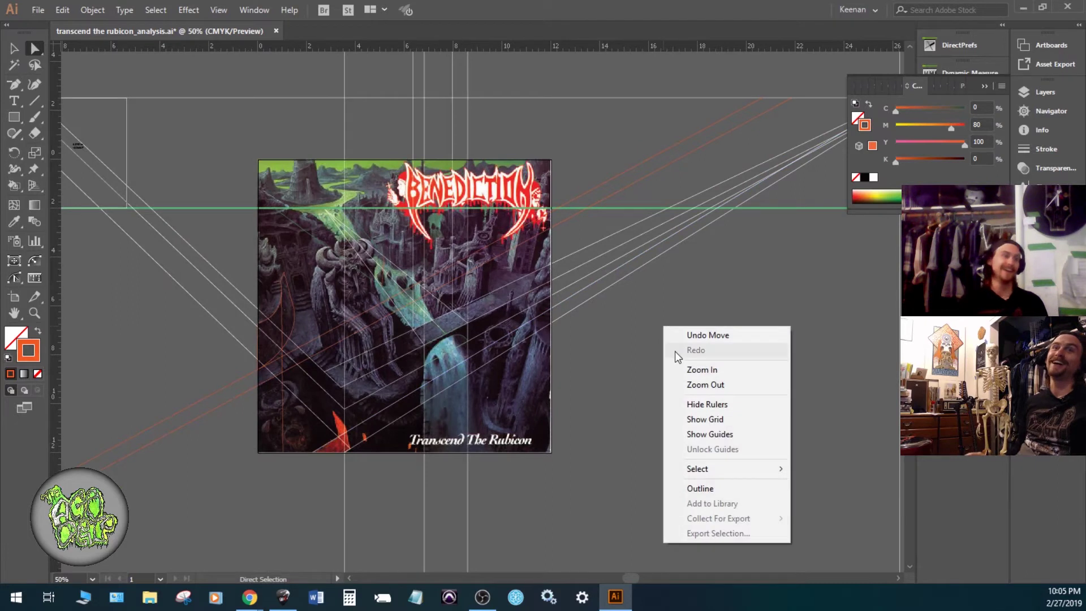
pyautogui.click(726, 434)
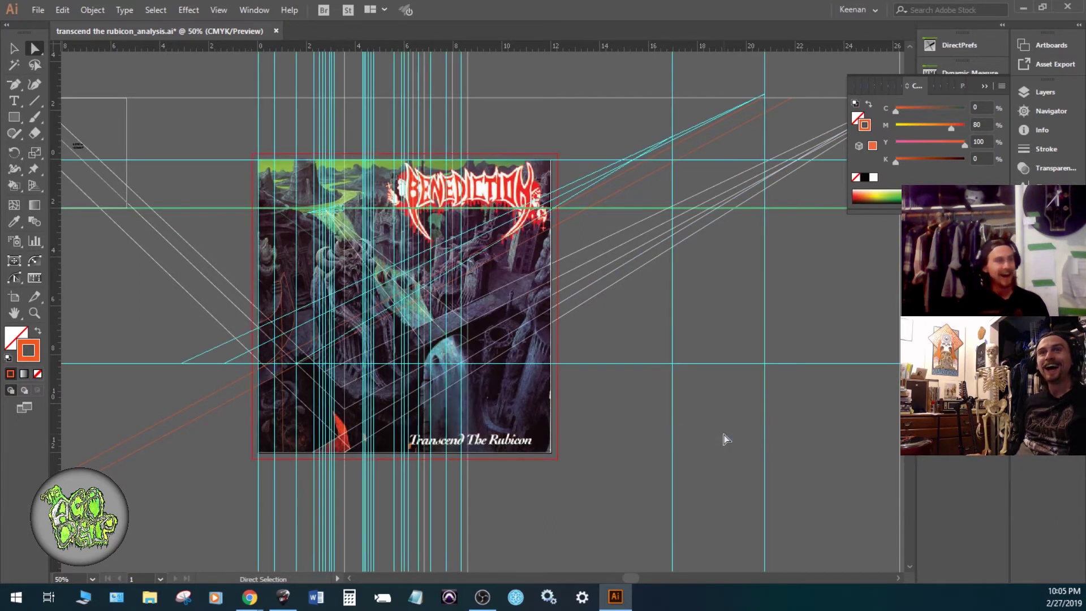
pyautogui.scroll(-2, 636, 457)
pyautogui.scroll(4, 633, 455)
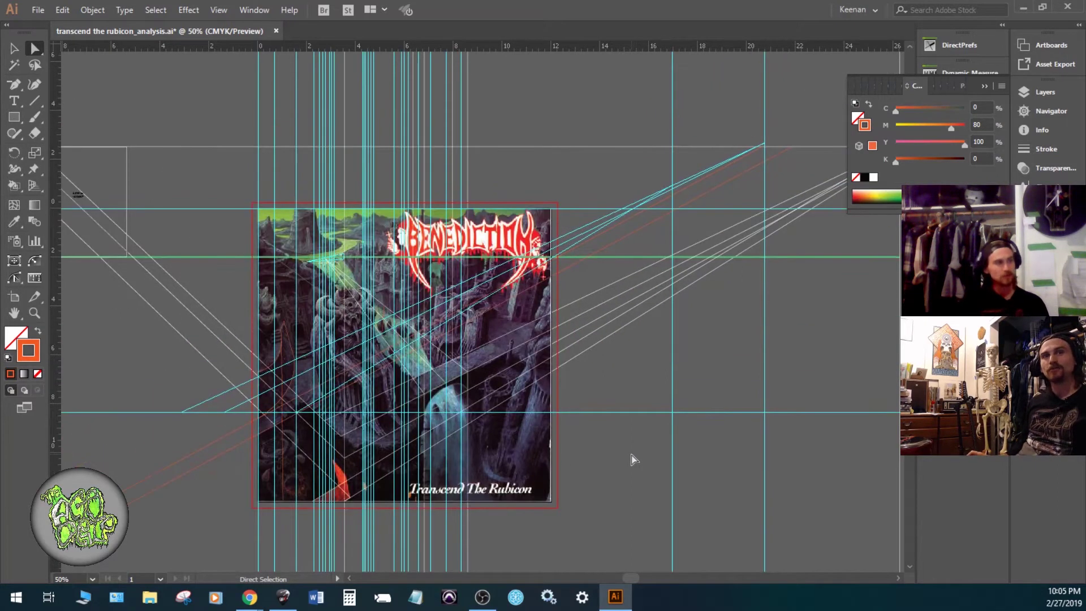
pyautogui.scroll(2, 626, 458)
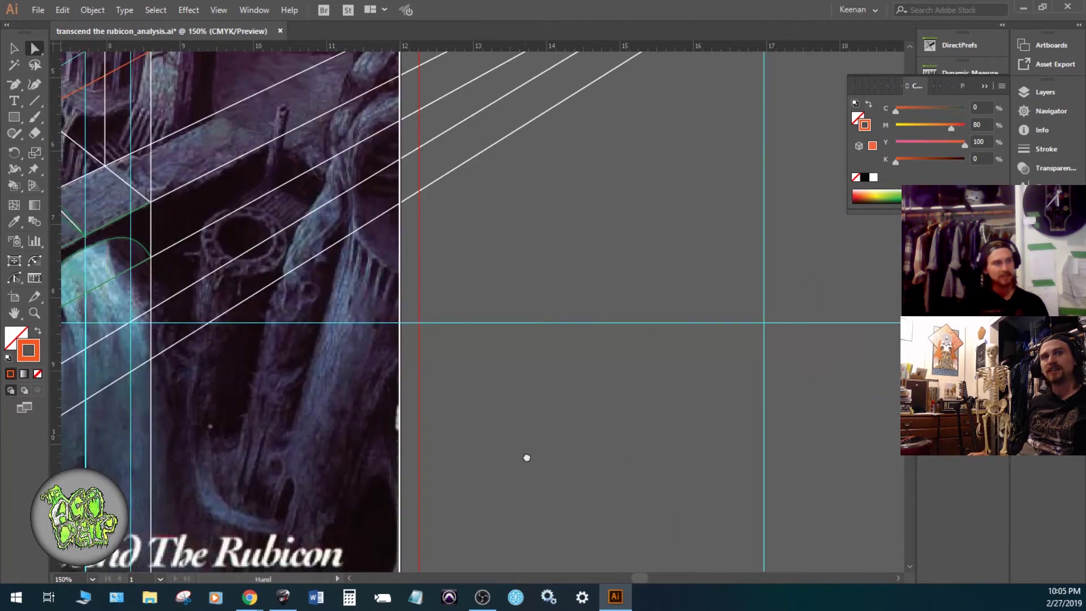
pyautogui.scroll(1, 523, 456)
pyautogui.scroll(-2, 612, 446)
pyautogui.hscroll(-2, 613, 456)
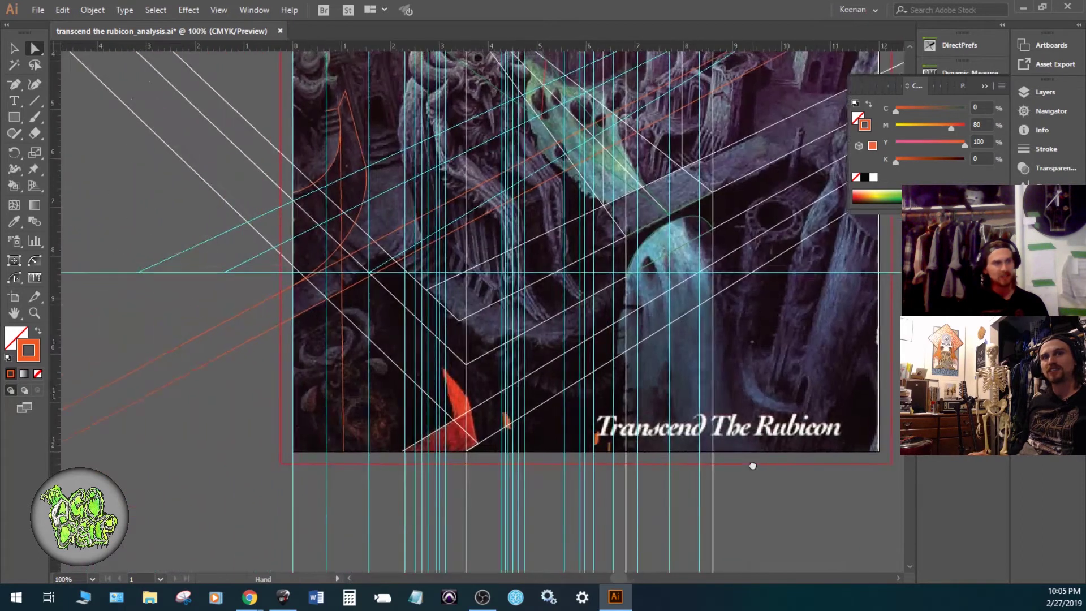
pyautogui.scroll(-2, 746, 385)
pyautogui.scroll(2, 541, 313)
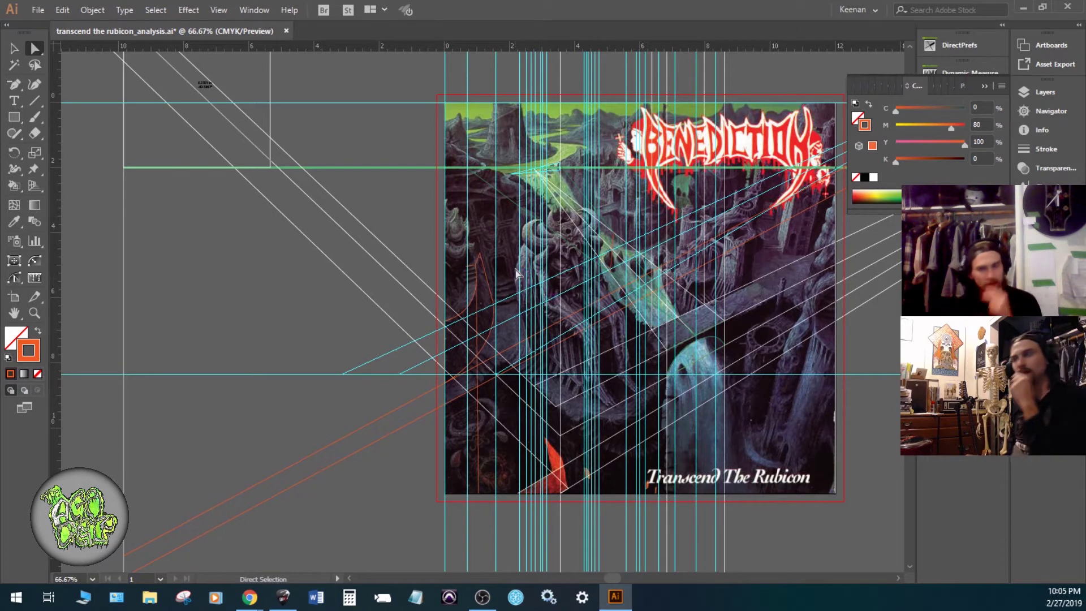
pyautogui.rightClick(339, 255)
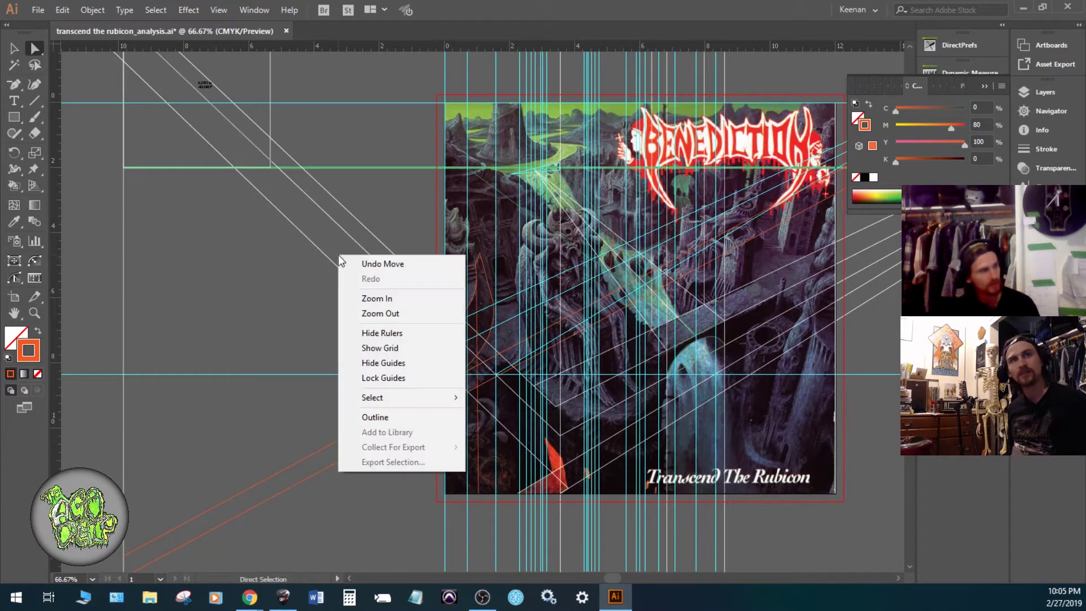
pyautogui.click(357, 364)
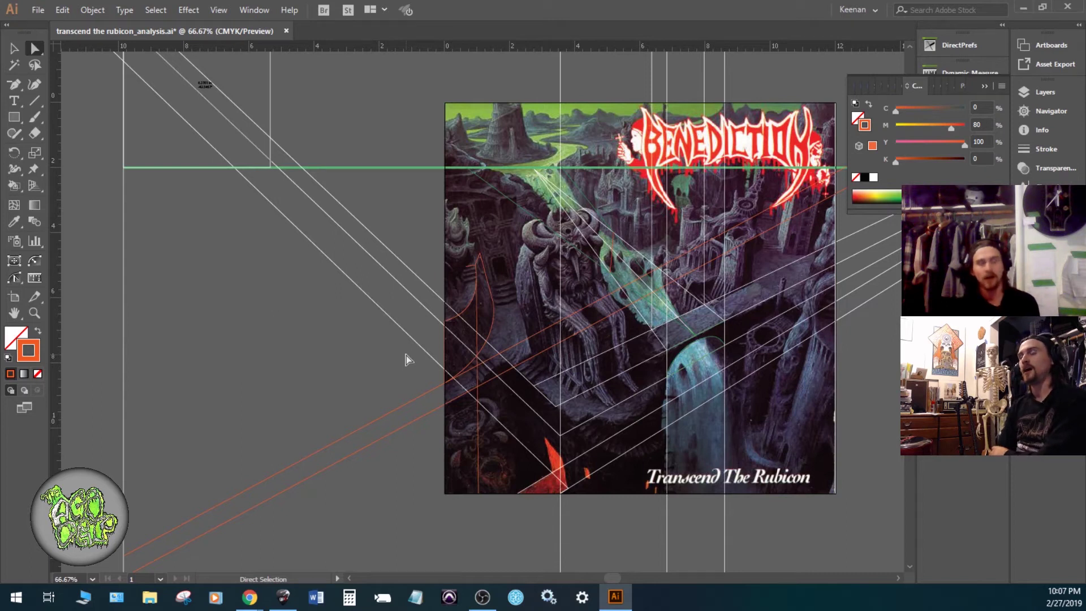
# - Examine the horizon line behind the Benediction logo, the converging background lines and the seated horned statue
pyautogui.press('space')
pyautogui.moveTo(595, 176); pyautogui.dragTo(457, 224)
pyautogui.scroll(3, 458, 225)
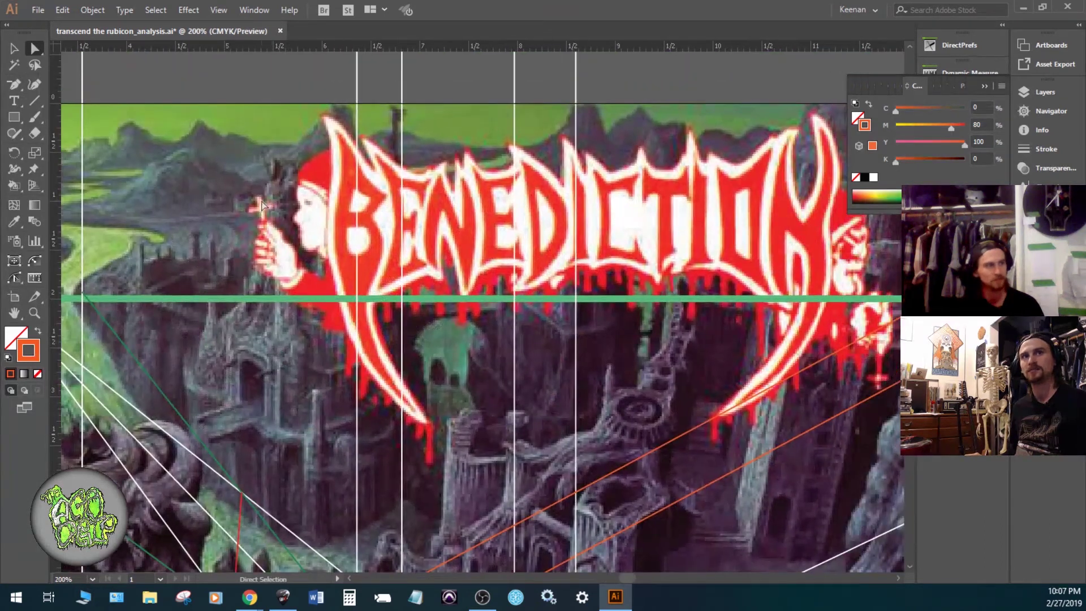
pyautogui.moveTo(550, 222); pyautogui.dragTo(380, 225)
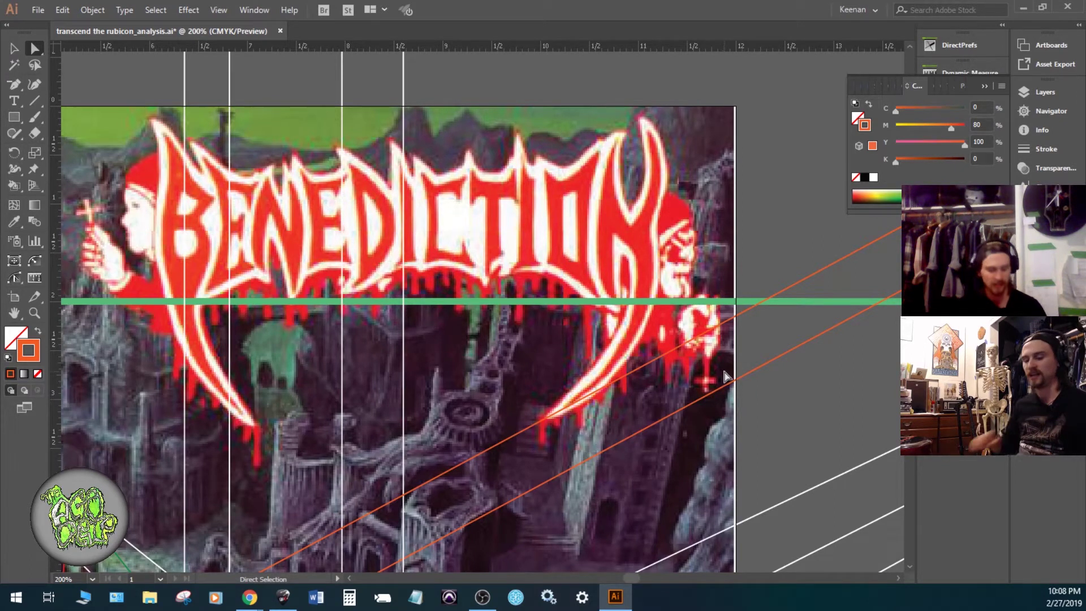
pyautogui.scroll(-1, 726, 376)
pyautogui.hscroll(-5, 546, 340)
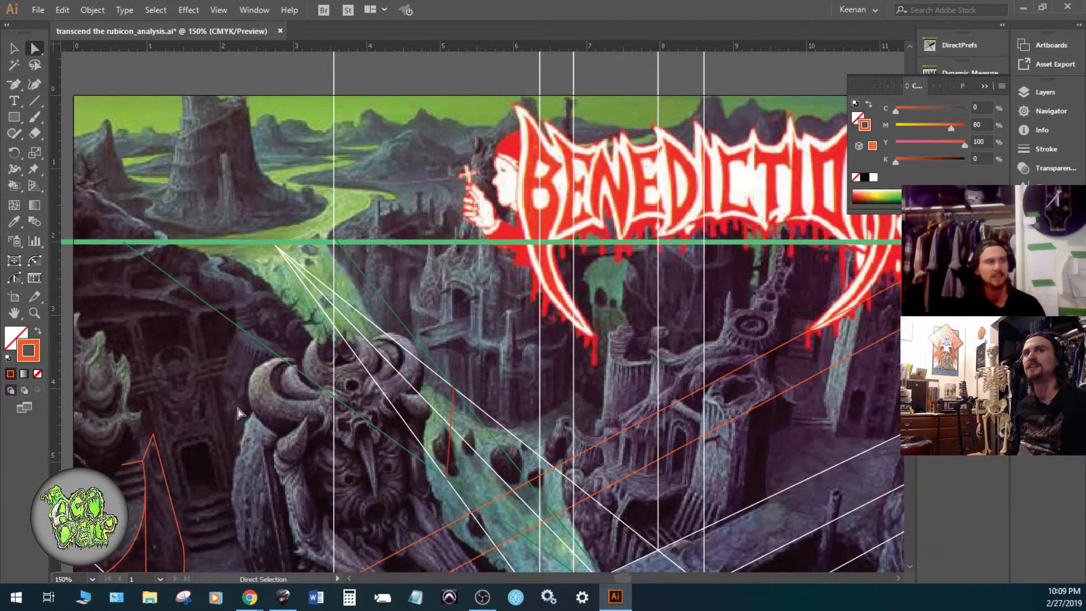
pyautogui.moveTo(246, 406); pyautogui.dragTo(289, 260)
pyautogui.moveTo(301, 329); pyautogui.dragTo(273, 230)
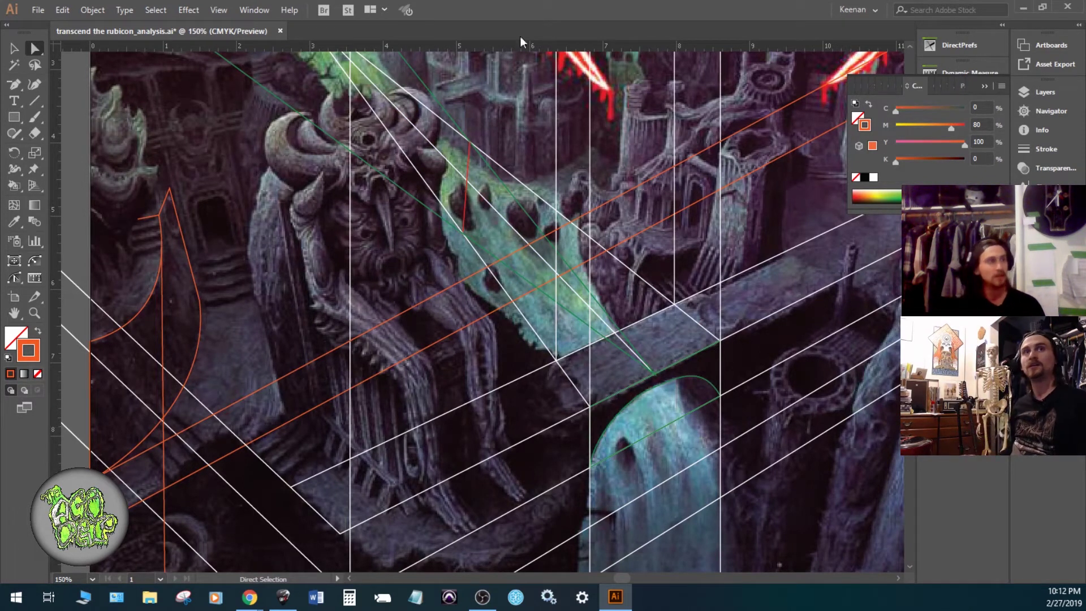
# - Draw a straight Pen line from the seated statue's lap up to its forehead, and match its stroke to the white perspective lines
pyautogui.moveTo(58, 185); pyautogui.dragTo(55, 219)
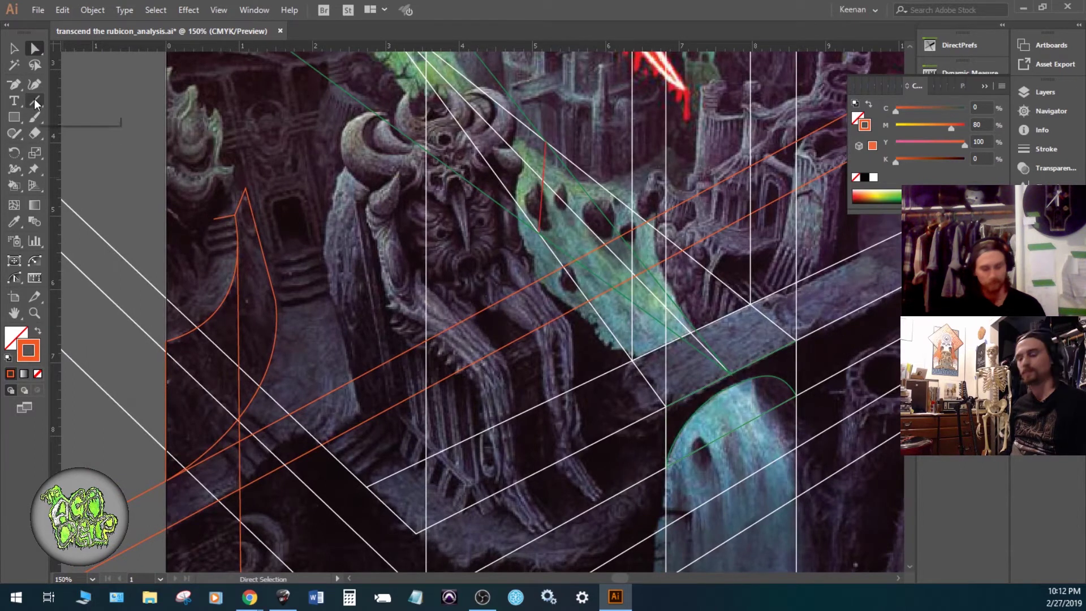
pyautogui.press('p')
pyautogui.click(480, 305)
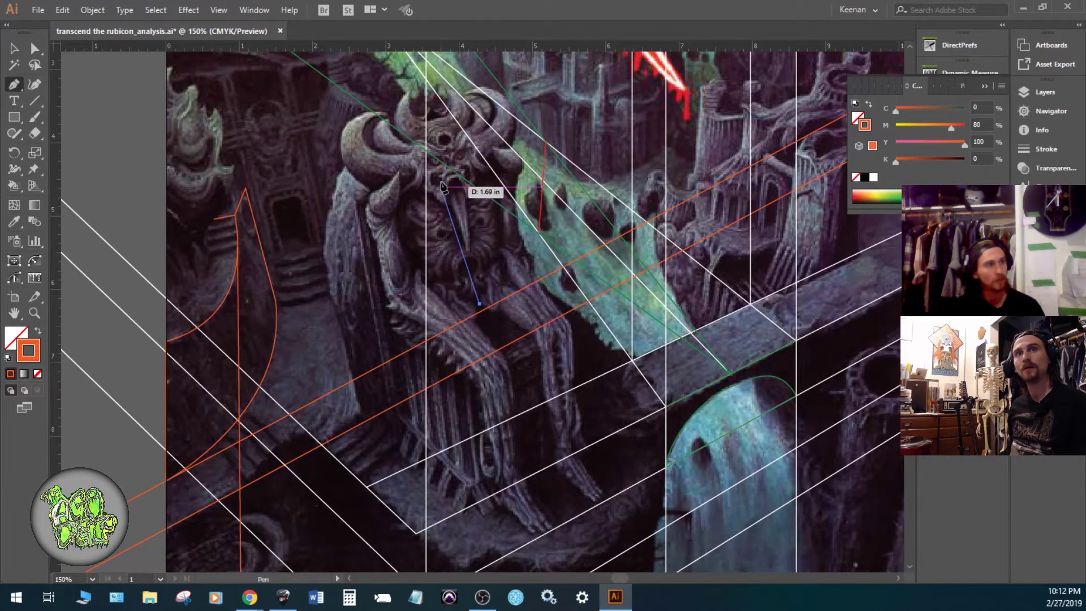
pyautogui.click(438, 121)
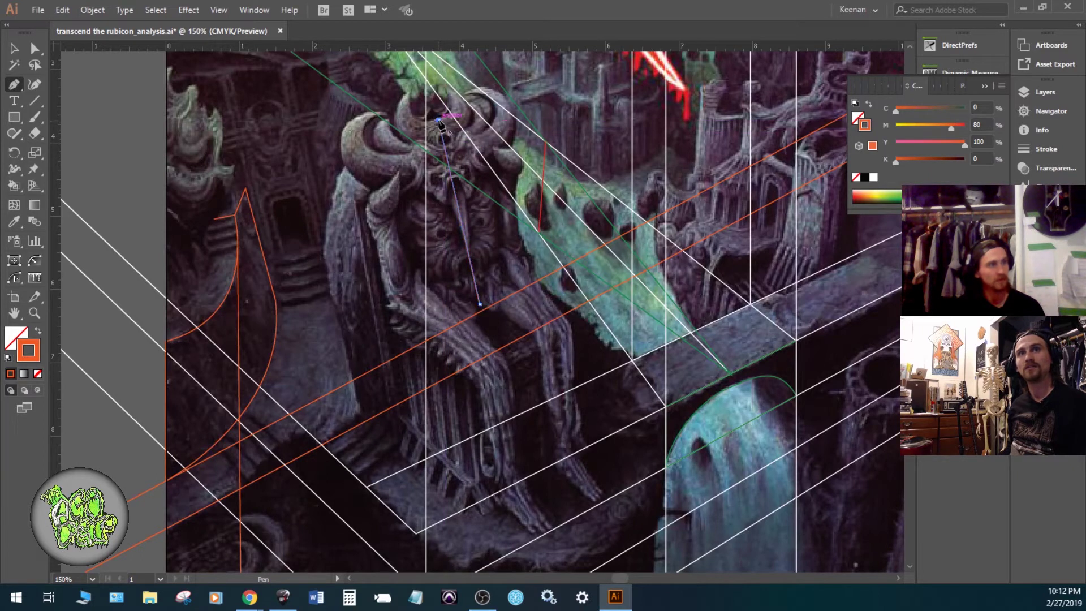
pyautogui.press('a')
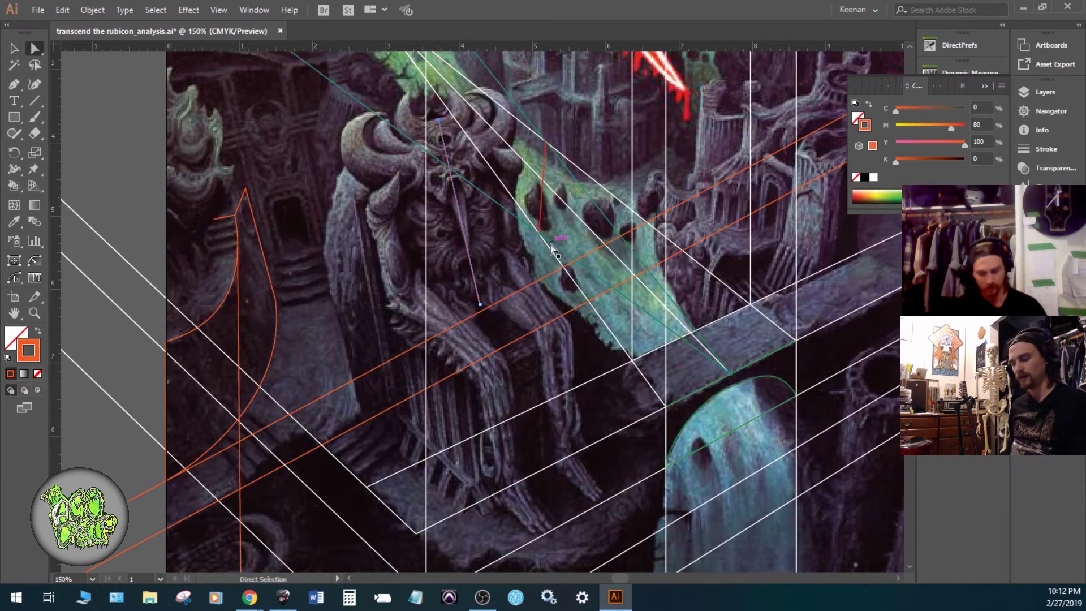
pyautogui.press('i')
pyautogui.click(632, 294)
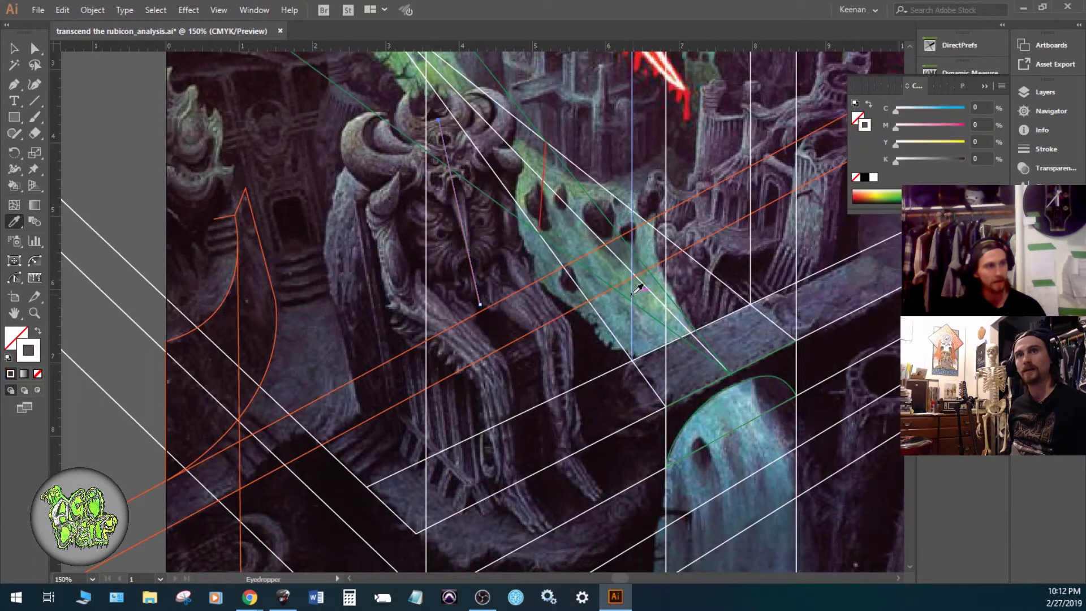
pyautogui.press('a')
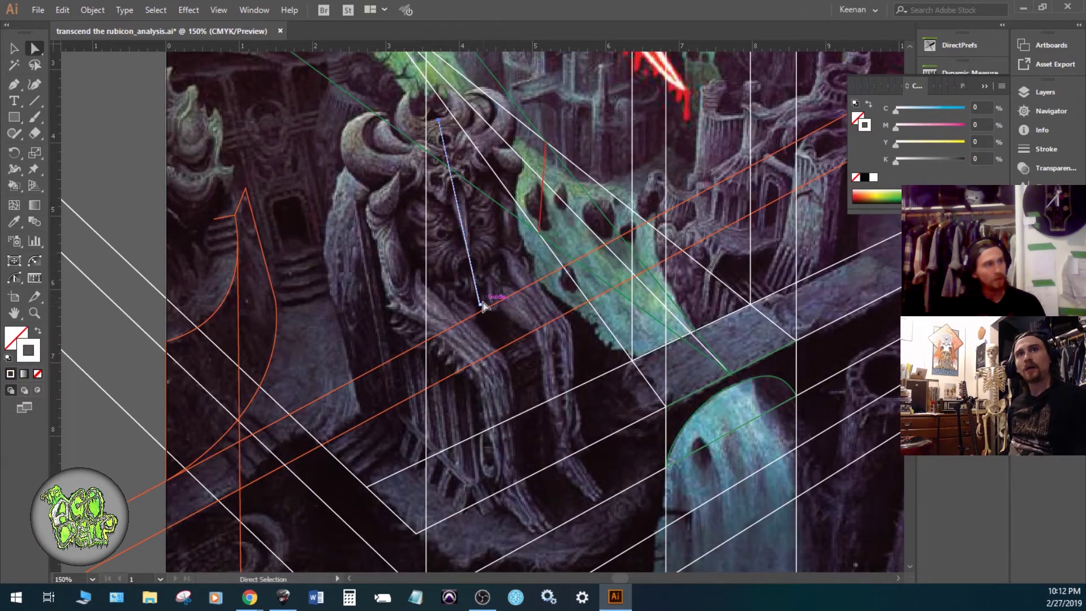
# - Adjust both endpoints of the statue's white center line, extending it slightly lower at the lap and shifting it right at the forehead
pyautogui.moveTo(480, 304); pyautogui.dragTo(484, 323)
pyautogui.click(507, 335)
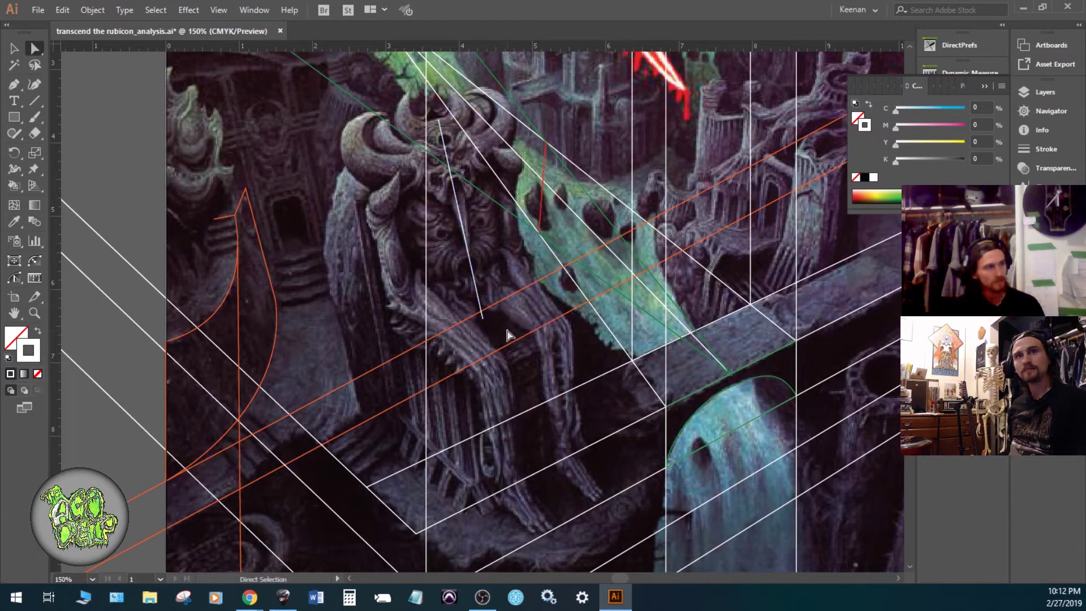
pyautogui.click(439, 121)
pyautogui.moveTo(440, 122); pyautogui.dragTo(445, 121)
pyautogui.moveTo(447, 124); pyautogui.dragTo(446, 121)
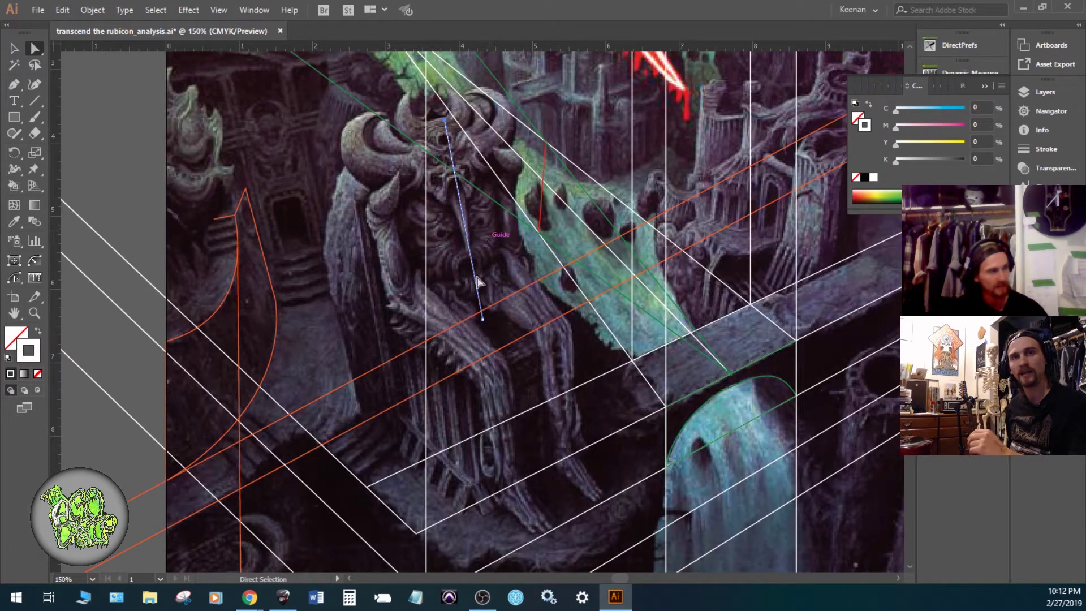
pyautogui.click(492, 334)
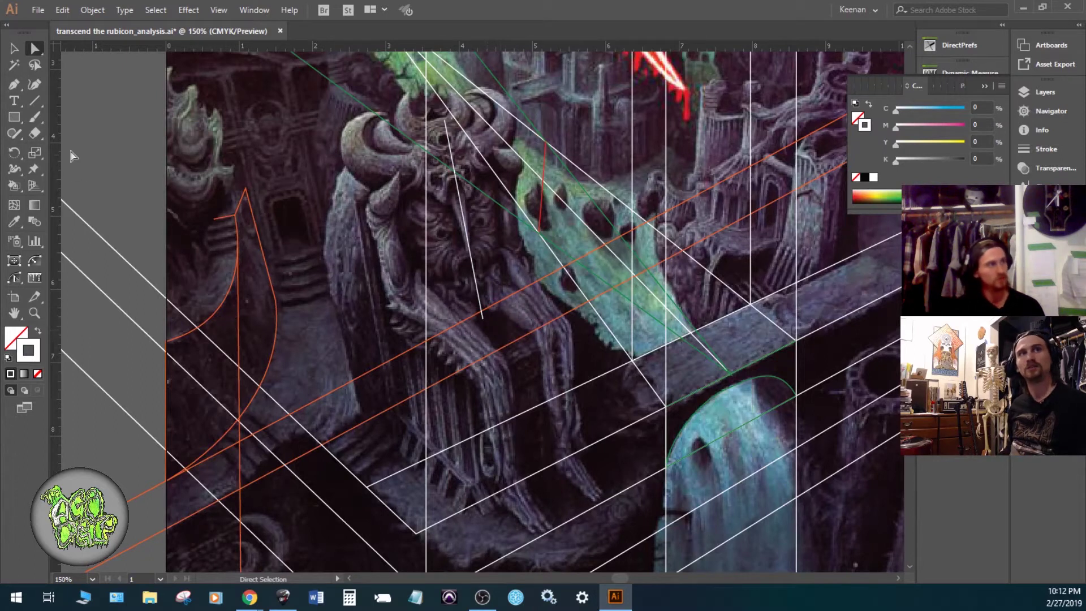
pyautogui.scroll(3, 195, 294)
pyautogui.moveTo(512, 349); pyautogui.dragTo(229, 396)
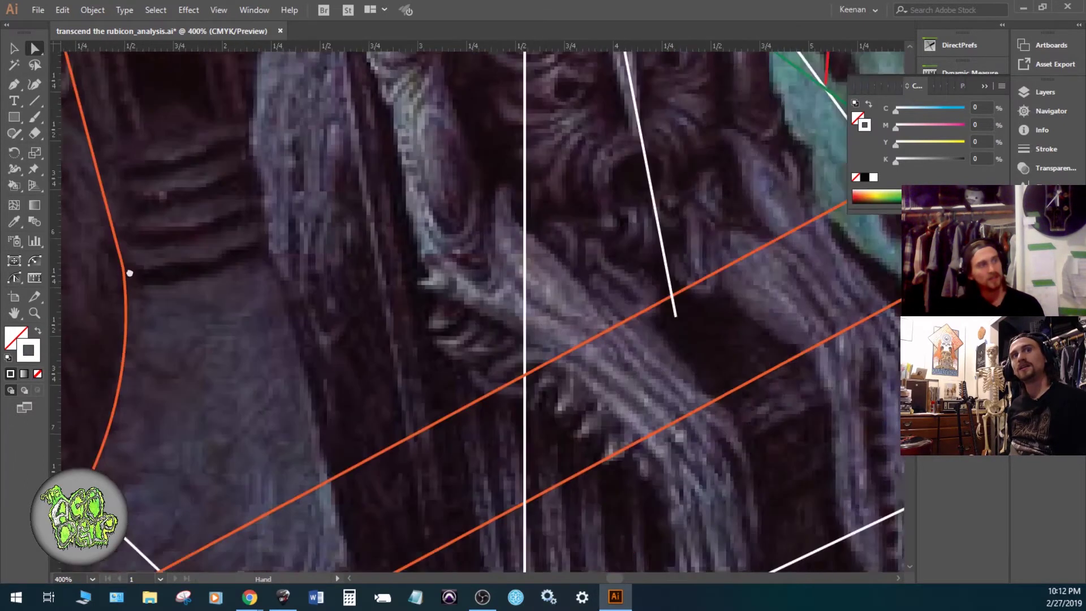
pyautogui.moveTo(130, 273); pyautogui.dragTo(19, 261)
pyautogui.moveTo(358, 325); pyautogui.dragTo(150, 303)
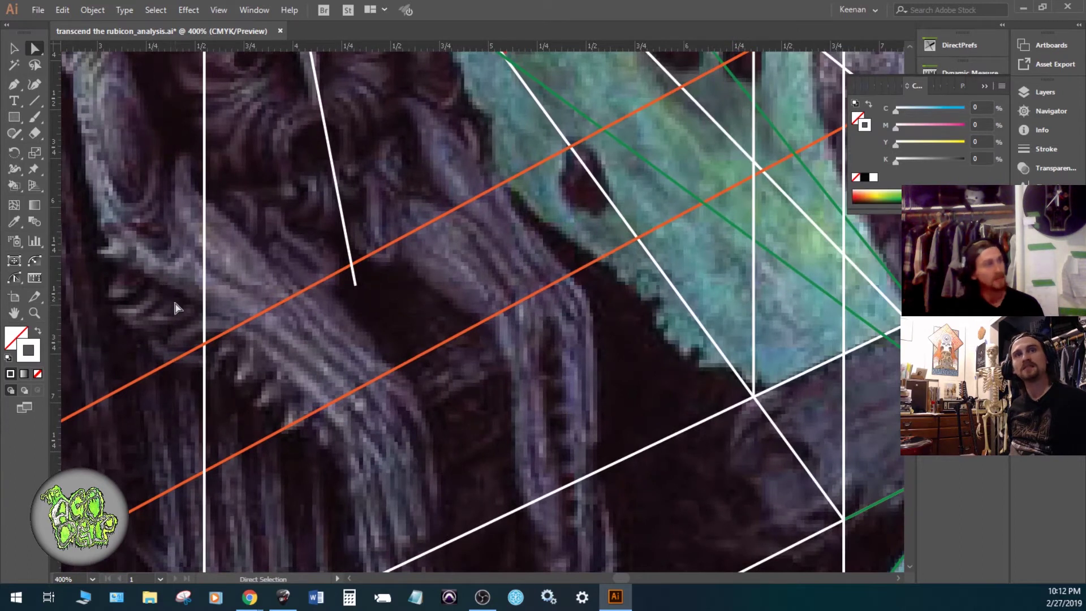
pyautogui.click(34, 100)
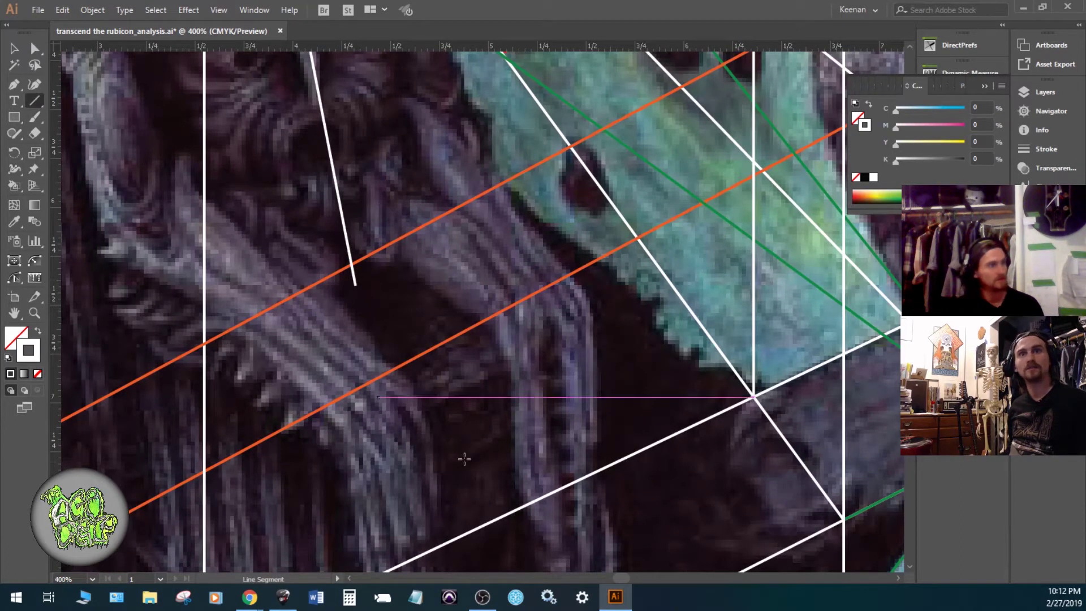
pyautogui.click(424, 402)
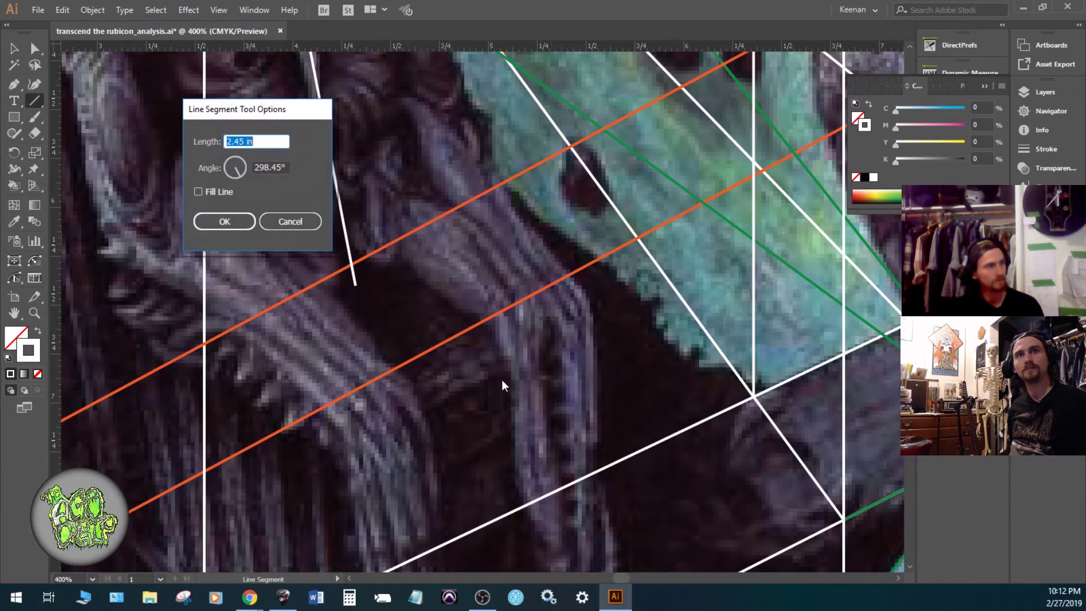
pyautogui.press('Escape')
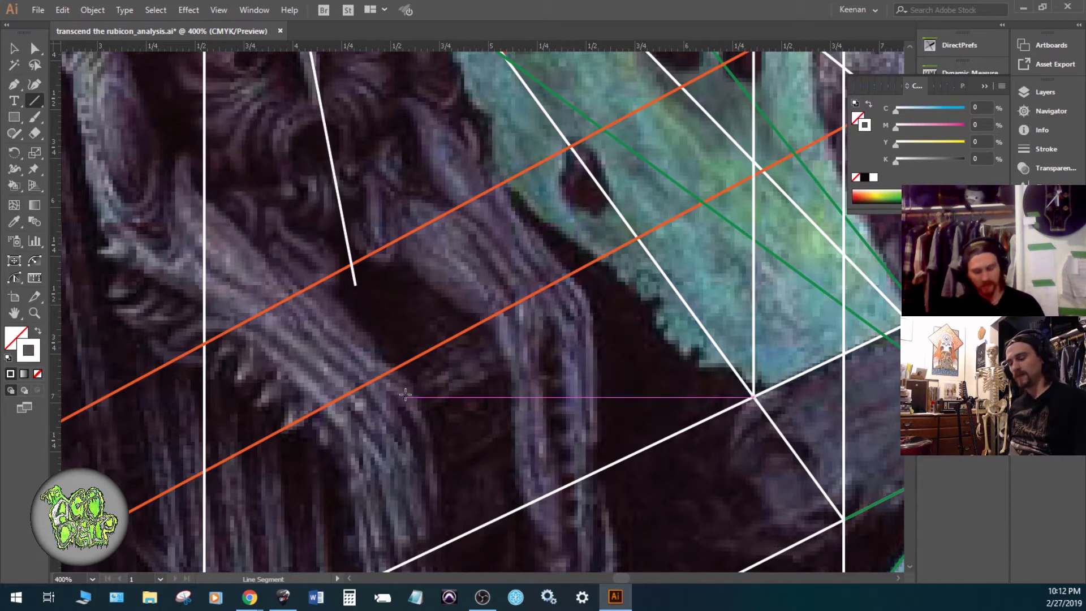
# - Draw a closed white triangle with the Pen tool between the seated statue's forearms, just below its center line
pyautogui.press('p')
pyautogui.click(418, 400)
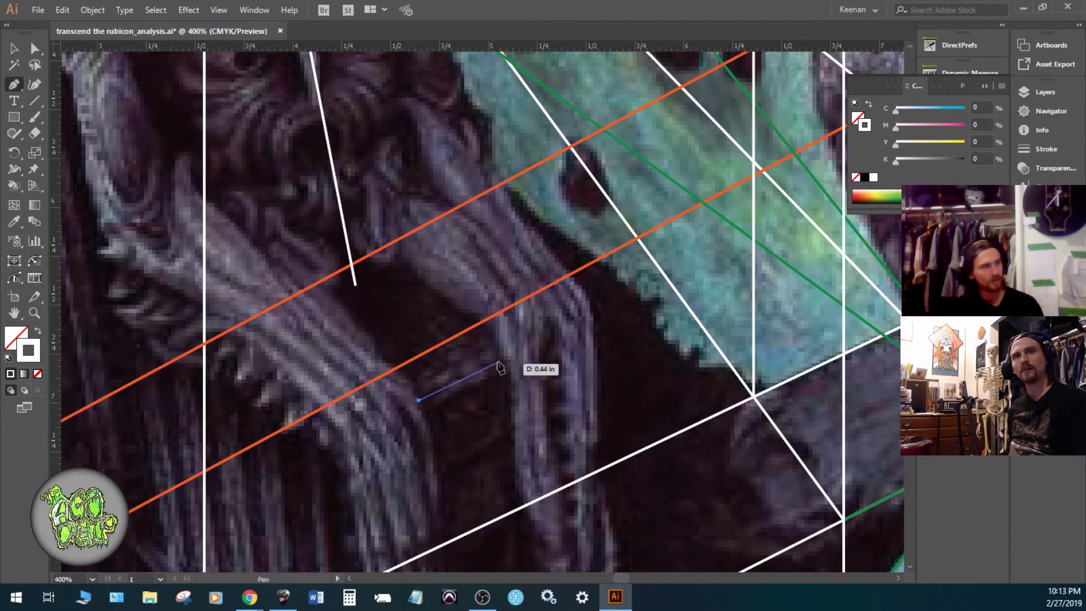
pyautogui.click(501, 352)
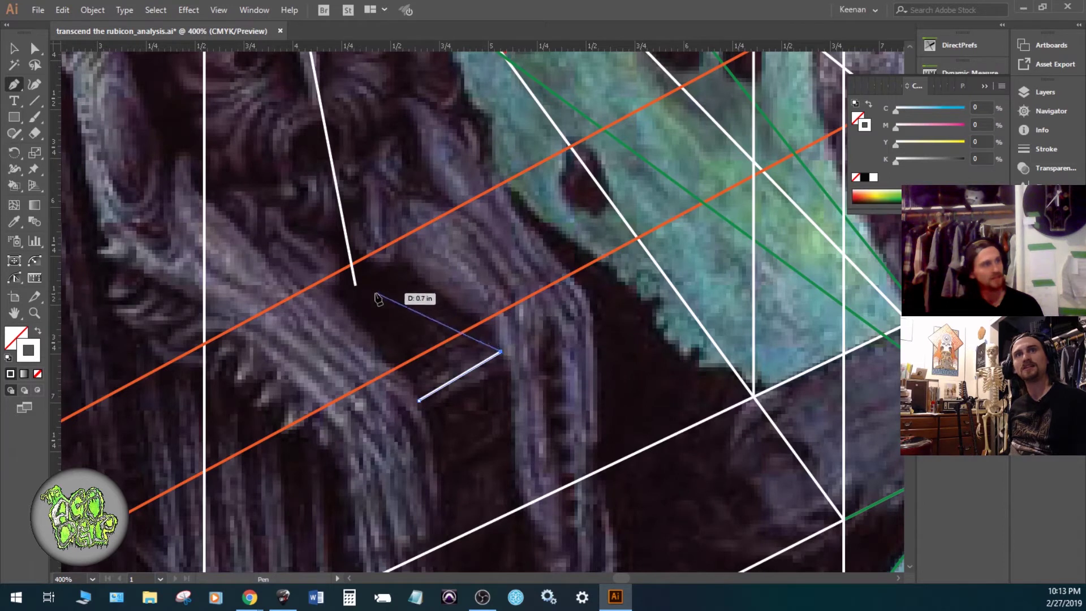
pyautogui.click(355, 286)
pyautogui.press('ctrl')
pyautogui.hotkey('ctrl', 'z')
pyautogui.click(376, 302)
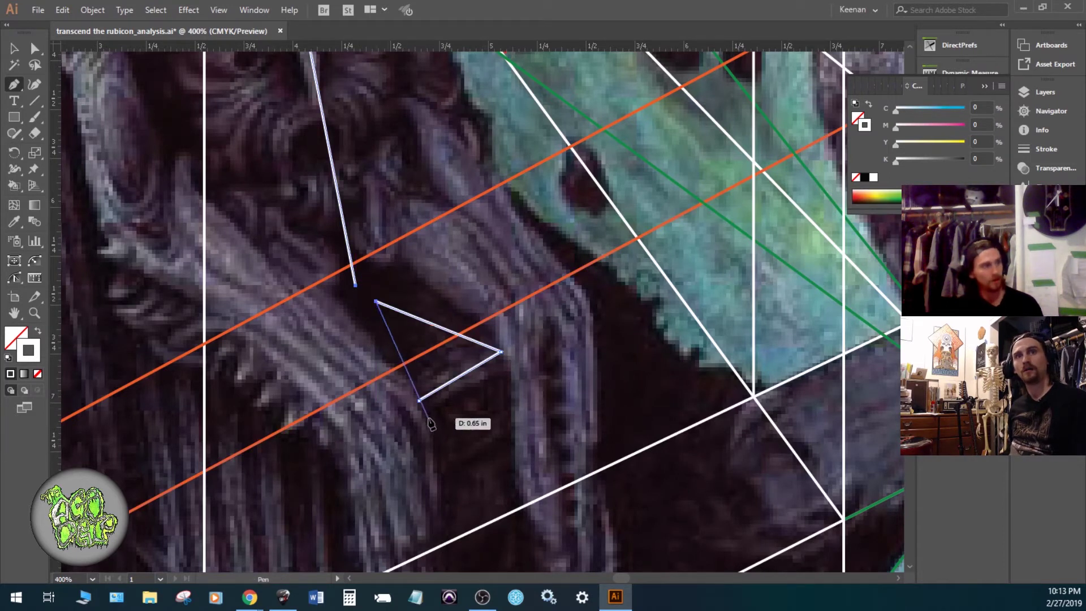
pyautogui.click(418, 402)
pyautogui.press('ctrl')
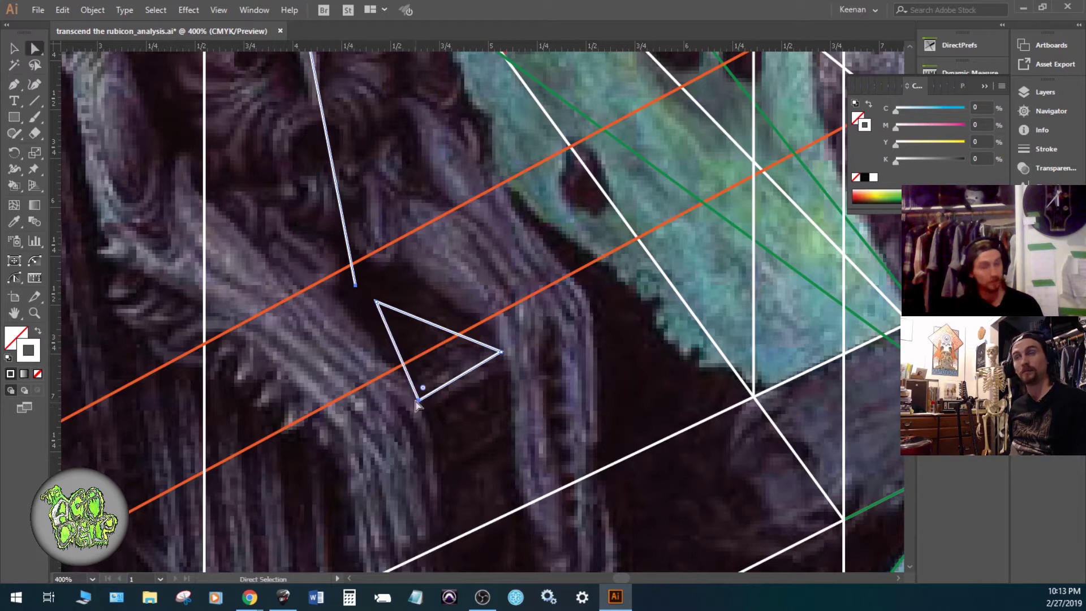
# - Try to attach the triangle's upper corner to the lower end of the statue's center line and reposition its two lower corners
pyautogui.moveTo(375, 301); pyautogui.dragTo(355, 285)
pyautogui.moveTo(501, 352); pyautogui.dragTo(510, 364)
pyautogui.click(418, 400)
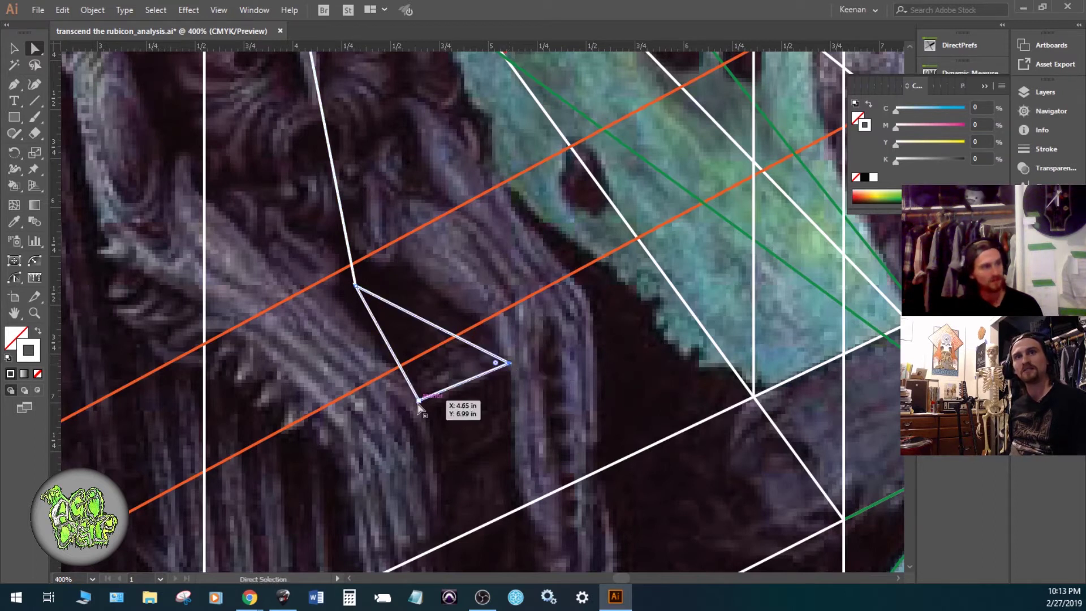
pyautogui.moveTo(419, 402); pyautogui.dragTo(422, 406)
pyautogui.click(496, 425)
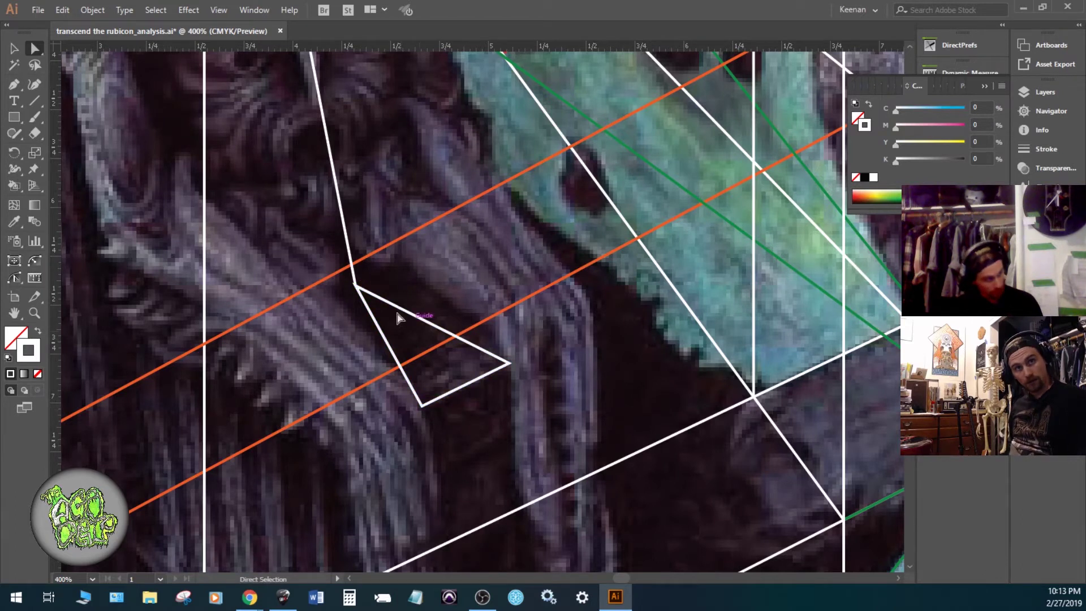
pyautogui.click(360, 290)
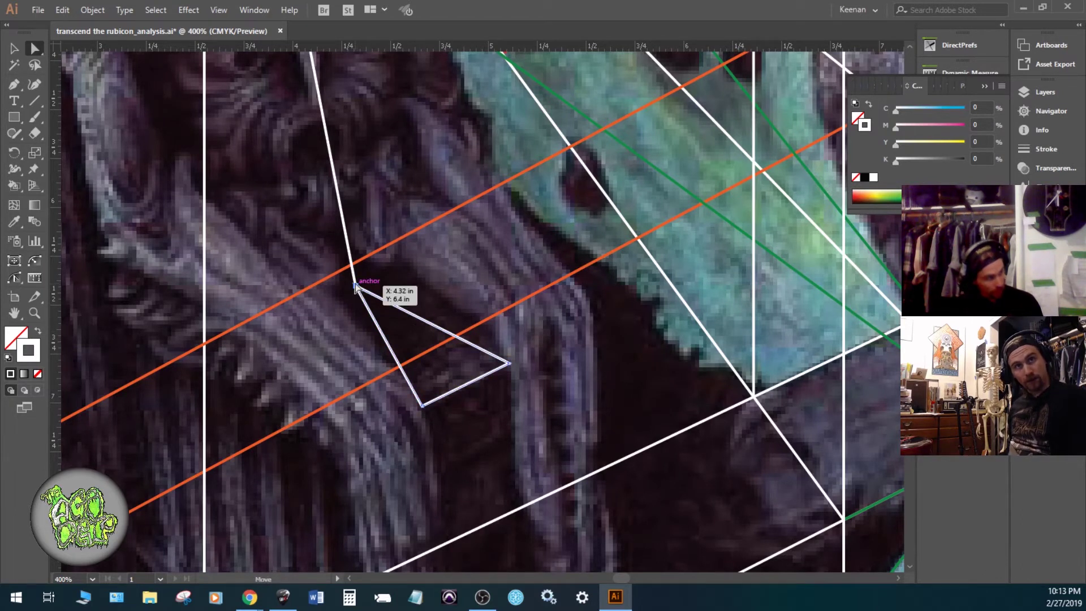
pyautogui.press('p')
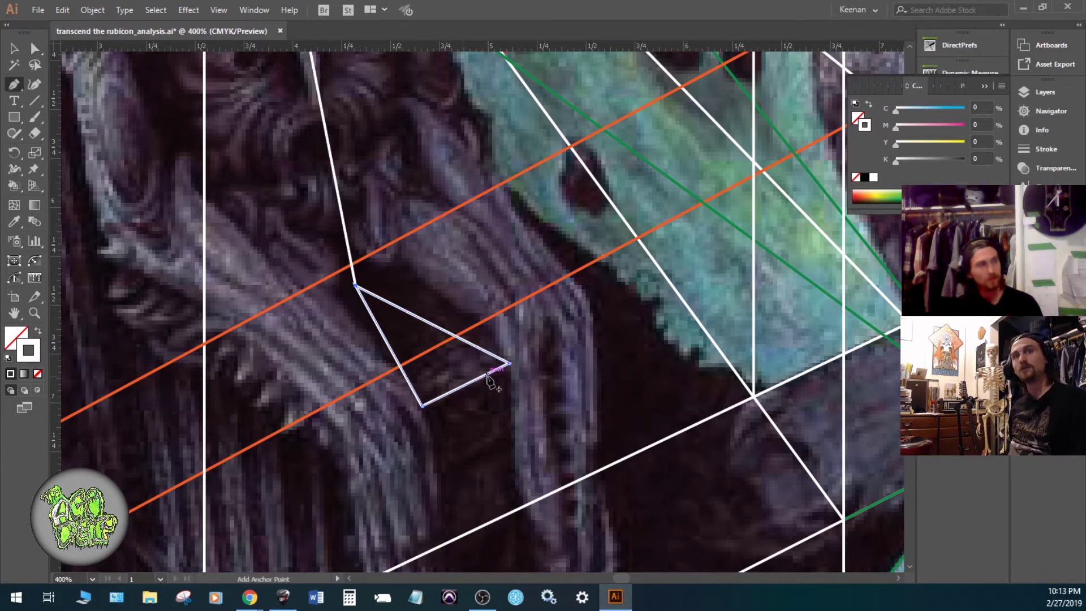
pyautogui.press('a')
pyautogui.click(498, 411)
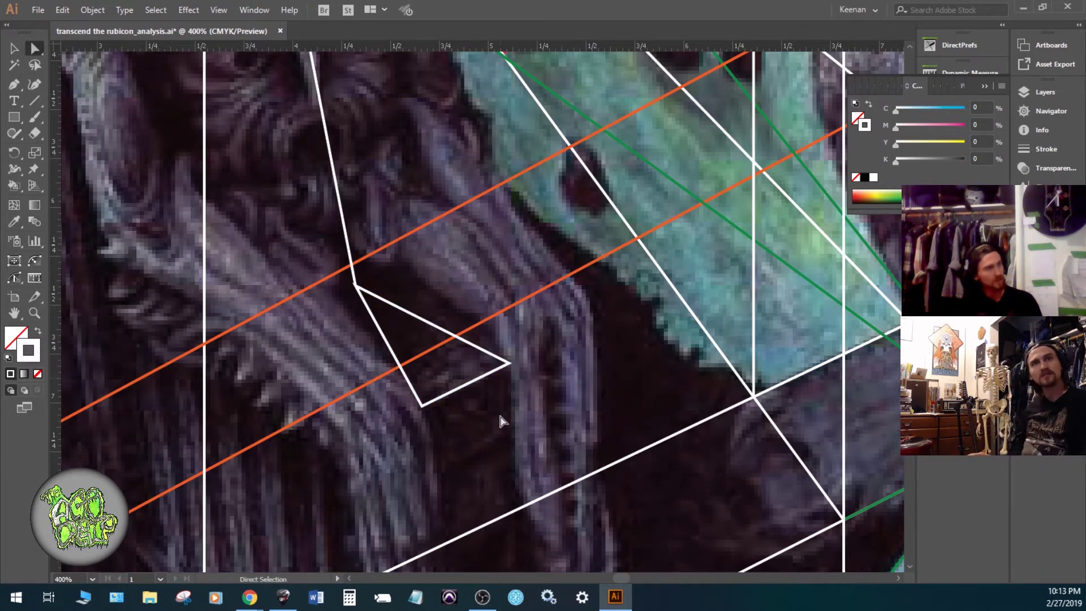
# - Try stretching the triangle, pulling one lower corner to the statue's foot and the other to the top of the waterfall arch
pyautogui.scroll(-4, 513, 409)
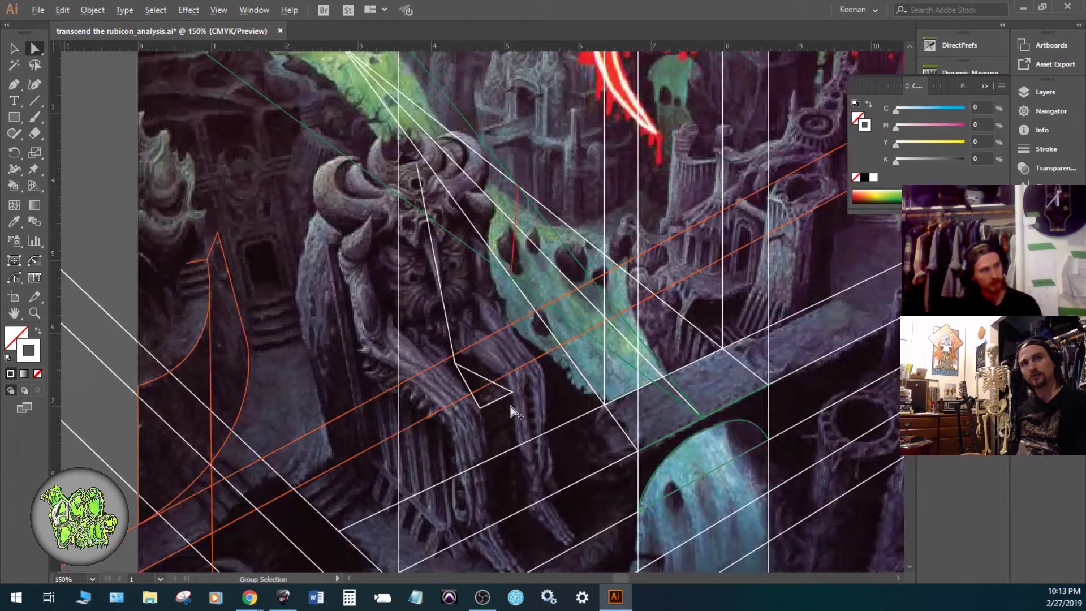
pyautogui.scroll(-2, 456, 376)
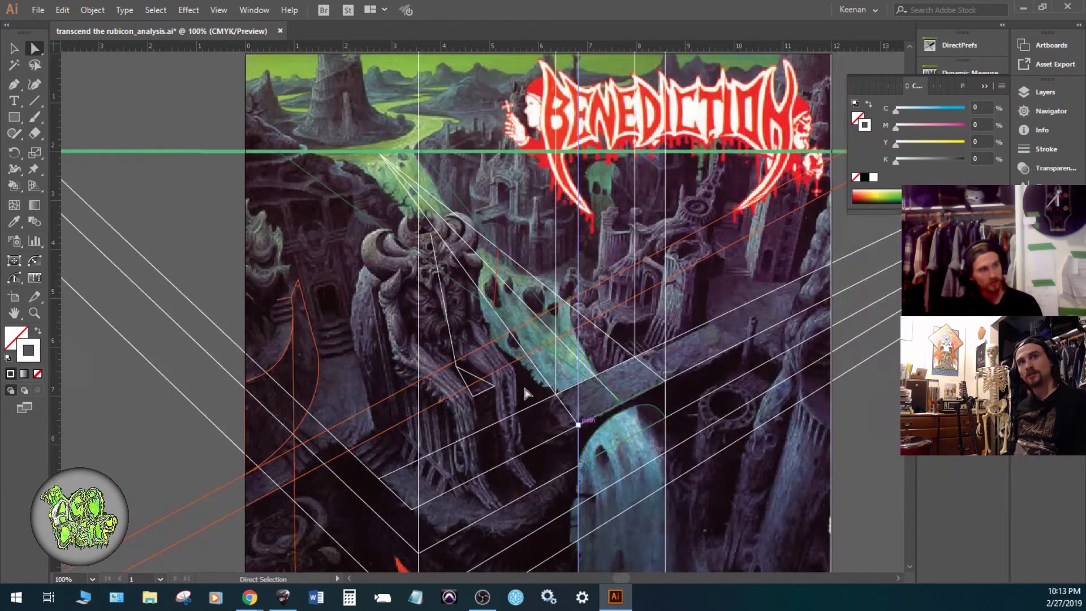
pyautogui.click(474, 399)
pyautogui.moveTo(471, 398); pyautogui.dragTo(528, 494)
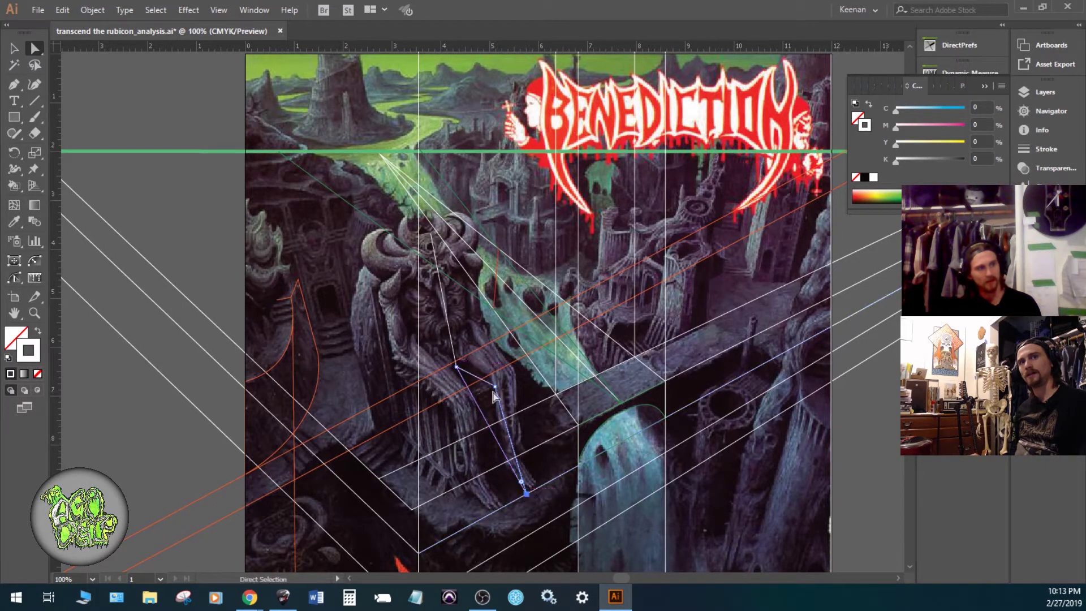
pyautogui.moveTo(498, 388); pyautogui.dragTo(600, 446)
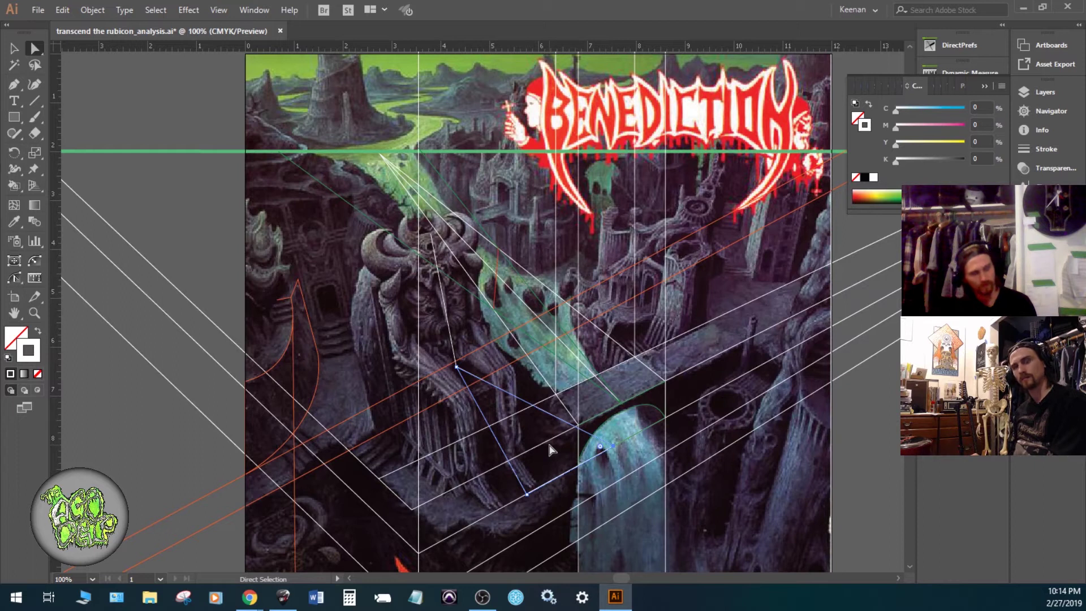
# - Undo the corner edits back to the small closed triangle below the statue's center line, and deselect it
pyautogui.hotkey('ctrl', 'z')
pyautogui.hotkey('ctrl', 'z')
pyautogui.hotkey('ctrl', 'z')
pyautogui.hotkey('ctrl', 'z')
pyautogui.hotkey('ctrl', 'z')
pyautogui.hotkey('ctrl', 'z')
pyautogui.hotkey('ctrl', 'z')
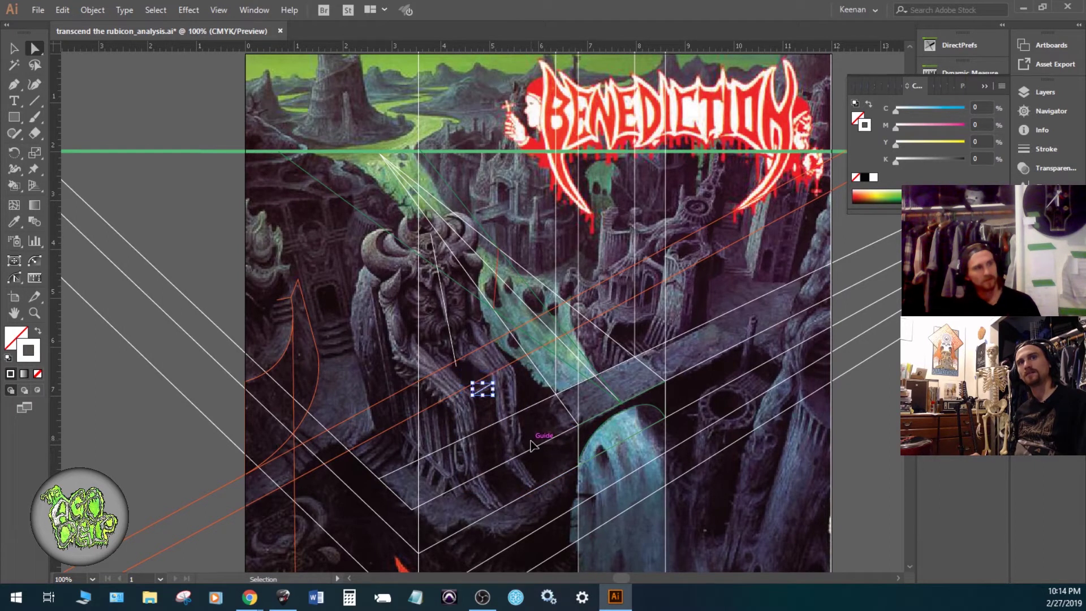
pyautogui.hotkey('ctrl', 'shift', 'z')
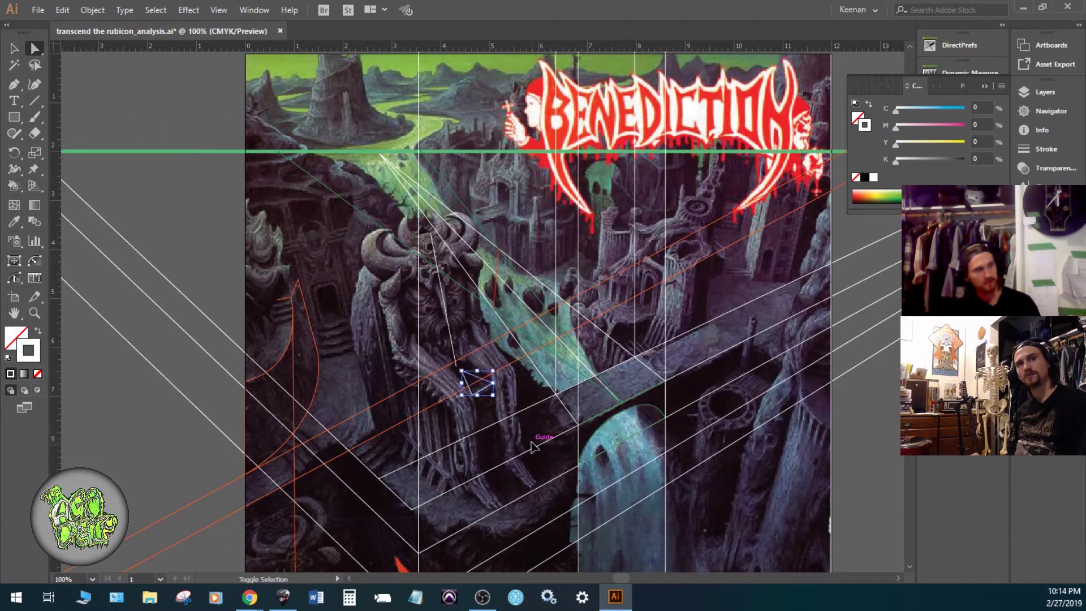
pyautogui.click(535, 447)
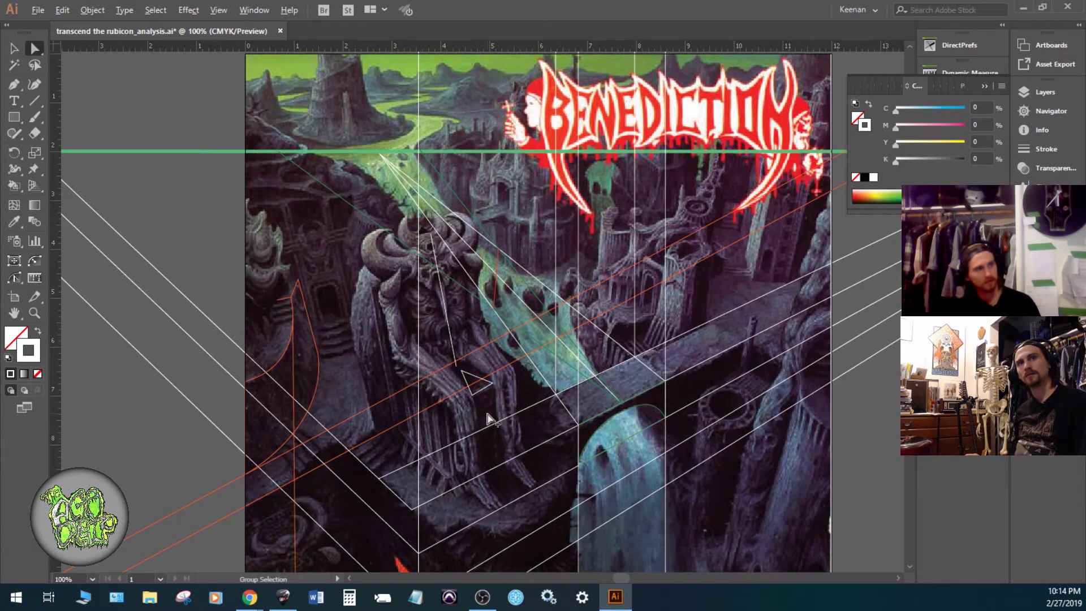
# - Shift the triangle's corner nearest the statue's far forearm slightly down and outward, and deselect the triangle
pyautogui.scroll(1, 488, 418)
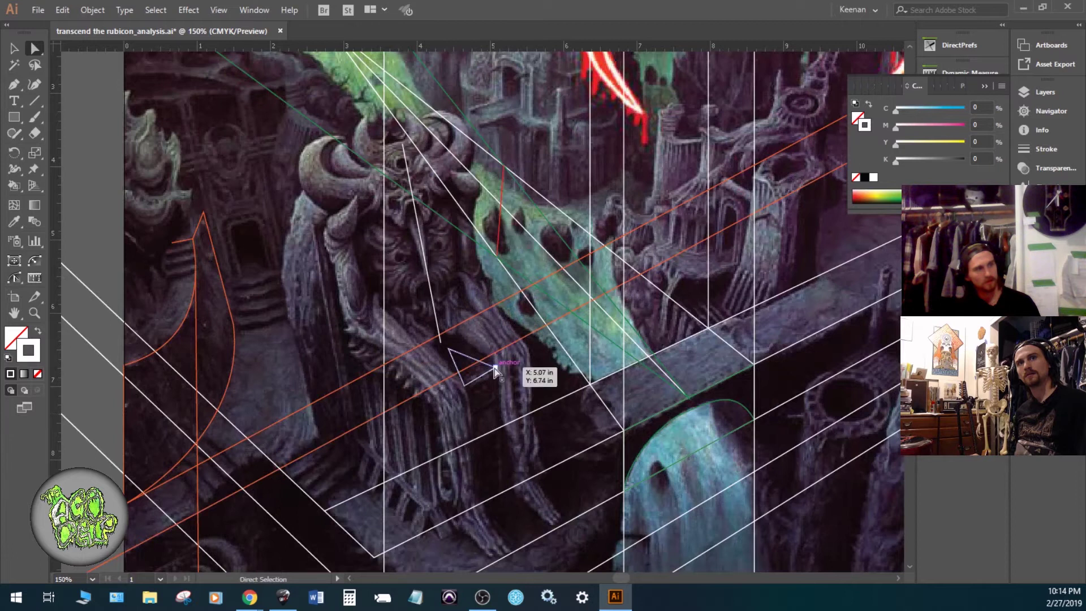
pyautogui.scroll(4, 498, 378)
pyautogui.moveTo(487, 346); pyautogui.dragTo(493, 360)
pyautogui.scroll(-3, 582, 351)
pyautogui.scroll(-3, 582, 348)
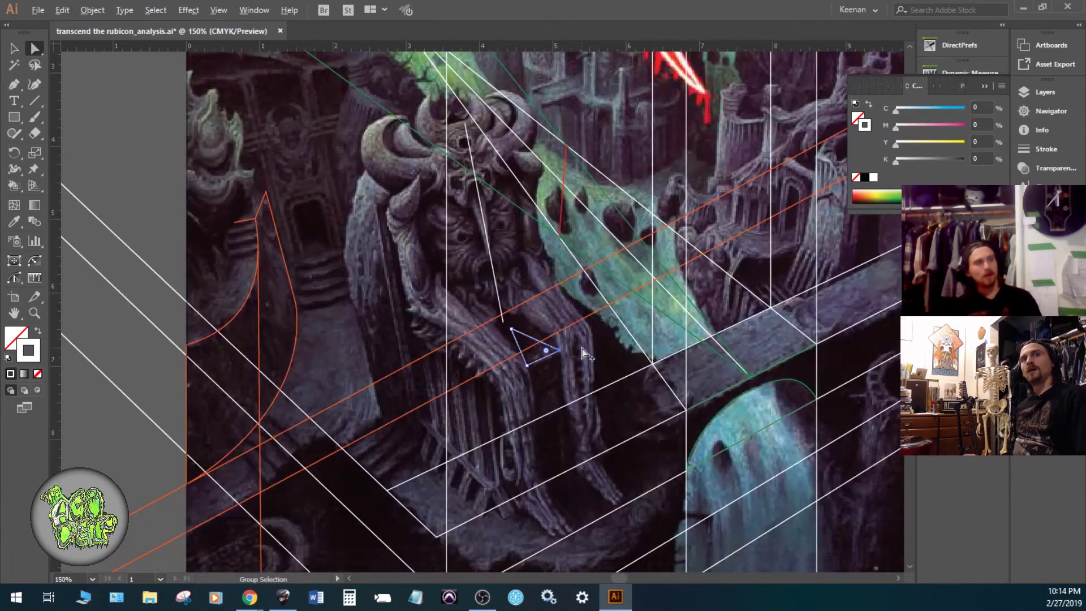
pyautogui.click(696, 472)
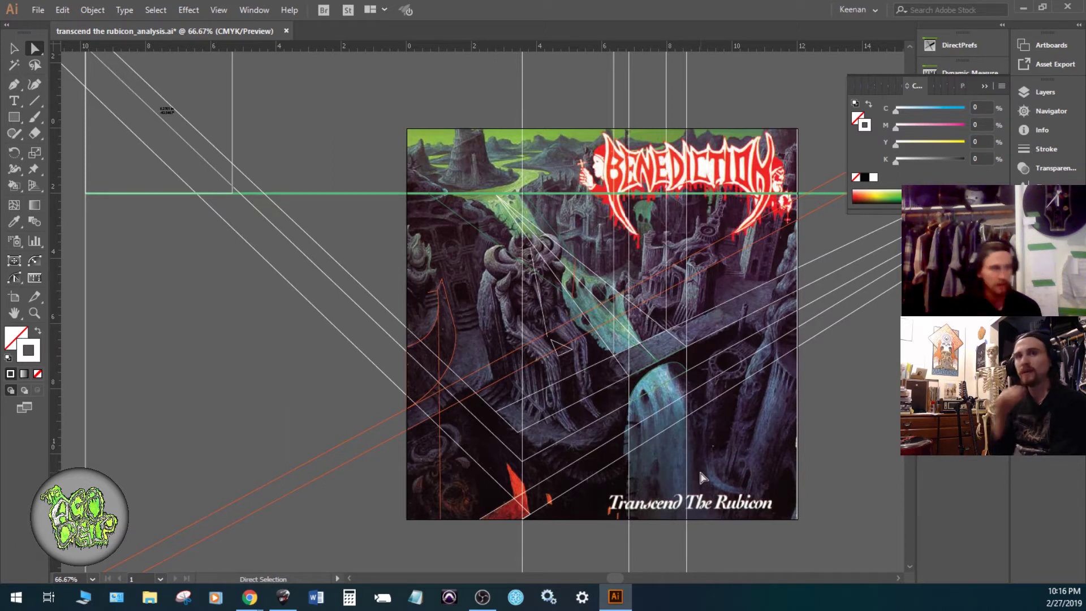
# - Switch to The Acid Drip's Facebook inbox in Chrome to read the cover request, and open the personal profile in a new tab
pyautogui.moveTo(244, 601)
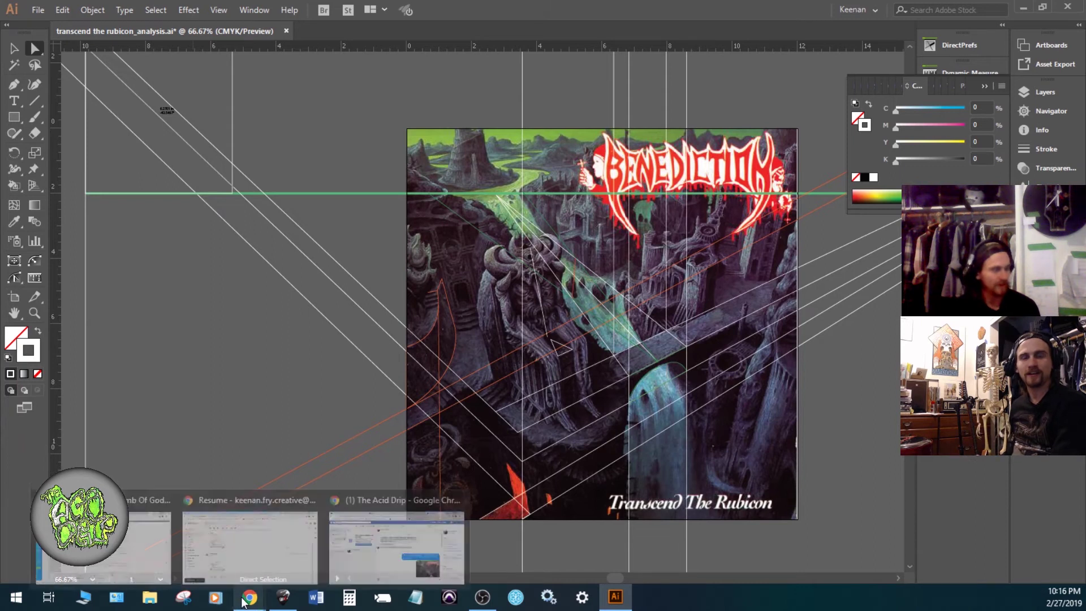
pyautogui.click(396, 543)
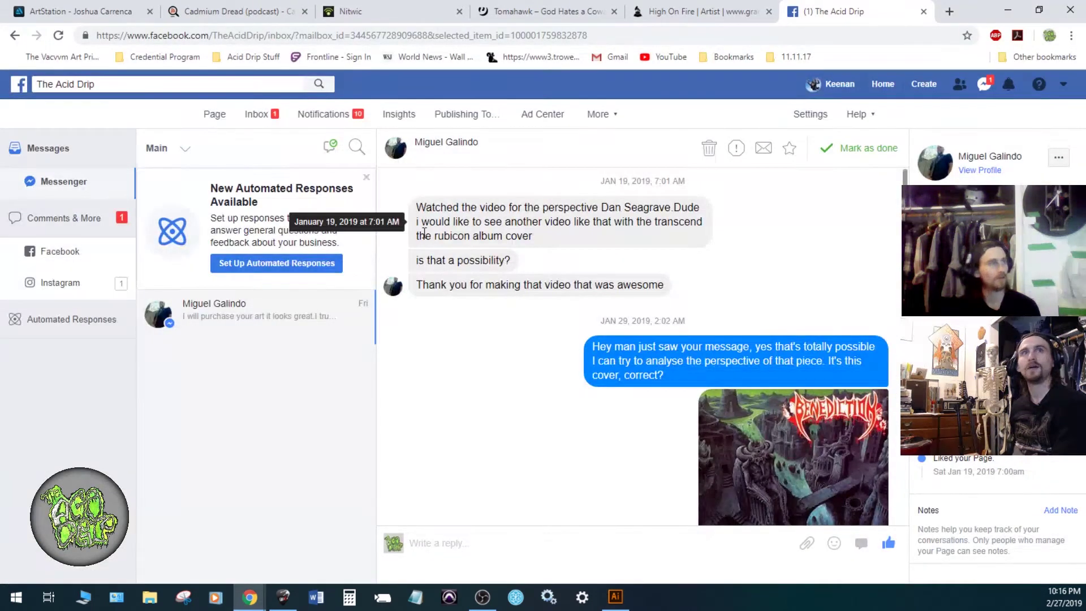
pyautogui.rightClick(818, 86)
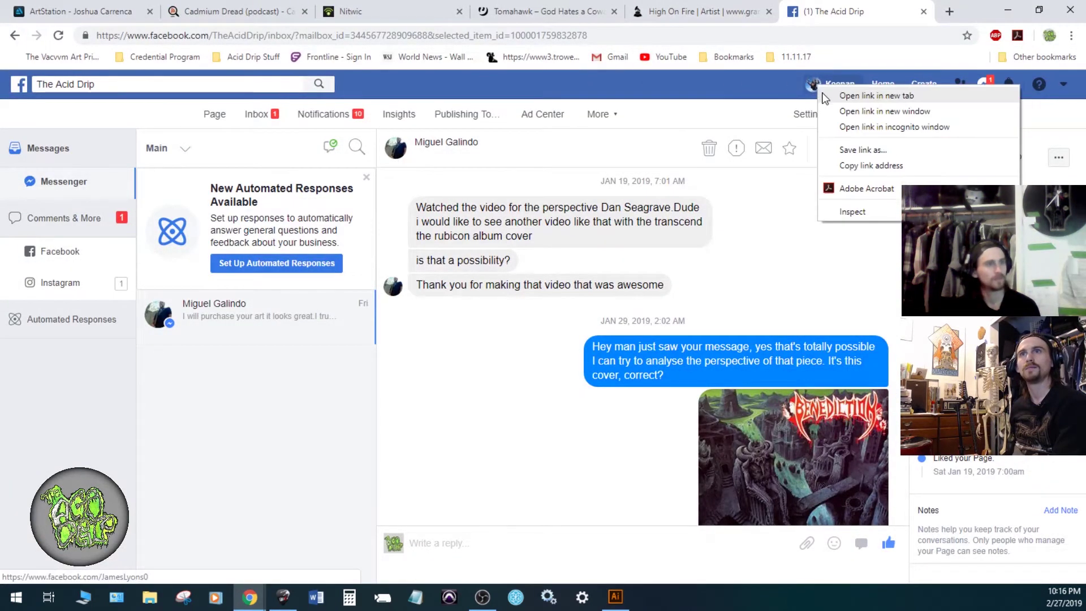
pyautogui.click(876, 95)
pyautogui.click(849, 11)
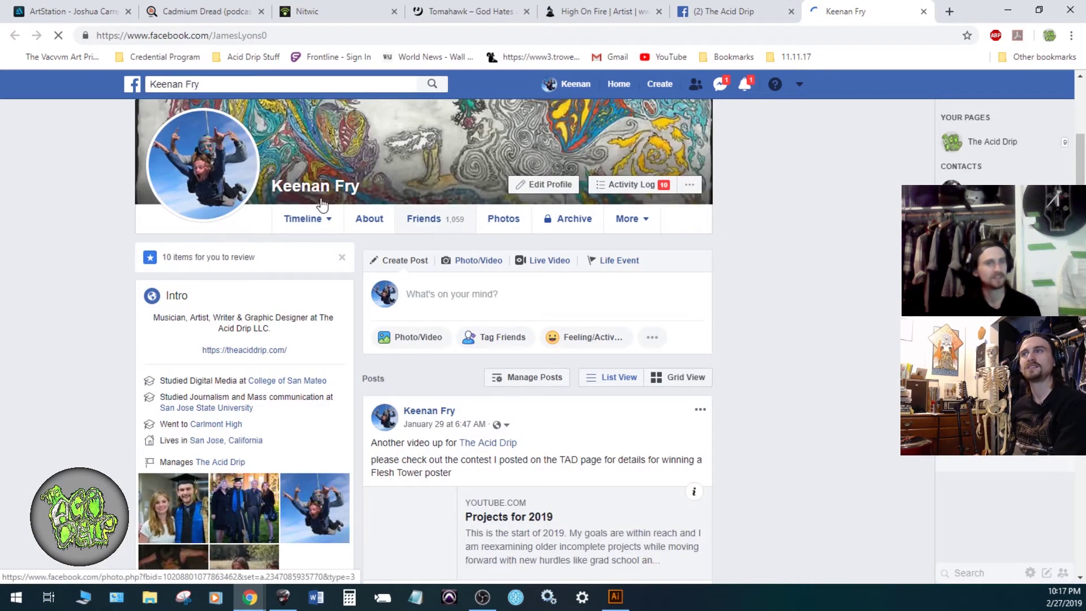
# - View the profile's skydiving picture at full size to examine it, and return to Illustrator
pyautogui.click(192, 177)
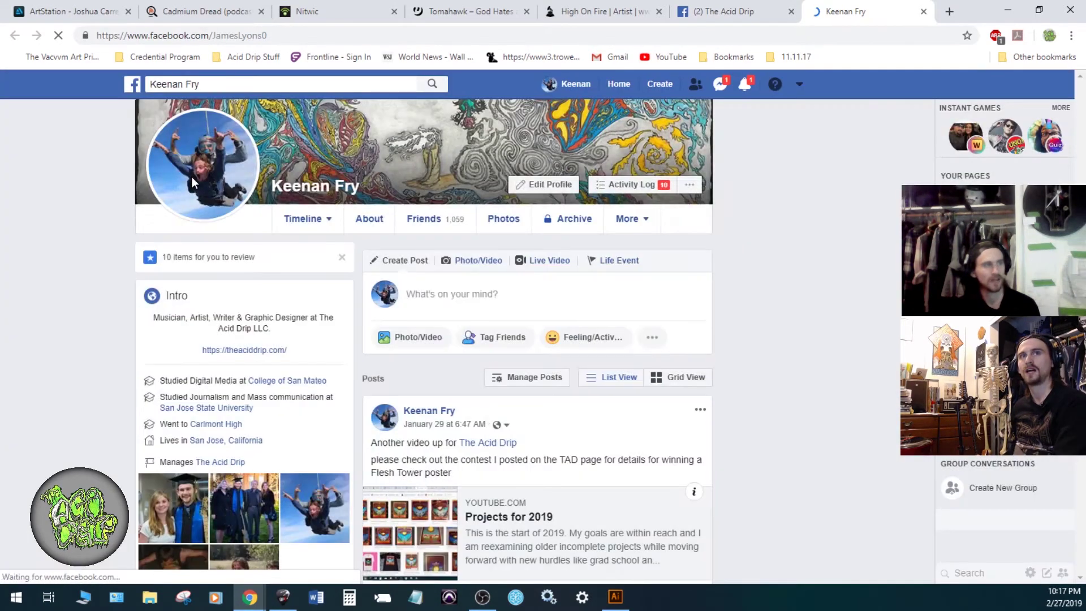
pyautogui.click(192, 177)
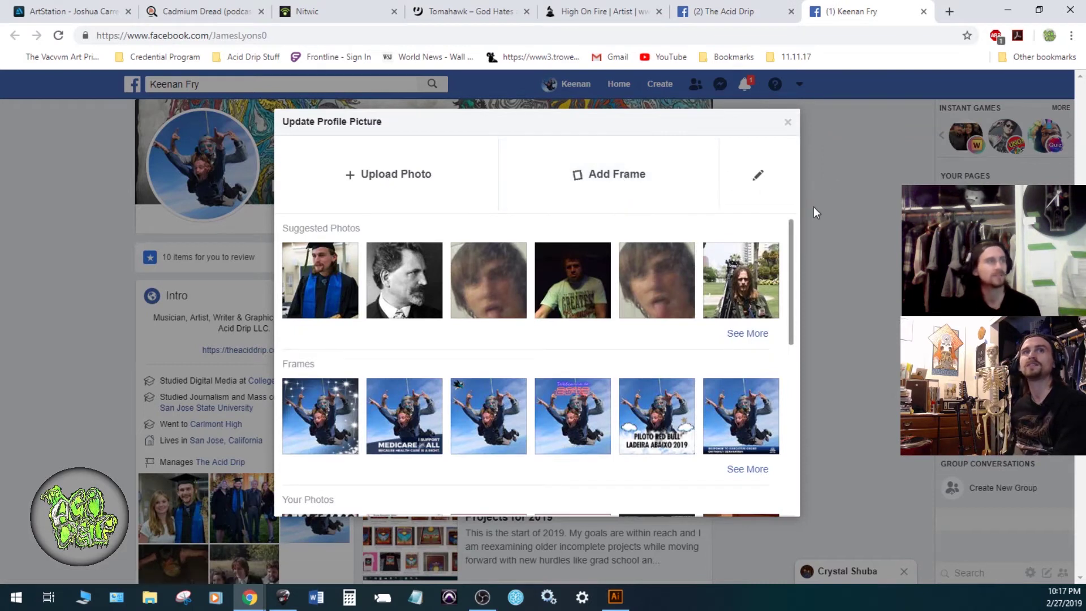
pyautogui.click(787, 122)
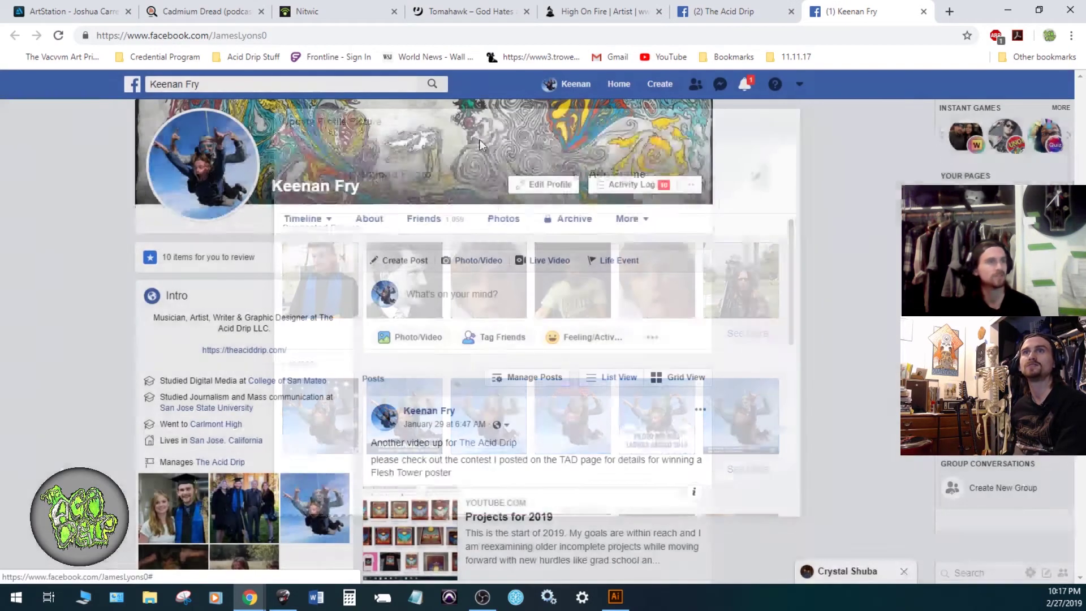
pyautogui.click(224, 144)
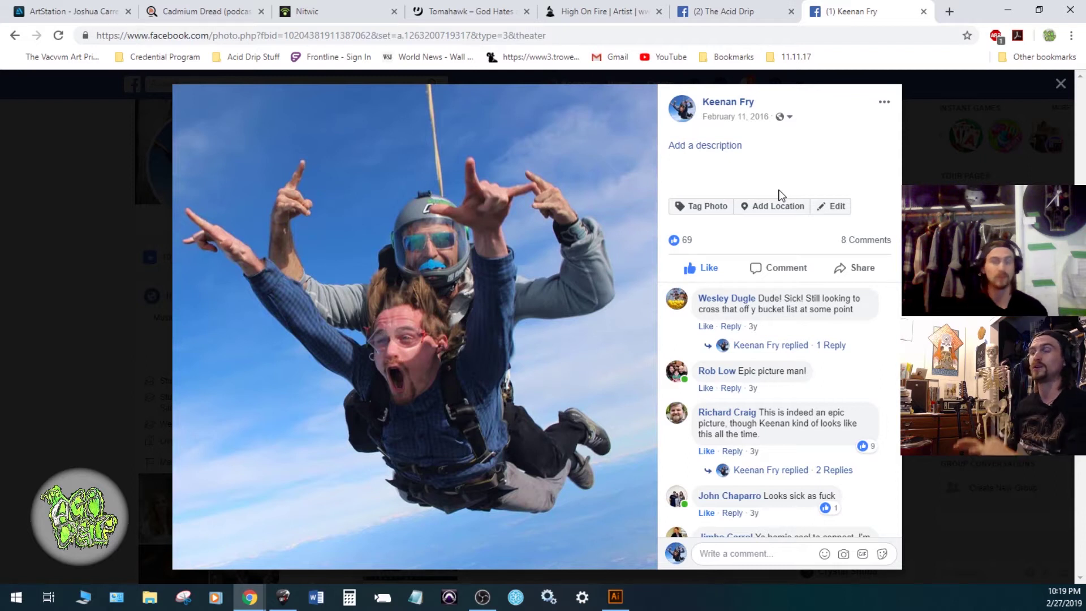
pyautogui.click(1007, 10)
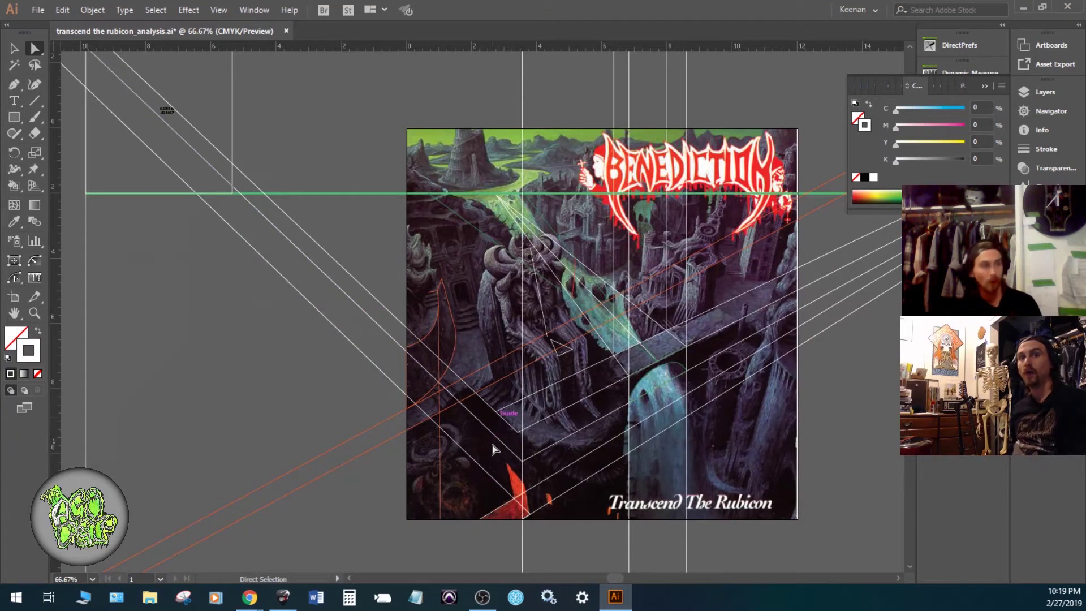
# - Examine the white receding lines from the corner below the seated statue out to their far ends at the canvas edge
pyautogui.scroll(3, 480, 439)
pyautogui.scroll(-5, 491, 457)
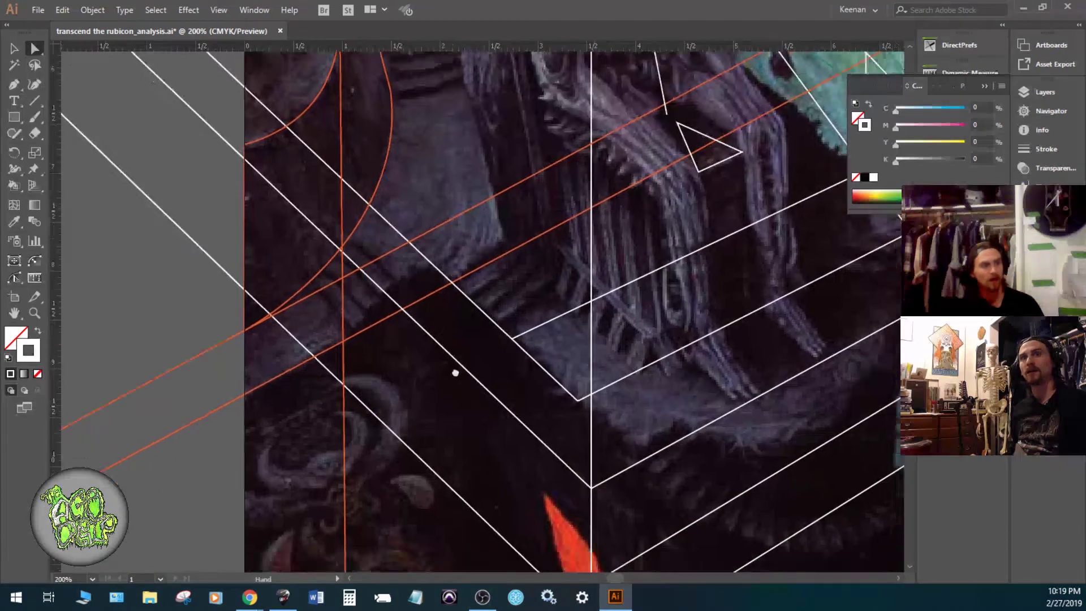
pyautogui.click(453, 416)
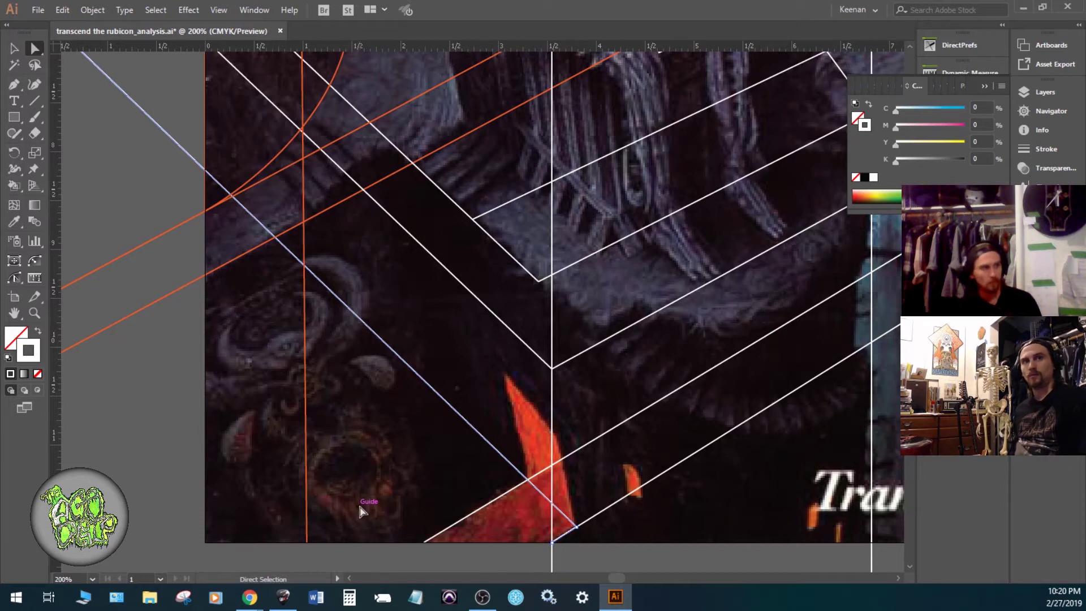
pyautogui.scroll(-3, 378, 500)
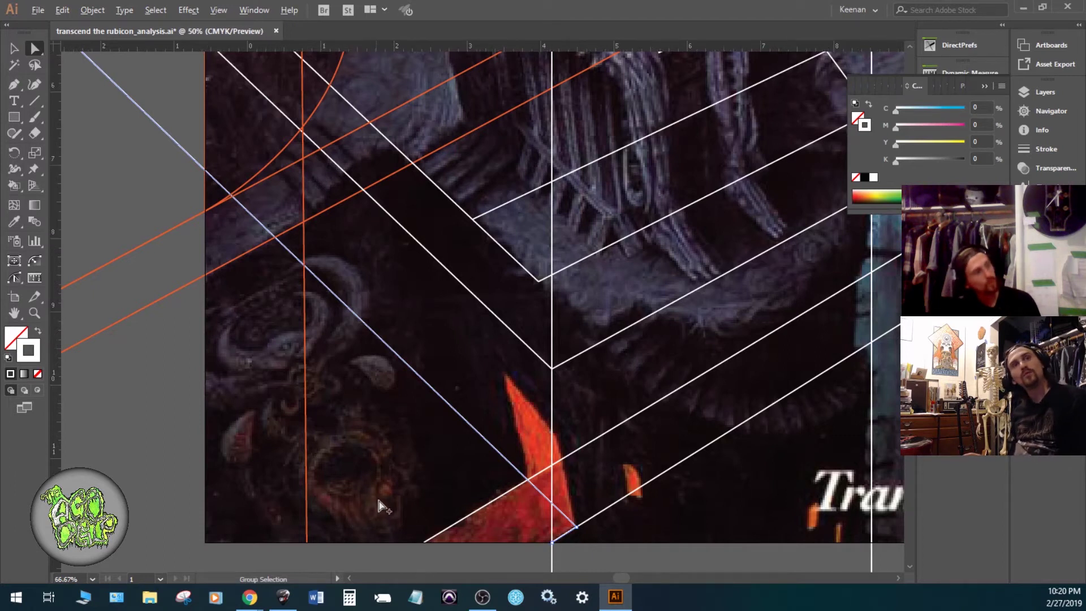
pyautogui.scroll(-3, 378, 499)
pyautogui.moveTo(213, 451); pyautogui.dragTo(547, 519)
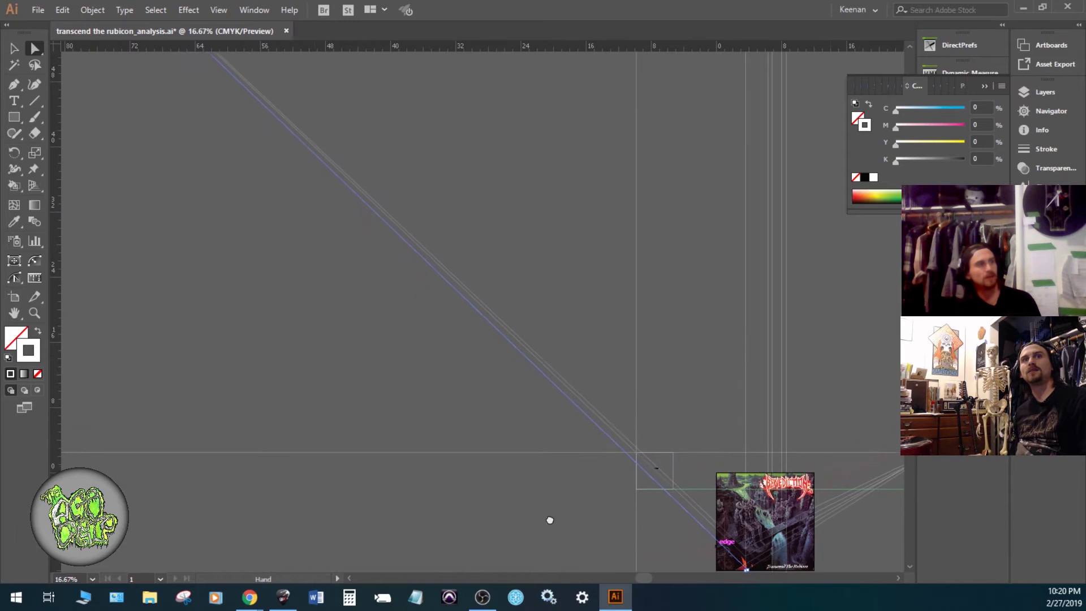
pyautogui.moveTo(317, 356); pyautogui.dragTo(247, 169)
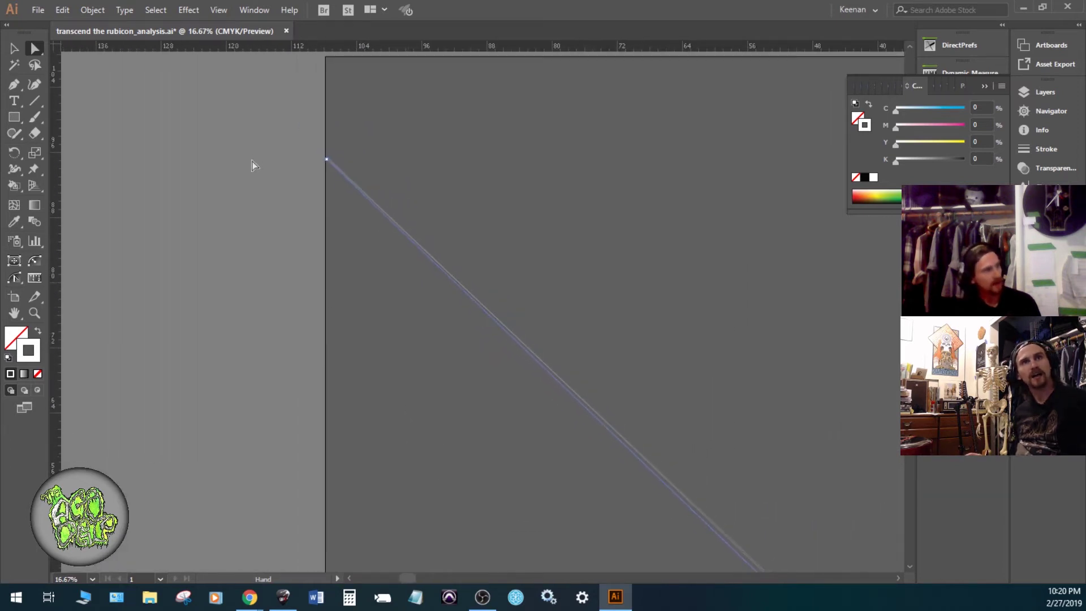
pyautogui.scroll(3, 306, 161)
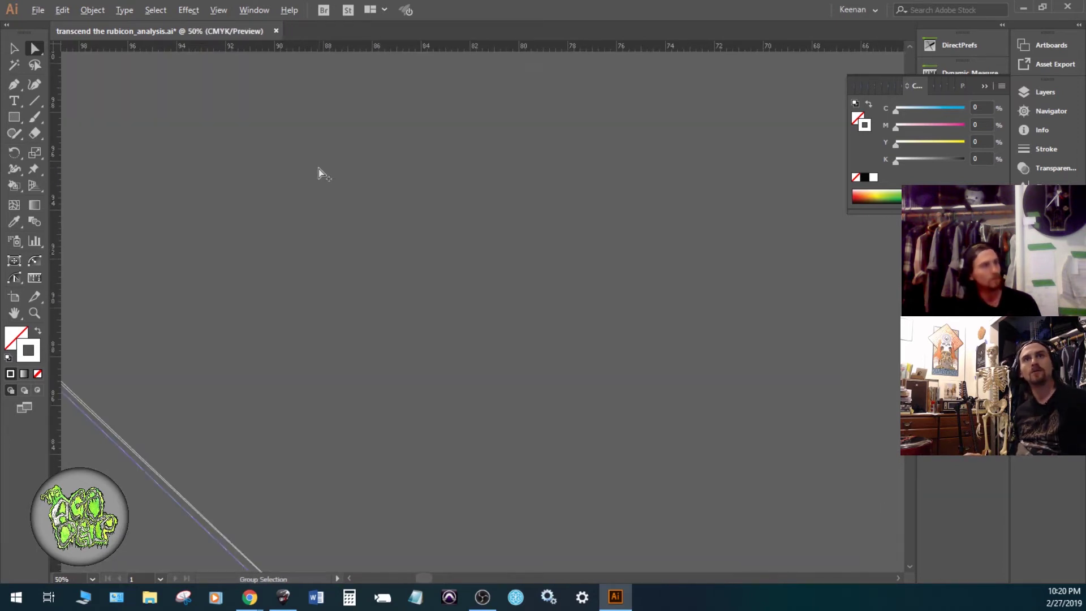
pyautogui.hscroll(-5, 272, 194)
pyautogui.scroll(1, 351, 197)
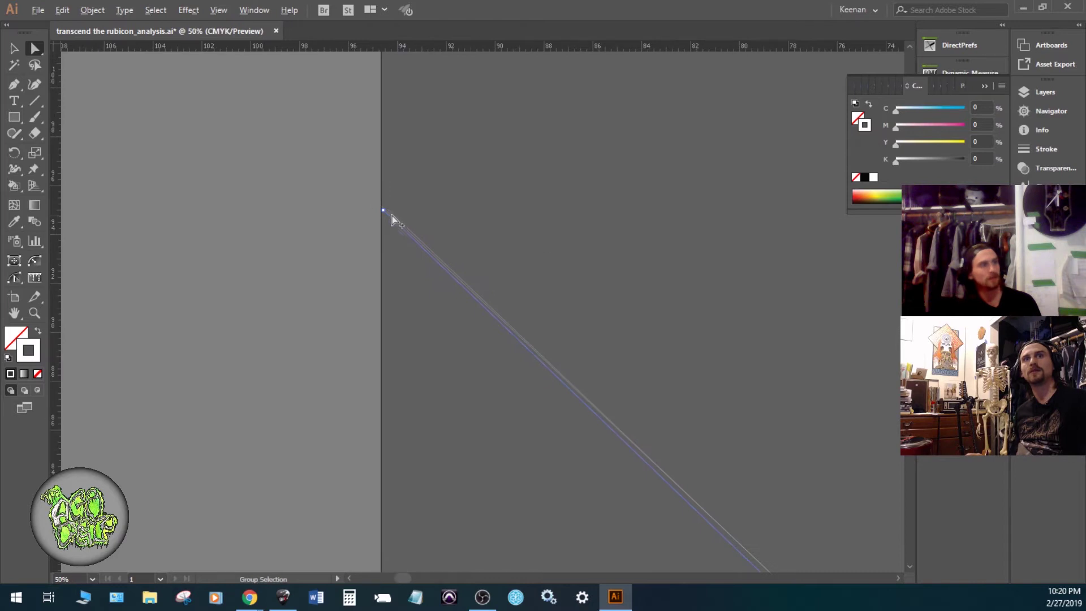
pyautogui.scroll(3, 378, 209)
pyautogui.moveTo(537, 221); pyautogui.dragTo(217, 207)
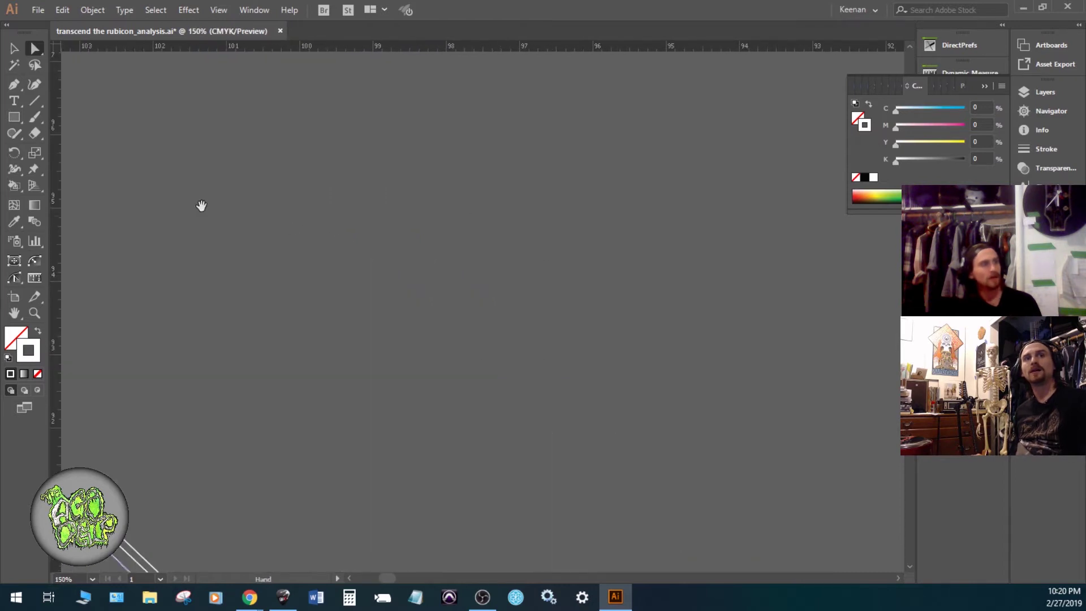
pyautogui.scroll(-5, 217, 207)
pyautogui.scroll(2, 262, 175)
pyautogui.scroll(2, 154, 138)
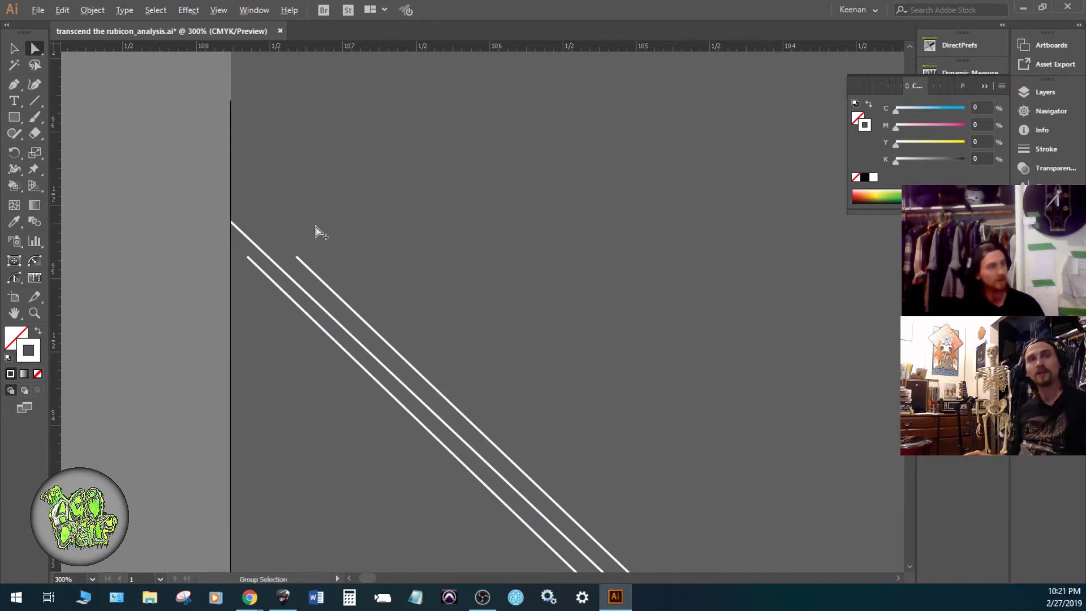
# - Extend the far ends of the two shorter, outer receding lines to the canvas edge, and deselect them
pyautogui.scroll(-1, 333, 225)
pyautogui.moveTo(286, 206); pyautogui.dragTo(473, 214)
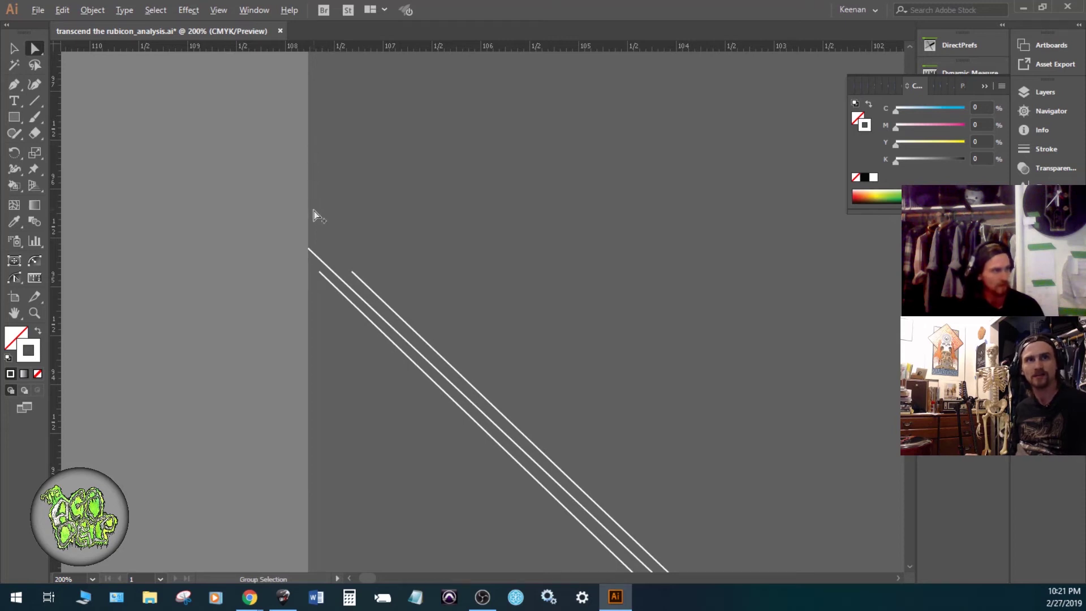
pyautogui.scroll(1, 313, 217)
pyautogui.moveTo(310, 216); pyautogui.dragTo(464, 229)
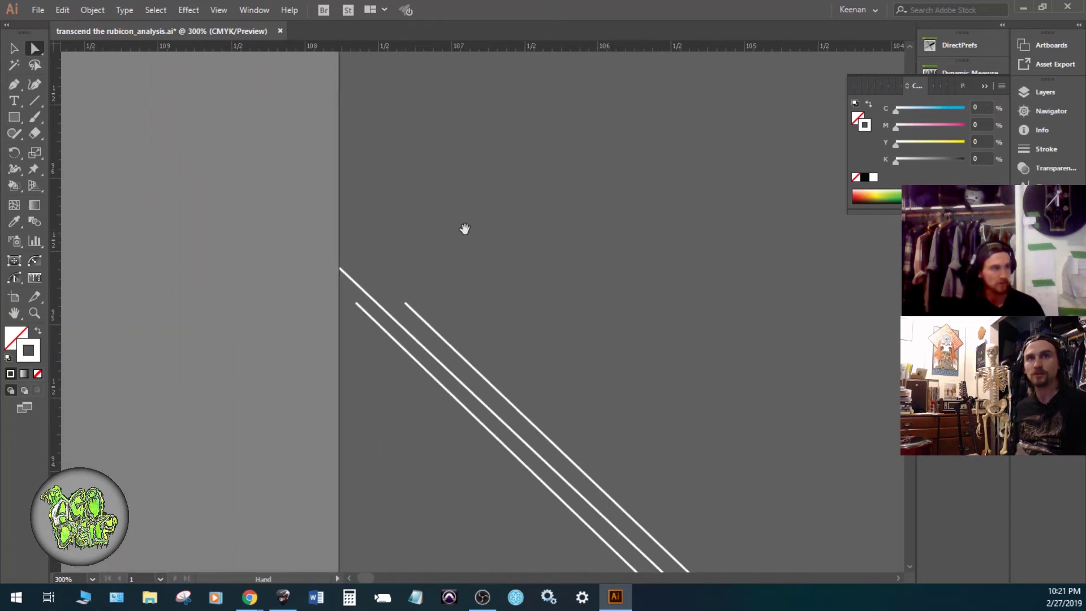
pyautogui.moveTo(356, 305); pyautogui.dragTo(358, 304)
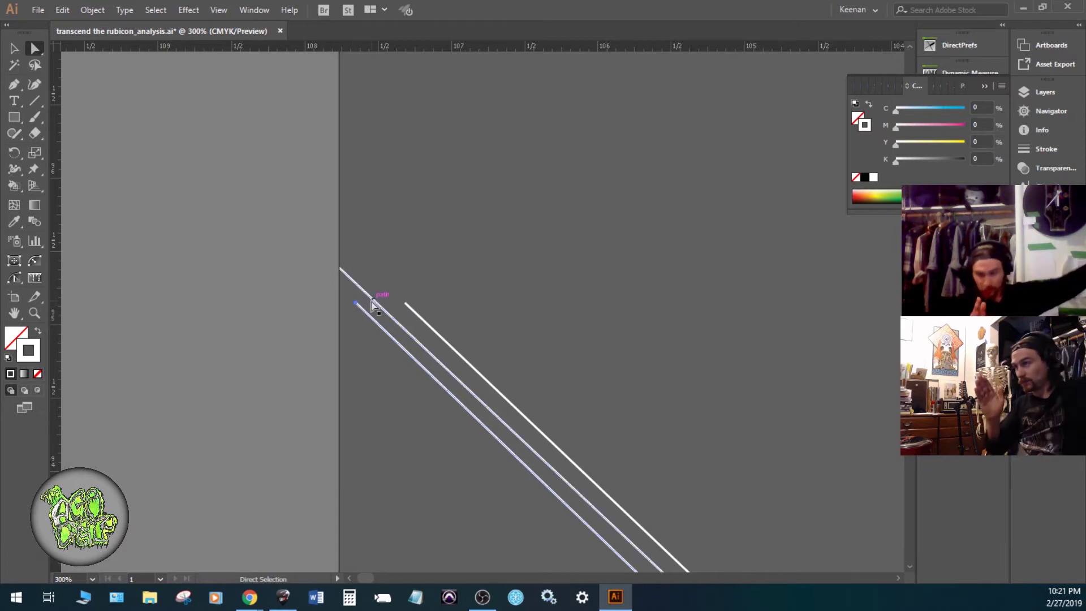
pyautogui.moveTo(355, 307); pyautogui.dragTo(340, 291)
pyautogui.moveTo(407, 304); pyautogui.dragTo(340, 243)
pyautogui.click(416, 246)
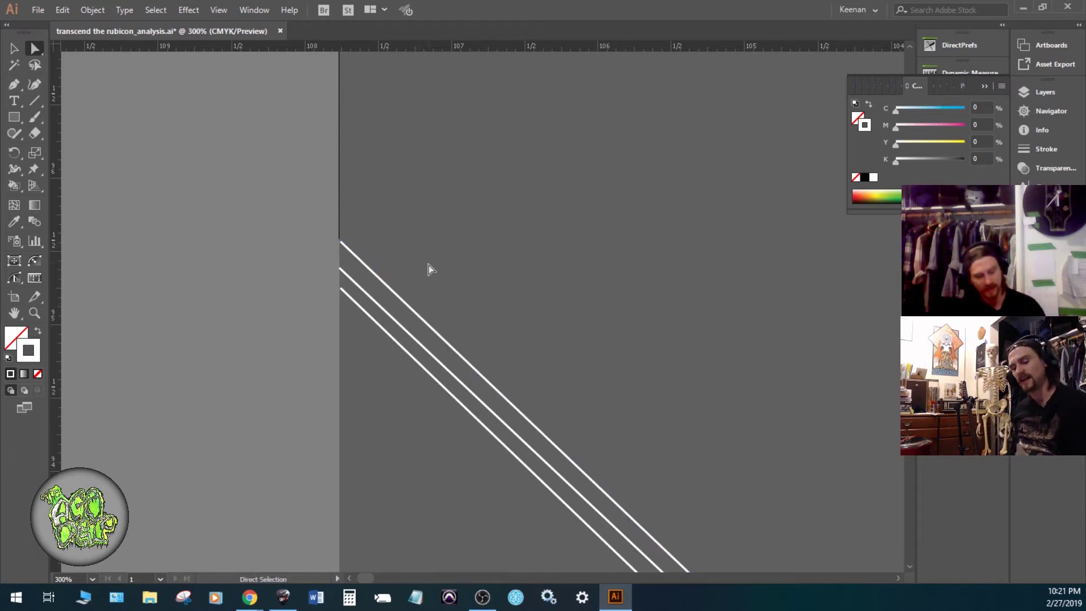
# - Follow the three receding lines back from the canvas edge, and examine closely where the upper two run together
pyautogui.keyDown('alt'); pyautogui.scroll(-3, 433, 274); pyautogui.keyUp('alt')
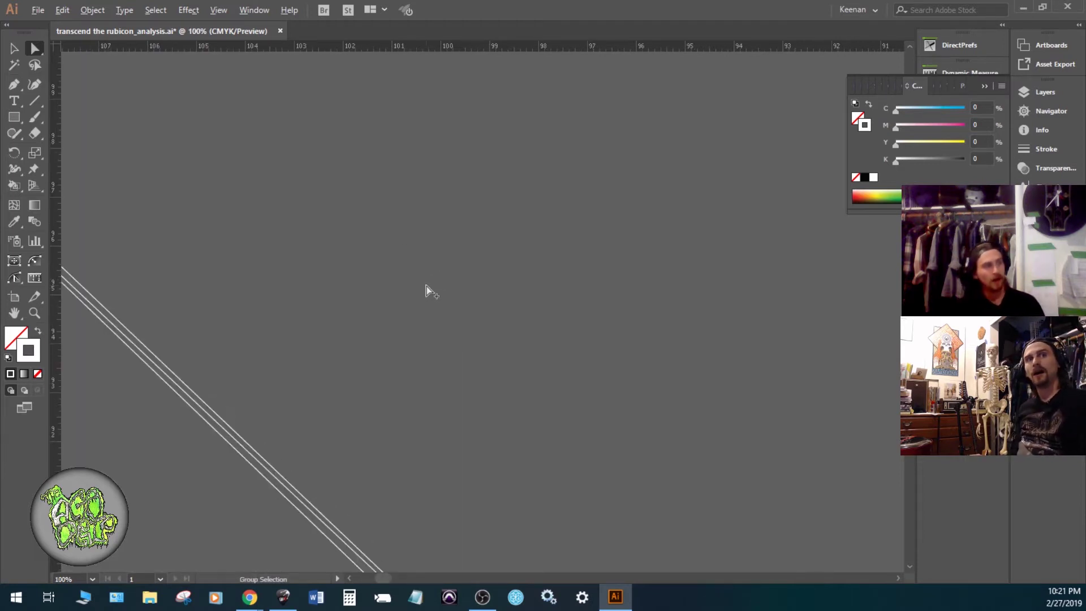
pyautogui.keyDown('alt'); pyautogui.scroll(-4, 430, 287); pyautogui.keyUp('alt')
pyautogui.keyDown('alt'); pyautogui.scroll(1, 422, 291); pyautogui.keyUp('alt')
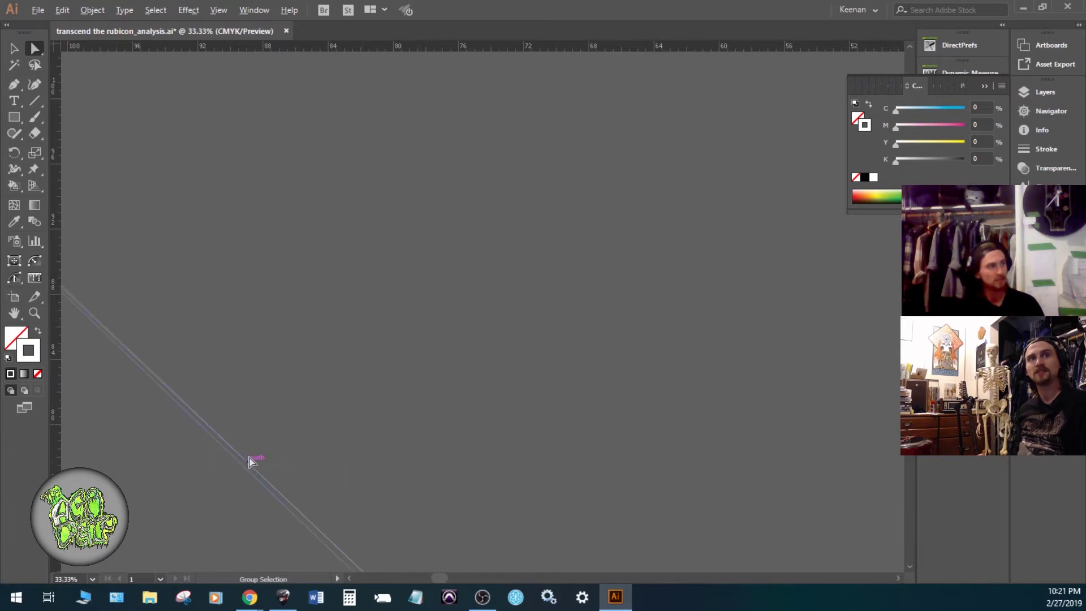
pyautogui.keyDown('alt'); pyautogui.scroll(4, 245, 456); pyautogui.keyUp('alt')
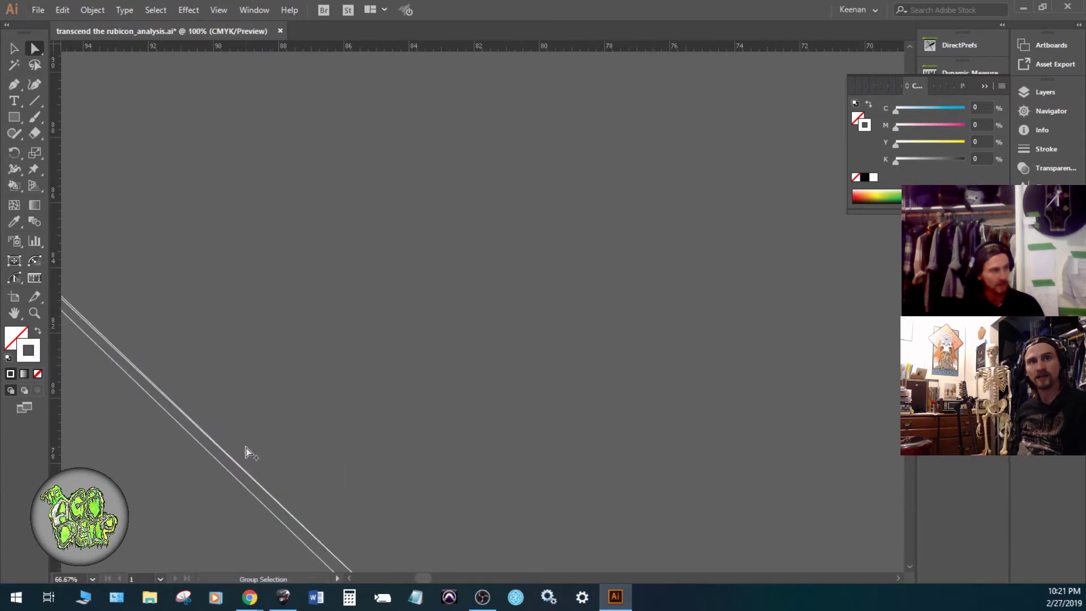
pyautogui.keyDown('alt'); pyautogui.scroll(1, 246, 453); pyautogui.keyUp('alt')
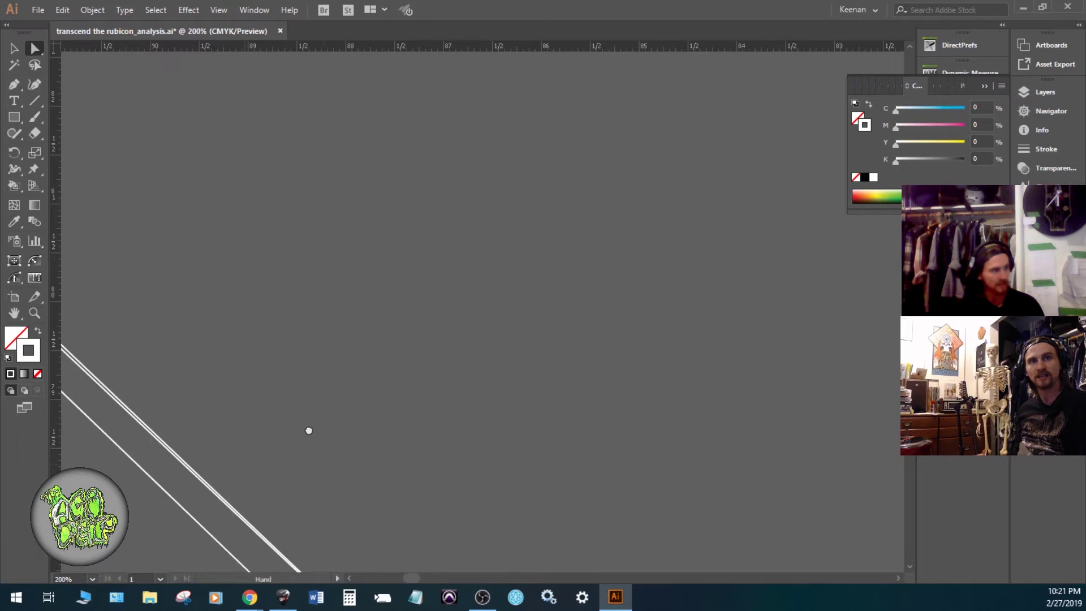
pyautogui.moveTo(308, 432); pyautogui.dragTo(339, 283)
pyautogui.moveTo(492, 383); pyautogui.dragTo(370, 201)
pyautogui.moveTo(504, 354); pyautogui.dragTo(351, 73)
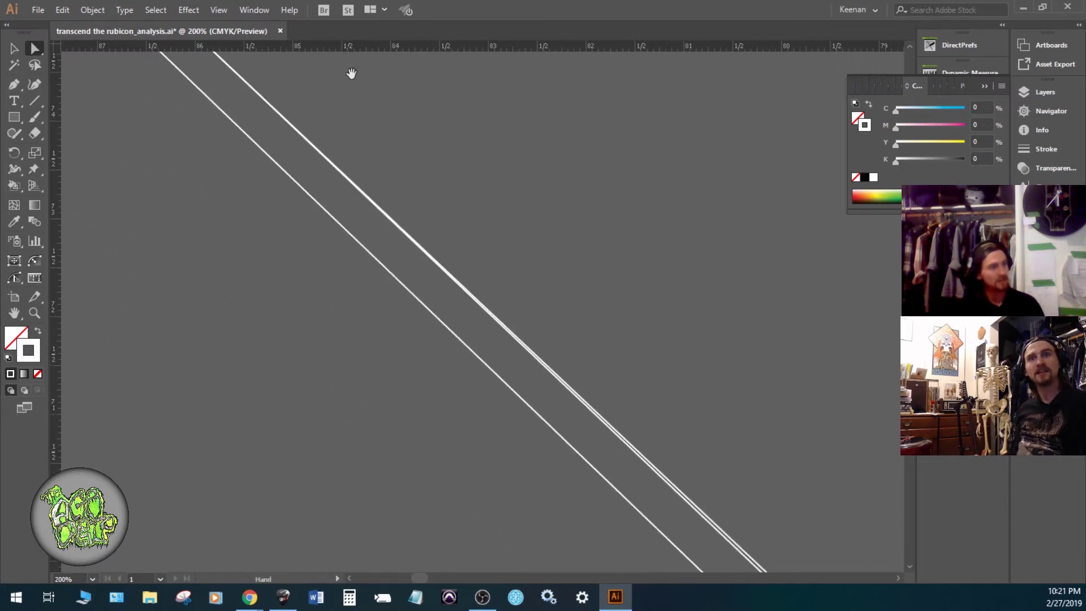
pyautogui.click(611, 427)
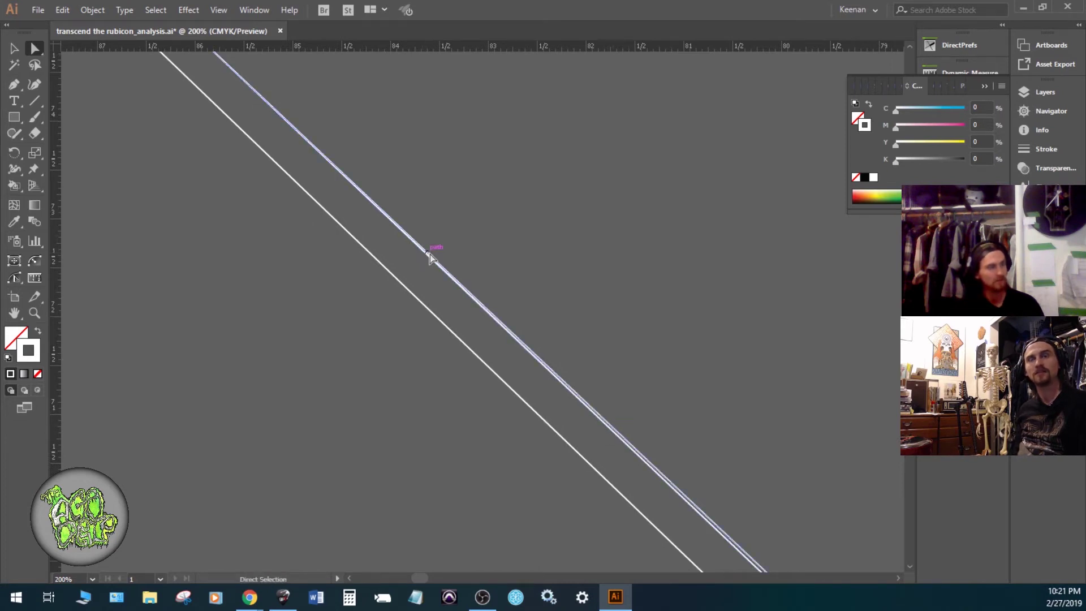
pyautogui.scroll(1, 429, 256)
pyautogui.scroll(1, 436, 271)
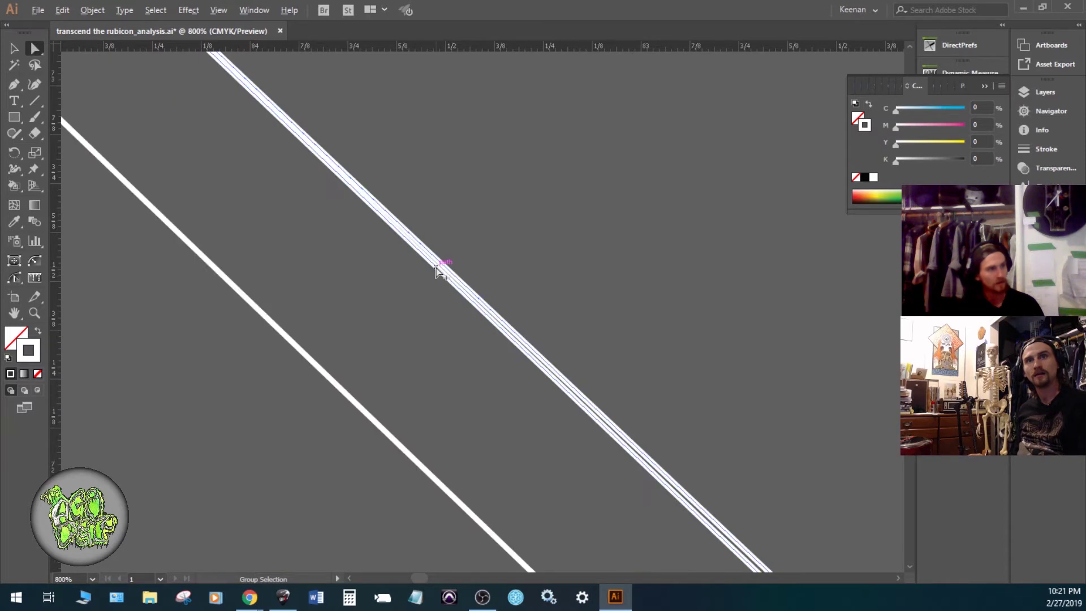
pyautogui.scroll(1, 439, 270)
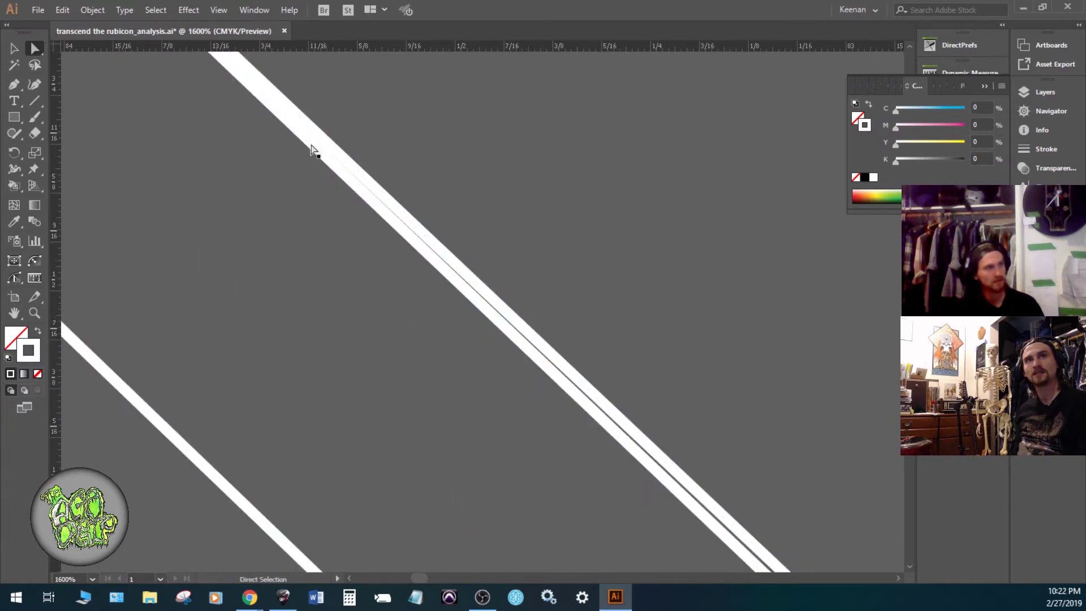
pyautogui.moveTo(266, 148); pyautogui.dragTo(531, 359)
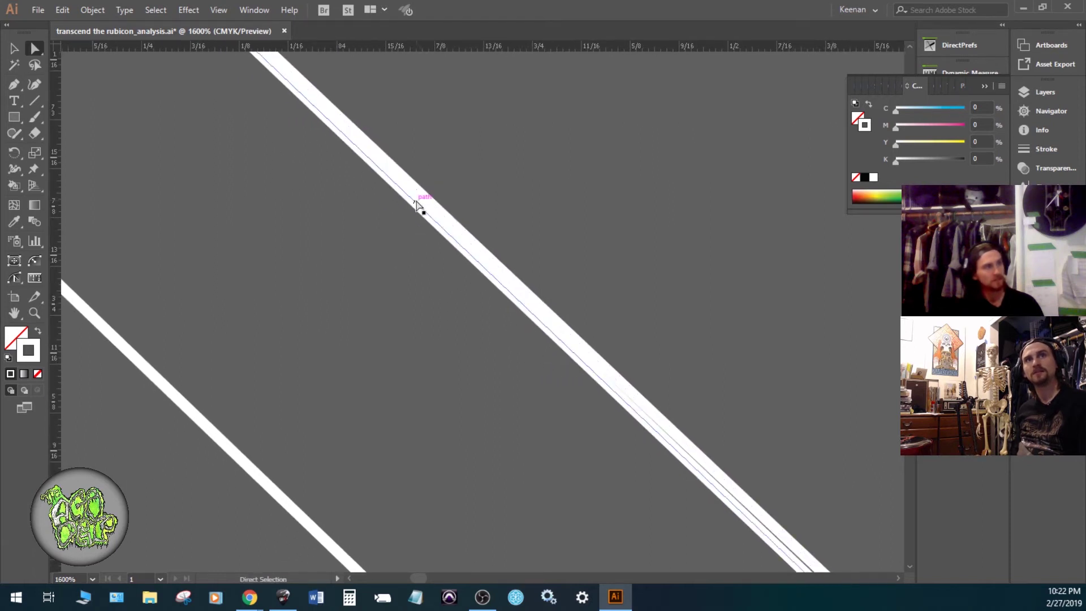
# - Select the two nearly overlapping upper receding lines and set their stroke weight to 0.25 pt
pyautogui.moveTo(417, 205); pyautogui.dragTo(431, 203)
pyautogui.rightClick(406, 289)
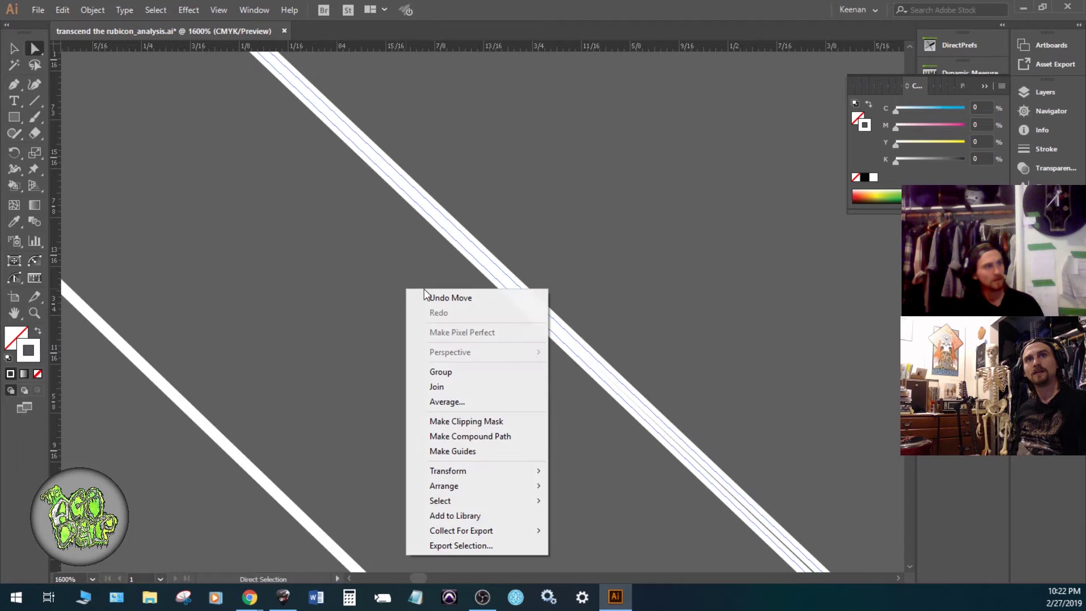
pyautogui.click(1051, 150)
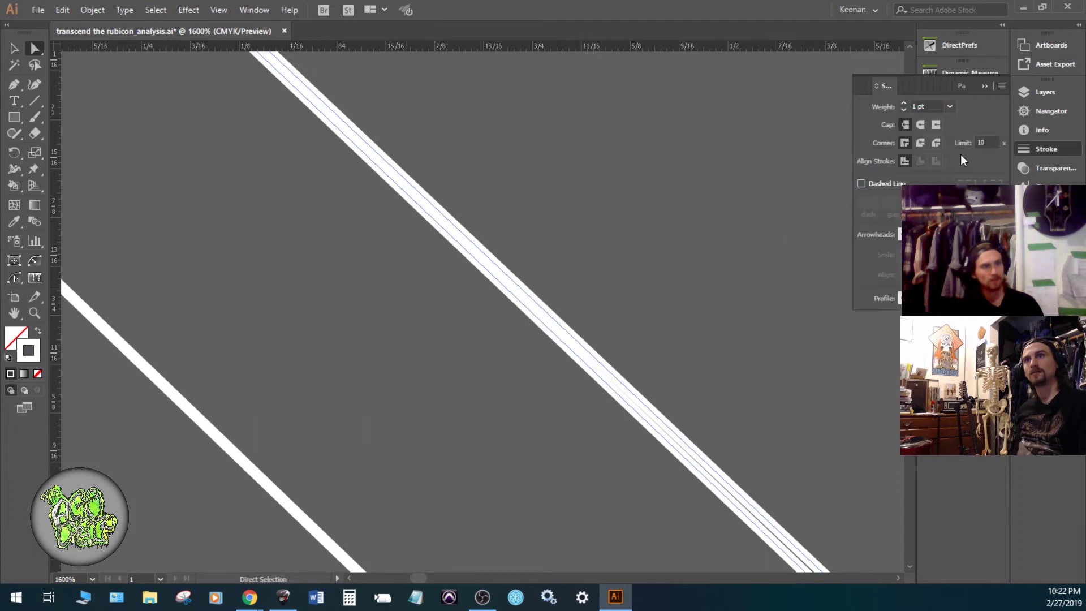
pyautogui.click(903, 108)
pyautogui.click(902, 107)
pyautogui.click(903, 108)
pyautogui.press('space')
pyautogui.moveTo(412, 242); pyautogui.dragTo(462, 430)
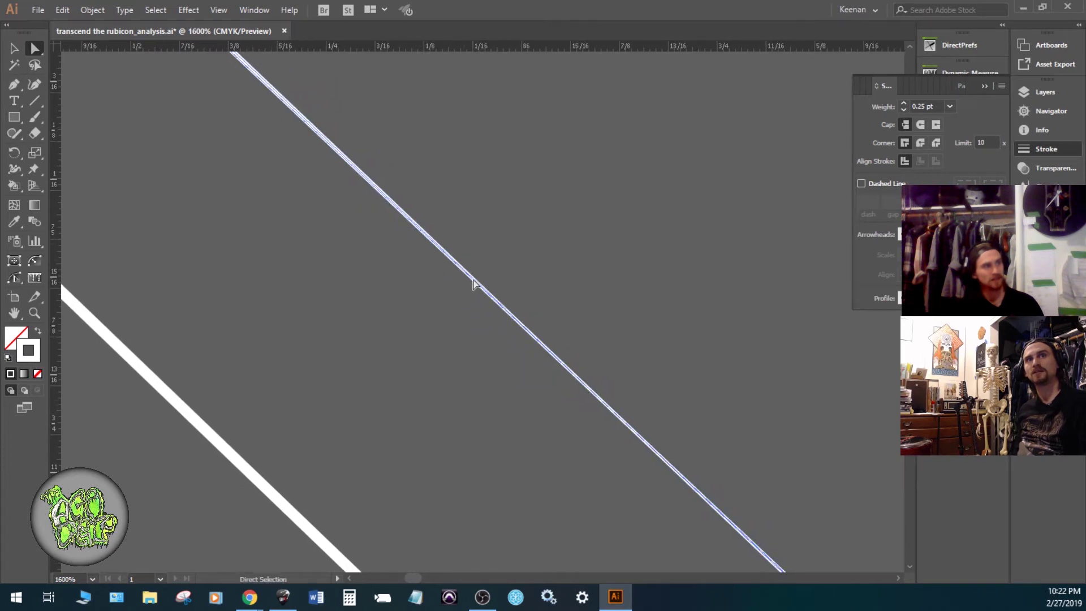
# - Check the thinned receding lines down to the album cover, and set their stroke weight to 1 pt
pyautogui.keyDown('alt'); pyautogui.scroll(-5, 500, 307); pyautogui.keyUp('alt')
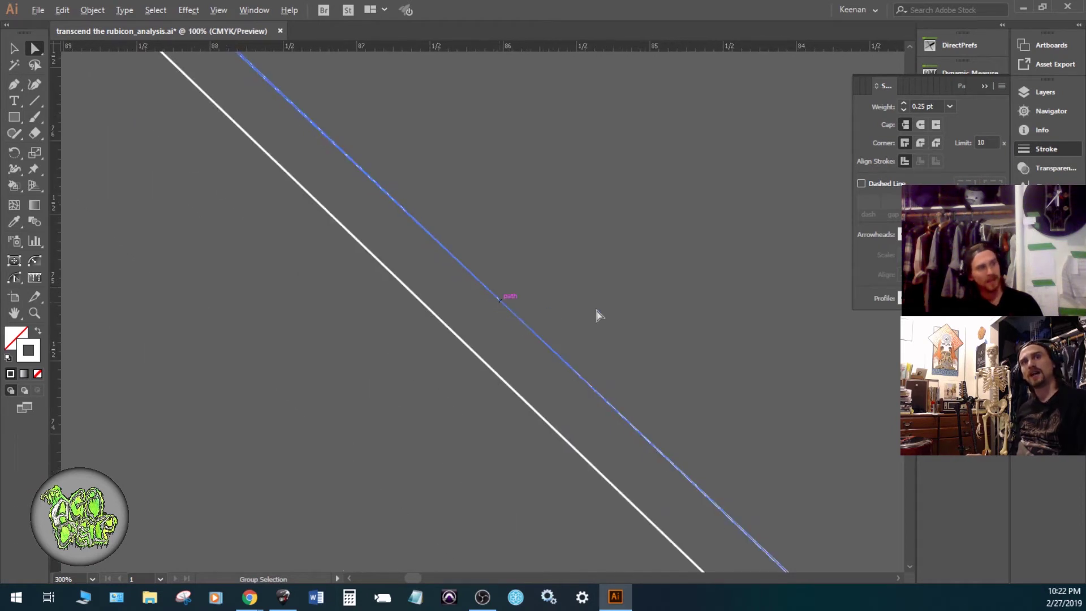
pyautogui.keyDown('alt'); pyautogui.scroll(-4, 596, 311); pyautogui.keyUp('alt')
pyautogui.keyDown('alt'); pyautogui.scroll(-3, 595, 316); pyautogui.keyUp('alt')
pyautogui.keyDown('alt'); pyautogui.scroll(3, 667, 383); pyautogui.keyUp('alt')
pyautogui.moveTo(667, 383); pyautogui.dragTo(445, 209)
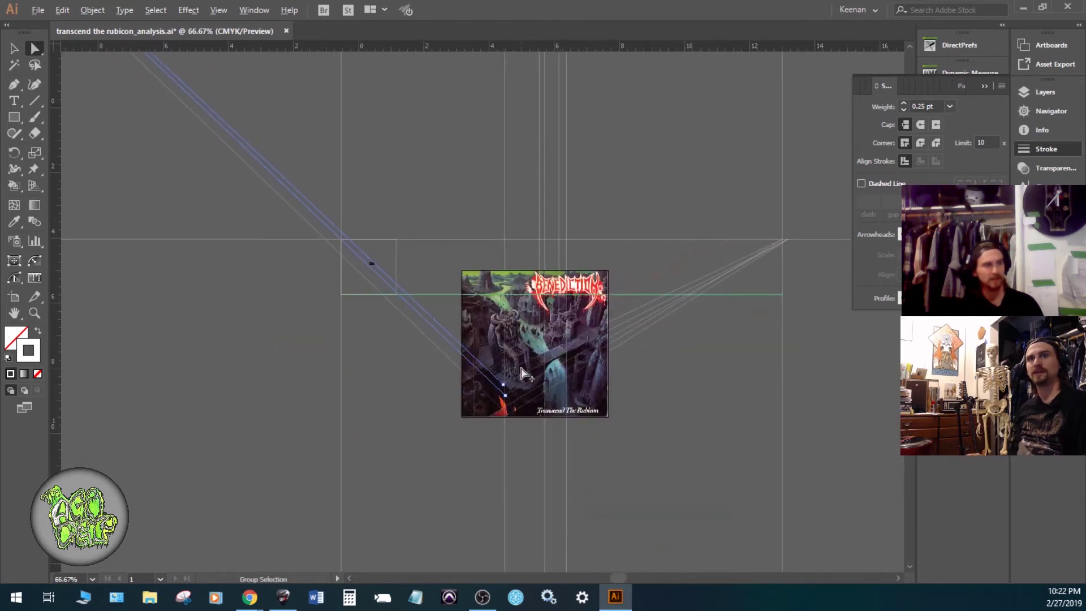
pyautogui.keyDown('alt'); pyautogui.scroll(1, 522, 373); pyautogui.keyUp('alt')
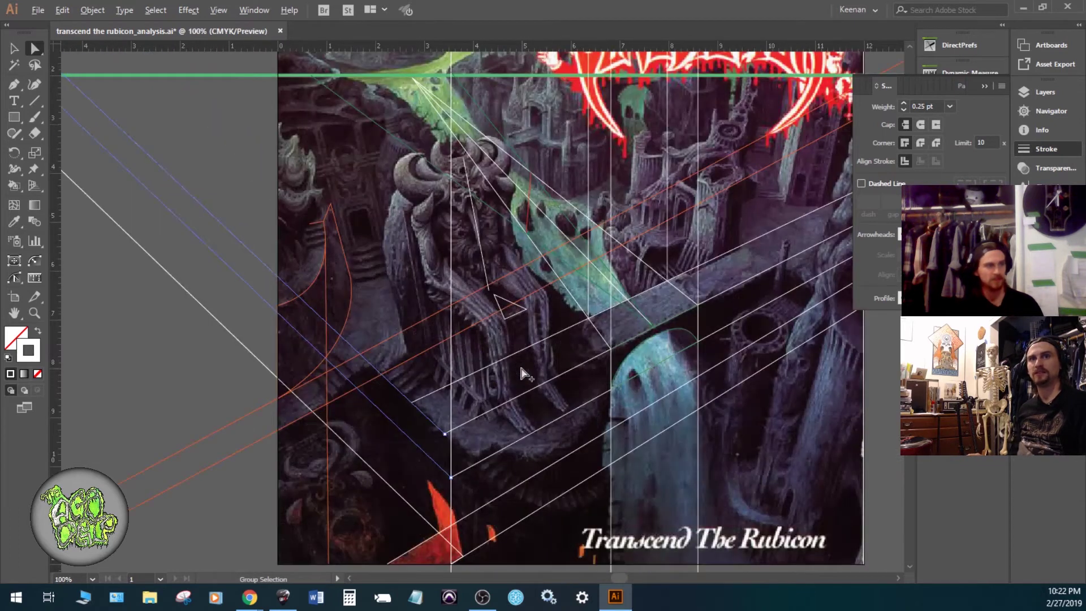
pyautogui.click(948, 107)
pyautogui.click(966, 165)
# - Examine the two selected receding lines from their ends below the statue all the way to the canvas edge
pyautogui.hscroll(-1, 563, 356)
pyautogui.scroll(-3, 562, 355)
pyautogui.keyDown('alt'); pyautogui.scroll(2, 560, 367); pyautogui.keyUp('alt')
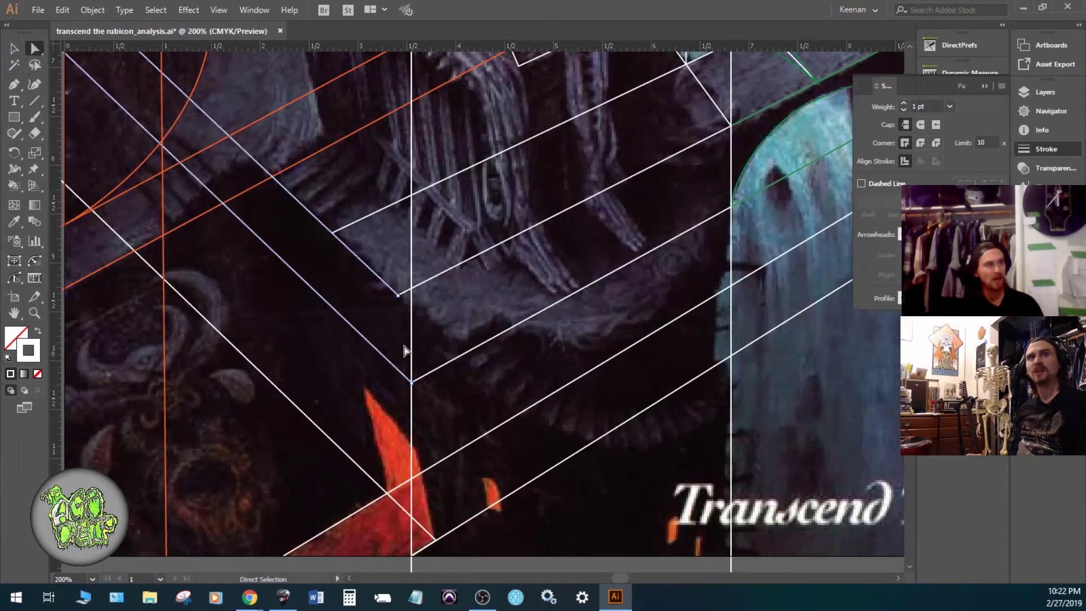
pyautogui.keyDown('shift'); pyautogui.click(409, 287); pyautogui.keyUp('shift')
pyautogui.keyDown('alt'); pyautogui.scroll(-6, 410, 287); pyautogui.keyUp('alt')
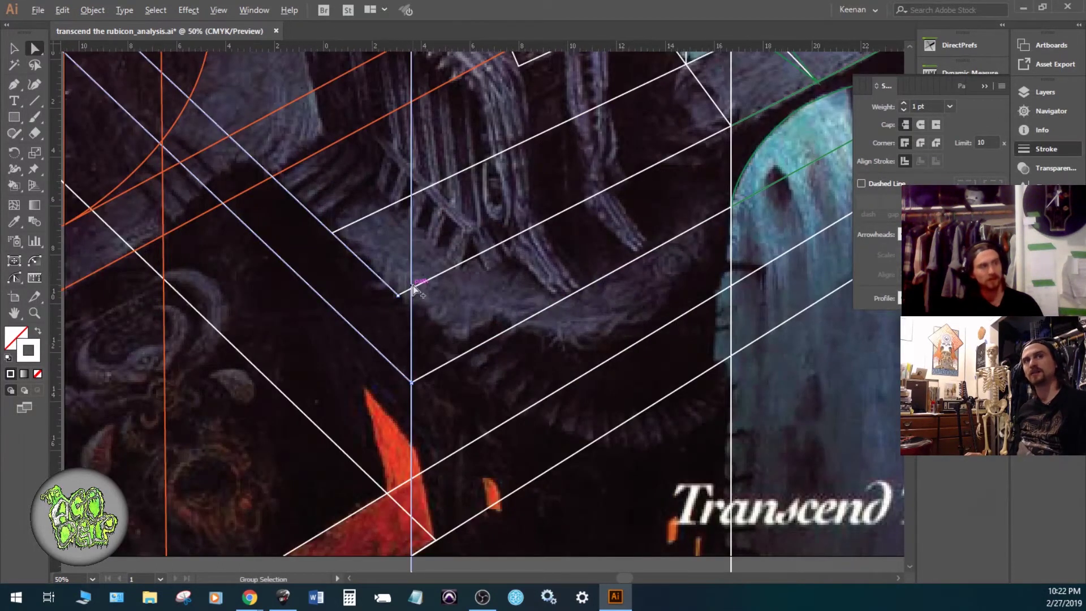
pyautogui.moveTo(521, 453); pyautogui.dragTo(589, 506)
pyautogui.moveTo(215, 238); pyautogui.dragTo(610, 437)
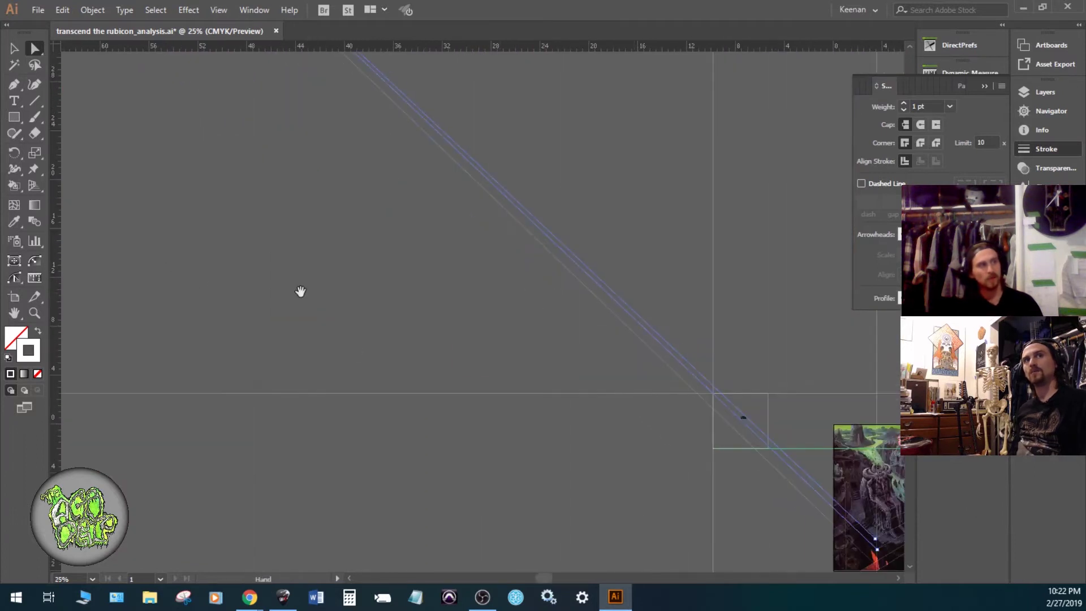
pyautogui.moveTo(300, 293); pyautogui.dragTo(493, 532)
pyautogui.moveTo(279, 177); pyautogui.dragTo(576, 529)
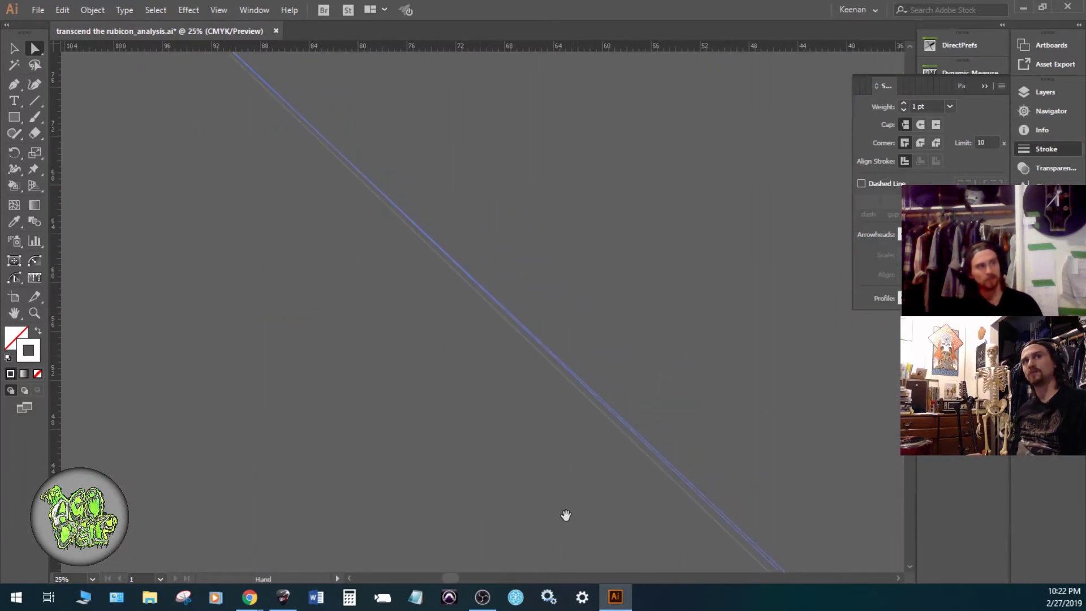
pyautogui.moveTo(417, 363); pyautogui.dragTo(525, 464)
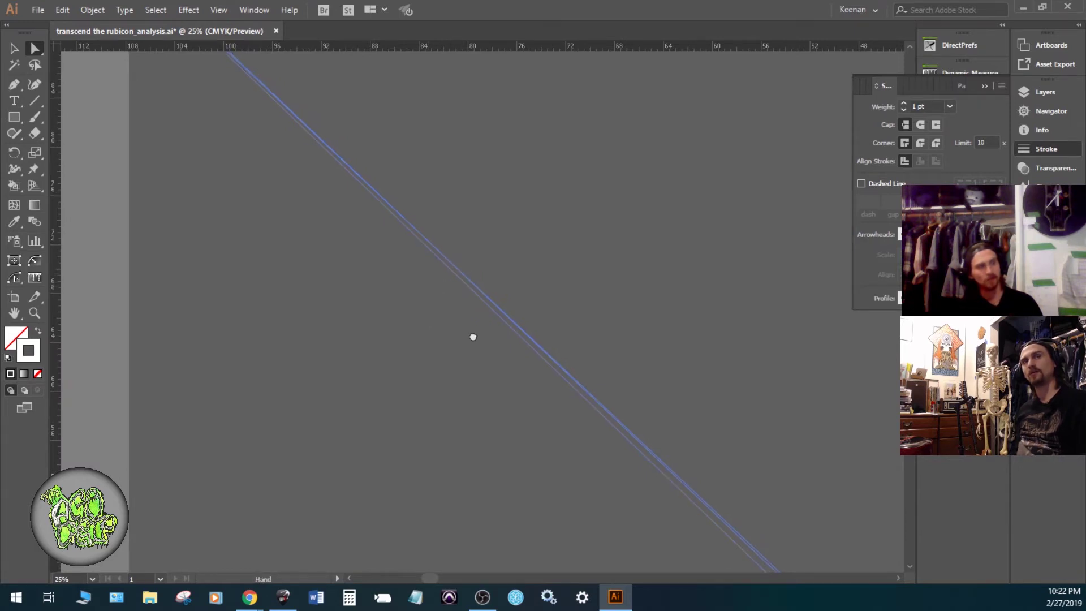
pyautogui.moveTo(165, 94); pyautogui.dragTo(342, 240)
pyautogui.hotkey('ctrl', '+')
pyautogui.hotkey('ctrl', '+')
pyautogui.hotkey('ctrl', '+')
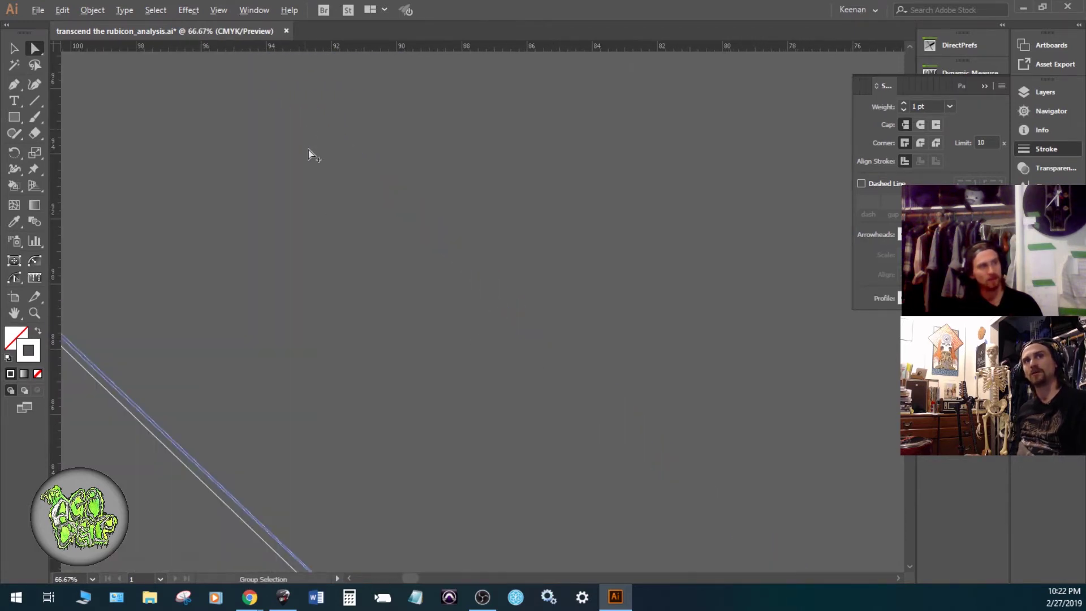
pyautogui.hotkey('ctrl', '+')
pyautogui.hotkey('ctrl', '+')
pyautogui.hotkey('ctrl', '+')
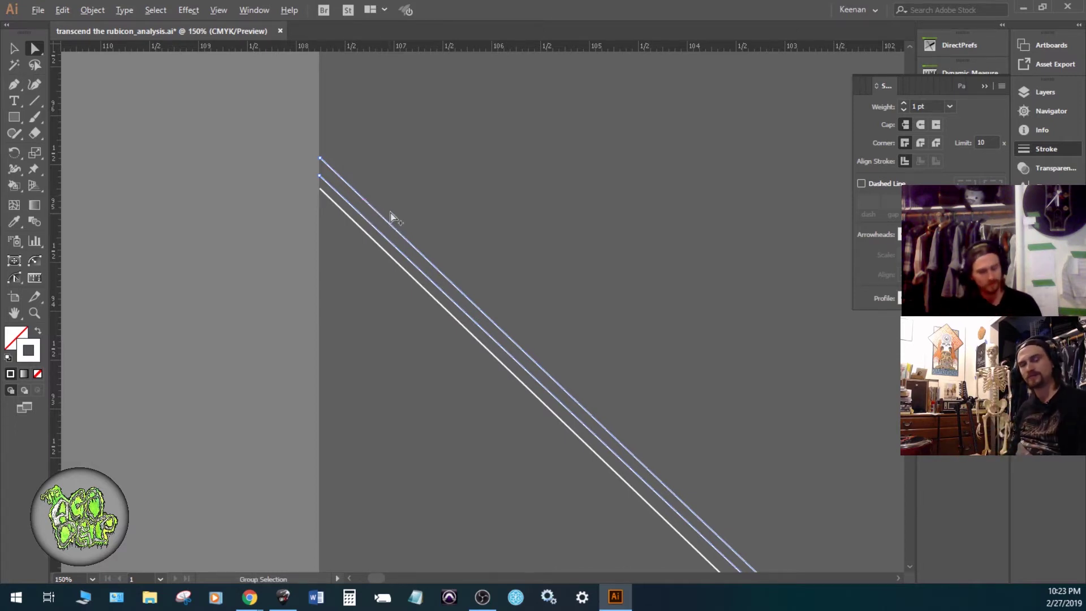
# - Follow the selected receding lines from the canvas edge back down to the album cover, and deselect them
pyautogui.hotkey('ctrl', '1')
pyautogui.moveTo(351, 351); pyautogui.dragTo(415, 207)
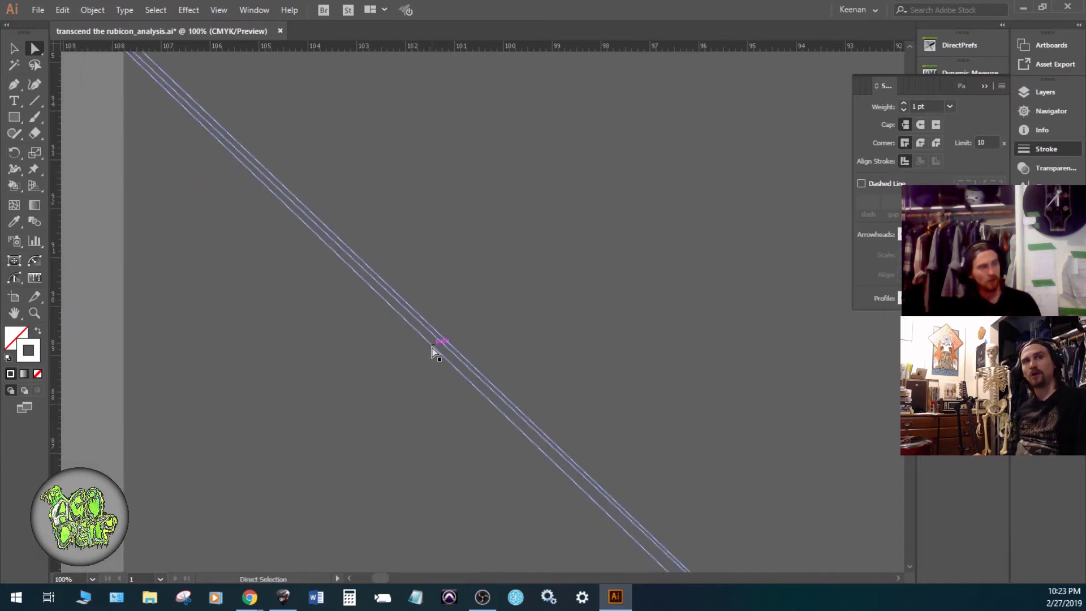
pyautogui.moveTo(538, 304); pyautogui.dragTo(334, 97)
pyautogui.hotkey('ctrl', '-')
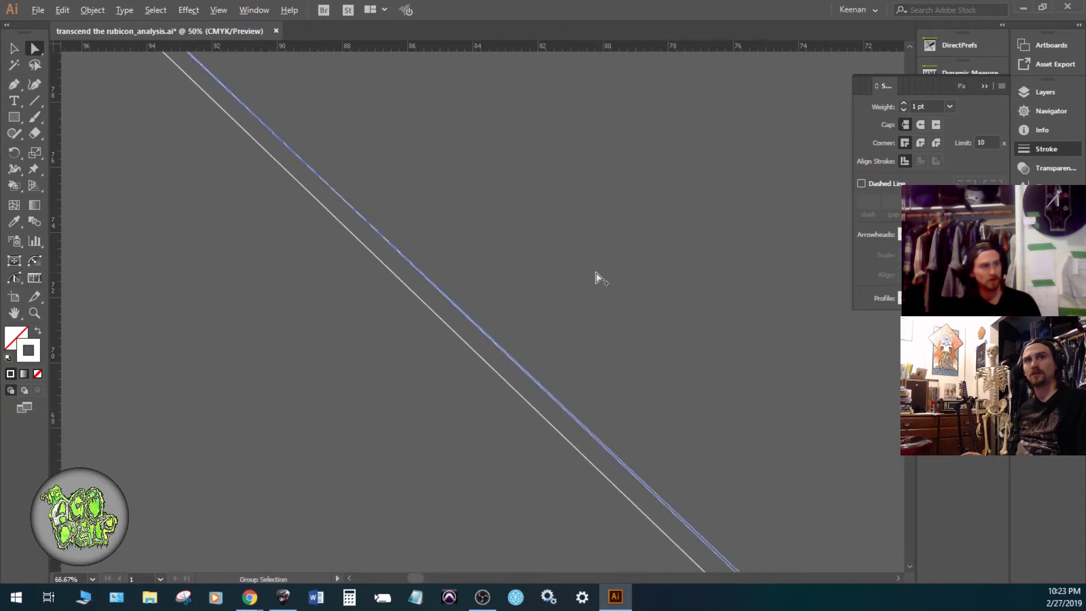
pyautogui.hotkey('ctrl', '-')
pyautogui.hotkey('ctrl', '-')
pyautogui.hotkey('ctrl', '-')
pyautogui.hotkey('ctrl', '-')
pyautogui.hotkey('ctrl', '+')
pyautogui.hotkey('ctrl', '+')
pyautogui.hotkey('ctrl', '+')
pyautogui.hotkey('ctrl', '+')
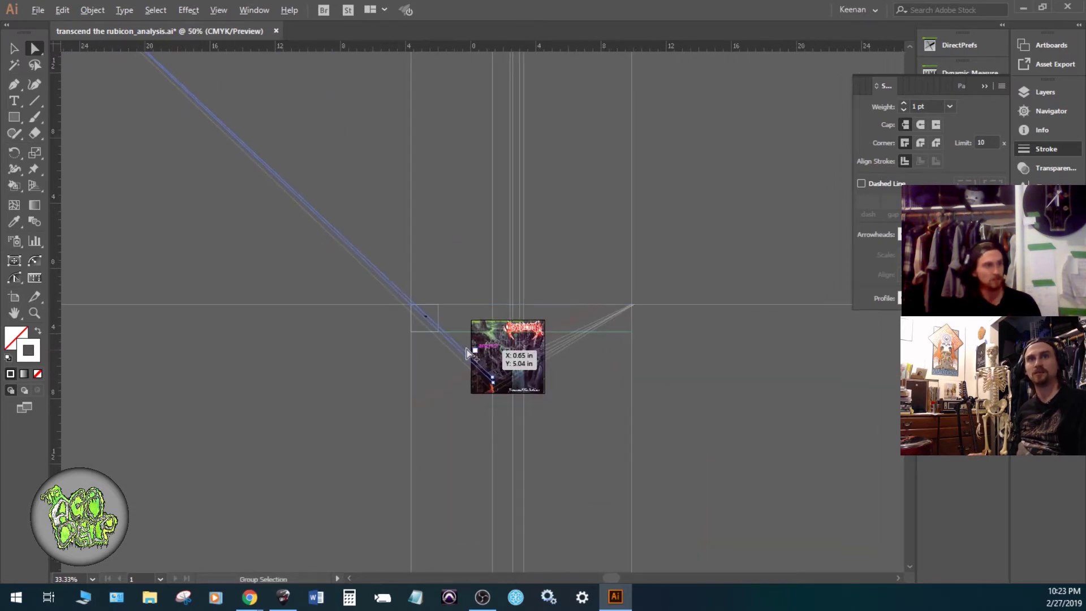
pyautogui.hotkey('ctrl', '+')
pyautogui.hotkey('ctrl', '+')
pyautogui.moveTo(459, 355); pyautogui.dragTo(423, 254)
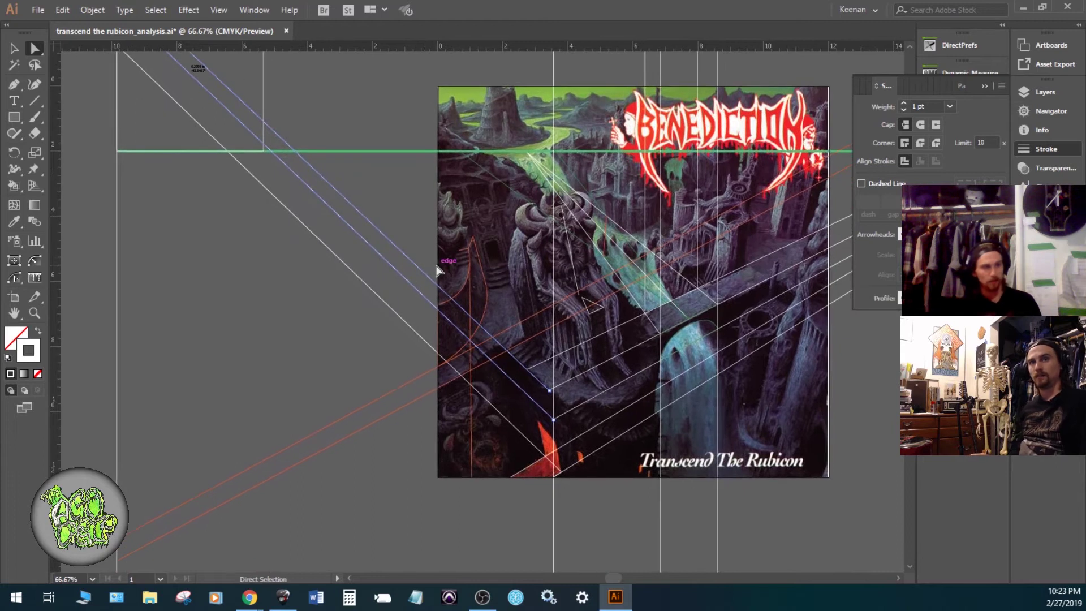
pyautogui.click(301, 360)
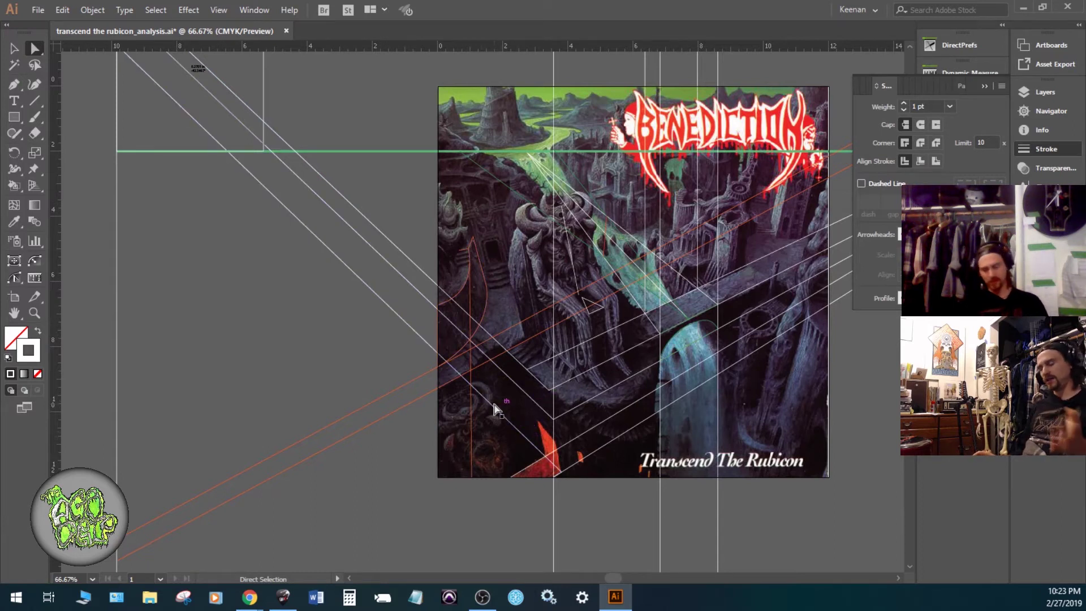
# - Try the vertical construction line below the statue further right, and move it back to the platform's corner
pyautogui.scroll(1, 494, 408)
pyautogui.moveTo(472, 426); pyautogui.dragTo(337, 430)
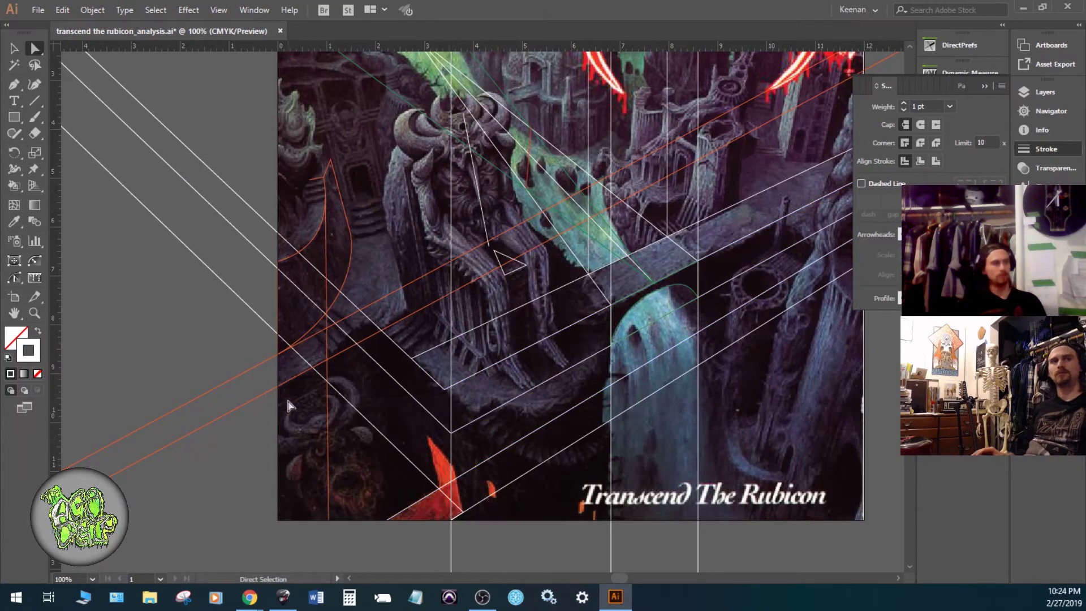
pyautogui.moveTo(451, 463); pyautogui.dragTo(475, 428)
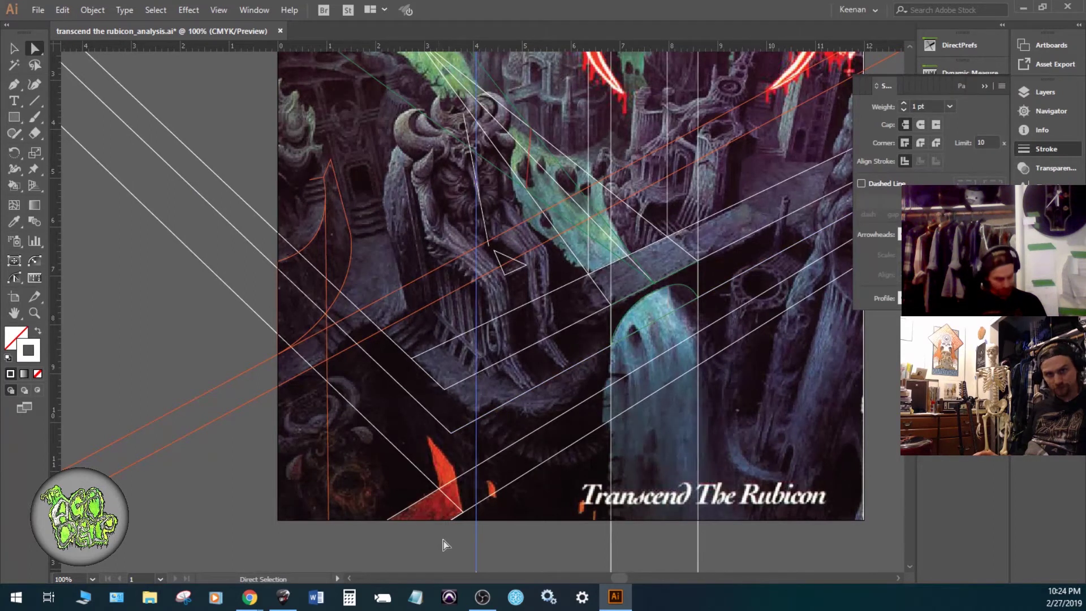
pyautogui.moveTo(478, 496); pyautogui.dragTo(451, 501)
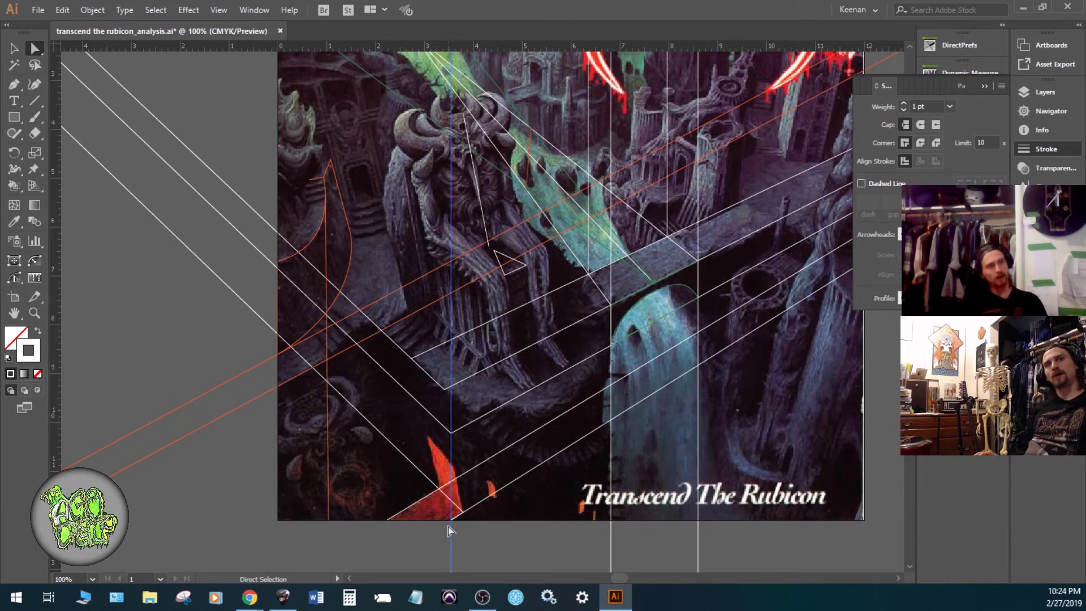
pyautogui.click(387, 520)
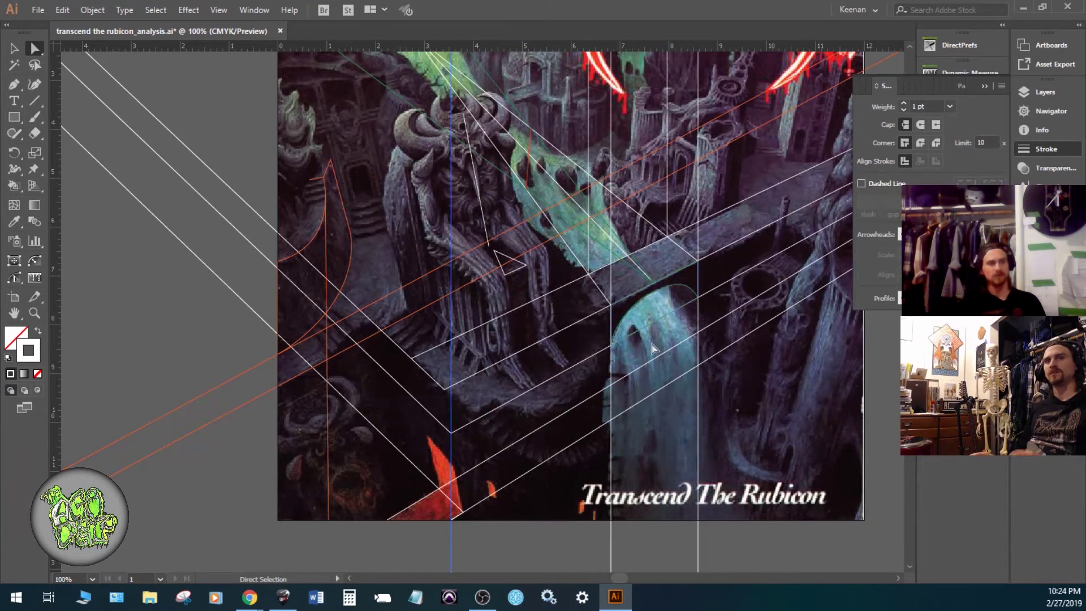
# - Examine the bridge against its construction lines, selecting the front edge line and the two diagonals crossing it, and look closely at its far edge
pyautogui.moveTo(649, 343); pyautogui.dragTo(560, 419)
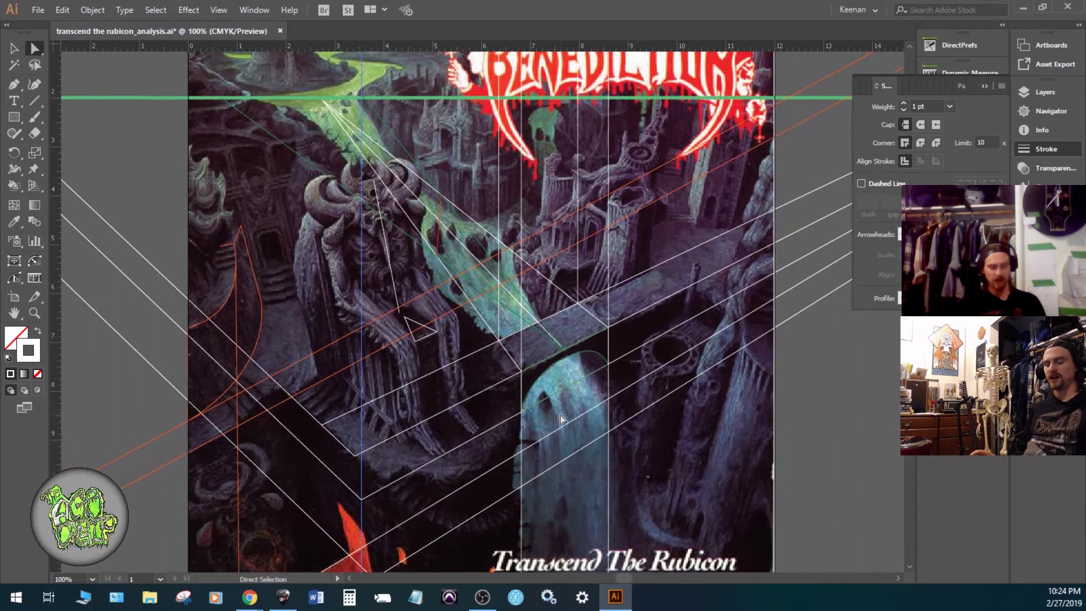
pyautogui.scroll(1, 560, 418)
pyautogui.click(670, 264)
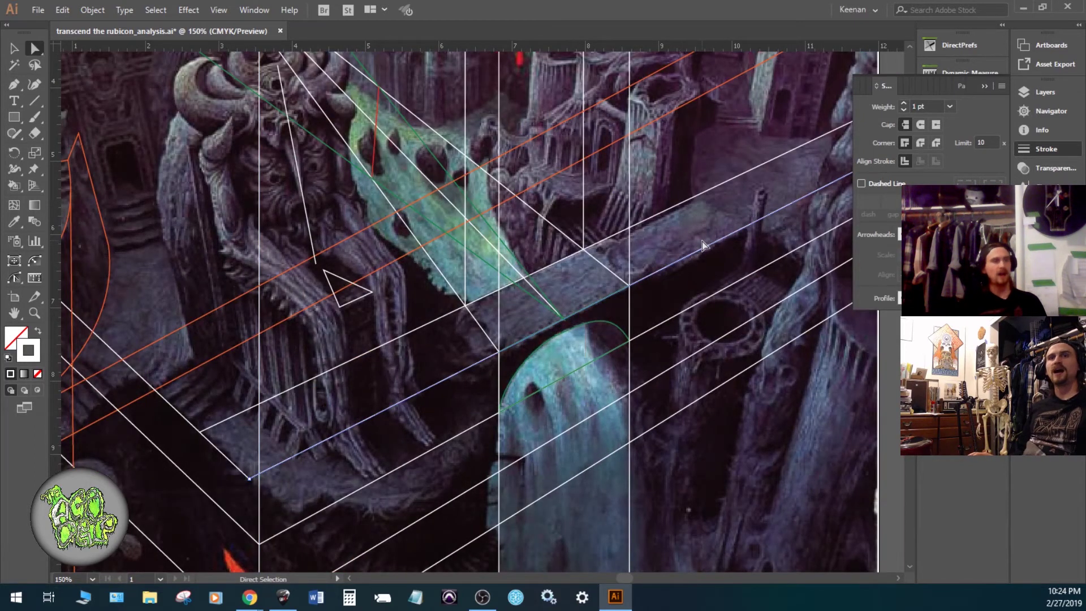
pyautogui.scroll(1, 686, 281)
pyautogui.moveTo(673, 304); pyautogui.dragTo(601, 284)
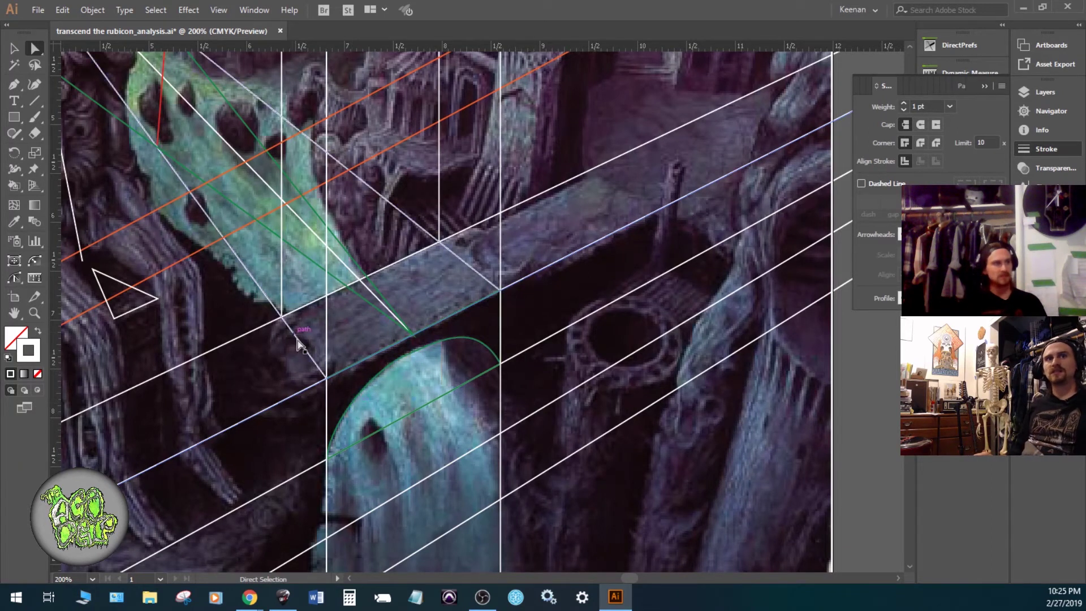
pyautogui.click(440, 269)
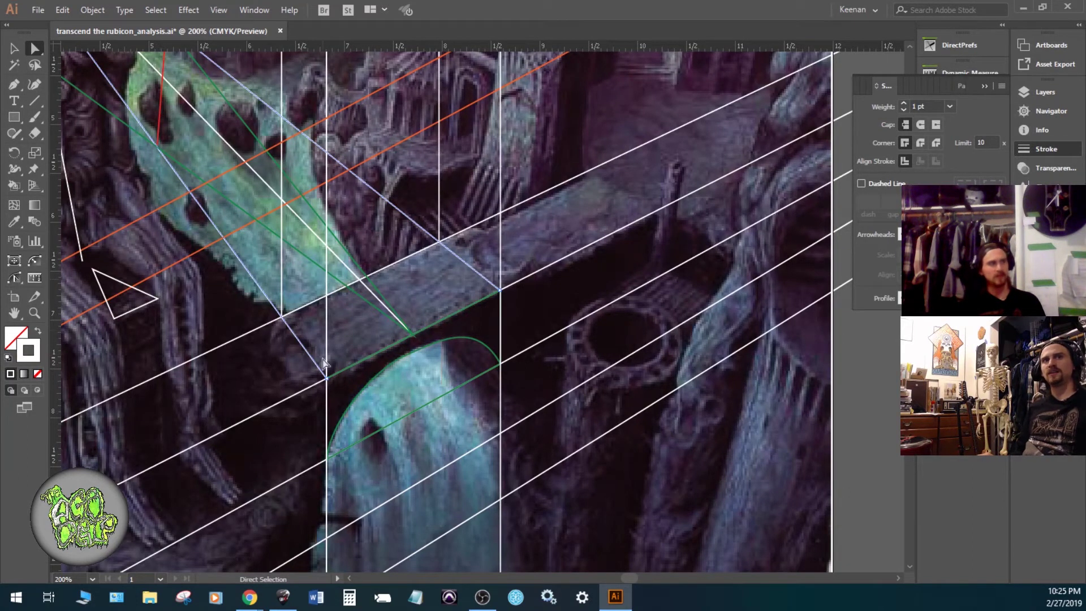
pyautogui.click(482, 303)
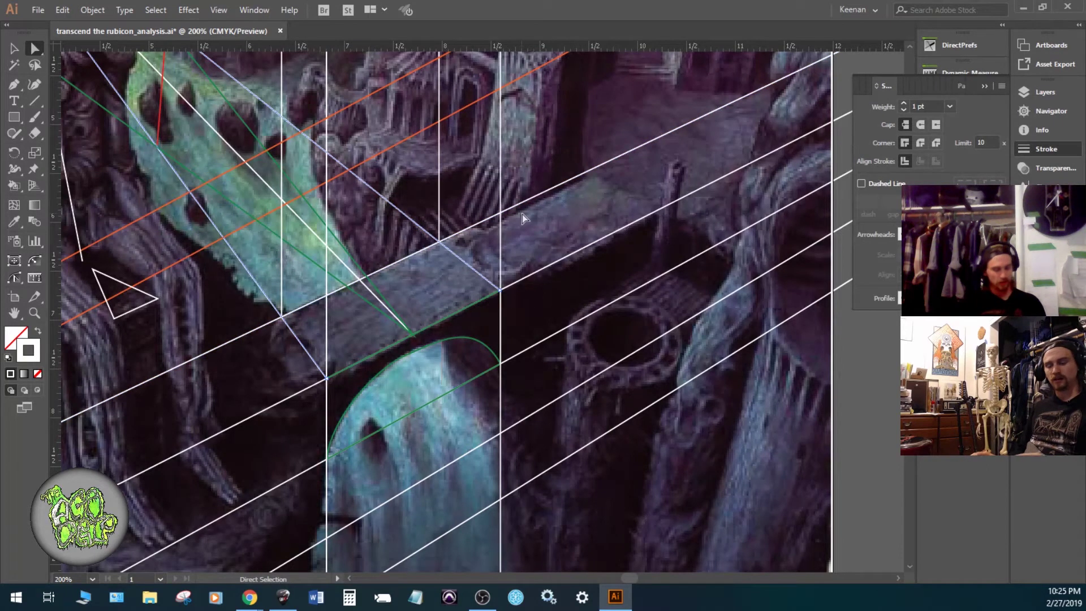
pyautogui.scroll(2, 542, 226)
pyautogui.hscroll(2, 440, 311)
pyautogui.scroll(1, 440, 312)
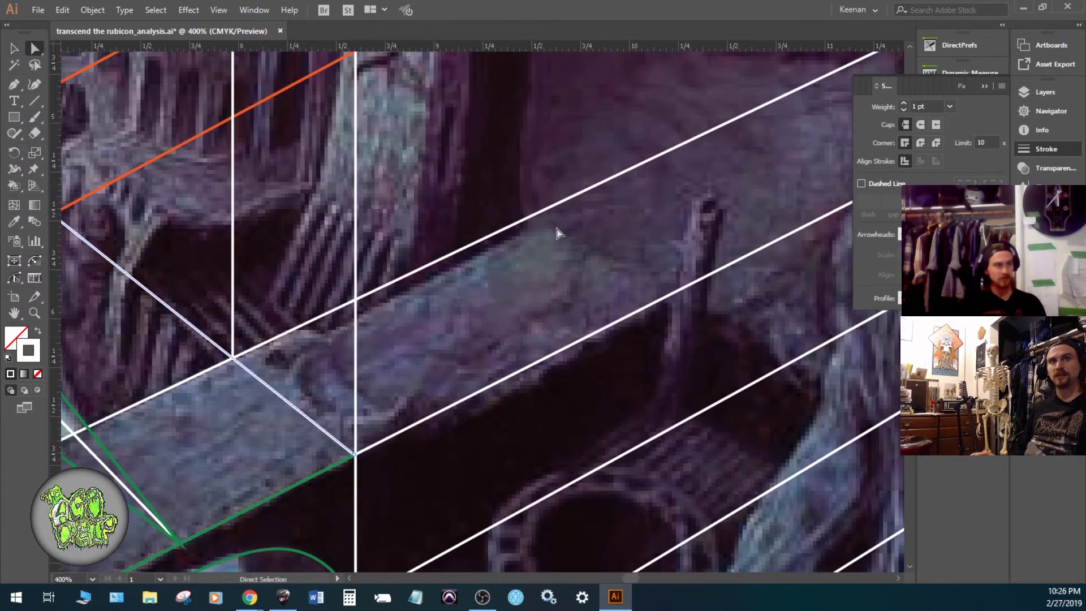
pyautogui.click(36, 101)
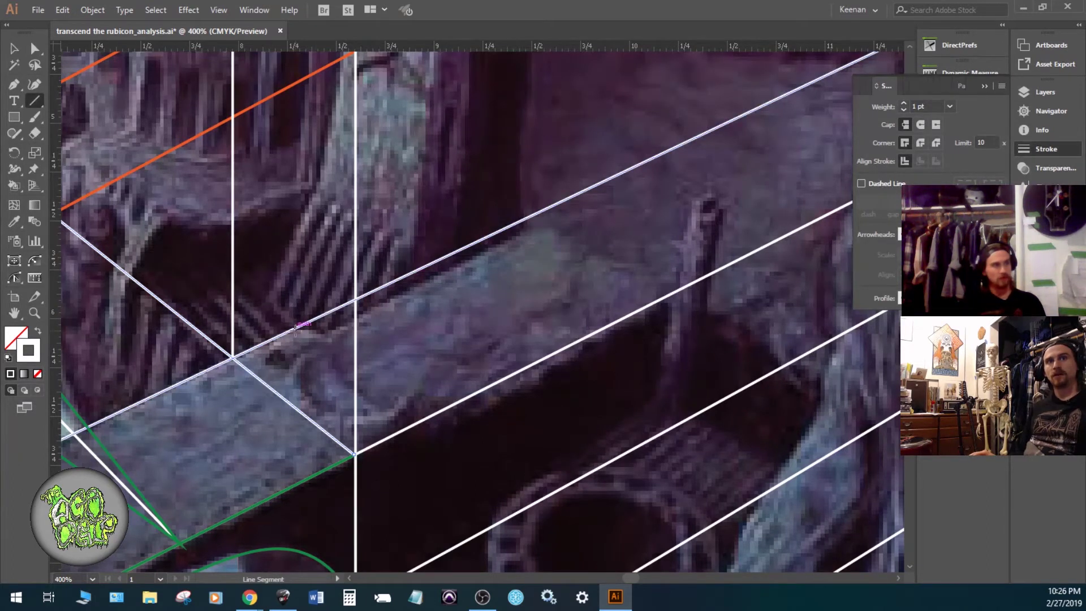
pyautogui.click(300, 332)
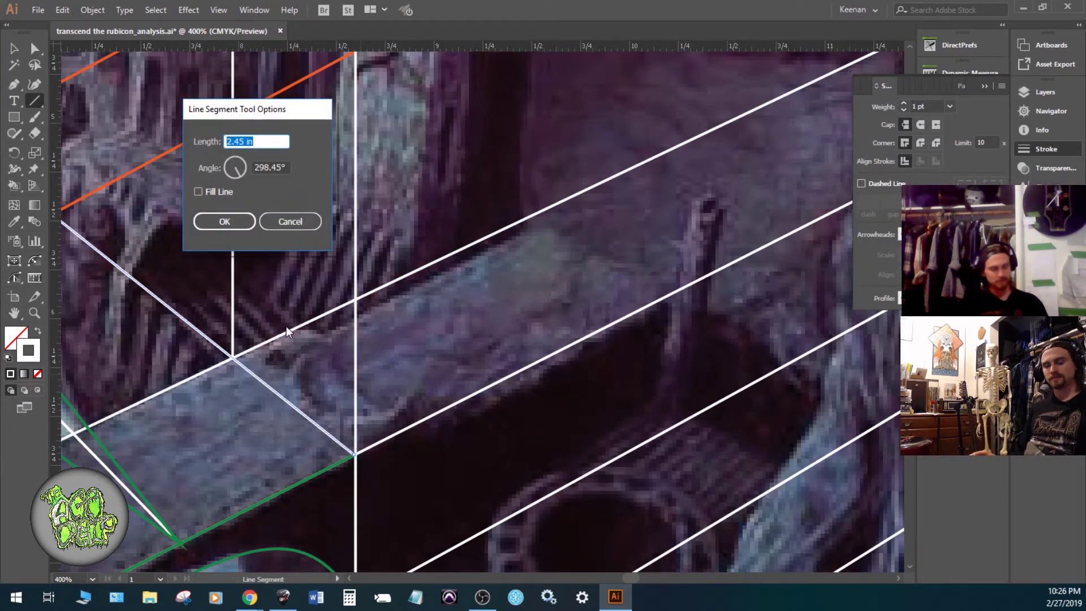
pyautogui.press('Escape')
# - Trace the bridge's actual far edge with a three-point Pen path, dipping from the white guide line and running up to the bridge's end
pyautogui.press('p')
pyautogui.click(289, 330)
pyautogui.click(326, 335)
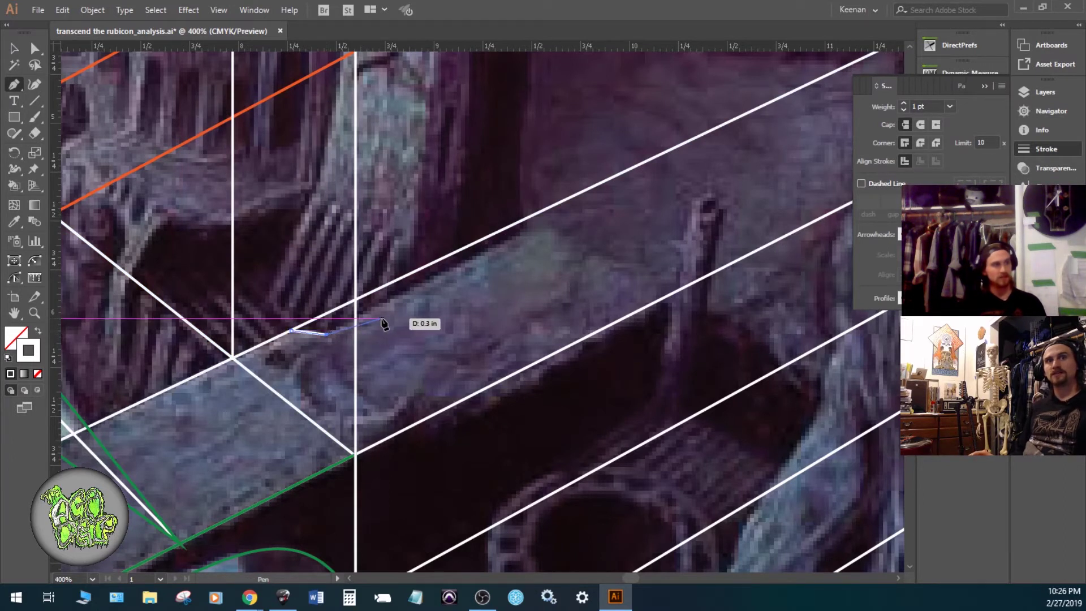
pyautogui.click(546, 222)
pyautogui.press('a')
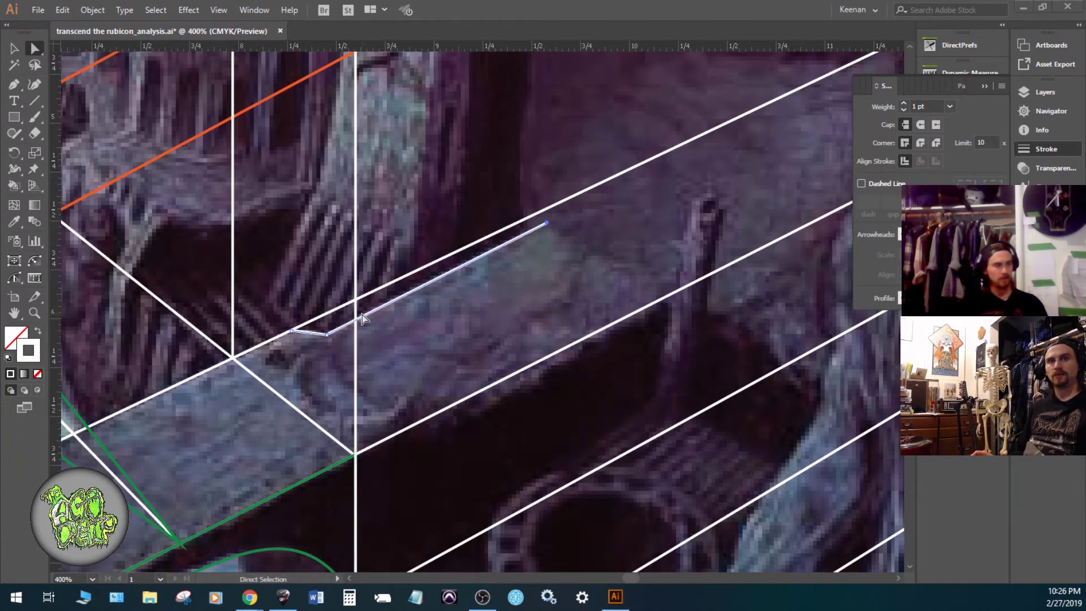
# - Adjust the middle anchor point of the traced path so it follows the bend in the bridge's far edge
pyautogui.scroll(2, 337, 352)
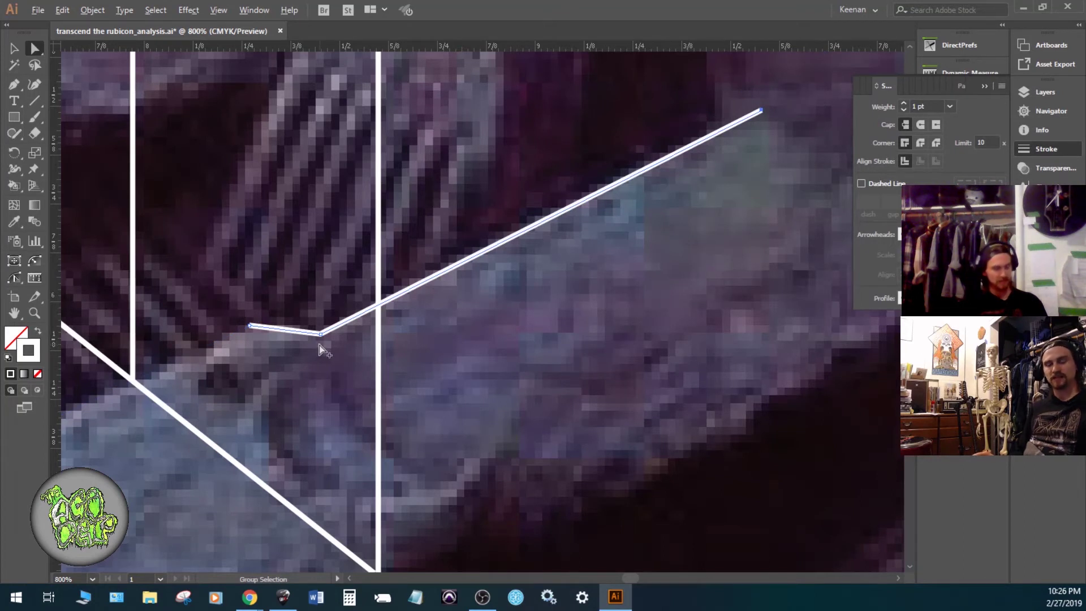
pyautogui.keyDown('alt'); pyautogui.scroll(-2, 319, 345); pyautogui.keyUp('alt')
pyautogui.keyDown('alt'); pyautogui.scroll(2, 317, 346); pyautogui.keyUp('alt')
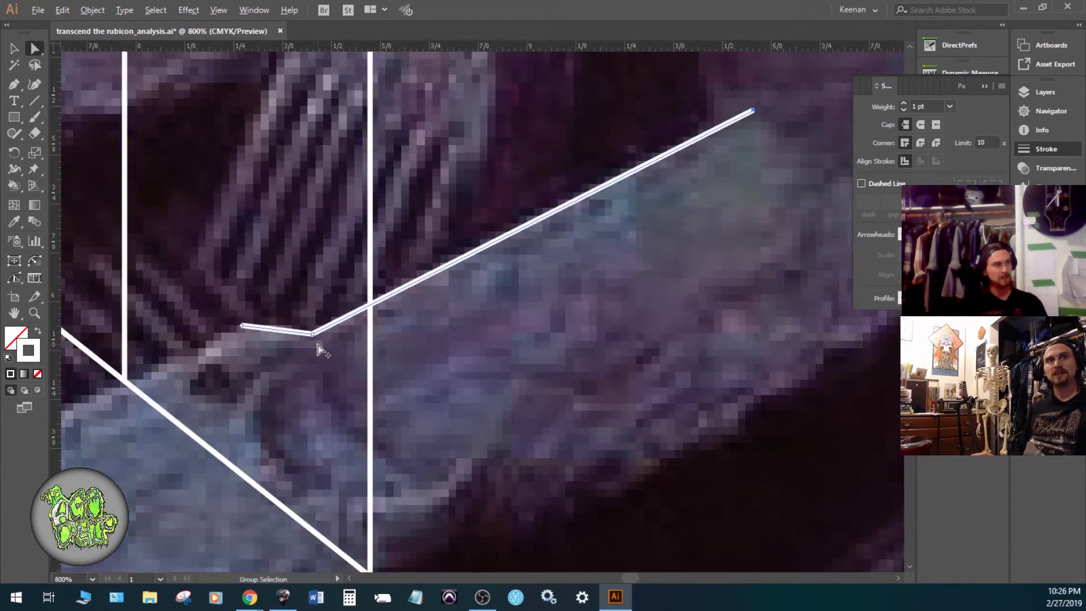
pyautogui.keyDown('alt'); pyautogui.scroll(1, 317, 345); pyautogui.keyUp('alt')
pyautogui.moveTo(309, 327)
pyautogui.mouseDown()
pyautogui.moveTo(295, 327)
pyautogui.moveTo(305, 318)
pyautogui.mouseUp()
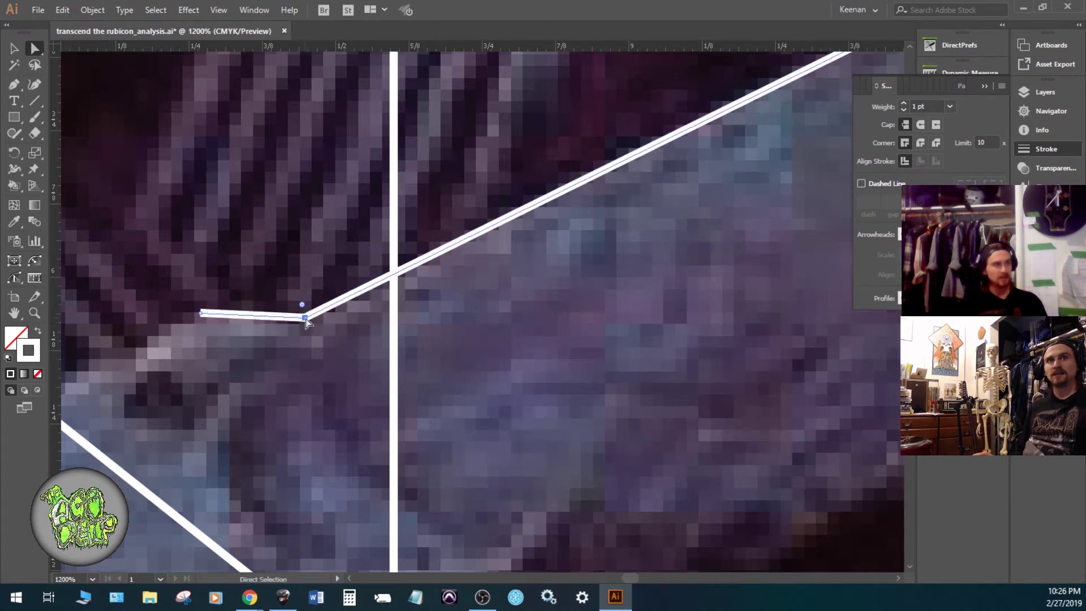
pyautogui.keyDown('alt'); pyautogui.scroll(-2, 307, 323); pyautogui.keyUp('alt')
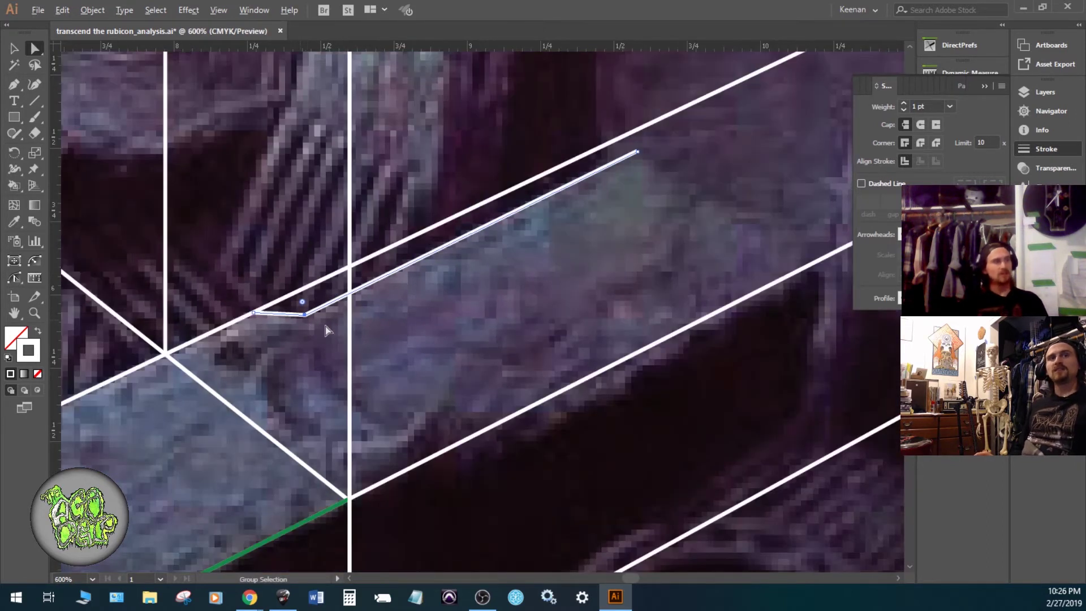
pyautogui.moveTo(304, 314); pyautogui.dragTo(299, 320)
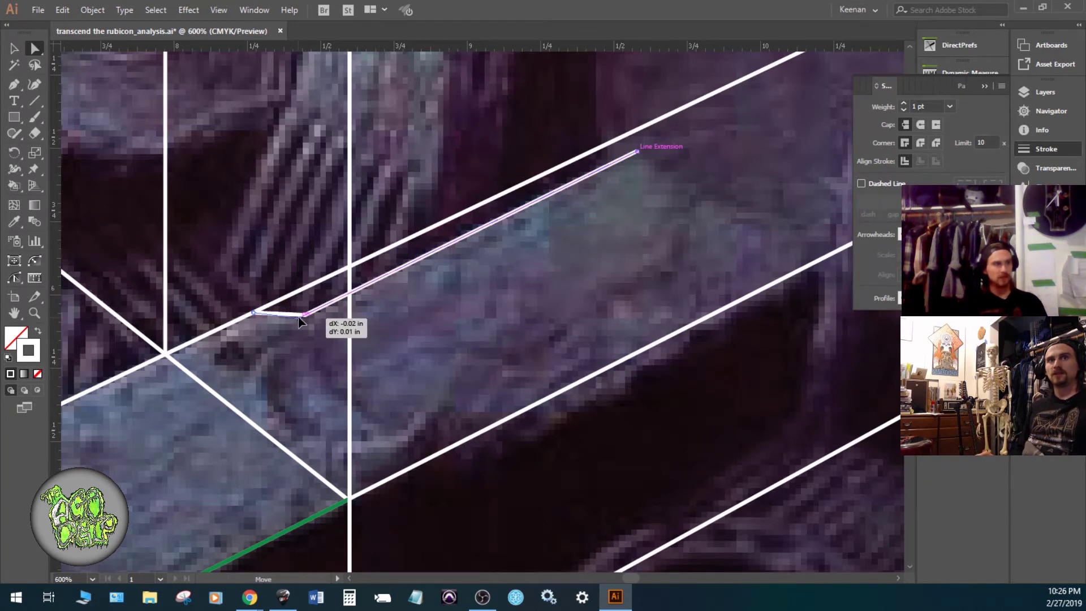
pyautogui.click(450, 320)
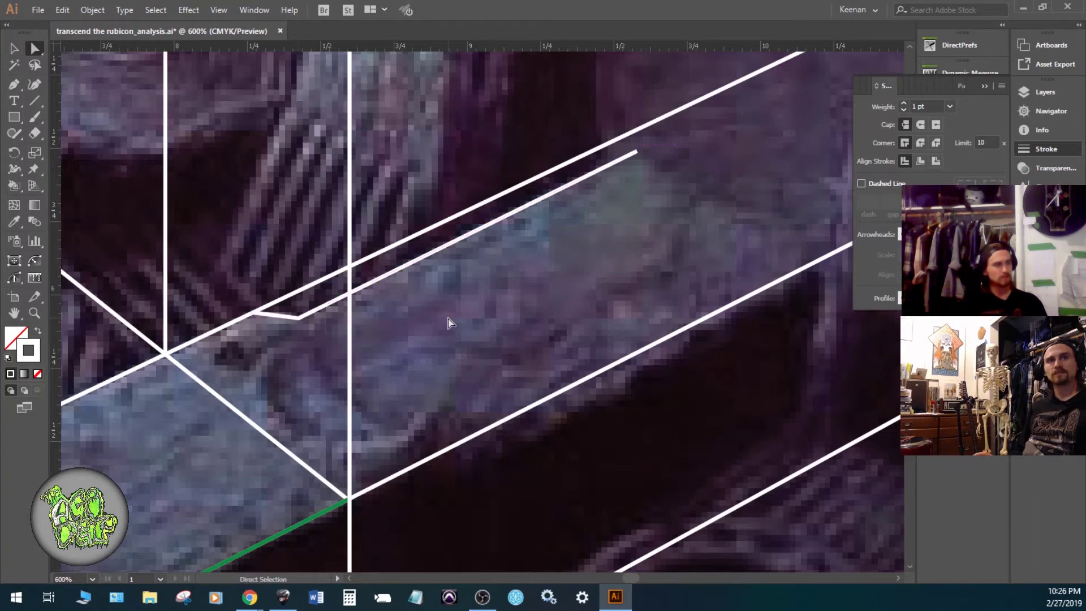
pyautogui.press('alt')
pyautogui.moveTo(300, 319); pyautogui.dragTo(307, 314)
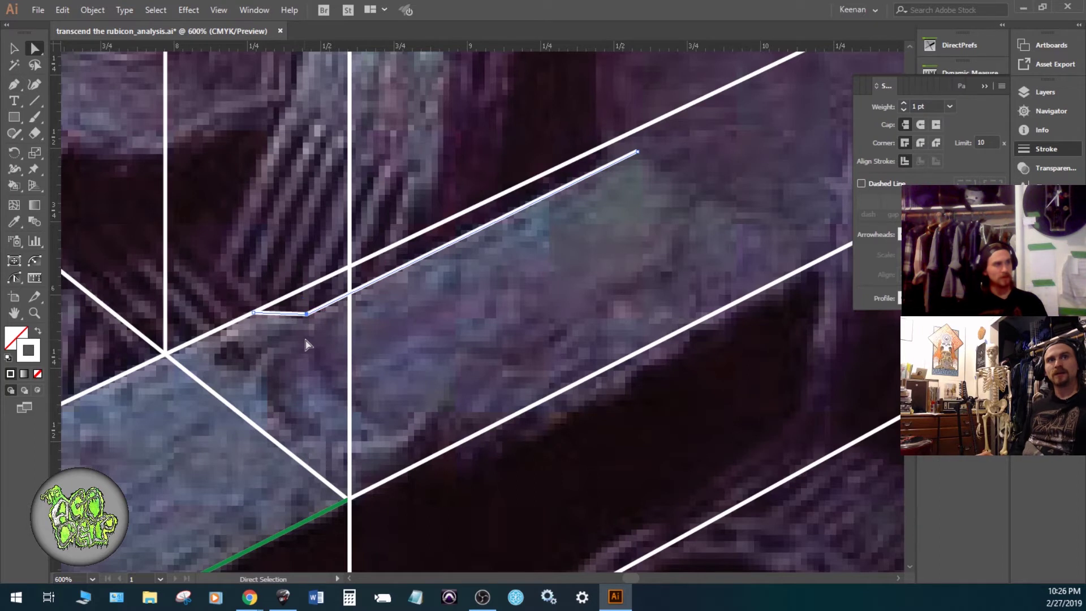
# - Give the traced far-edge path the green stroke sampled from the line along the bridge's front edge
pyautogui.click(291, 318)
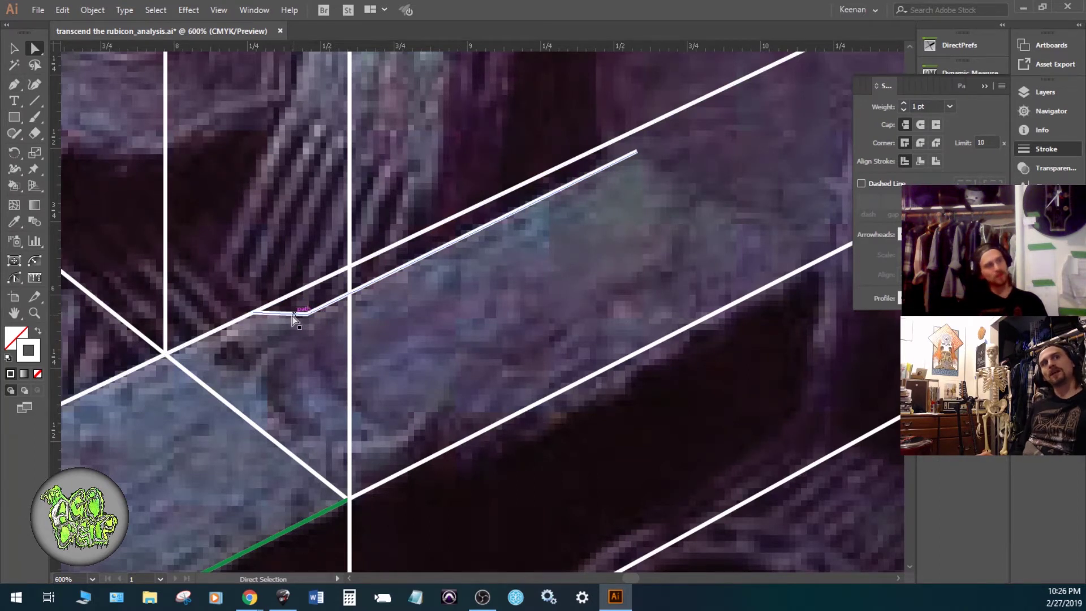
pyautogui.press('o')
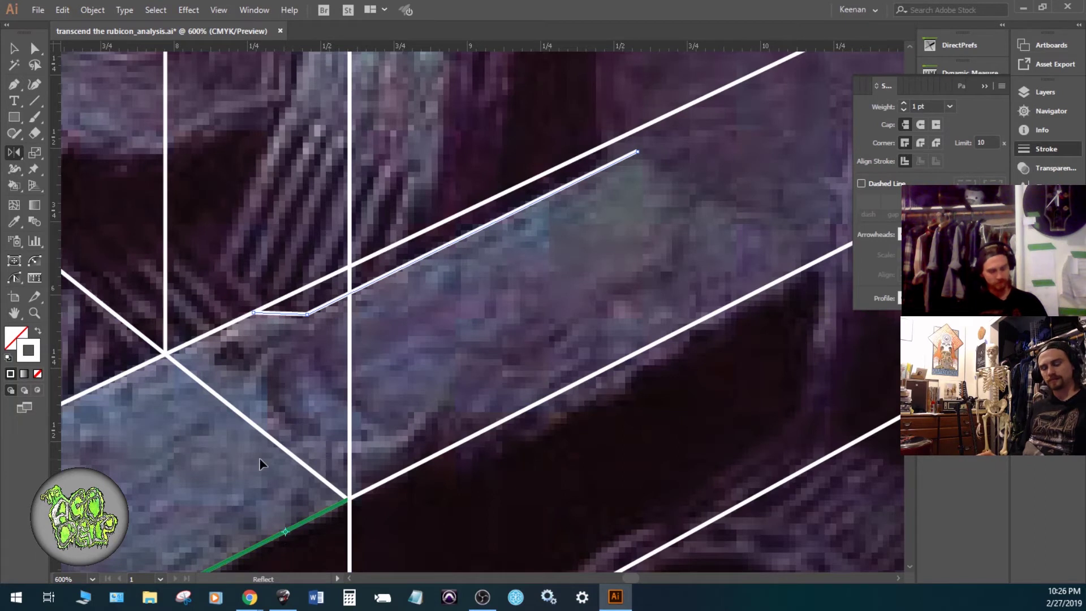
pyautogui.press('a')
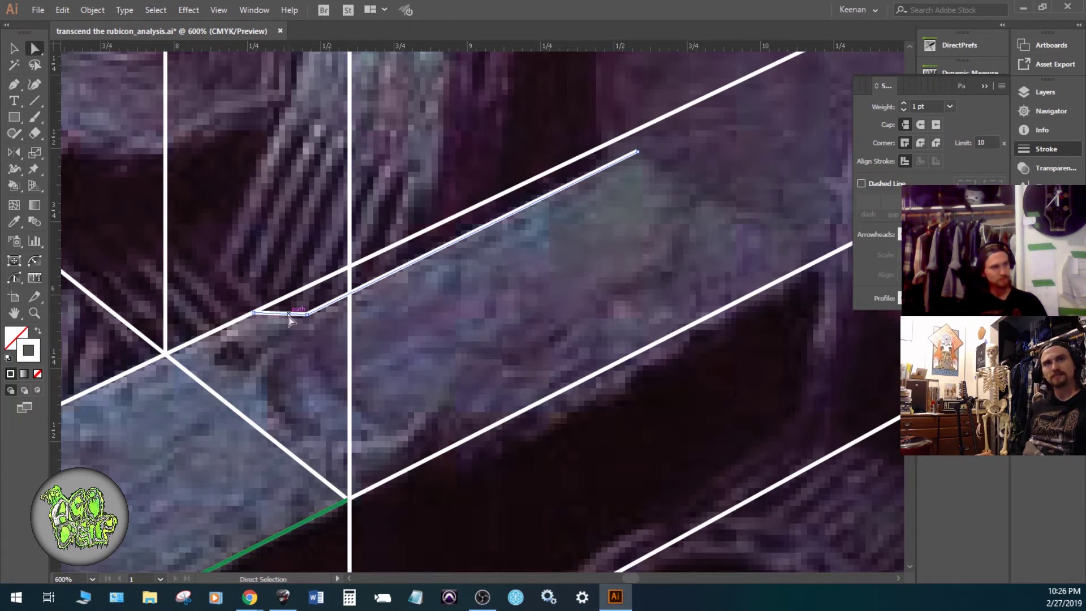
pyautogui.press('i')
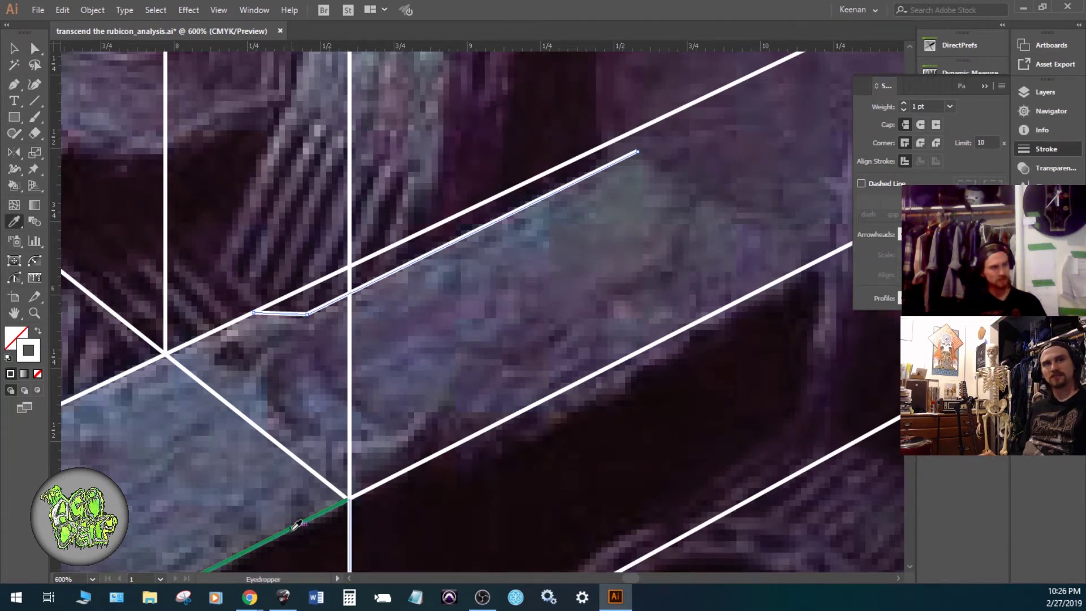
pyautogui.click(292, 520)
pyautogui.press('a')
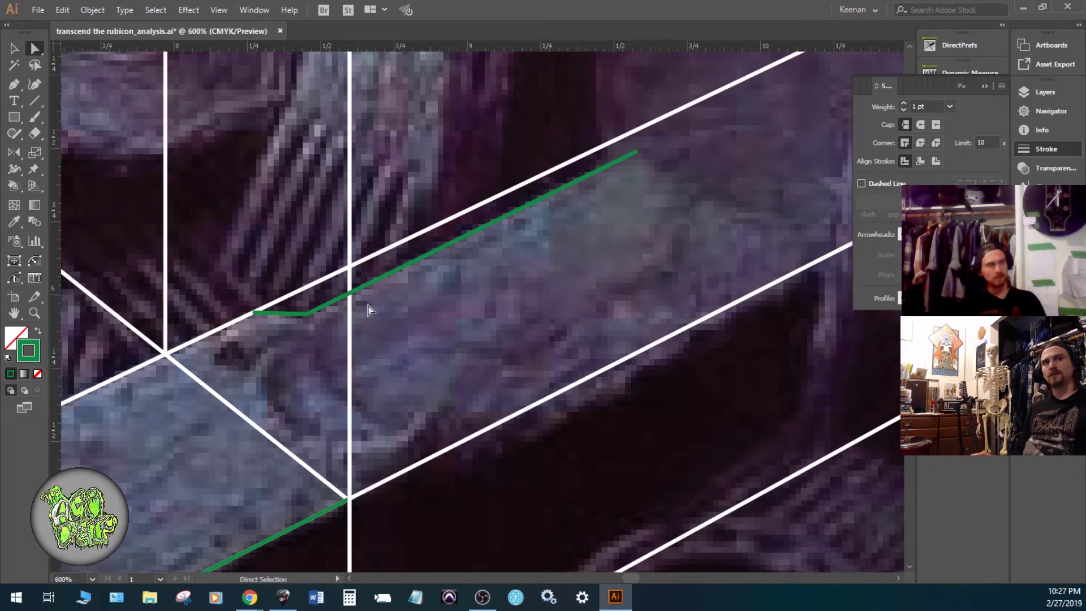
# - Trace the bridge's actual front edge with a straight green Pen line just below the white guide, ending near the post
pyautogui.press('p')
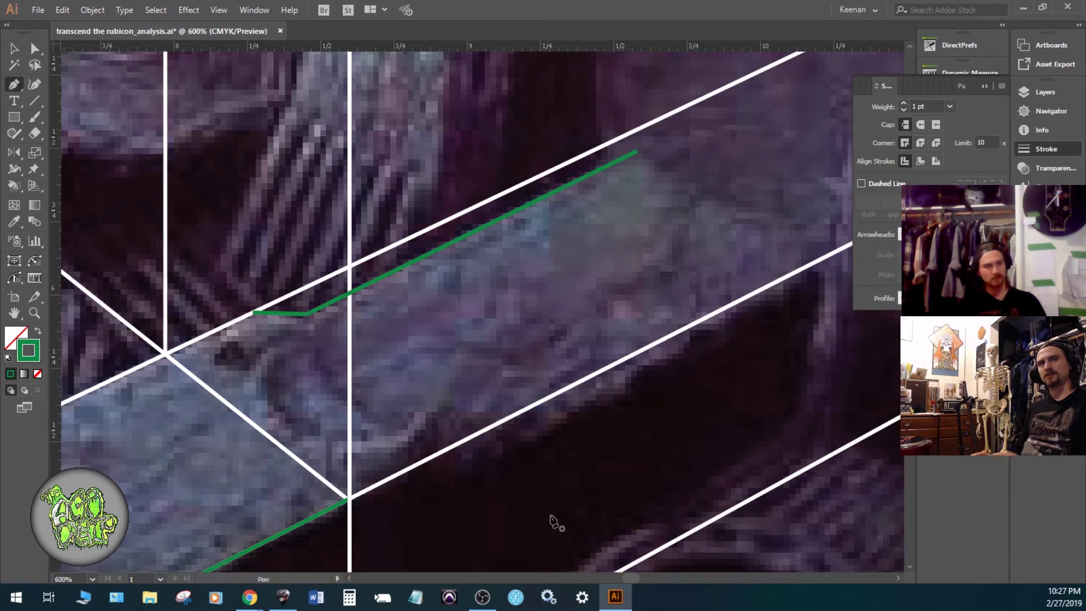
pyautogui.click(473, 468)
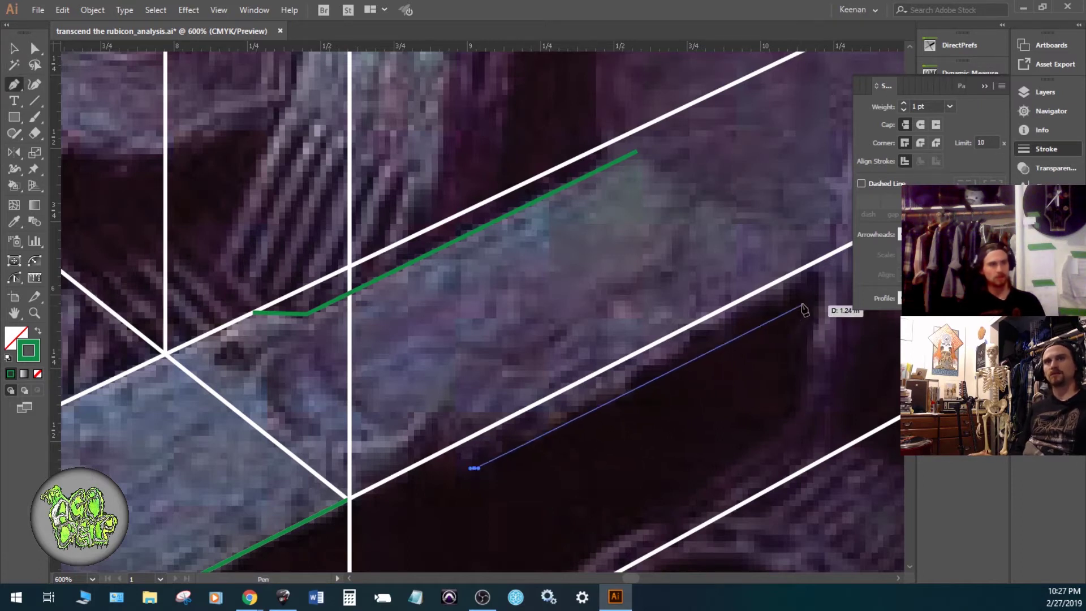
pyautogui.click(820, 277)
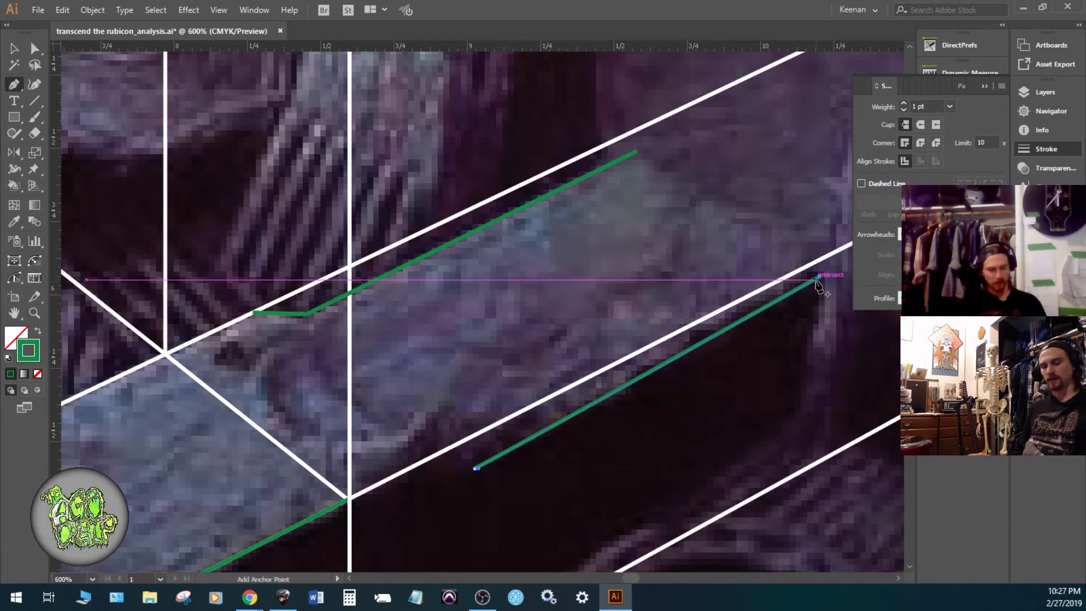
pyautogui.press('a')
pyautogui.moveTo(782, 387); pyautogui.dragTo(519, 523)
pyautogui.scroll(-2, 519, 517)
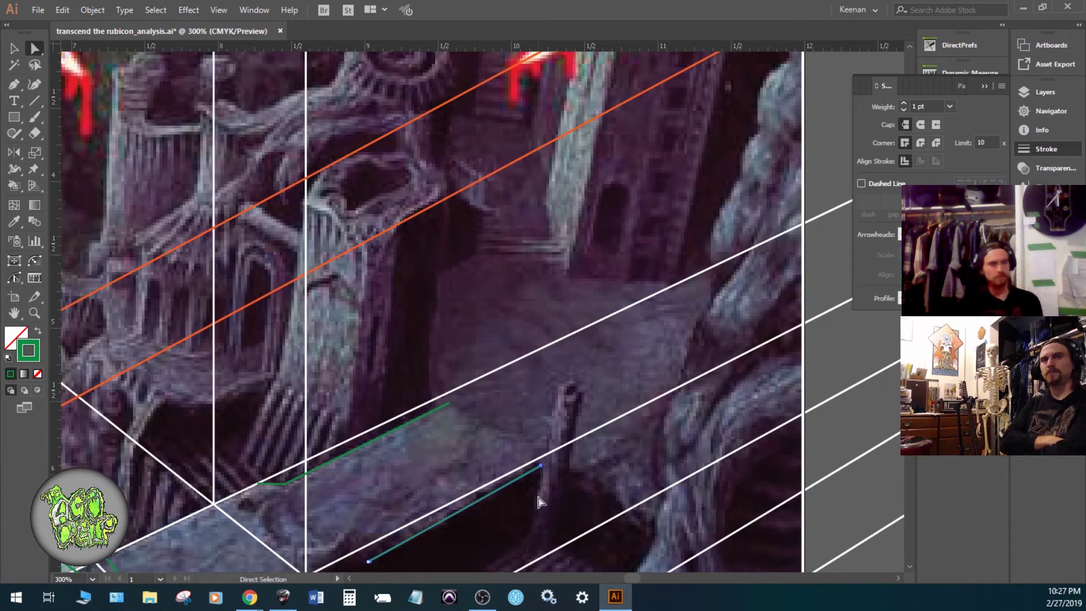
# - Examine the green bridge-edge traces against the white guides, from the post at the far end back to the waterfall arch
pyautogui.scroll(2, 636, 419)
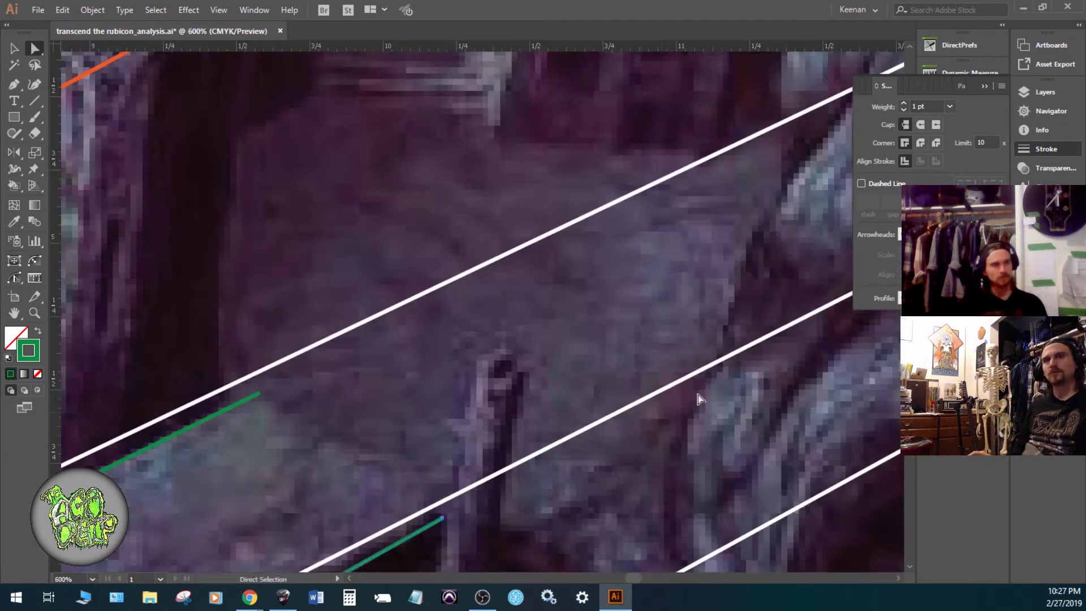
pyautogui.hscroll(5, 698, 395)
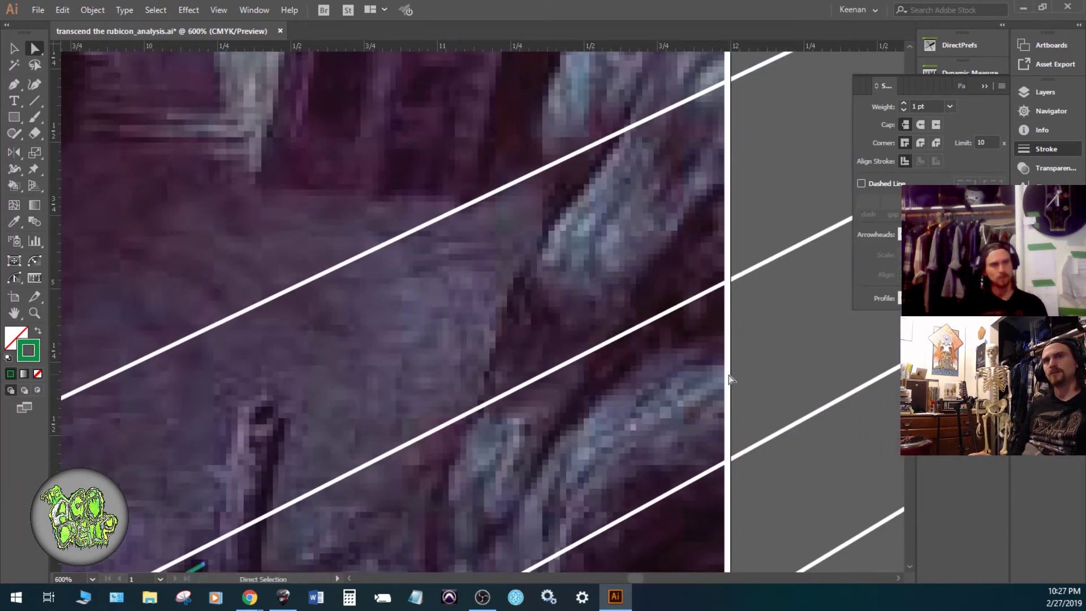
pyautogui.press('space')
pyautogui.moveTo(553, 433); pyautogui.dragTo(771, 322)
pyautogui.scroll(-1, 555, 497)
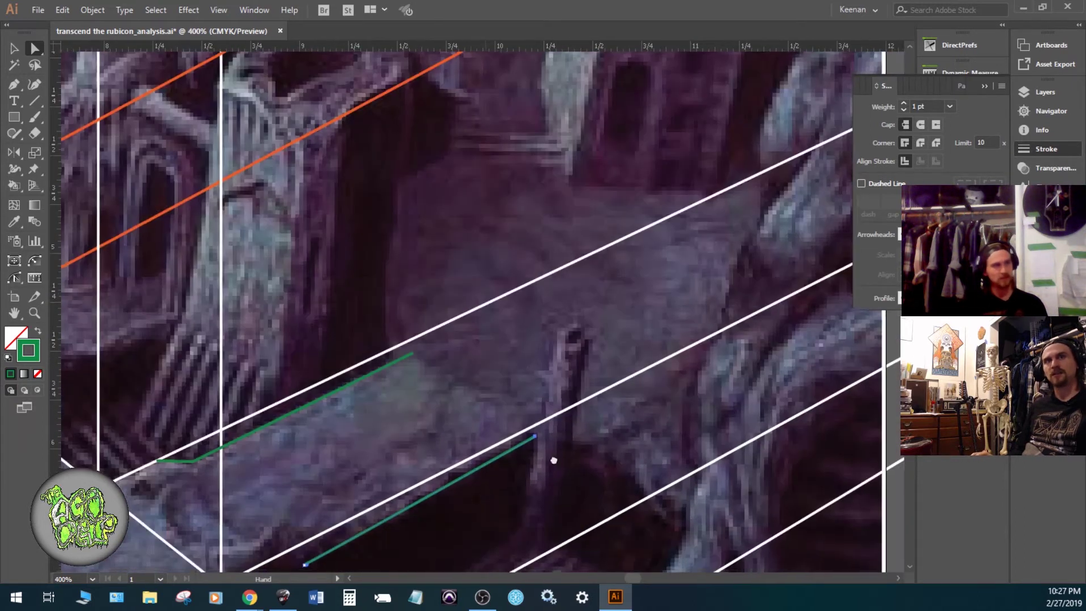
pyautogui.moveTo(554, 460); pyautogui.dragTo(659, 383)
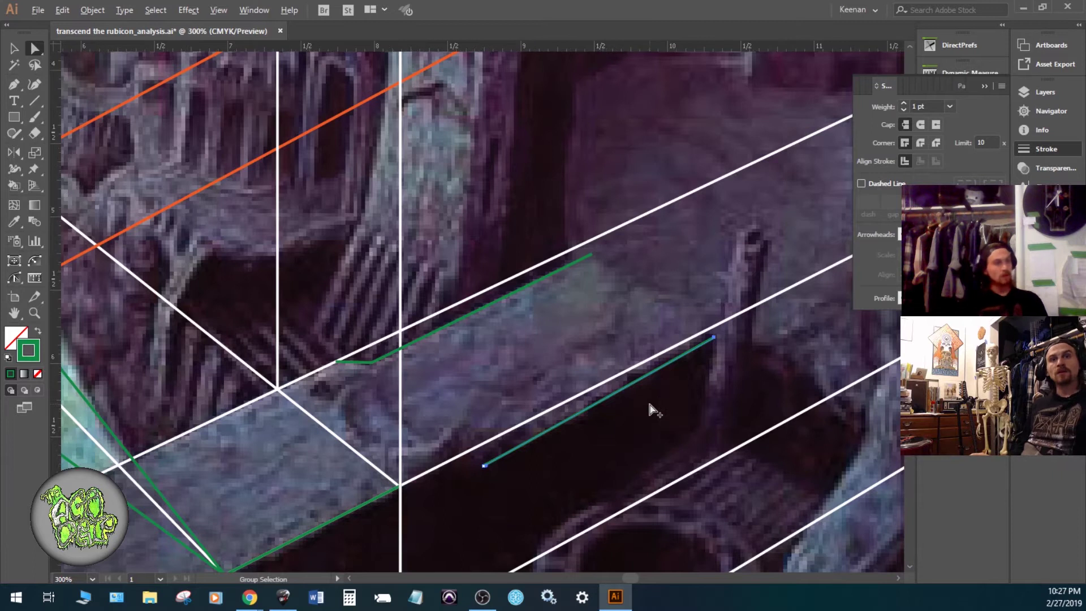
pyautogui.scroll(-1, 647, 400)
pyautogui.moveTo(402, 445); pyautogui.dragTo(567, 349)
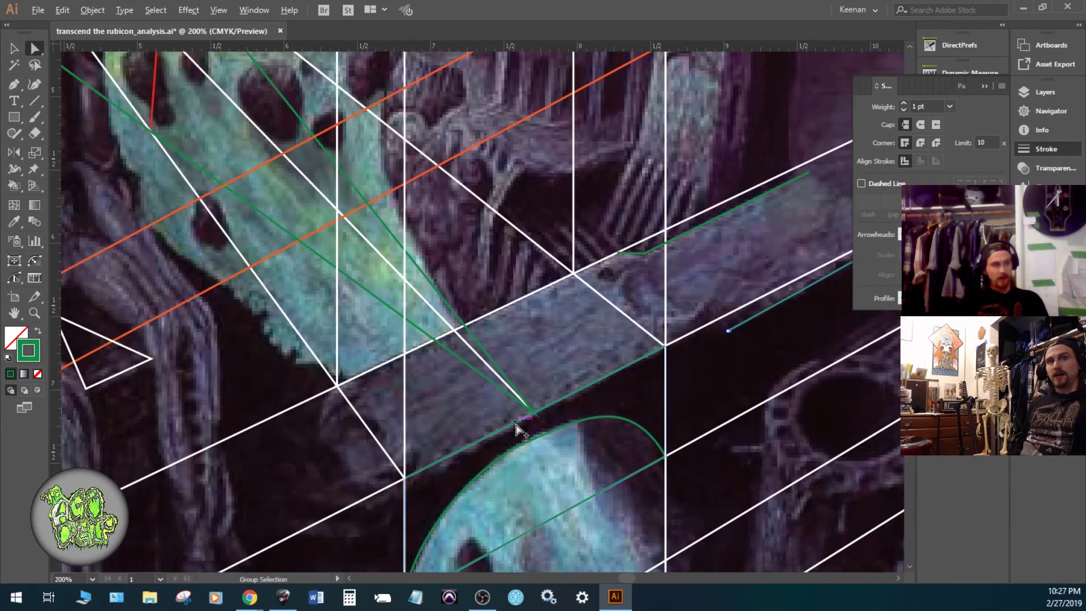
pyautogui.scroll(-1, 516, 432)
pyautogui.scroll(-1, 508, 446)
pyautogui.moveTo(505, 445); pyautogui.dragTo(782, 239)
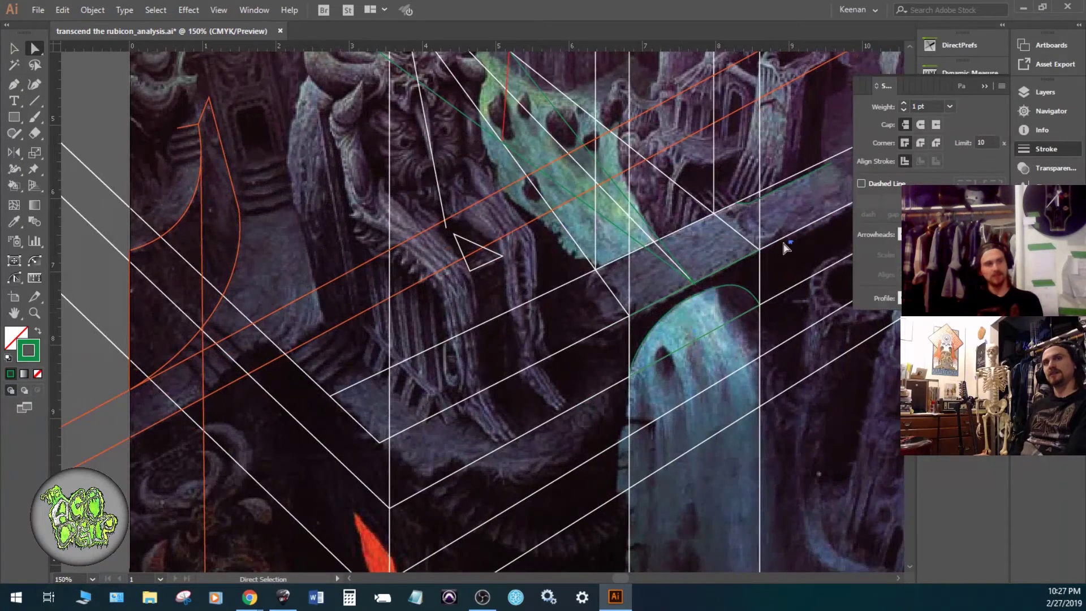
pyautogui.click(776, 192)
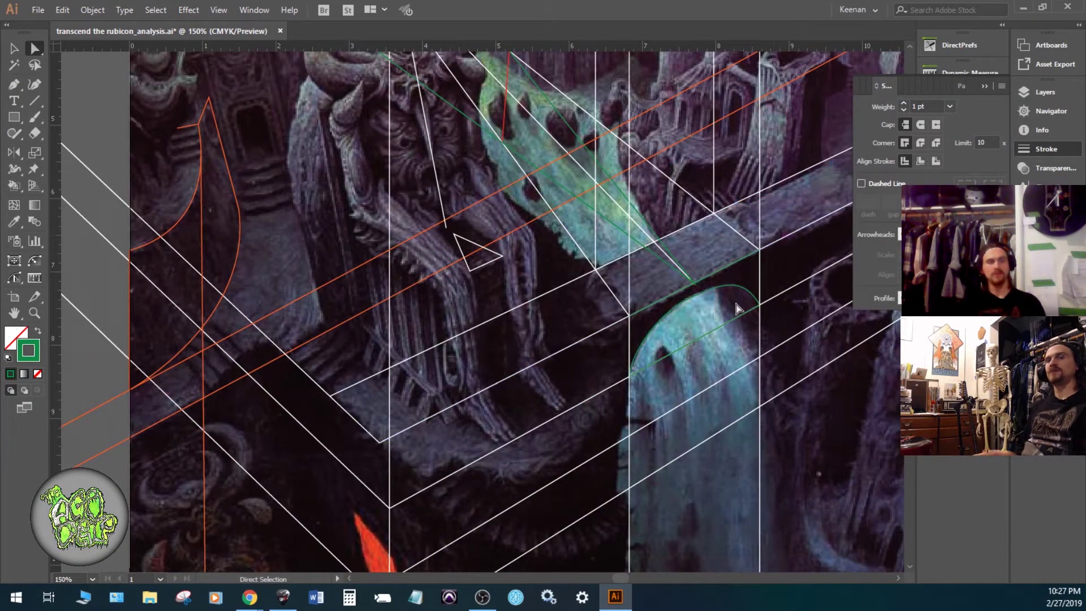
pyautogui.click(694, 331)
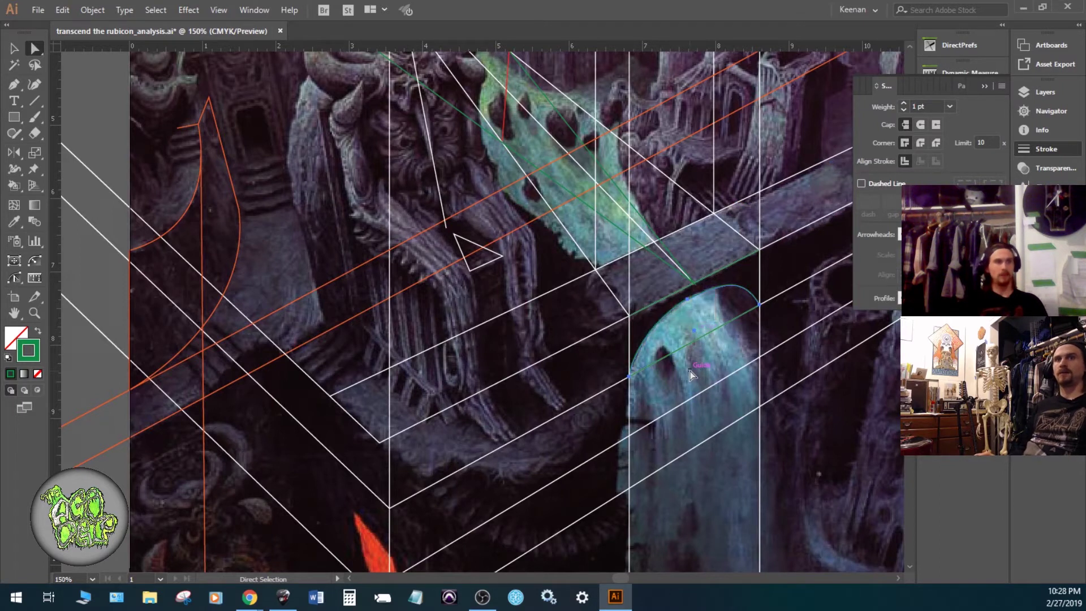
pyautogui.click(706, 232)
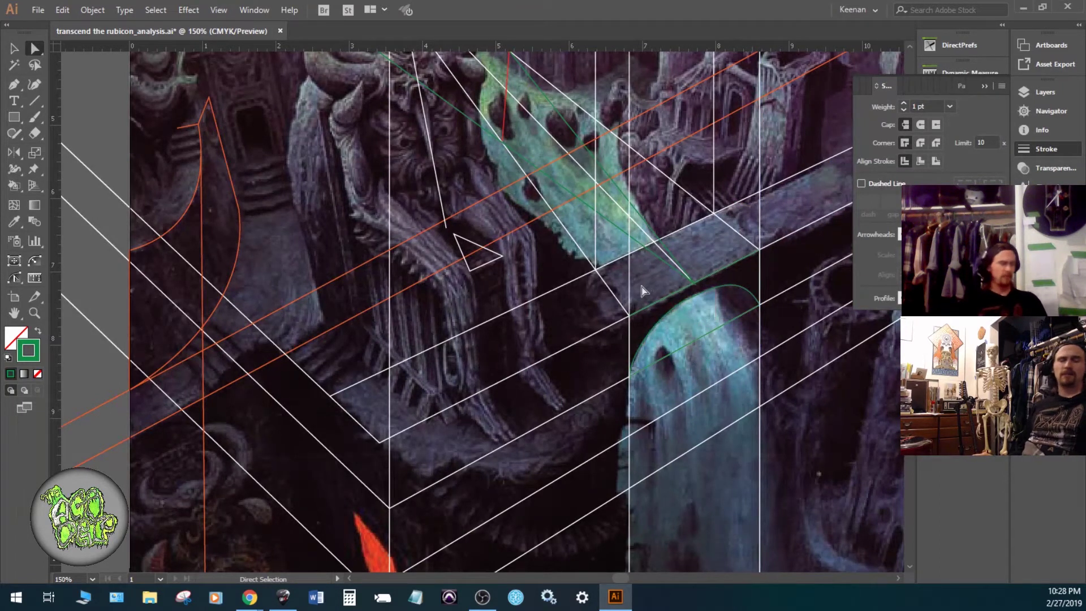
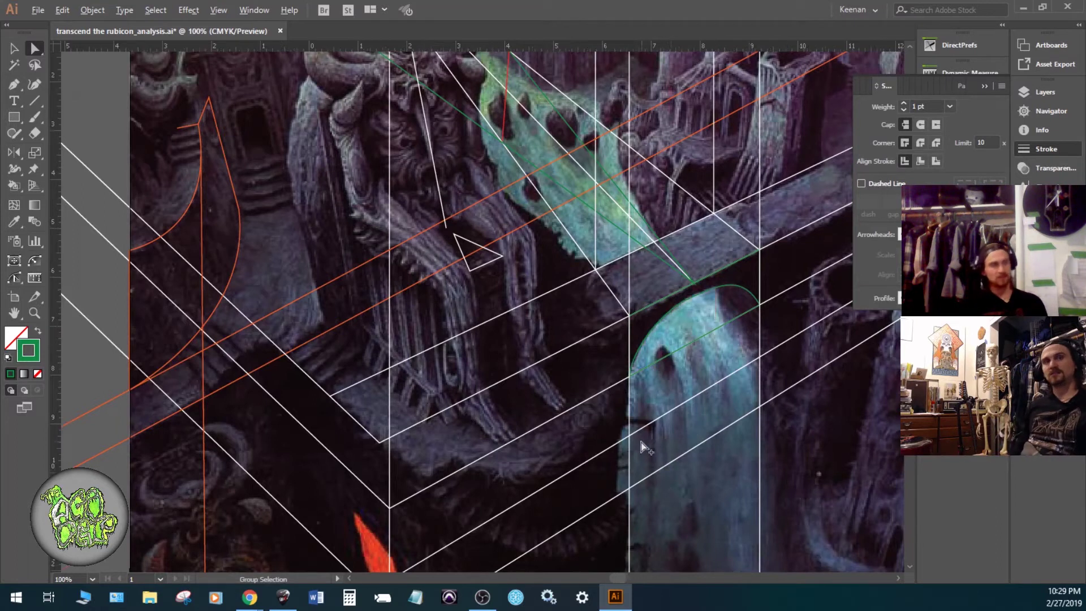
# - Draw an unfilled green rectangle over the platform at the seated statue's feet
pyautogui.scroll(-4, 639, 444)
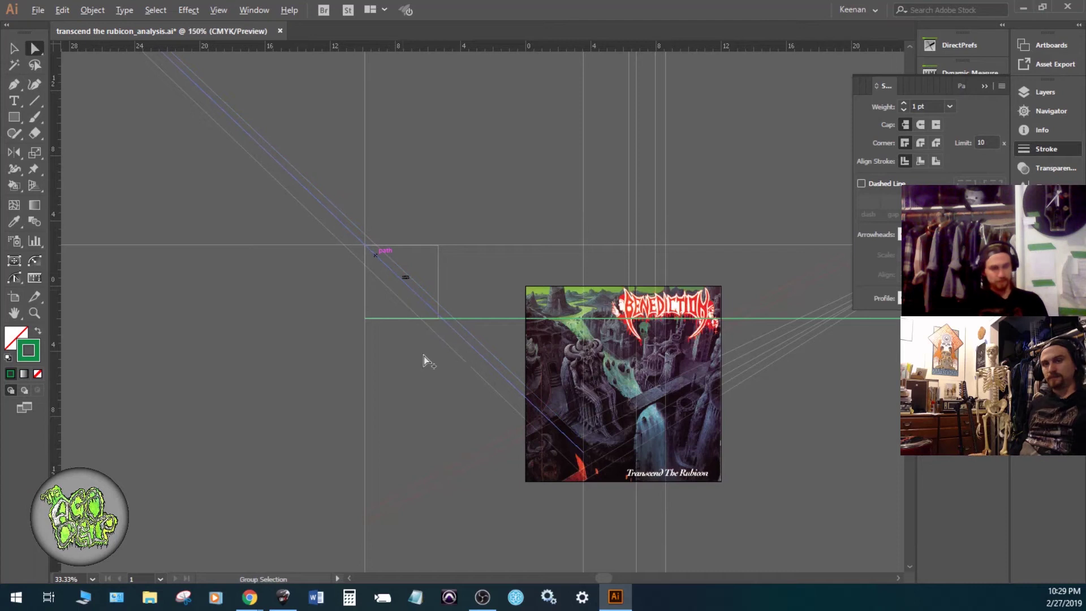
pyautogui.scroll(5, 448, 364)
pyautogui.hscroll(6, 524, 360)
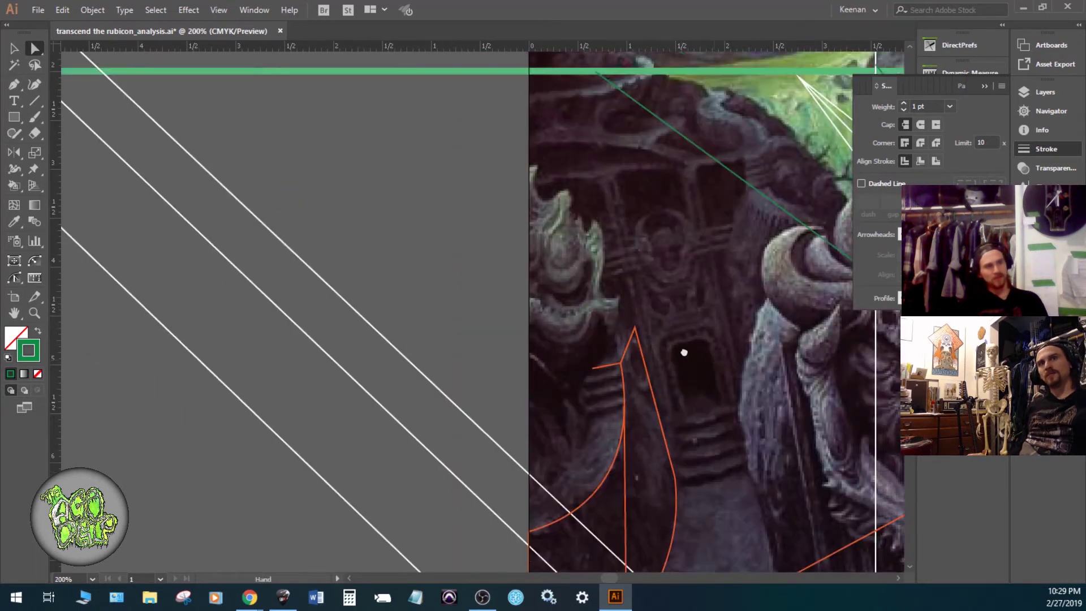
pyautogui.moveTo(684, 353); pyautogui.dragTo(352, 259)
pyautogui.moveTo(668, 447); pyautogui.dragTo(570, 235)
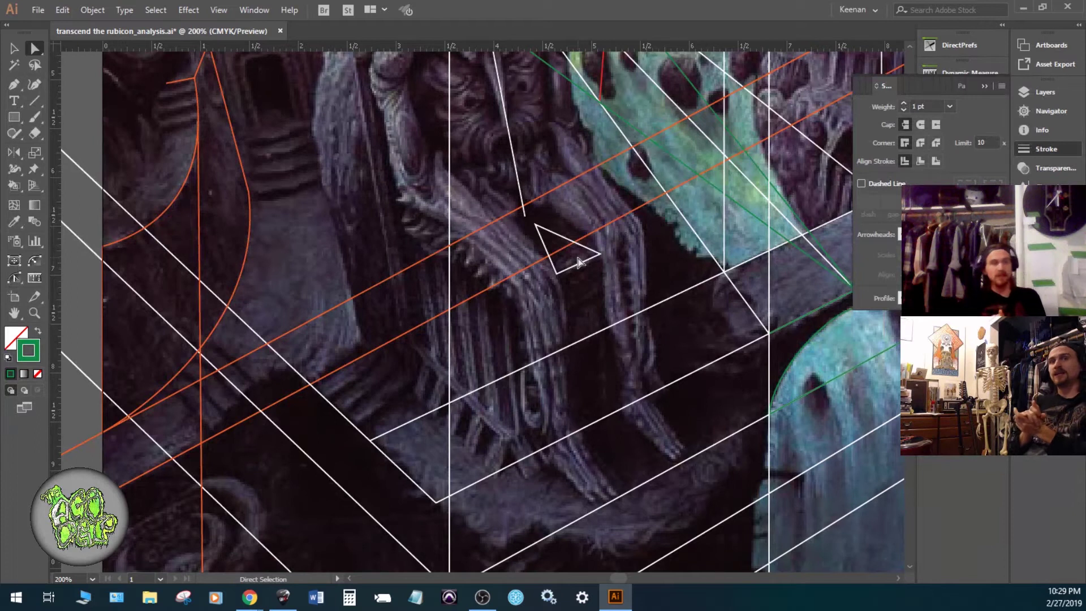
pyautogui.scroll(3, 578, 261)
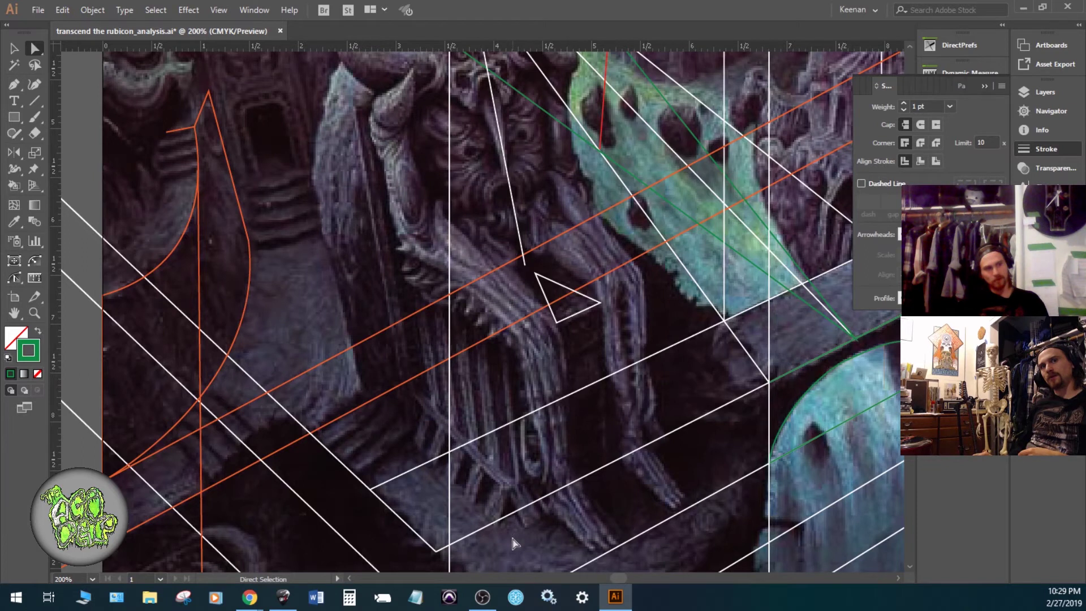
pyautogui.click(14, 119)
pyautogui.moveTo(412, 438); pyautogui.dragTo(518, 530)
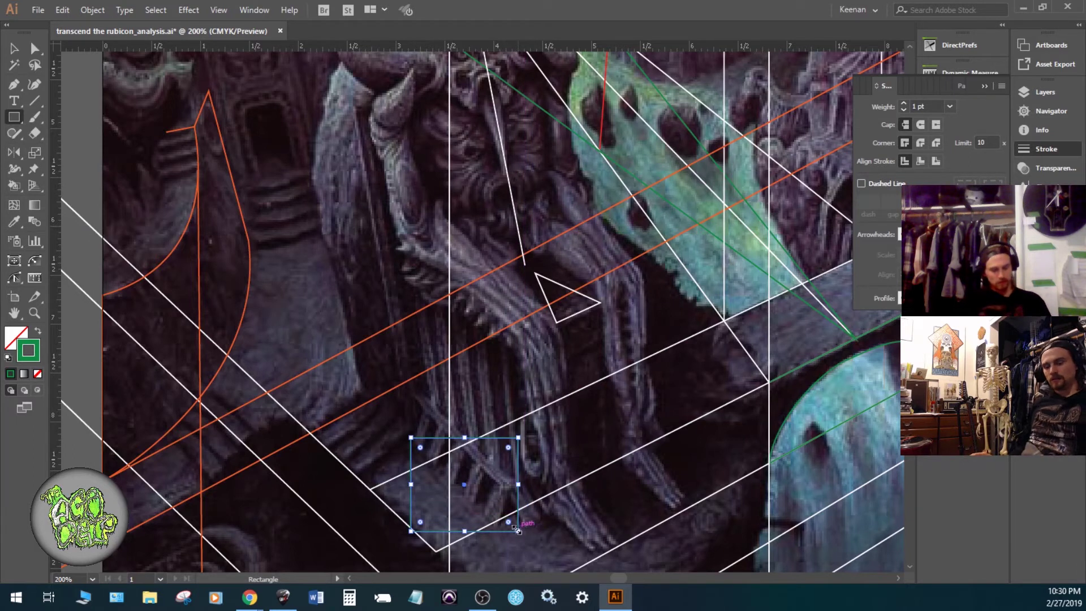
# - Rotate the rectangle into a diamond orientation using the Rotate transform
pyautogui.press('v')
pyautogui.rightClick(517, 528)
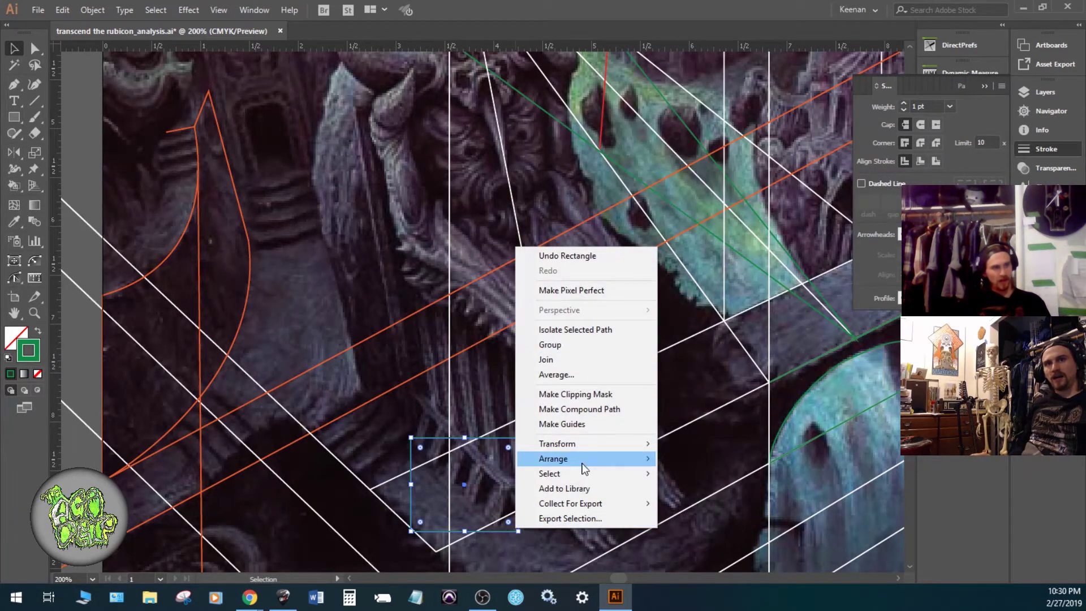
pyautogui.moveTo(622, 444)
pyautogui.click(752, 479)
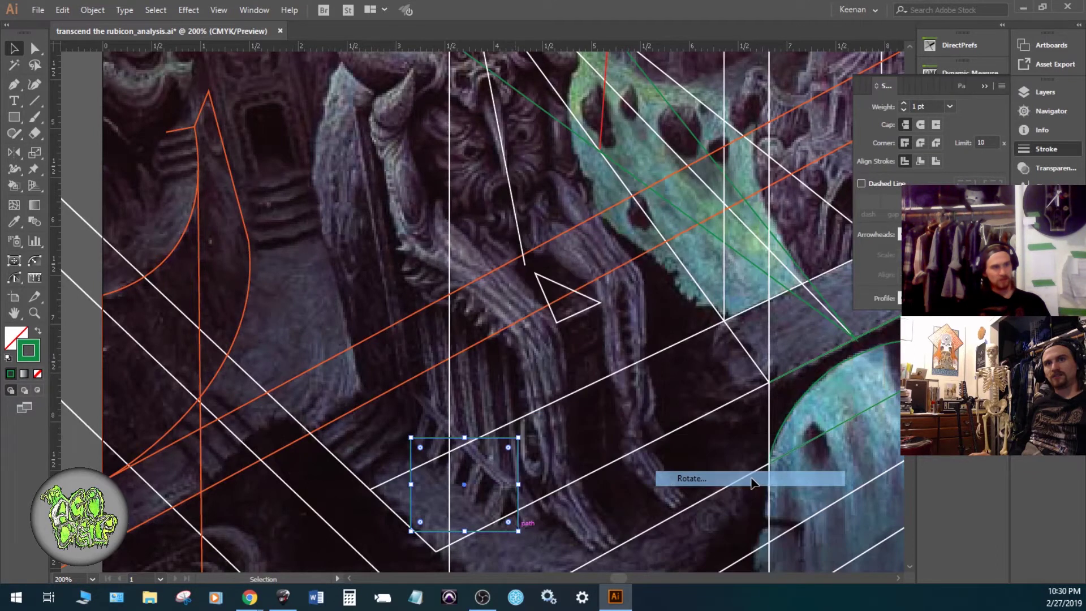
pyautogui.press('Return')
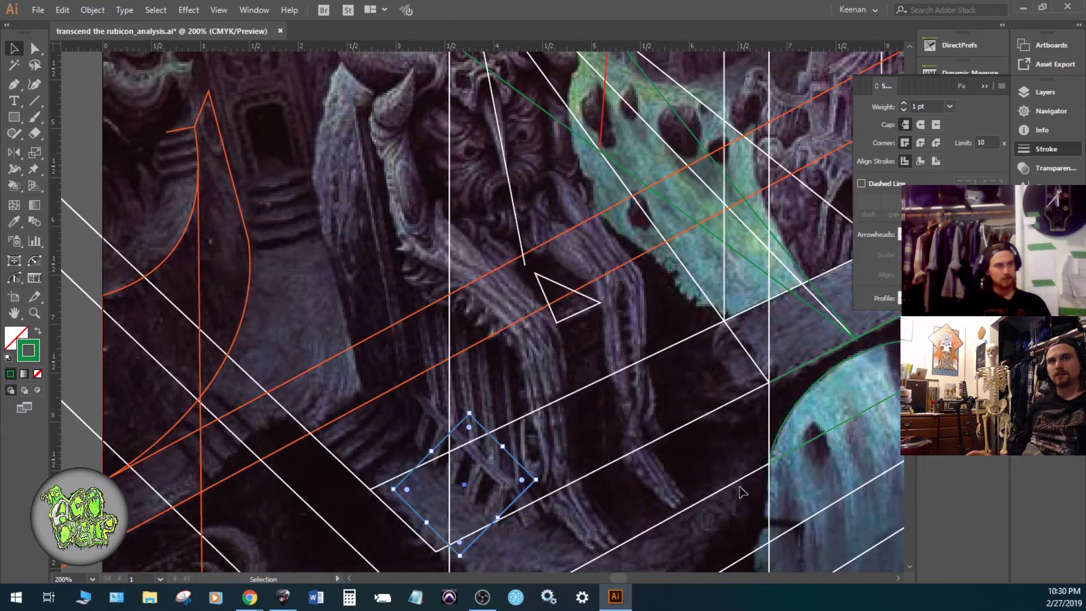
# - Turn and reposition the rectangle so its long sides follow the white guides across the statue's feet, and stretch it slightly
pyautogui.scroll(2, 512, 503)
pyautogui.moveTo(512, 503); pyautogui.dragTo(480, 413)
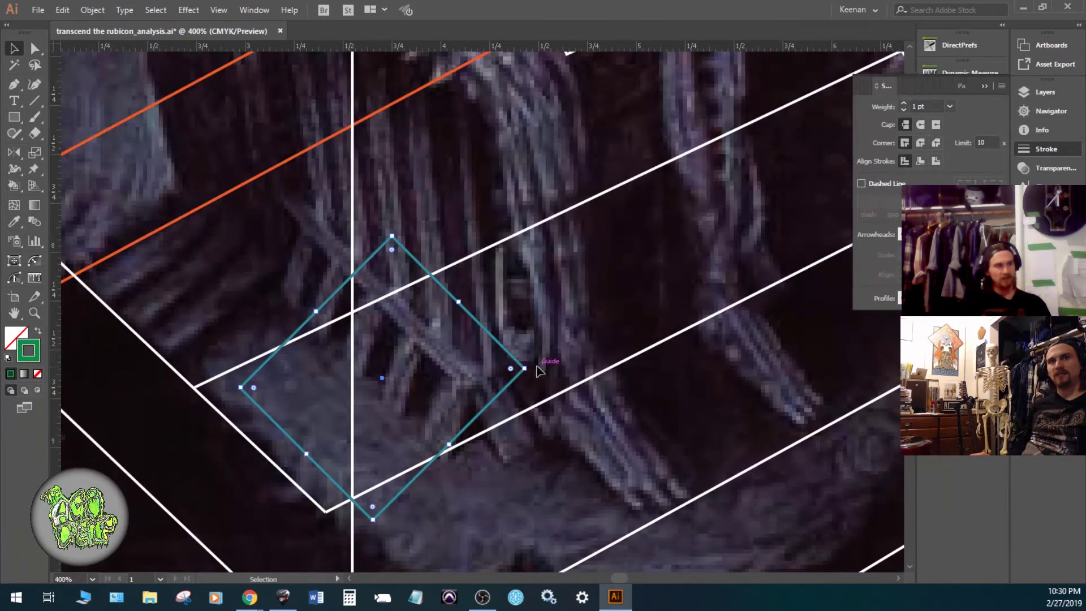
pyautogui.moveTo(531, 368); pyautogui.dragTo(535, 414)
pyautogui.moveTo(498, 377); pyautogui.dragTo(651, 347)
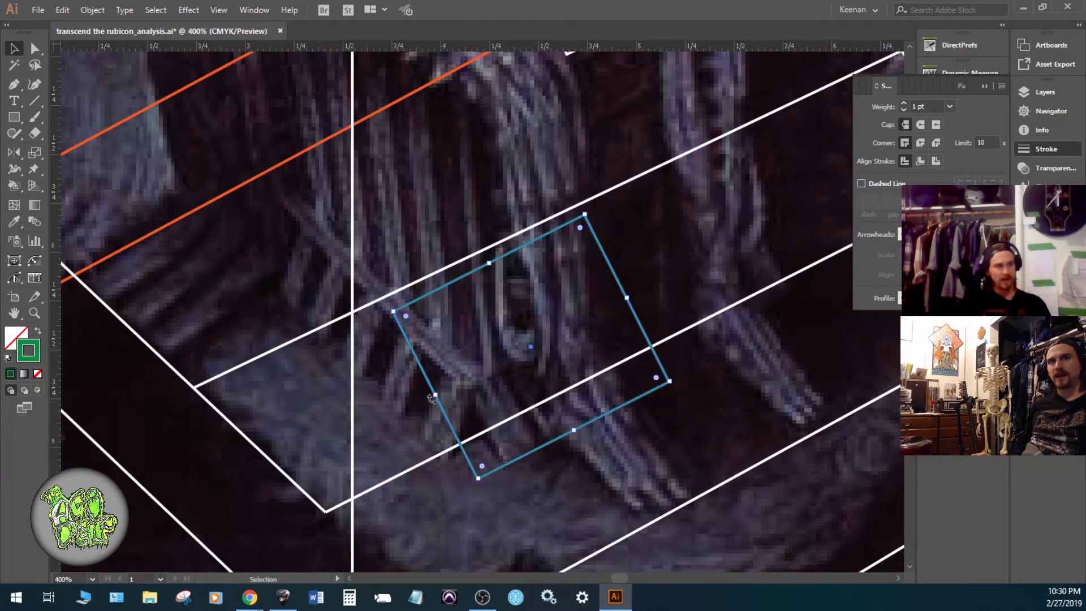
pyautogui.moveTo(436, 395); pyautogui.dragTo(421, 405)
pyautogui.moveTo(565, 435); pyautogui.dragTo(568, 439)
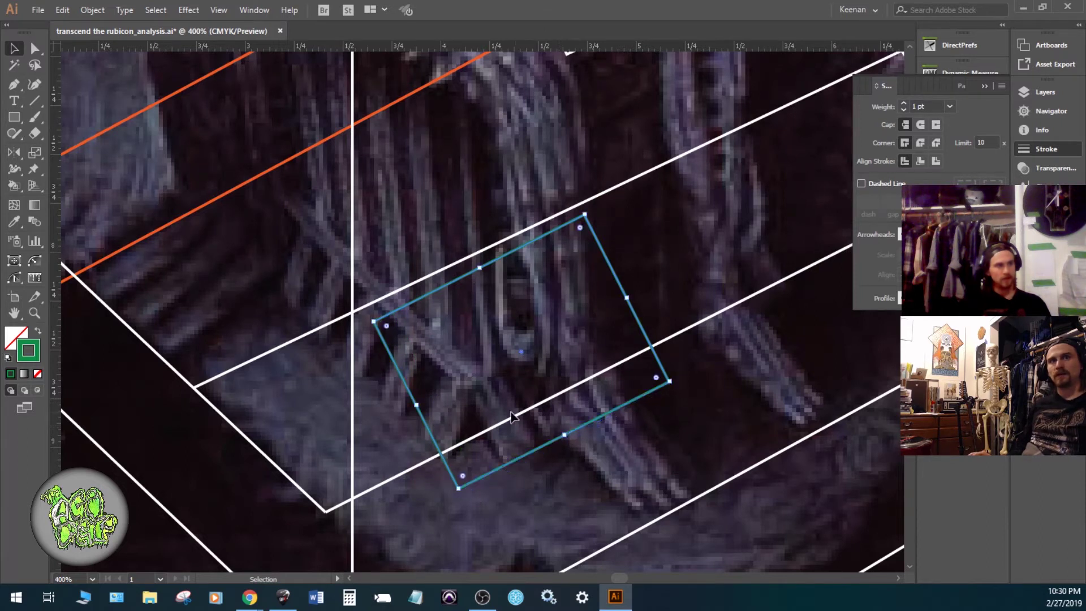
# - Pull the rectangle's left and right corners outward separately and delete its upper-right anchor point to leave a triangle
pyautogui.press('a')
pyautogui.moveTo(376, 326); pyautogui.dragTo(280, 287)
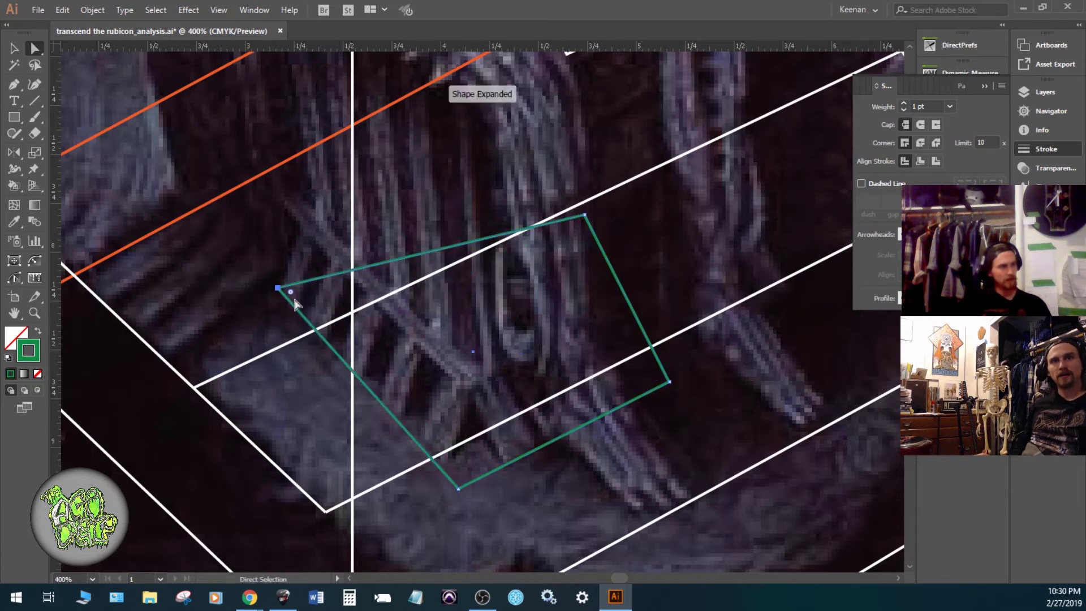
pyautogui.moveTo(708, 390); pyautogui.dragTo(491, 420)
pyautogui.press('p')
pyautogui.click(277, 340)
pyautogui.press('a')
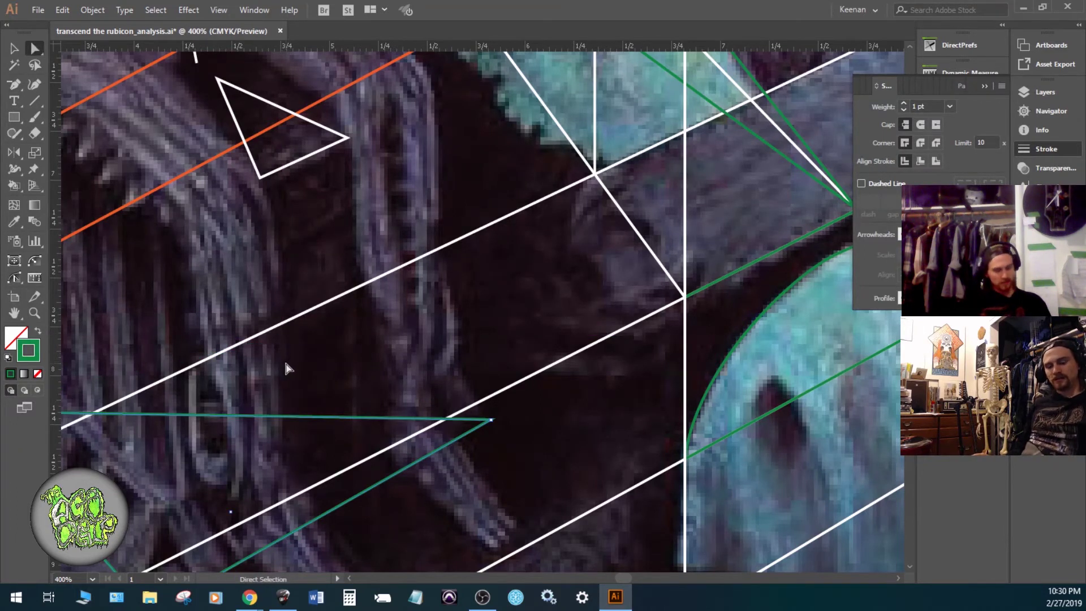
# - Extend the triangle's rear corner beyond the artwork's left edge, up to just below the green horizon line
pyautogui.scroll(-4, 285, 368)
pyautogui.moveTo(139, 400); pyautogui.dragTo(254, 277)
pyautogui.moveTo(561, 550); pyautogui.dragTo(173, 124)
pyautogui.scroll(-1, 216, 196)
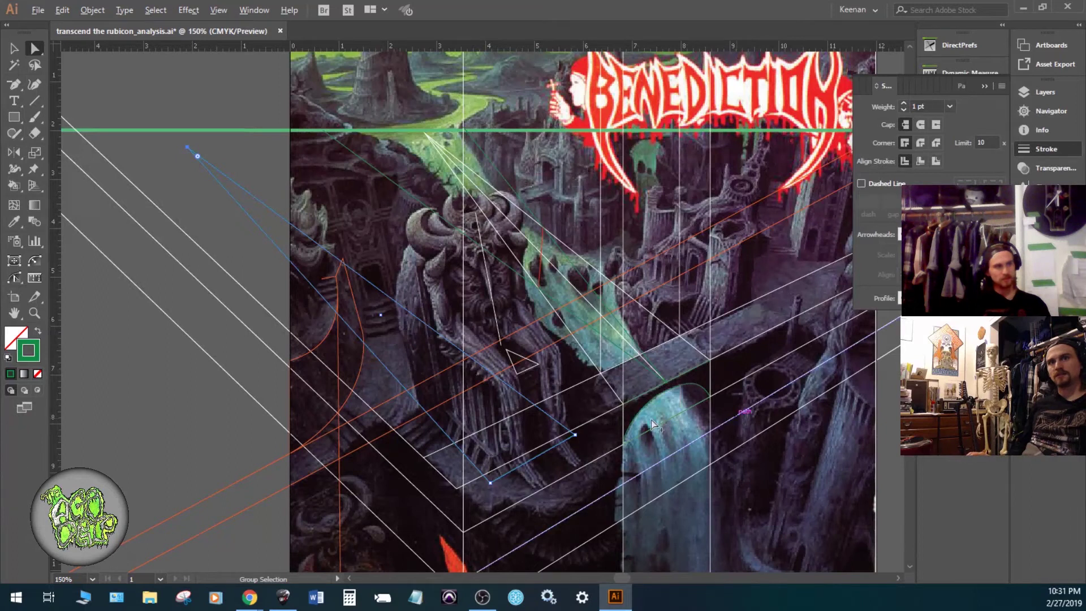
# - Fine-tune the triangle's front corner on the platform beside the statue's feet so its edges follow the feet
pyautogui.scroll(1, 654, 419)
pyautogui.scroll(1, 554, 460)
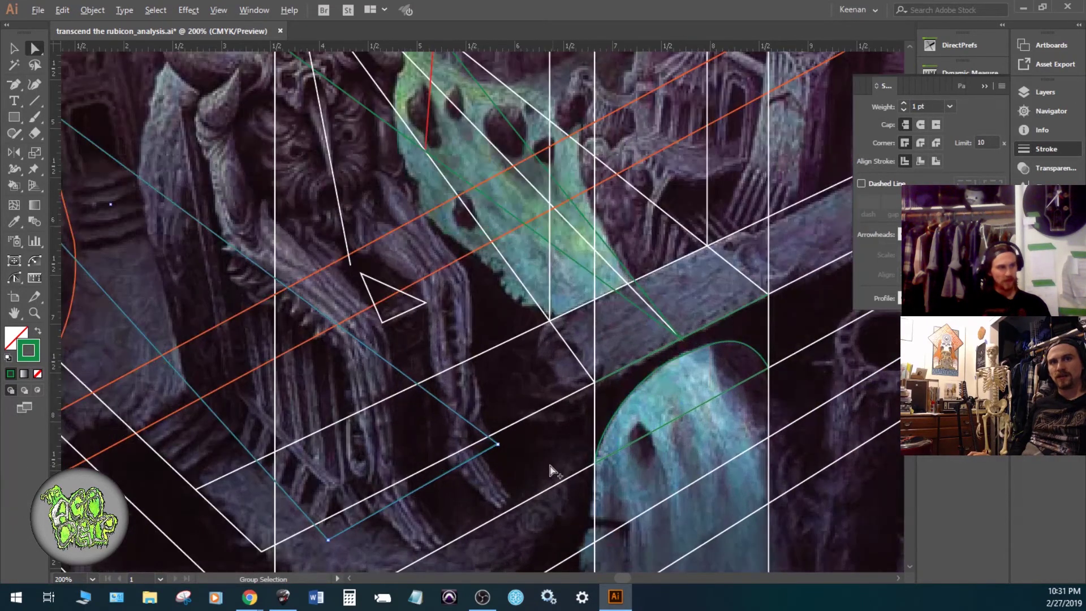
pyautogui.moveTo(439, 516); pyautogui.dragTo(485, 465)
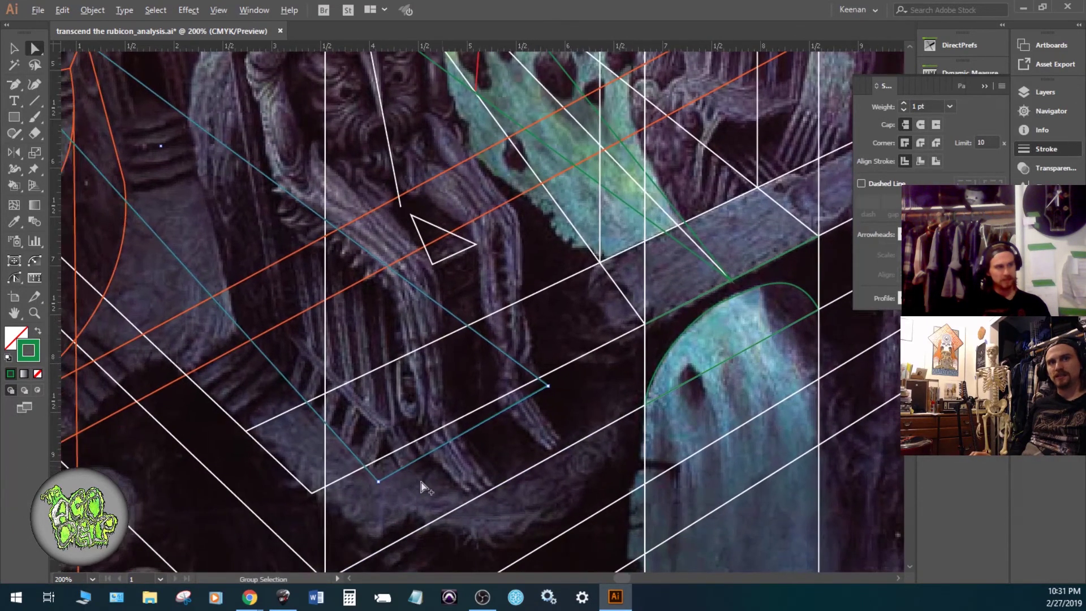
pyautogui.scroll(2, 365, 486)
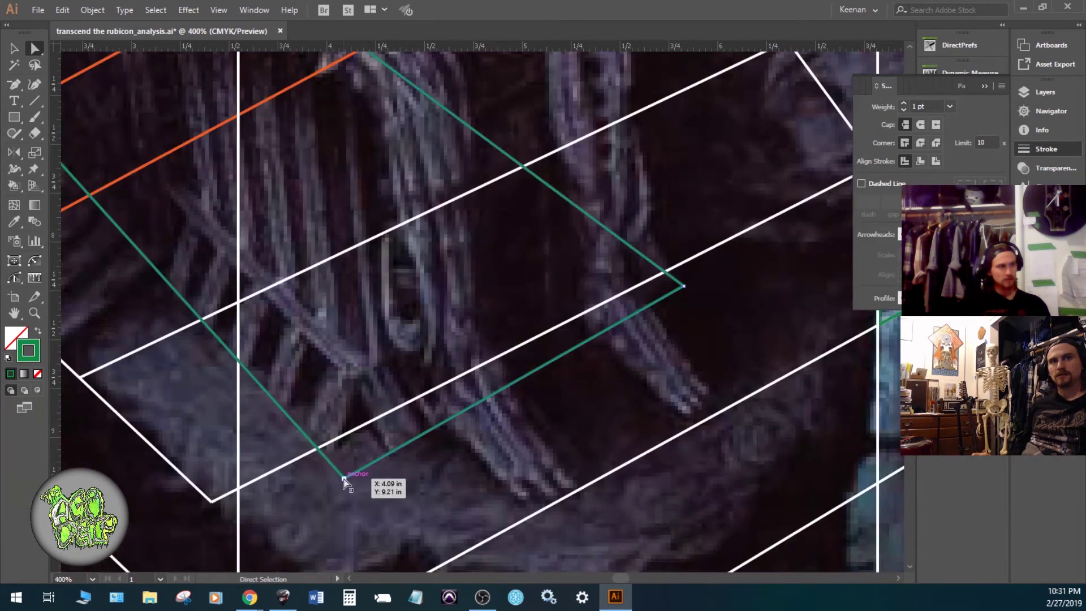
pyautogui.moveTo(344, 480); pyautogui.dragTo(348, 476)
pyautogui.click(422, 508)
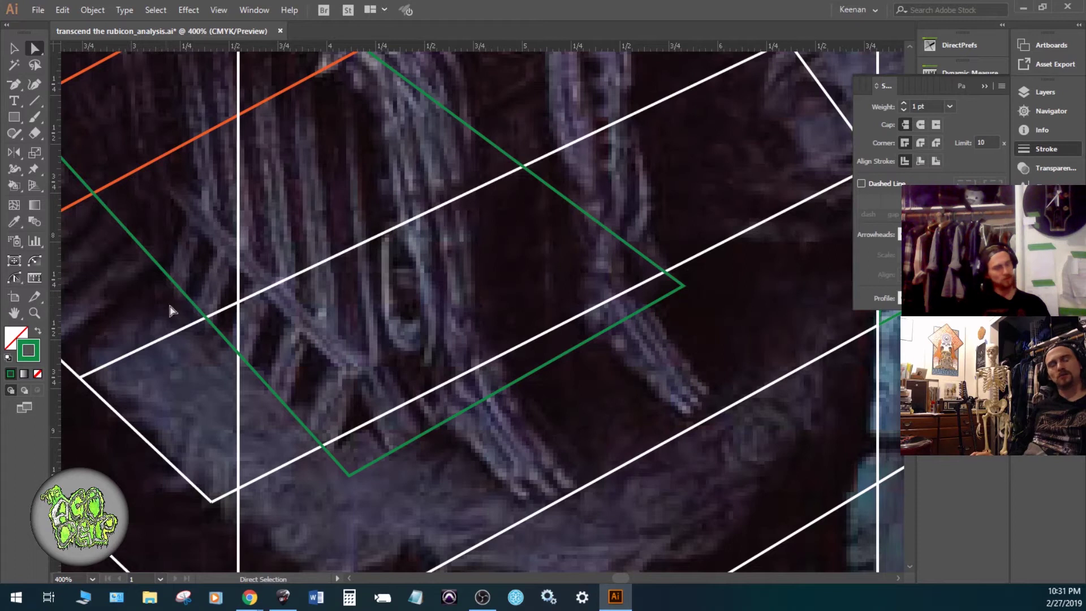
pyautogui.moveTo(350, 479); pyautogui.dragTo(343, 479)
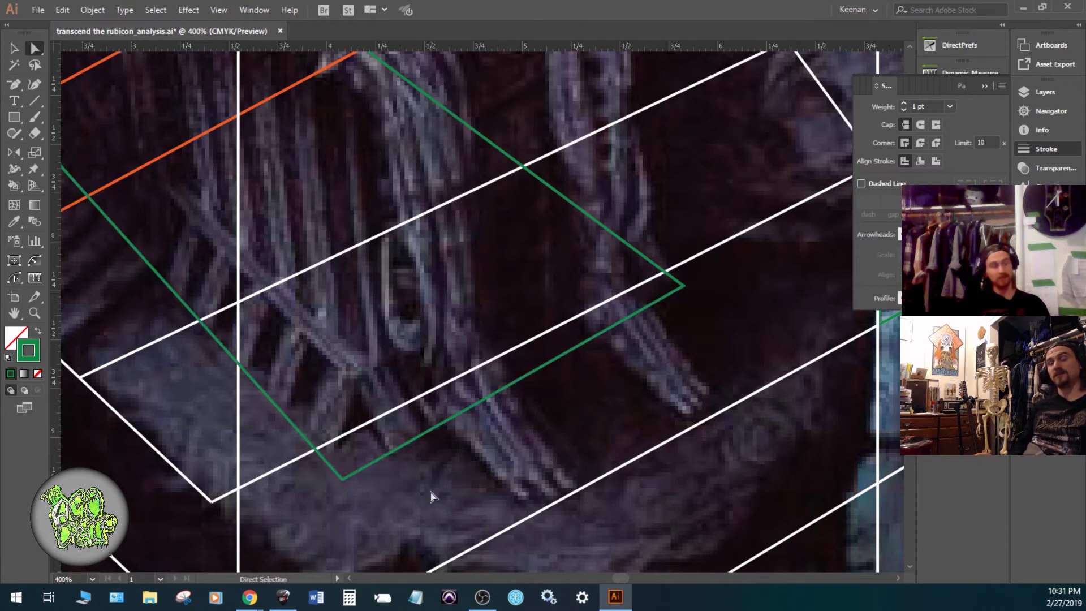
# - Examine the green triangle under the seated statue against the white guides and the rest of the cover
pyautogui.keyDown('alt'); pyautogui.scroll(-2, 431, 495); pyautogui.keyUp('alt')
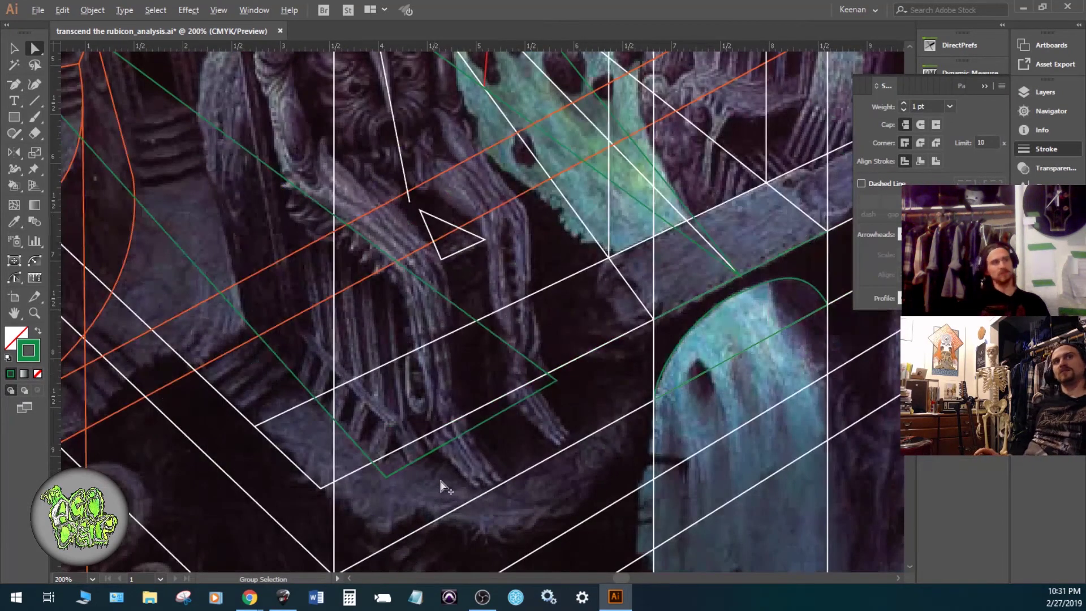
pyautogui.keyDown('alt'); pyautogui.scroll(-3, 438, 481); pyautogui.keyUp('alt')
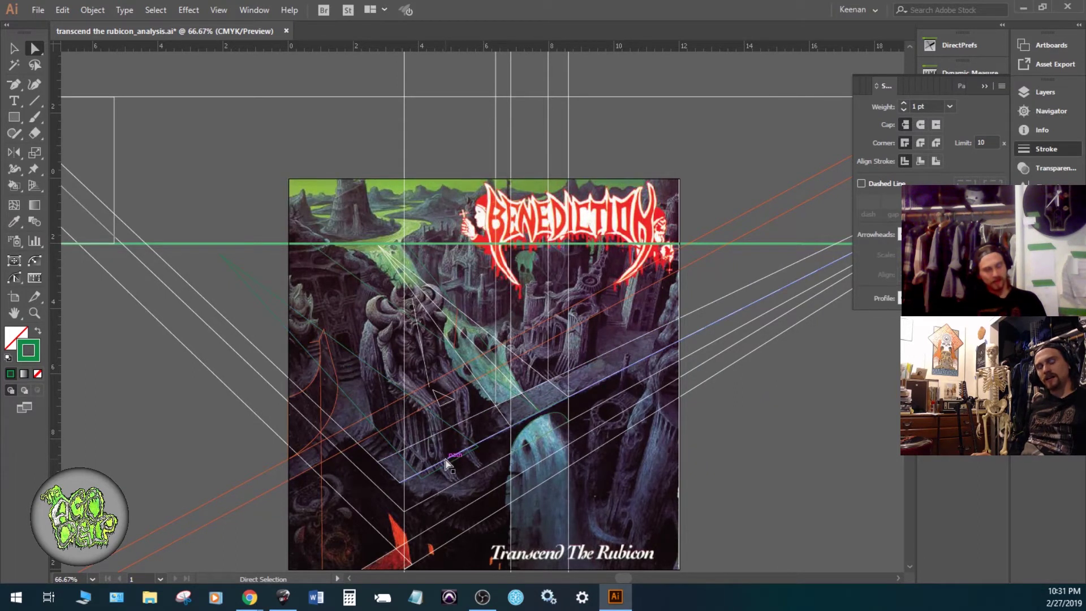
pyautogui.keyDown('alt'); pyautogui.scroll(2, 445, 463); pyautogui.keyUp('alt')
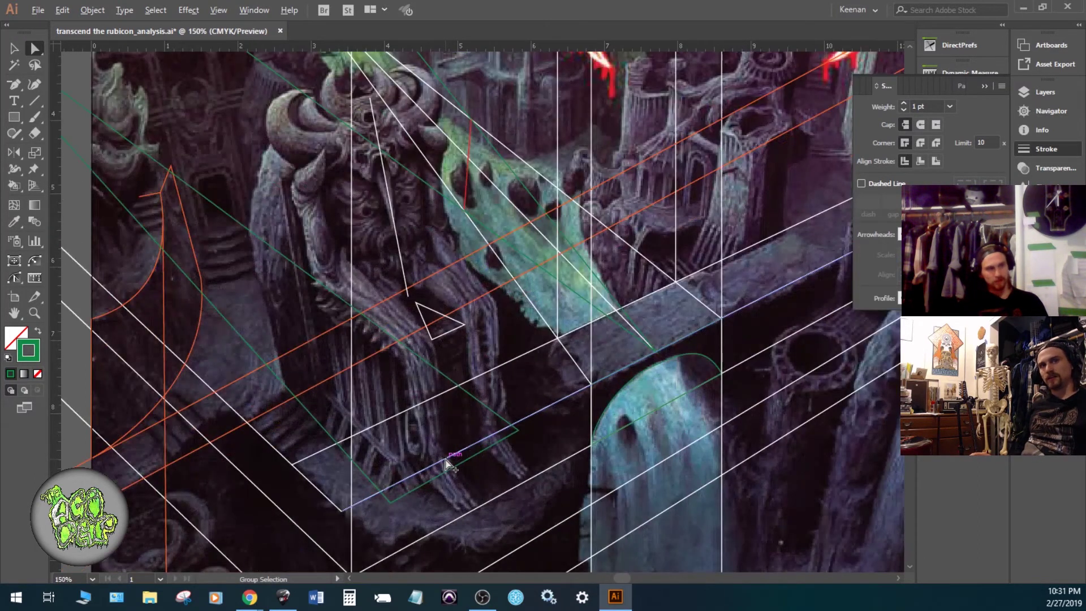
pyautogui.keyDown('alt'); pyautogui.scroll(1, 445, 463); pyautogui.keyUp('alt')
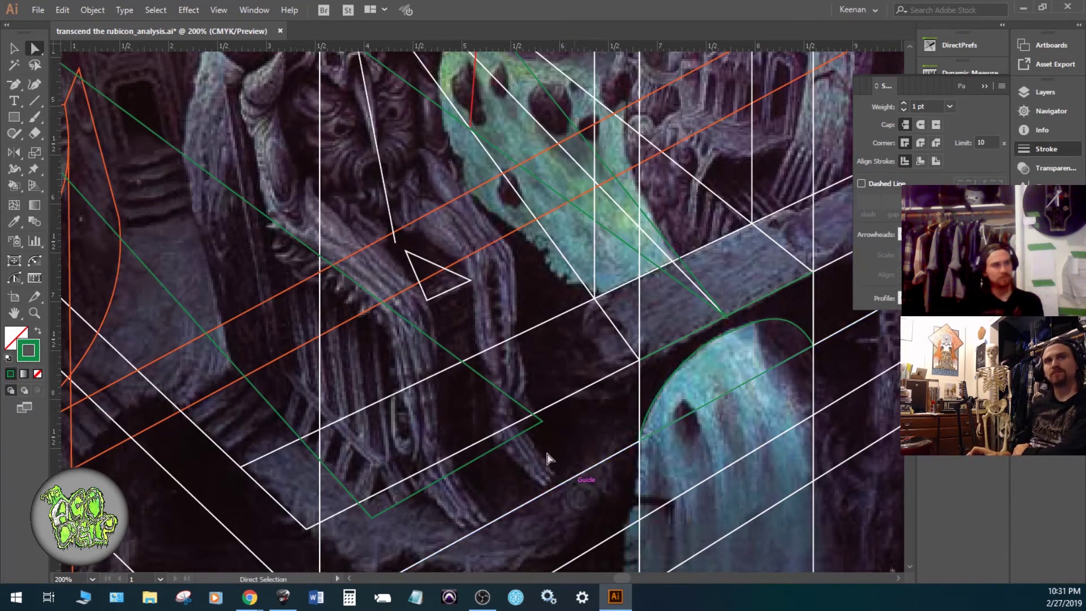
pyautogui.scroll(4, 537, 490)
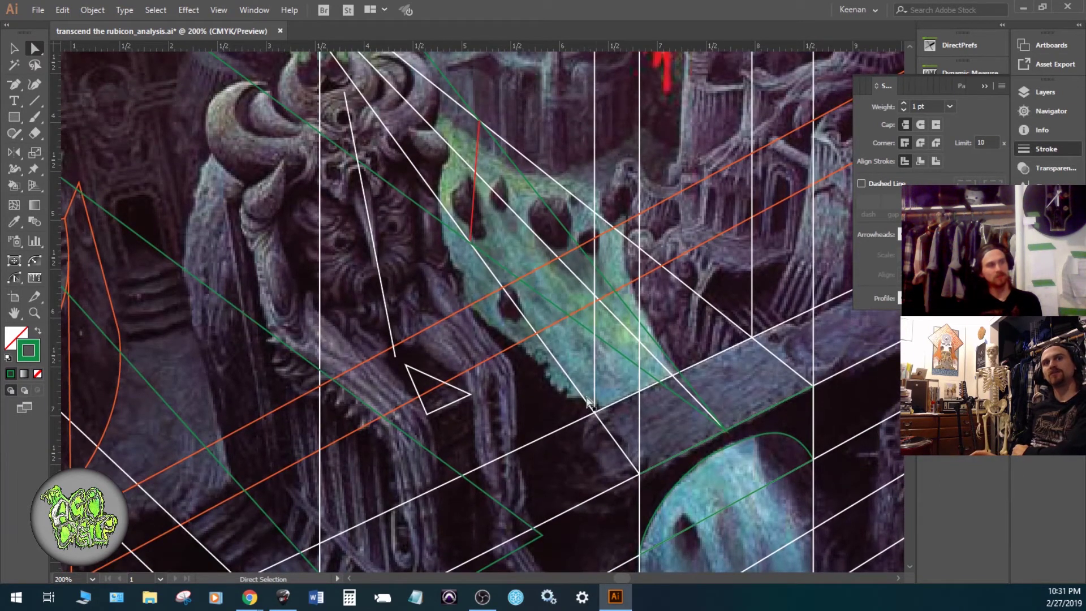
pyautogui.scroll(-2, 384, 496)
pyautogui.scroll(3, 383, 501)
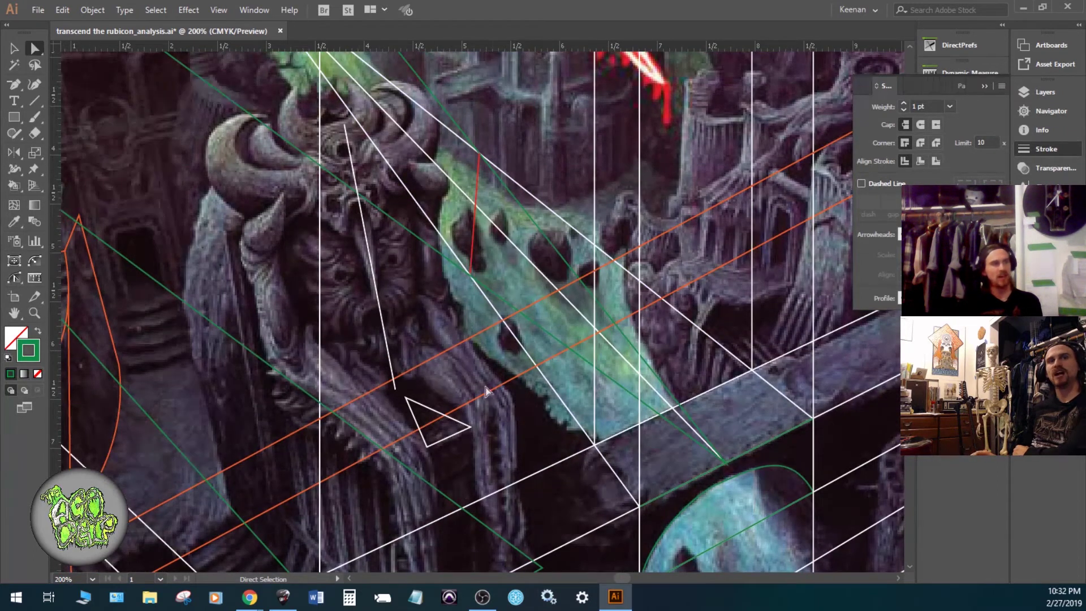
# - Examine the seated statue's head, knees and feet against the green triangle and the orange and white guides
pyautogui.scroll(-4, 486, 392)
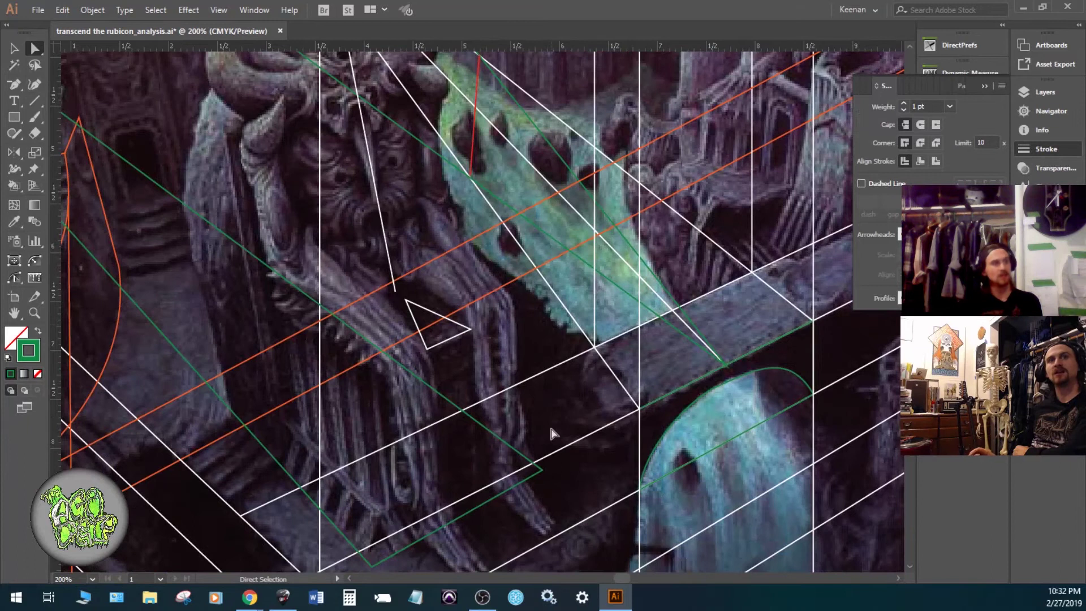
pyautogui.scroll(3, 552, 433)
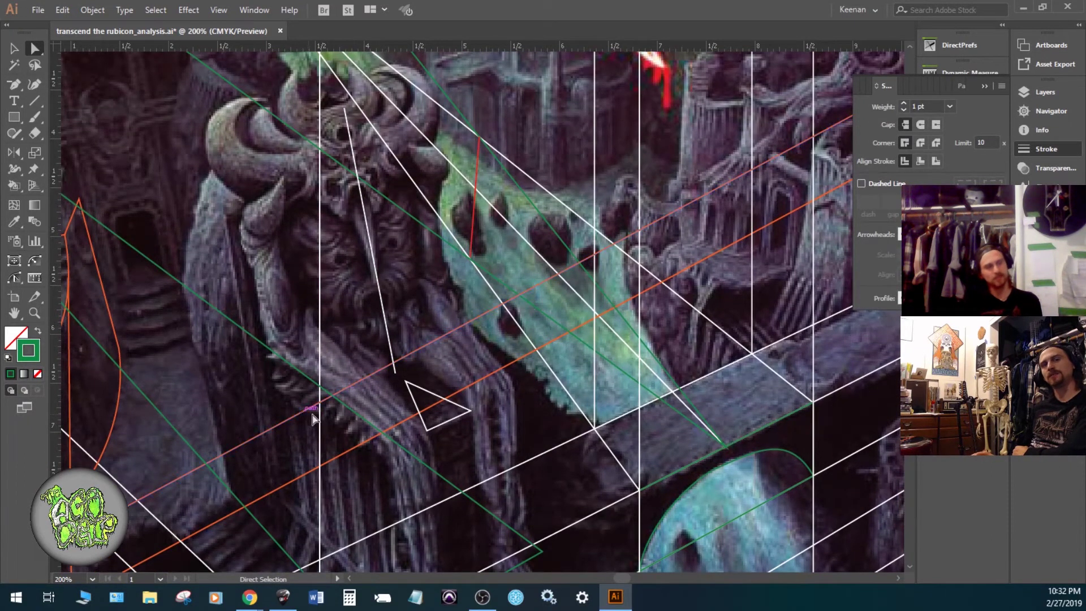
pyautogui.scroll(-1, 313, 417)
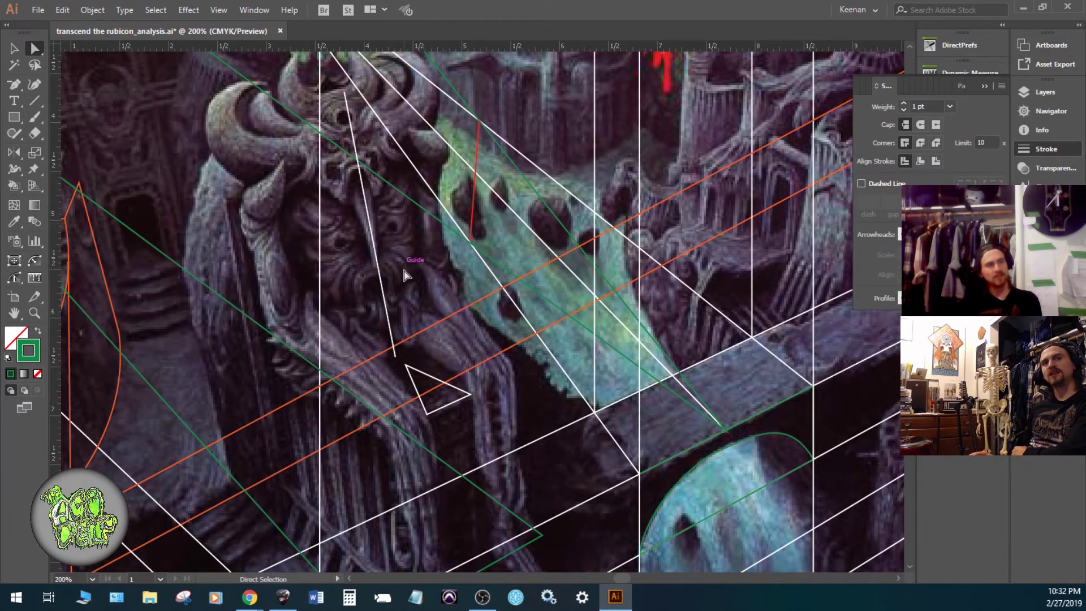
pyautogui.scroll(-1, 402, 266)
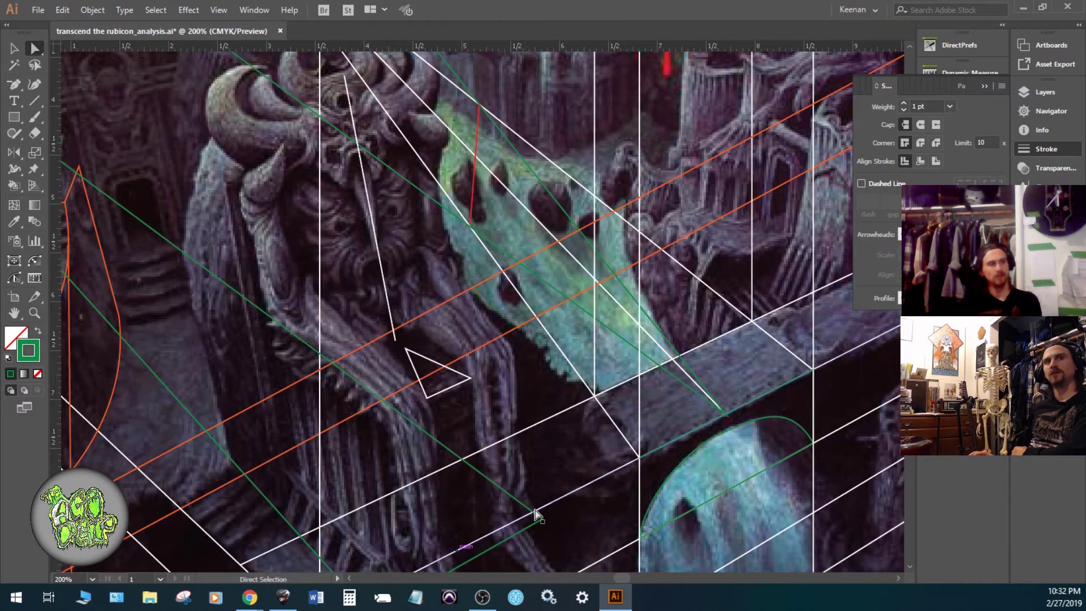
pyautogui.scroll(3, 331, 152)
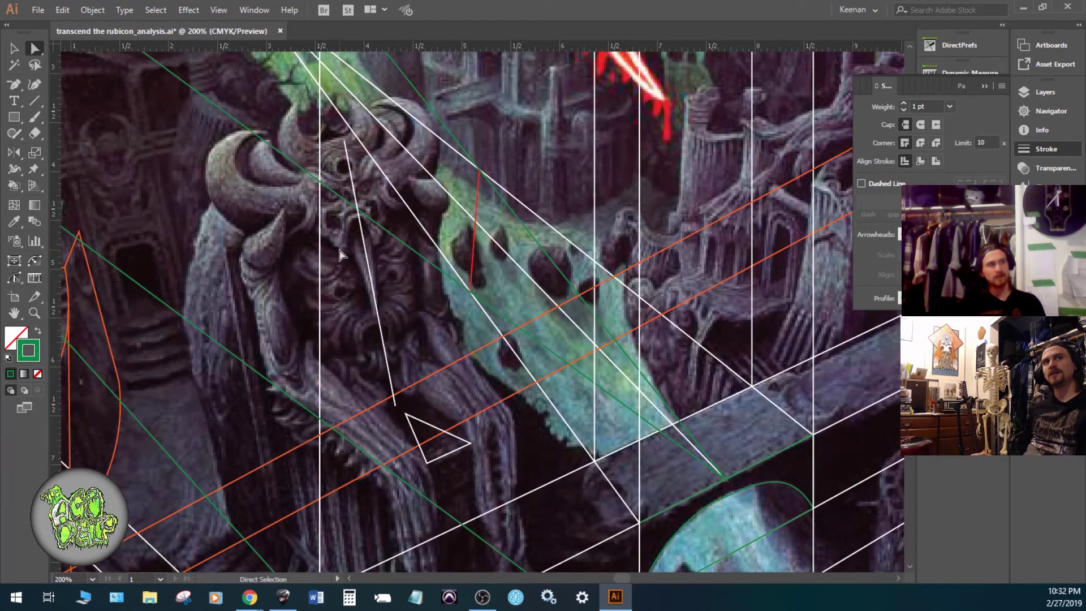
pyautogui.scroll(-5, 409, 283)
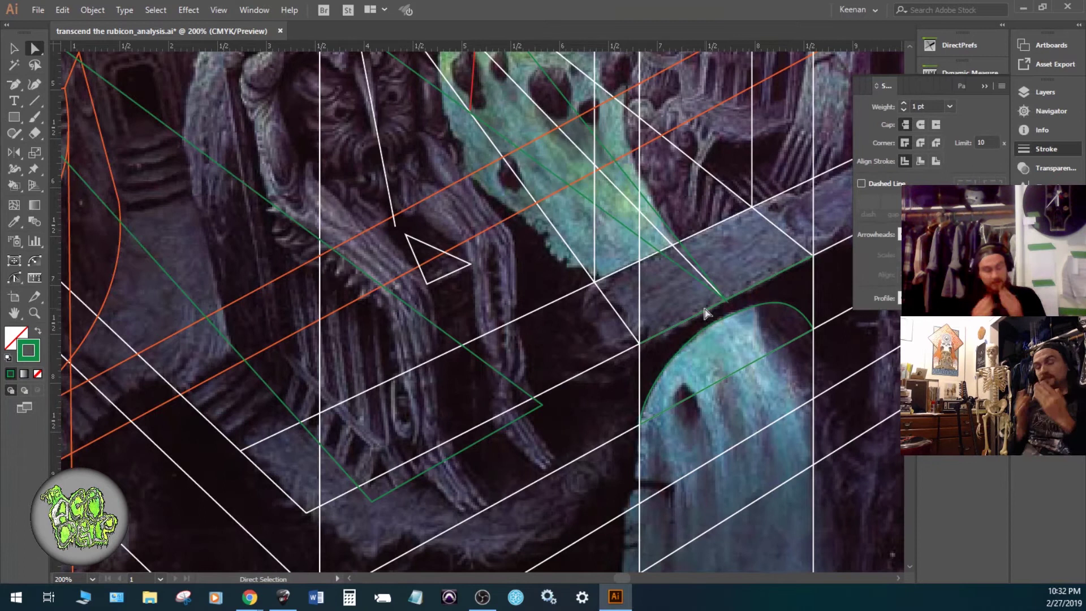
# - Select the green arch curve under the bridge and compare the bridge's green lines with the horizon and the statue's platform
pyautogui.moveTo(715, 296); pyautogui.dragTo(381, 377)
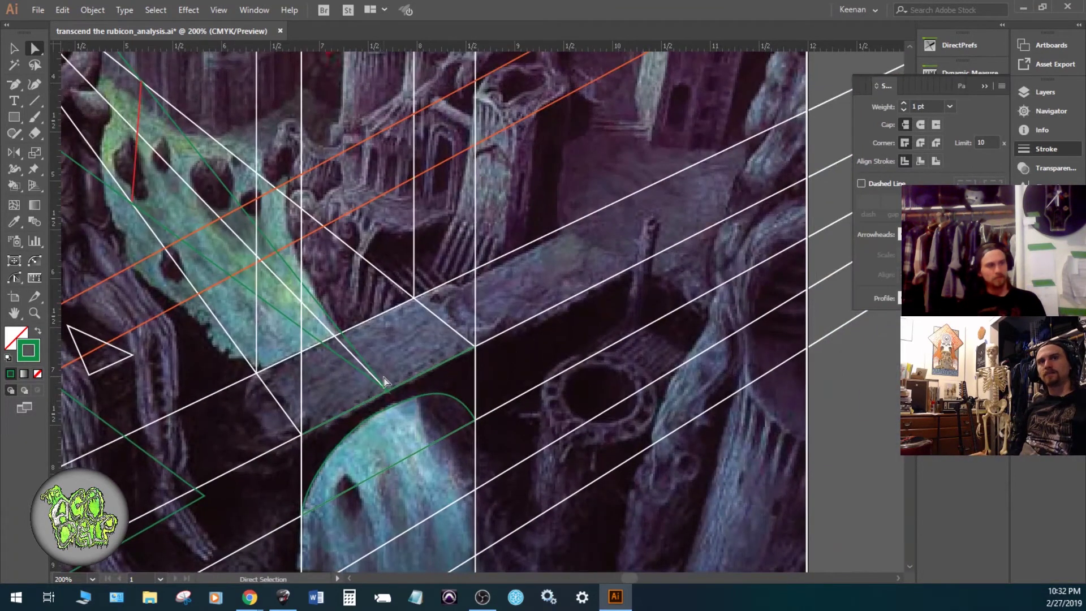
pyautogui.moveTo(408, 425); pyautogui.dragTo(388, 316)
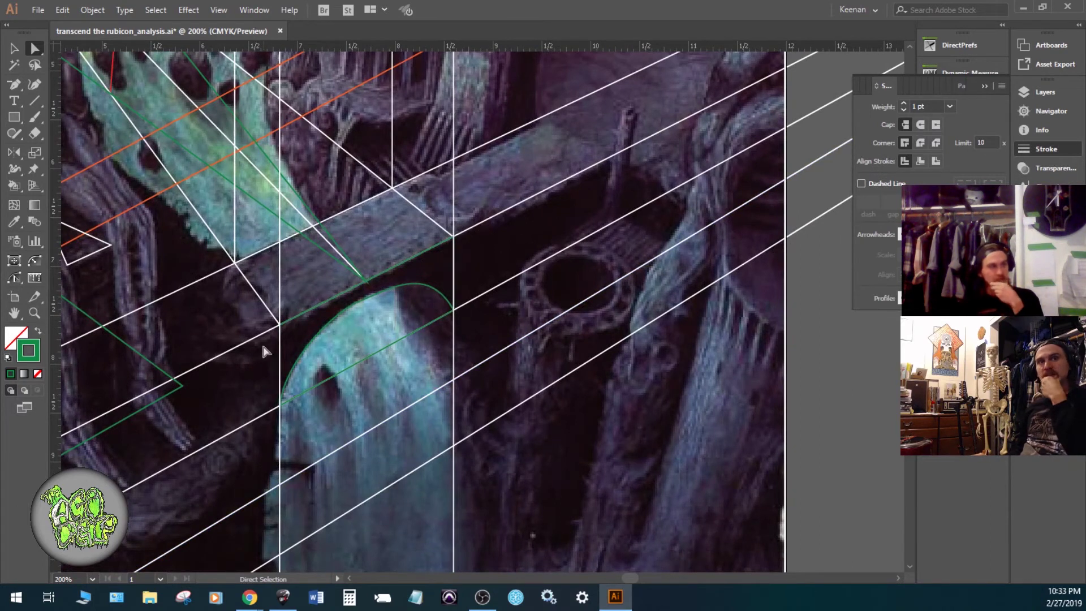
pyautogui.click(319, 333)
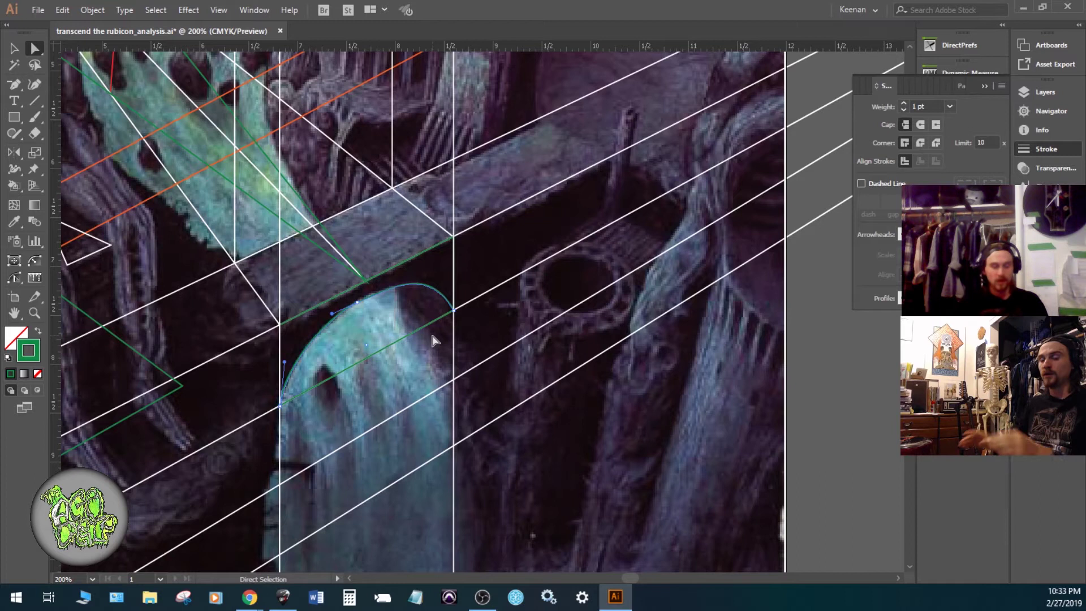
pyautogui.scroll(-1, 460, 345)
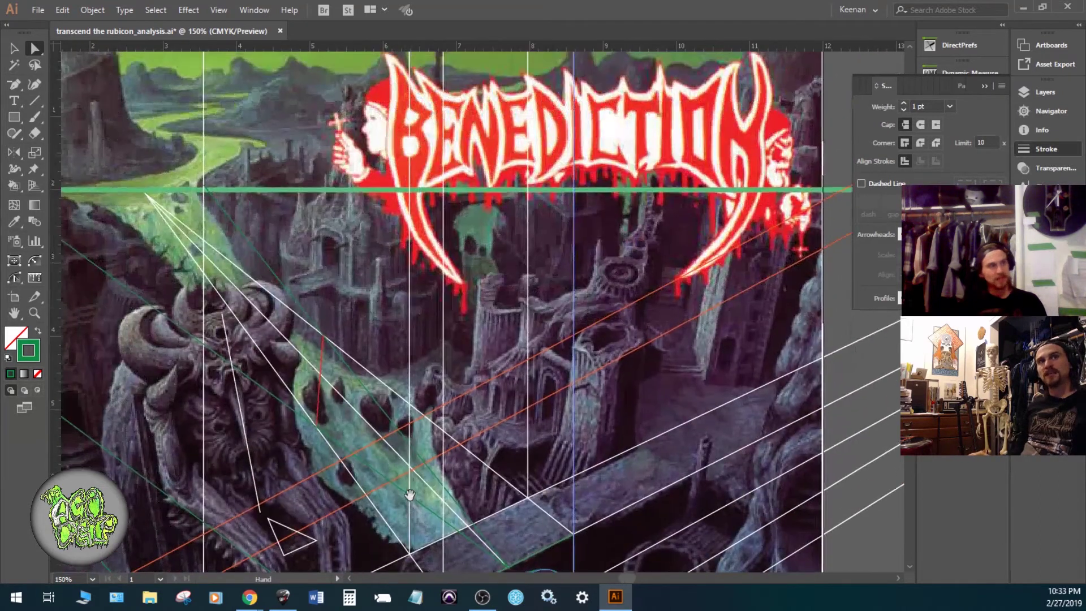
pyautogui.press('space')
pyautogui.moveTo(226, 343); pyautogui.dragTo(440, 393)
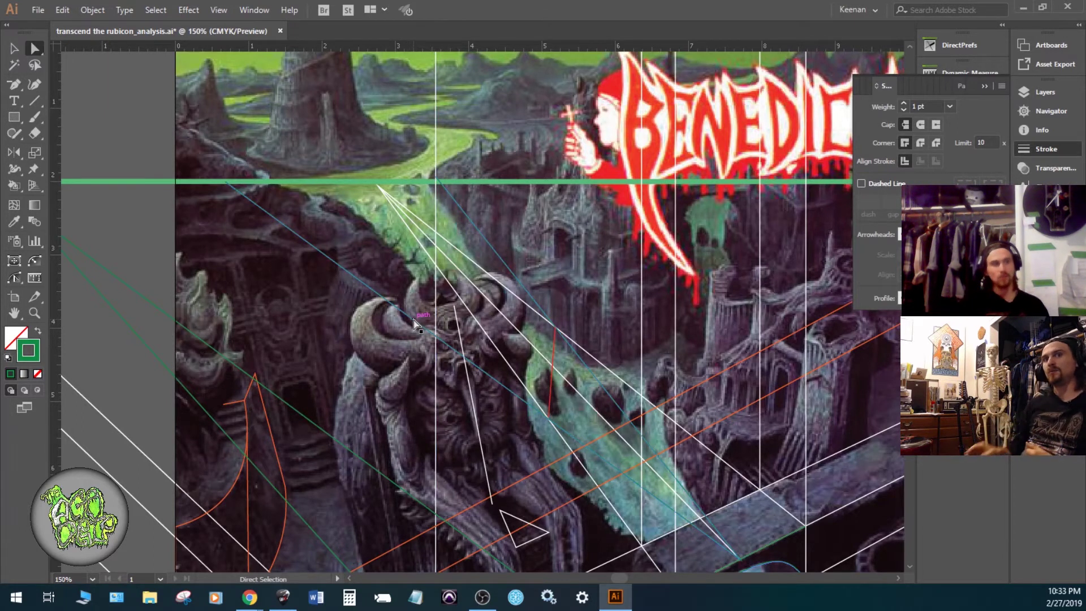
pyautogui.scroll(-2, 513, 325)
pyautogui.hscroll(3, 513, 326)
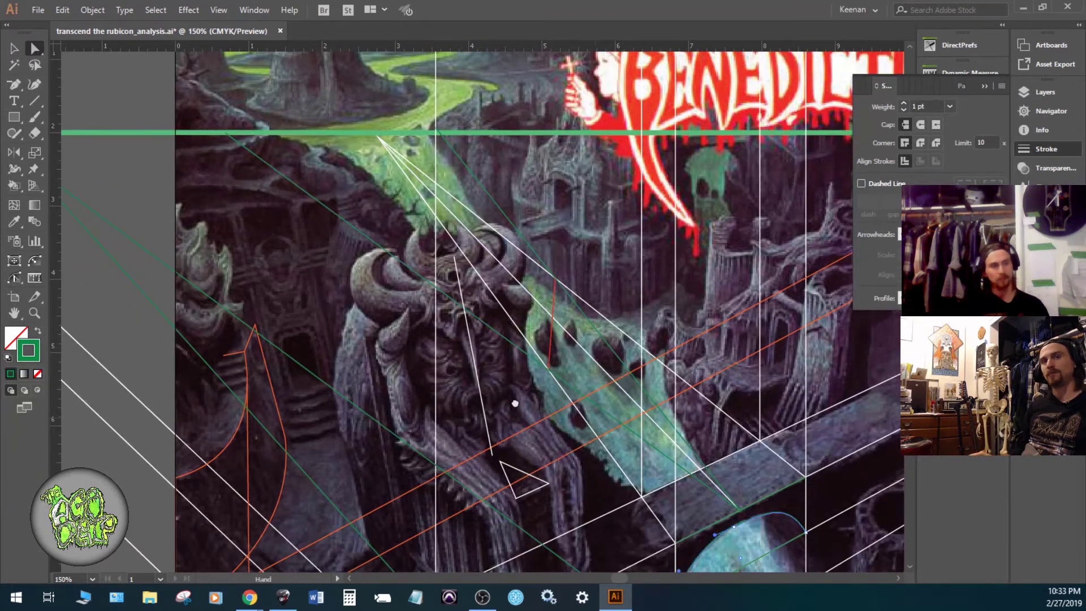
pyautogui.scroll(-1, 453, 394)
pyautogui.moveTo(455, 393); pyautogui.dragTo(422, 192)
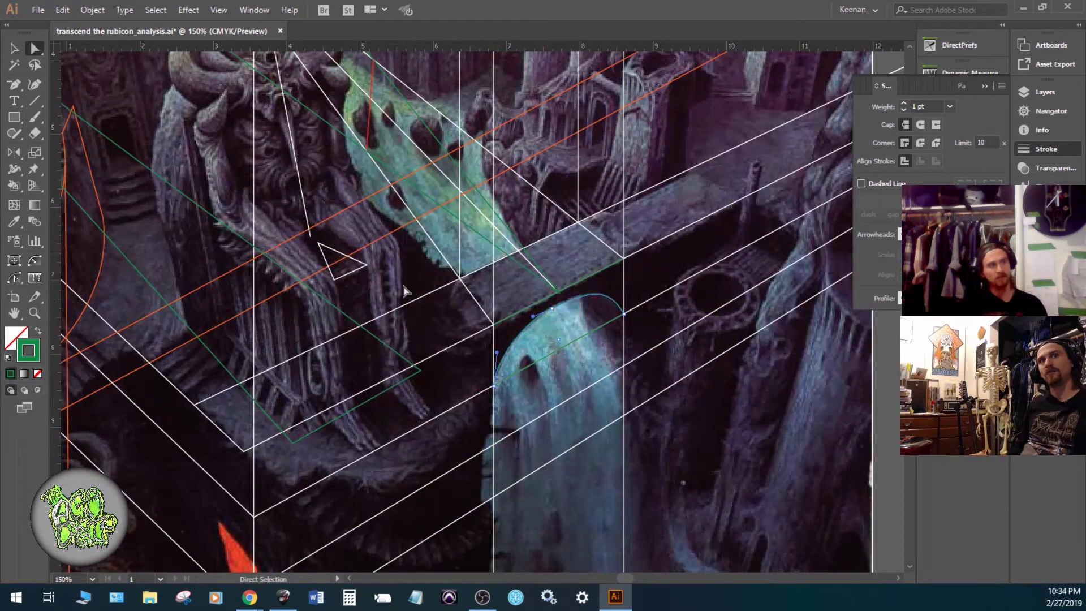
pyautogui.click(458, 276)
pyautogui.click(393, 232)
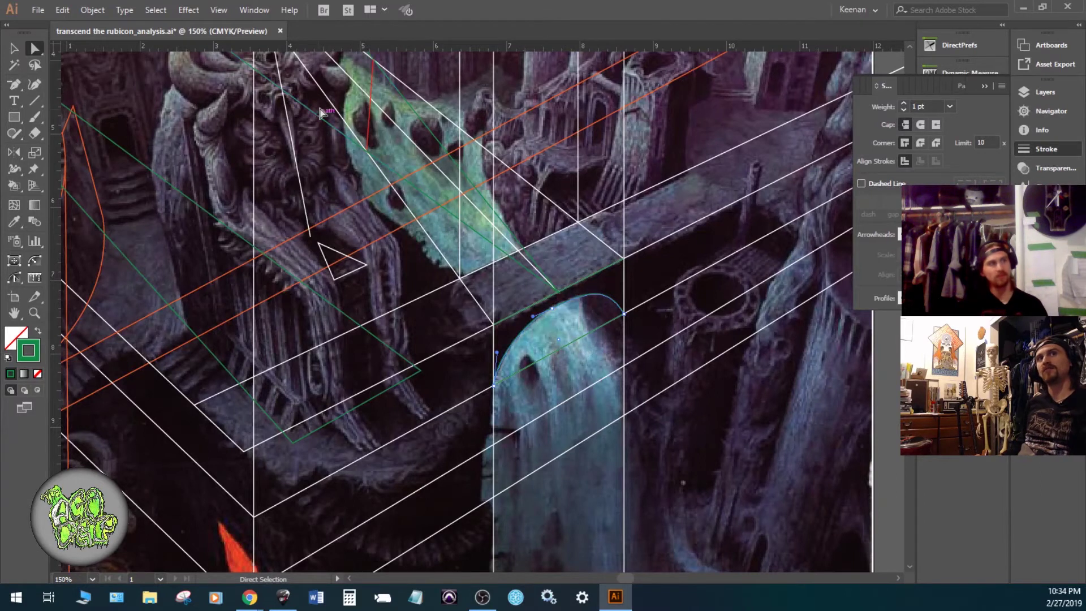
# - Examine how the white and green lines run from the horizon along the river to the bridge's front edge
pyautogui.moveTo(334, 135); pyautogui.dragTo(453, 334)
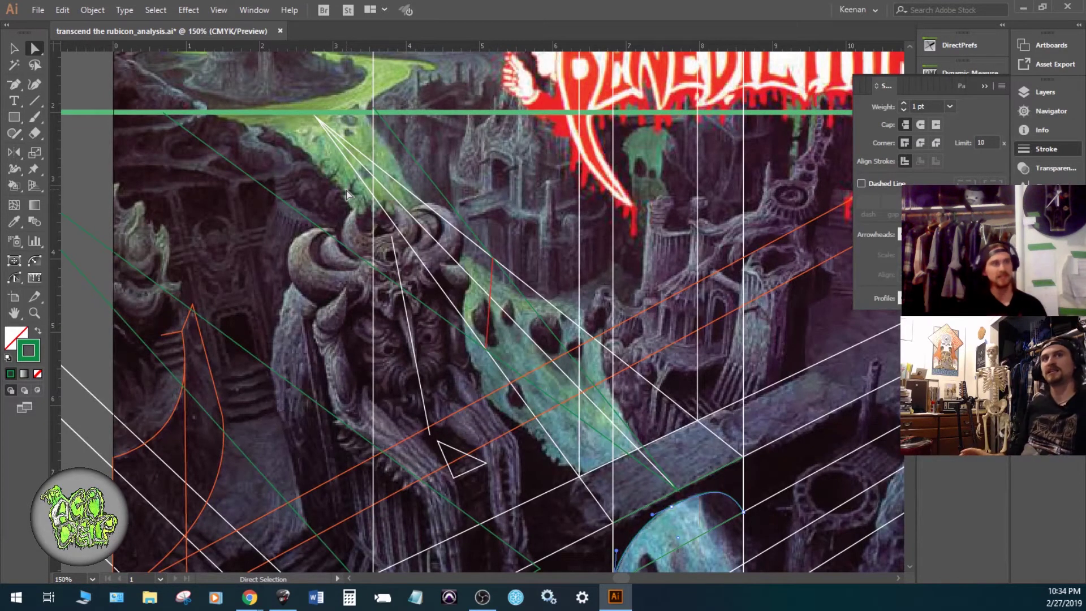
pyautogui.click(677, 479)
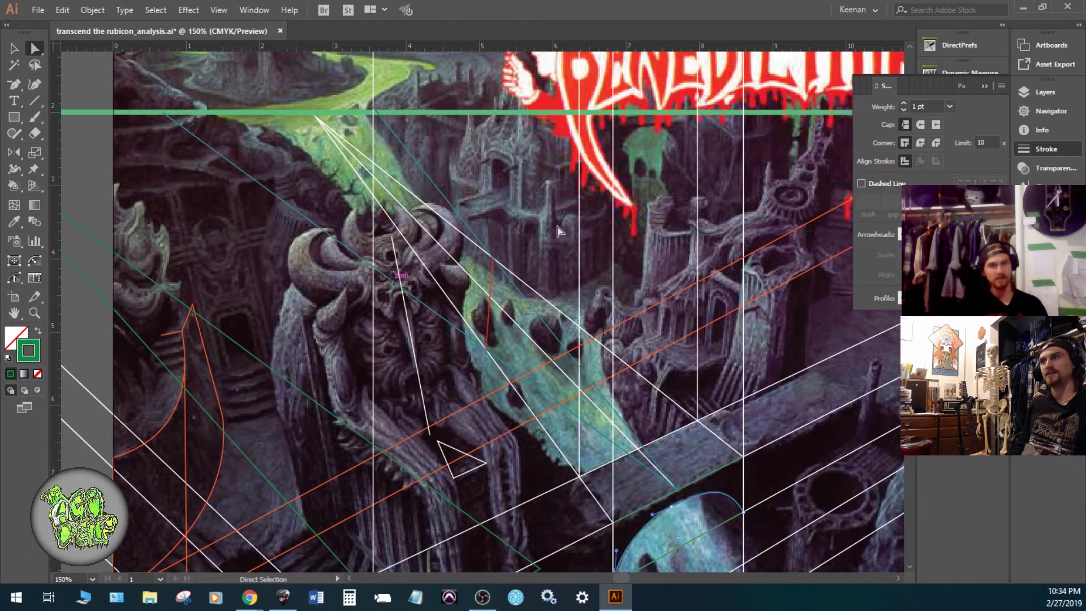
pyautogui.moveTo(605, 473); pyautogui.dragTo(436, 333)
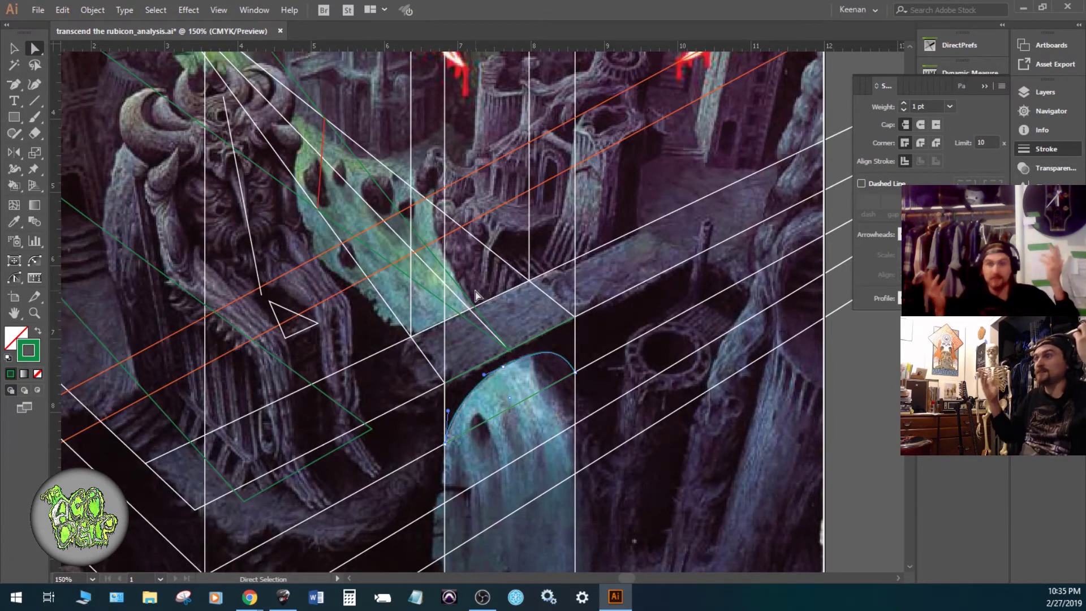
pyautogui.press('space')
pyautogui.moveTo(413, 228); pyautogui.dragTo(474, 371)
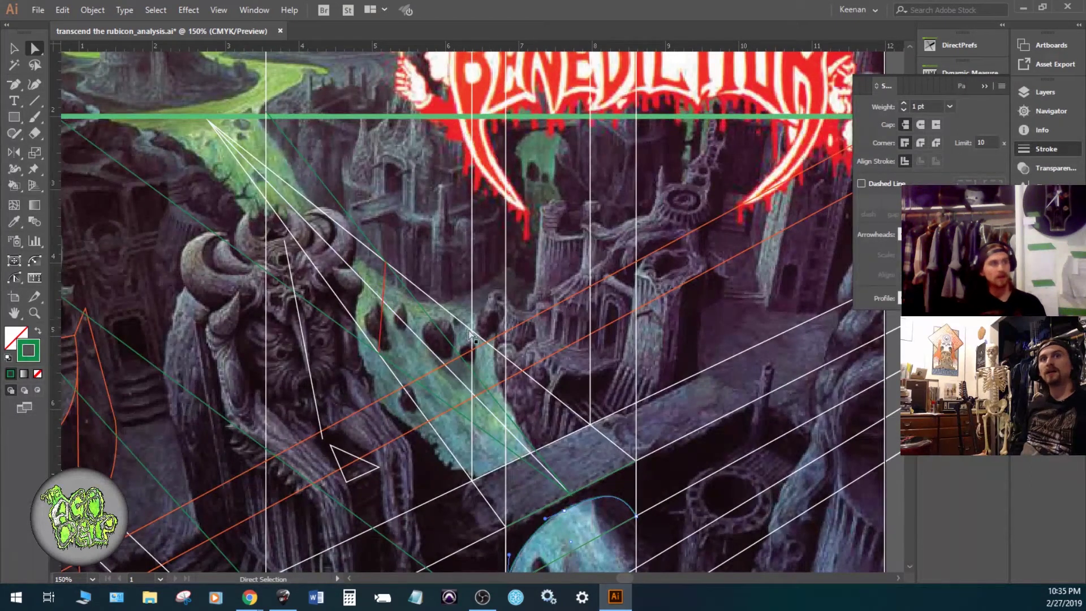
pyautogui.click(472, 430)
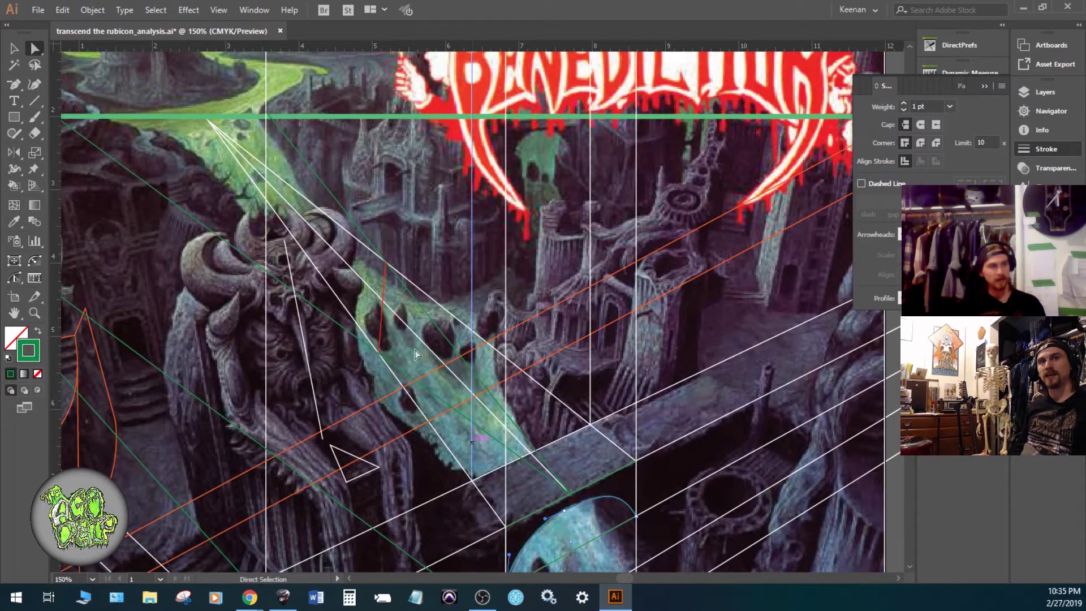
pyautogui.click(362, 253)
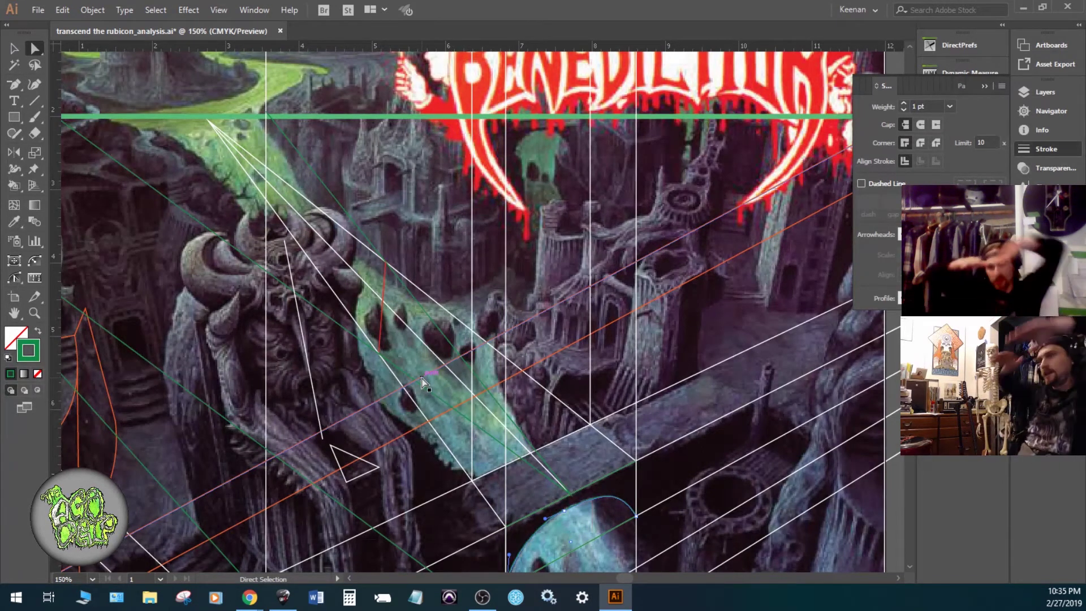
# - Inspect the lower cover down to the title lettering, comparing the waterfall arch with the vertical and slanted guides
pyautogui.scroll(-3, 430, 372)
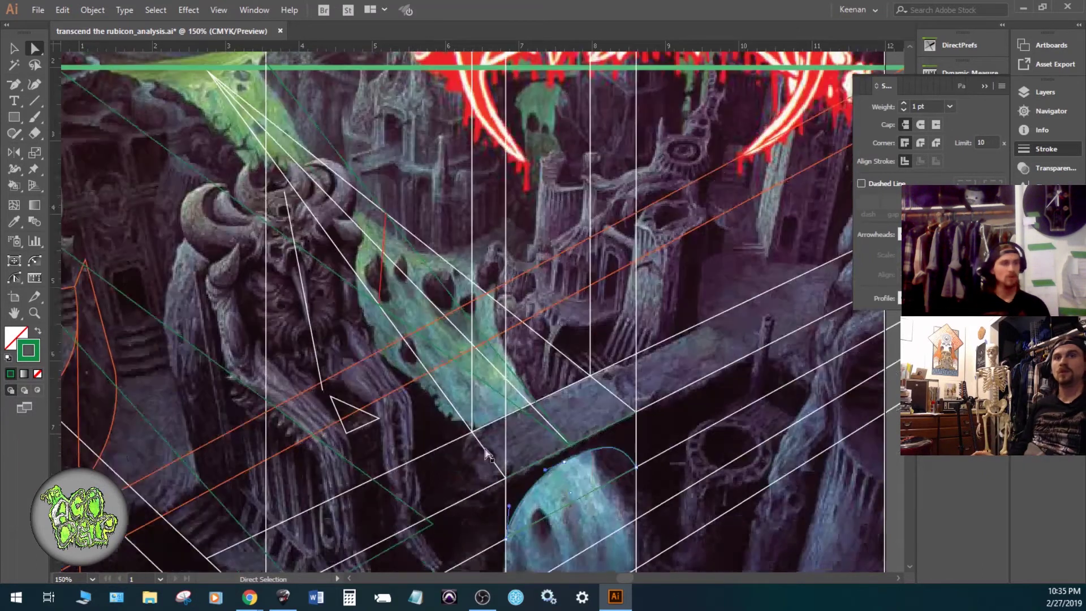
pyautogui.scroll(-5, 540, 452)
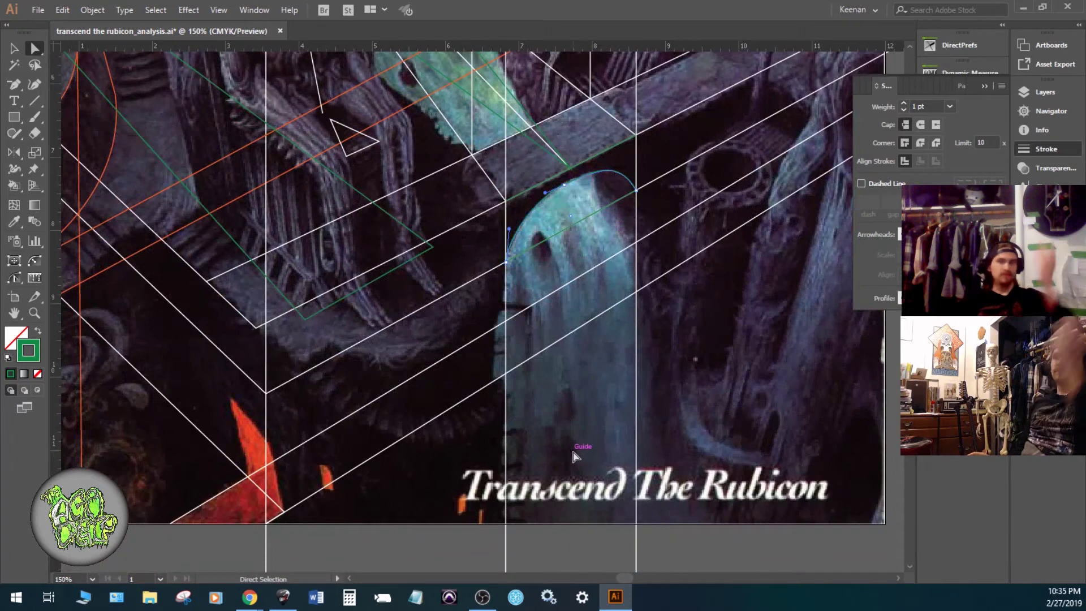
pyautogui.scroll(4, 569, 452)
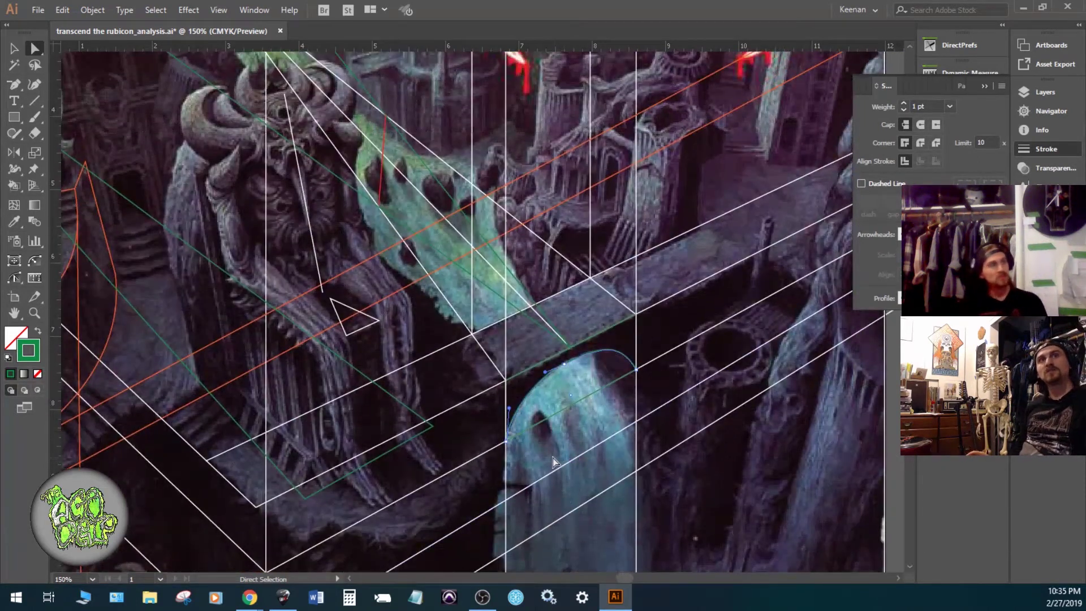
pyautogui.scroll(2, 554, 461)
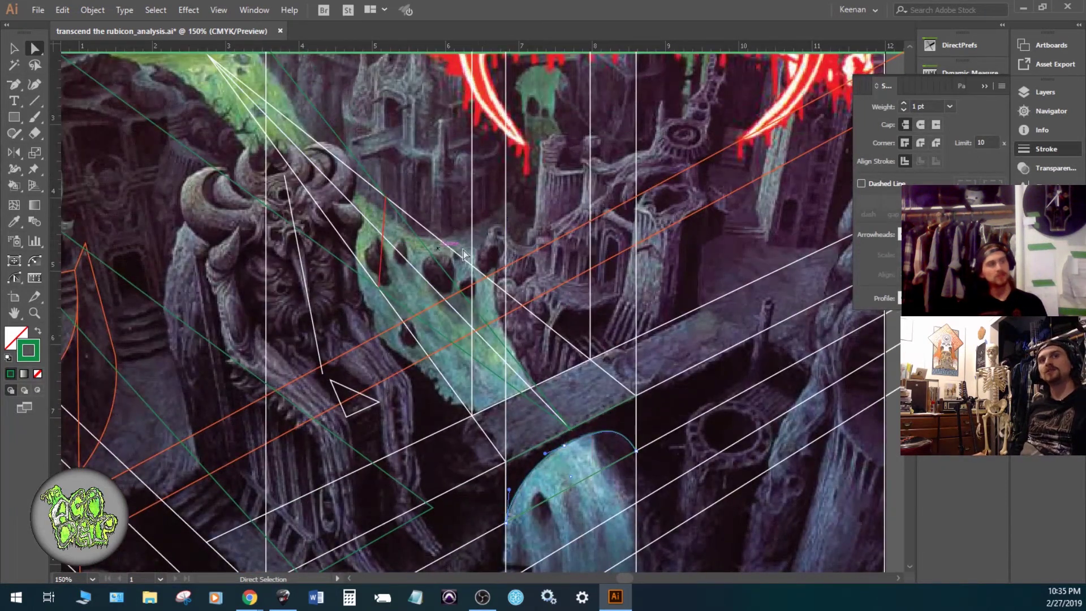
pyautogui.click(415, 243)
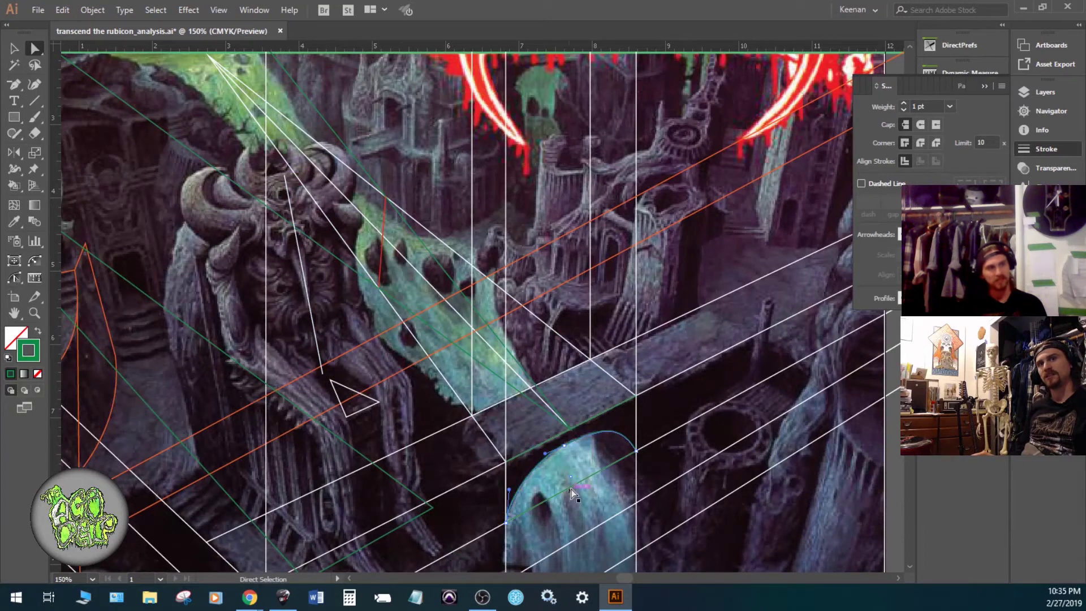
pyautogui.scroll(-3, 566, 489)
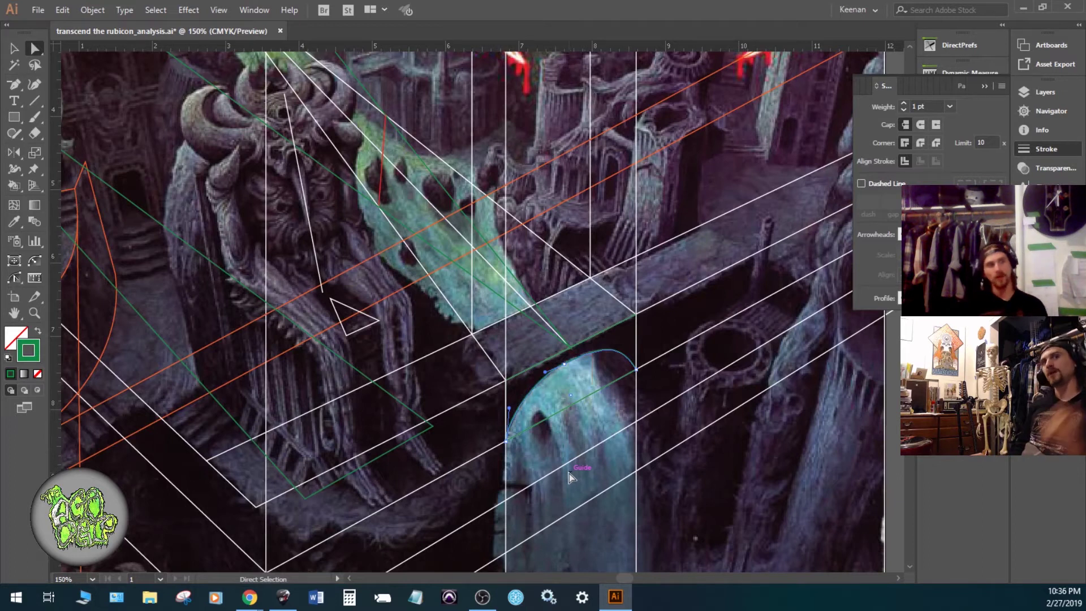
pyautogui.scroll(2, 580, 480)
pyautogui.scroll(3, 580, 480)
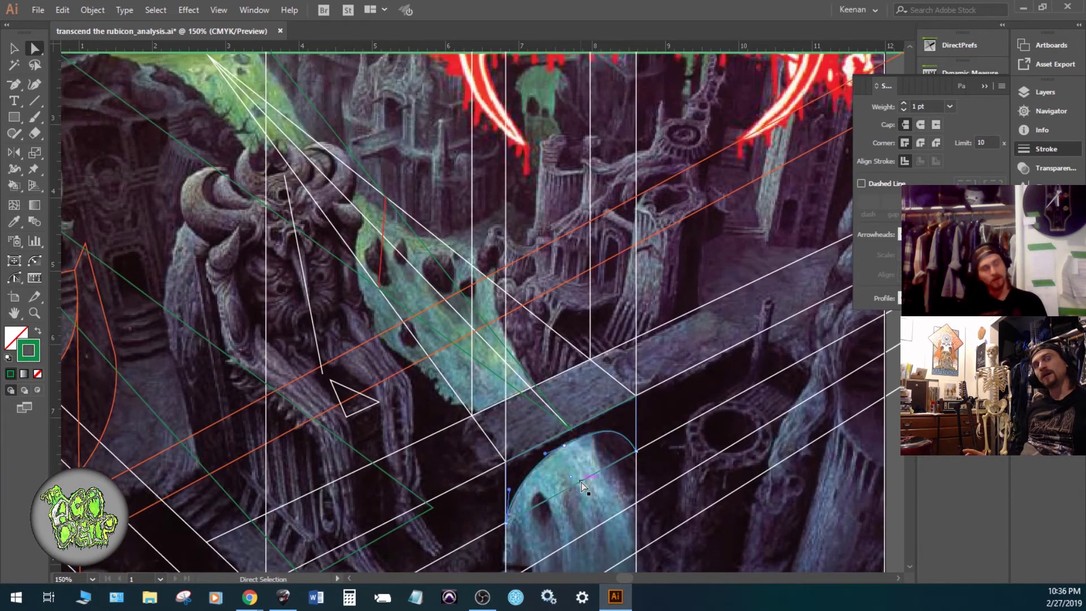
pyautogui.scroll(2, 580, 487)
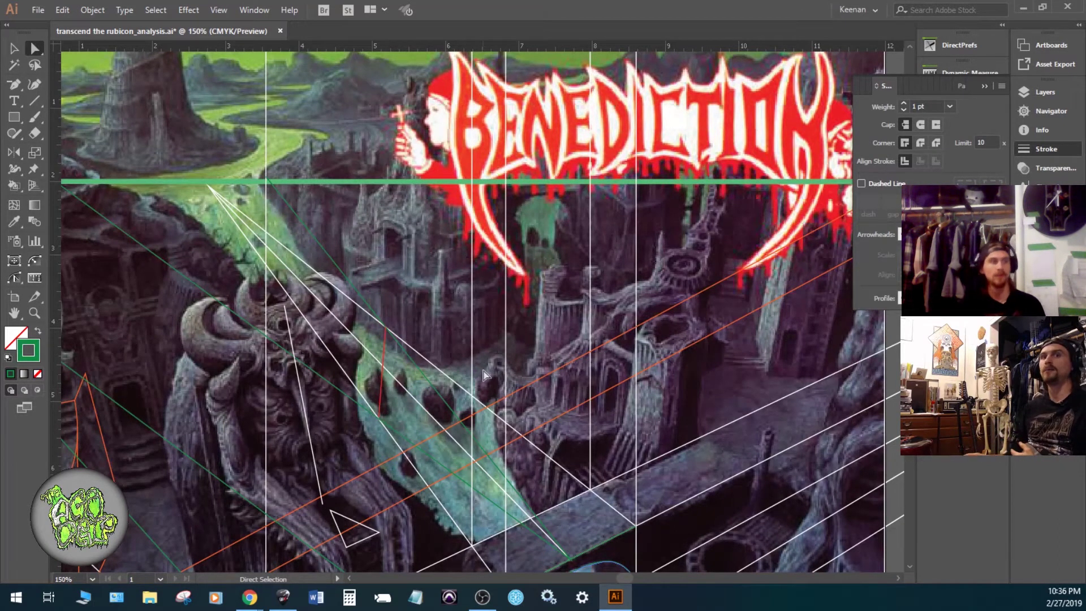
# - Review the overall perspective from the horizon and band logo down to the statue's platform, bridge and waterfall arch
pyautogui.scroll(-2, 453, 409)
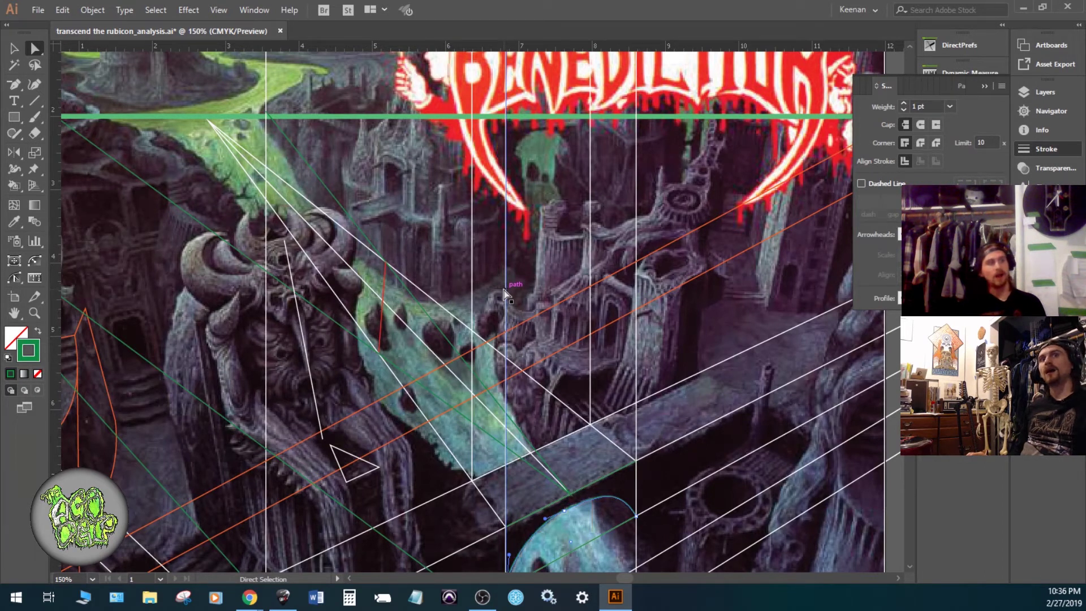
pyautogui.scroll(3, 520, 269)
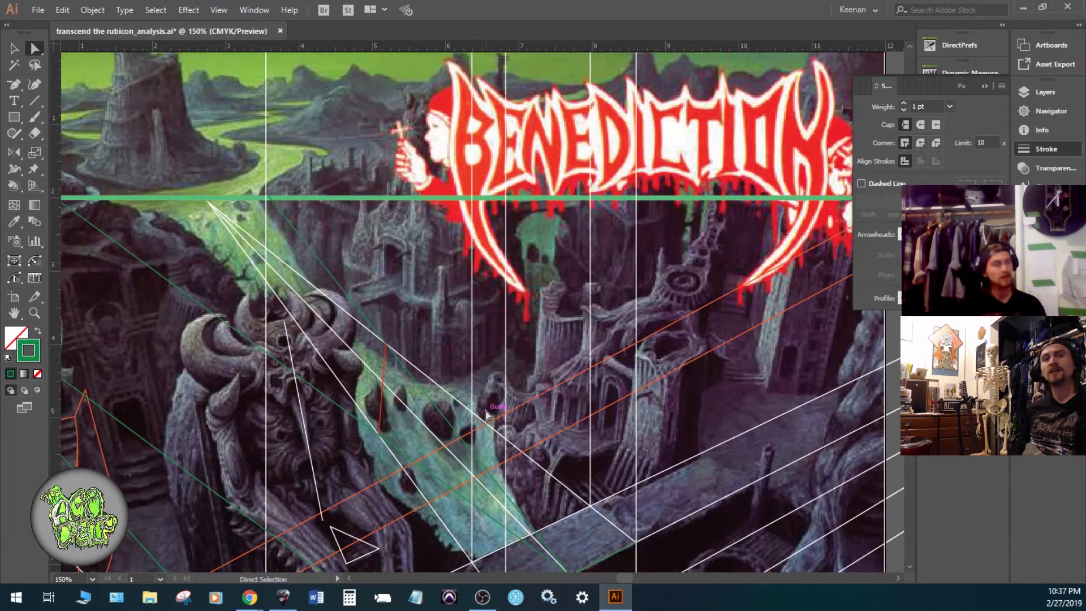
pyautogui.scroll(-8, 537, 509)
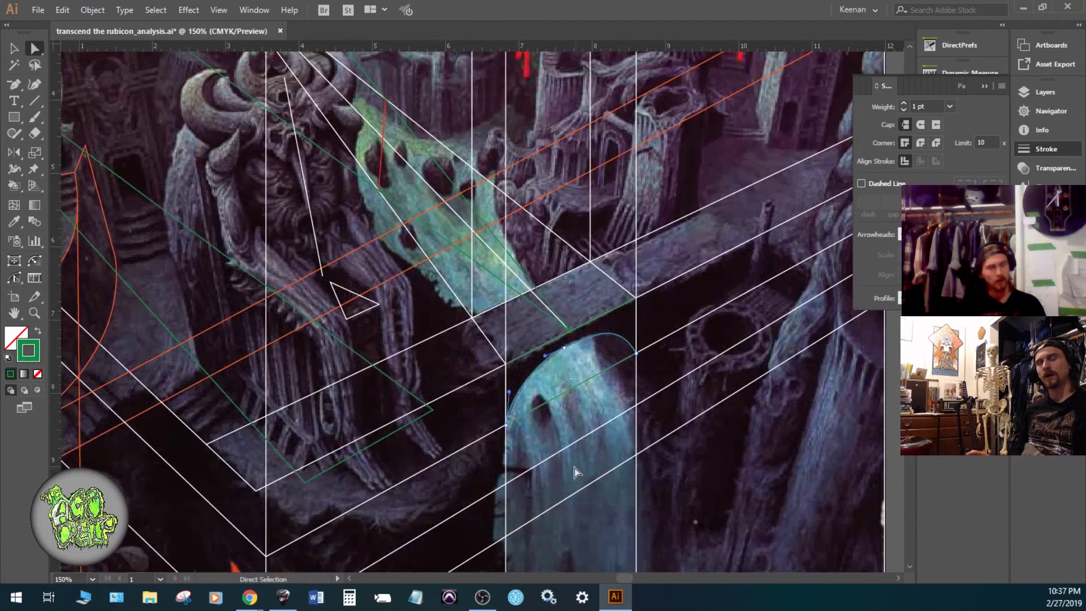
pyautogui.scroll(6, 539, 279)
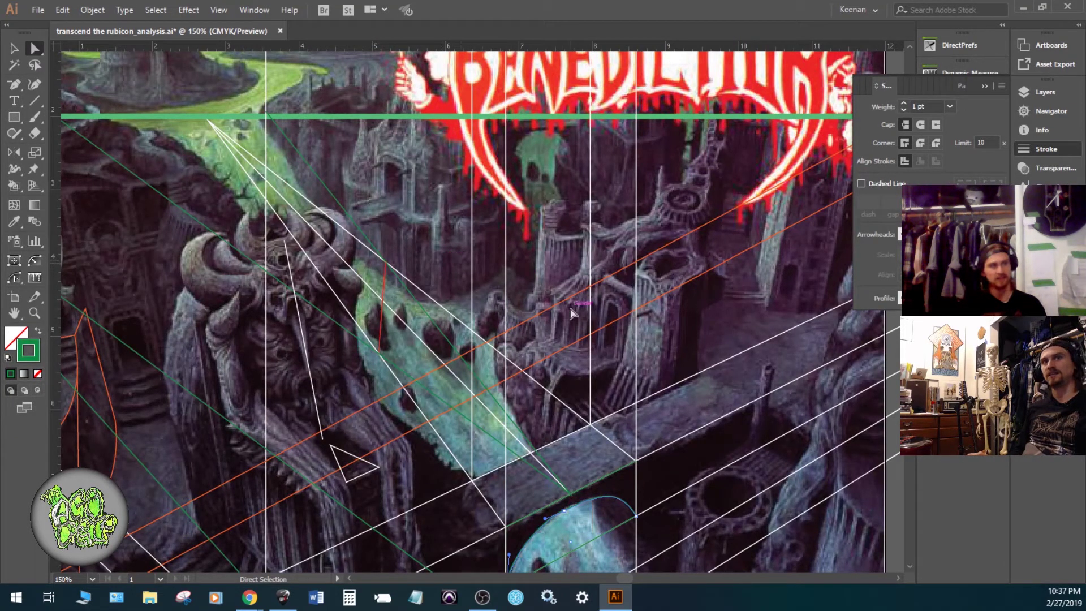
pyautogui.scroll(1, 565, 312)
pyautogui.scroll(1, 565, 312)
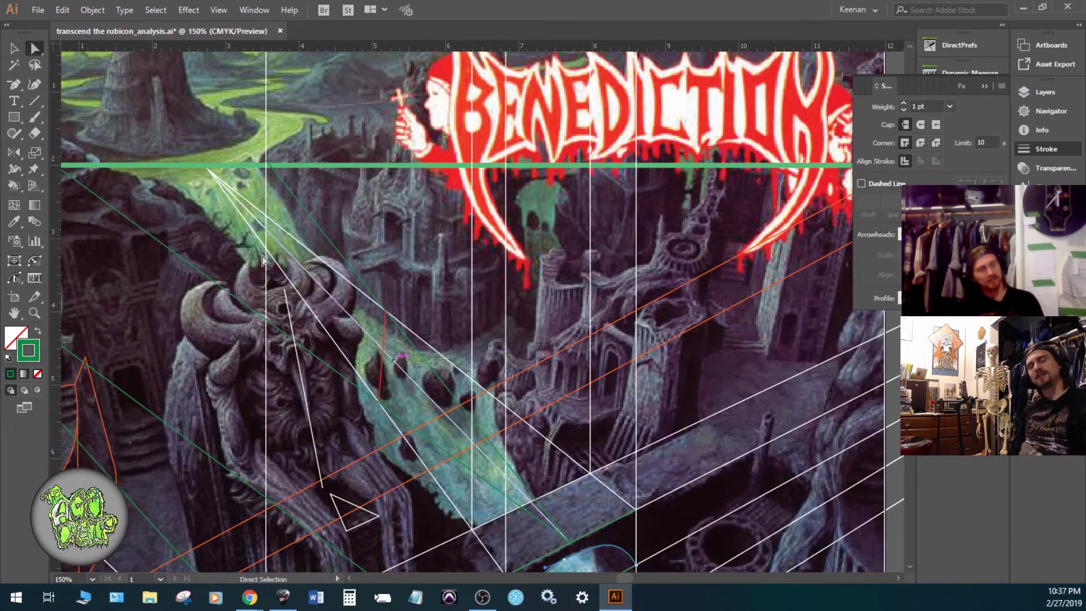
pyautogui.scroll(-2, 620, 354)
pyautogui.scroll(-2, 595, 355)
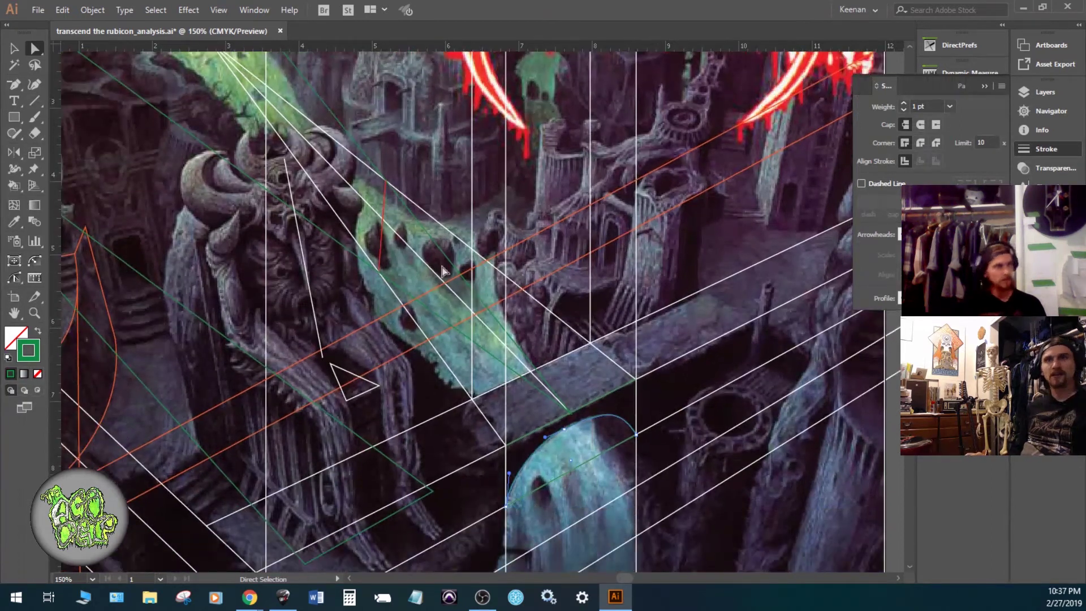
pyautogui.scroll(1, 512, 399)
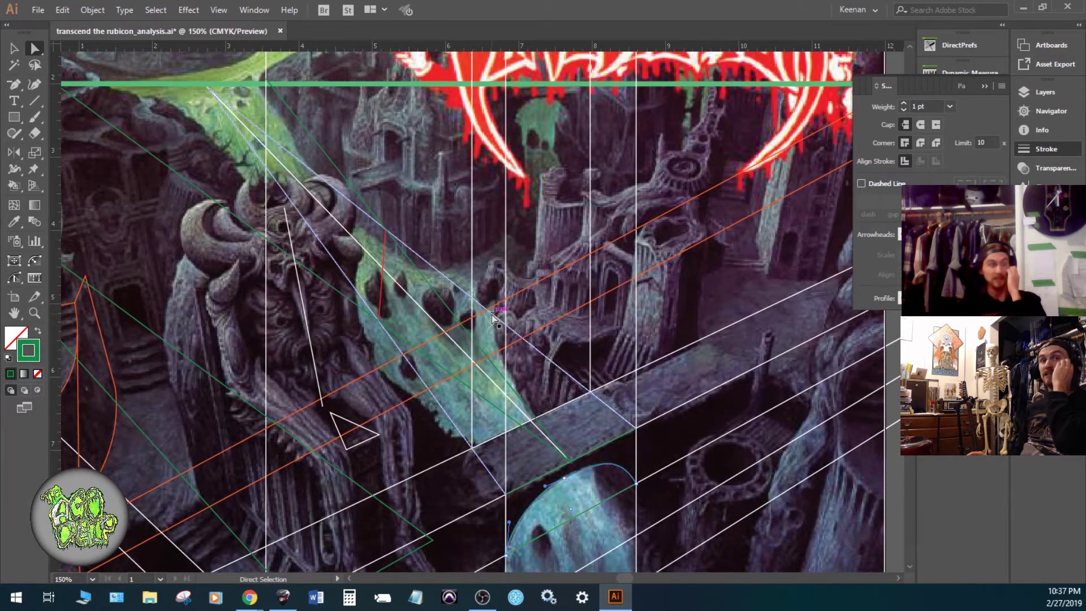
# - Examine where the orange perspective lines meet the far vertical guide and compare them with the cover's other construction lines
pyautogui.scroll(2, 493, 312)
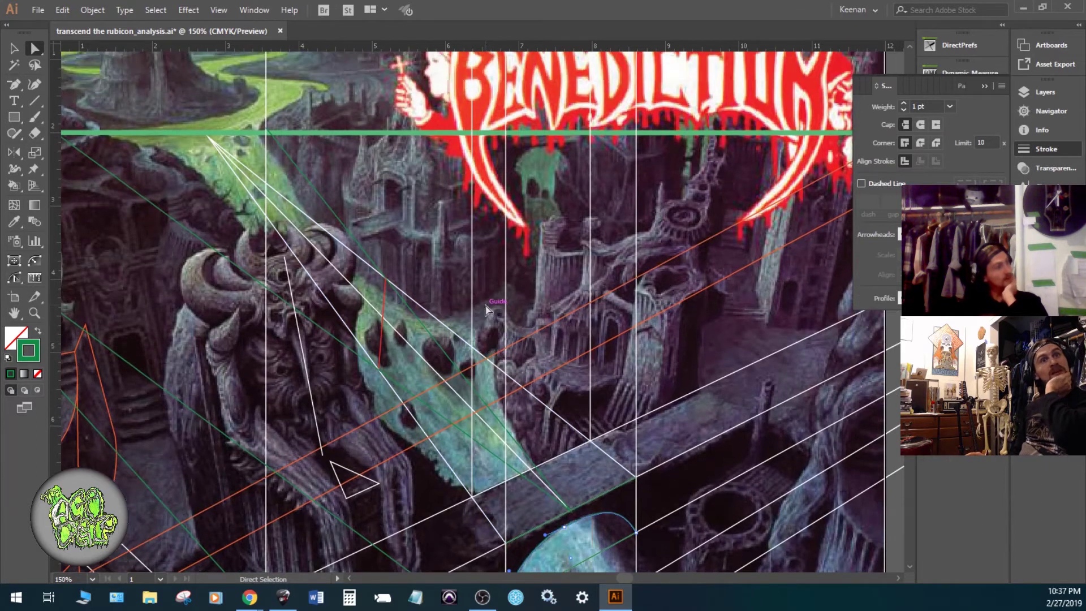
pyautogui.scroll(-2, 484, 300)
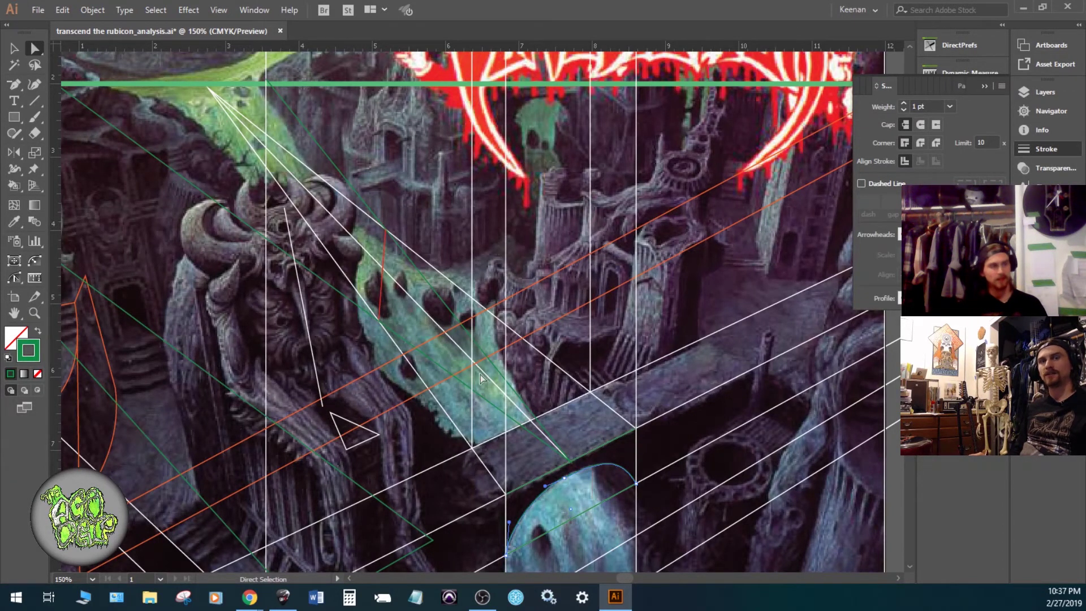
pyautogui.press('space')
pyautogui.moveTo(457, 375); pyautogui.dragTo(722, 156)
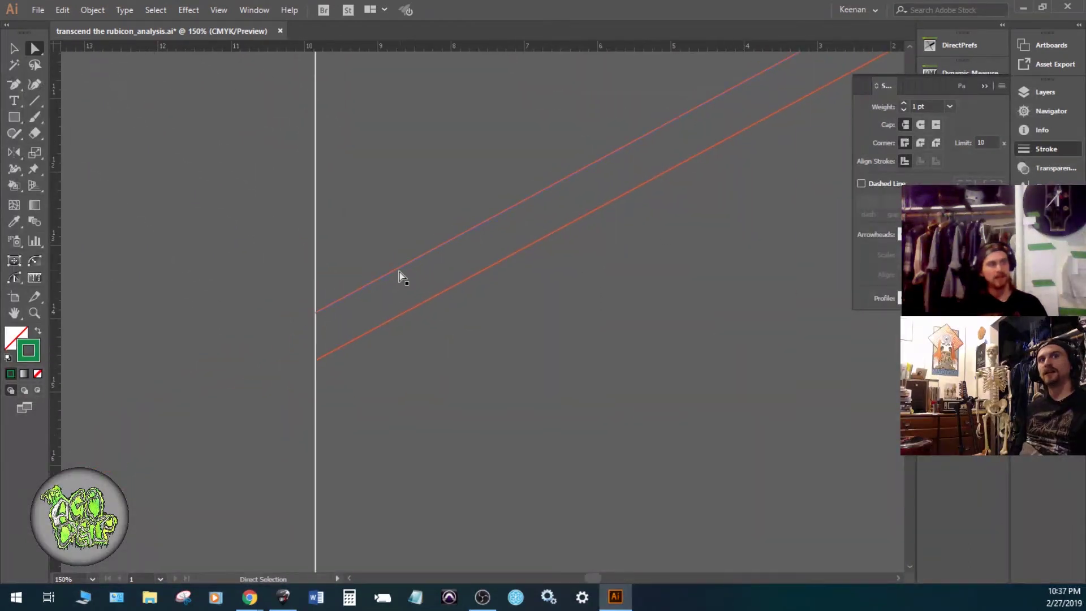
pyautogui.scroll(-2, 312, 335)
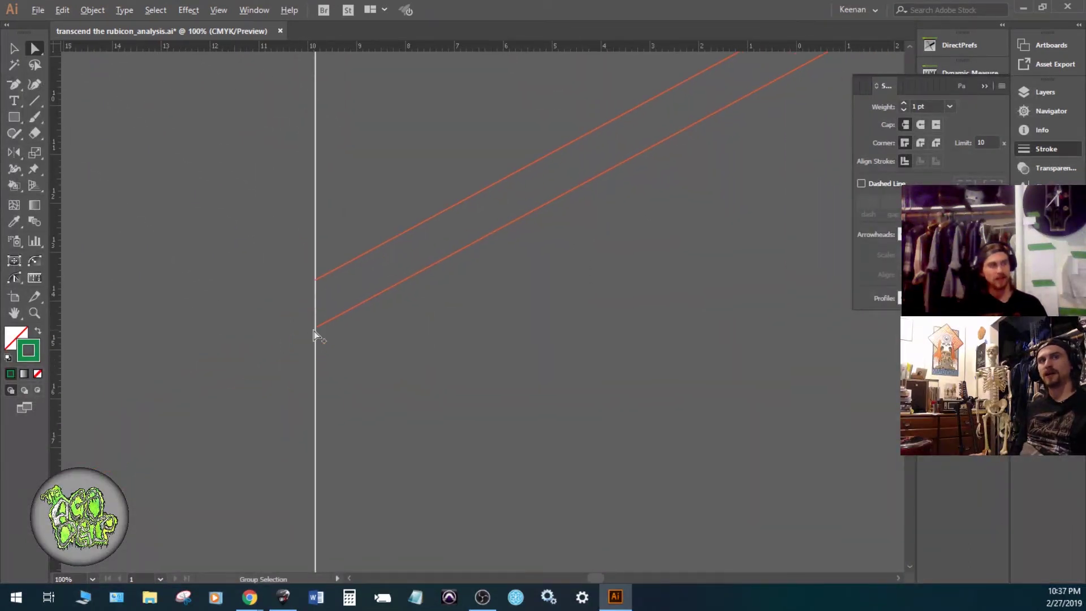
pyautogui.scroll(-2, 314, 334)
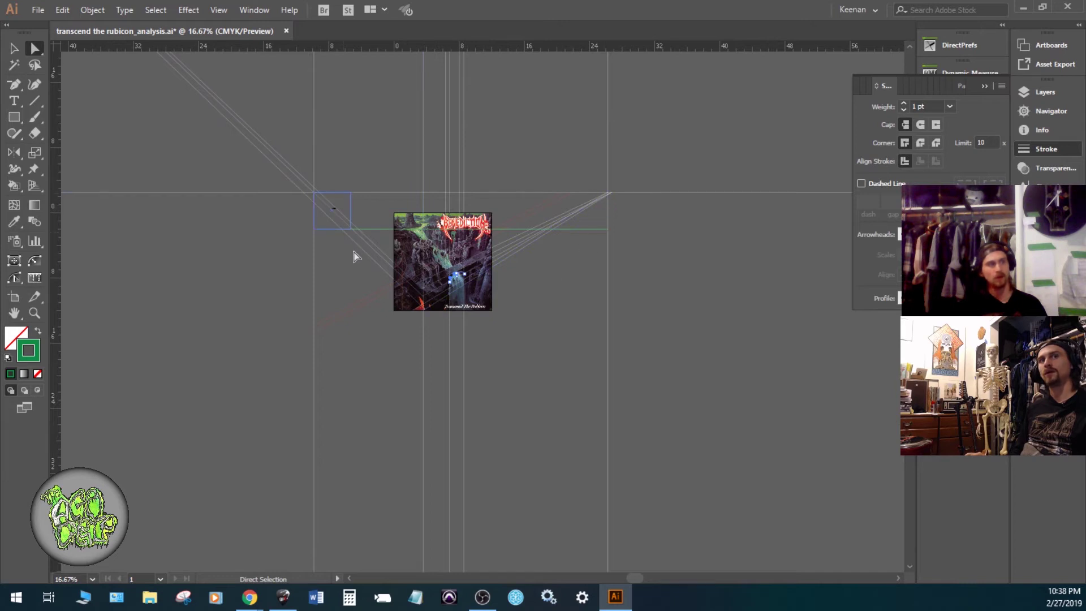
pyautogui.scroll(2, 353, 251)
pyautogui.scroll(4, 430, 329)
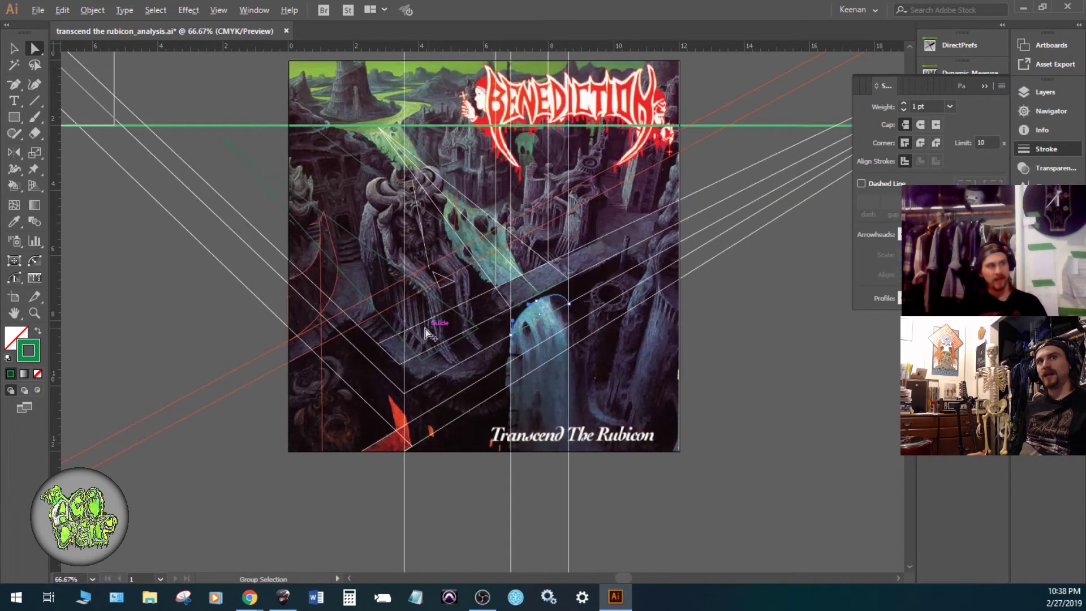
pyautogui.scroll(1, 255, 352)
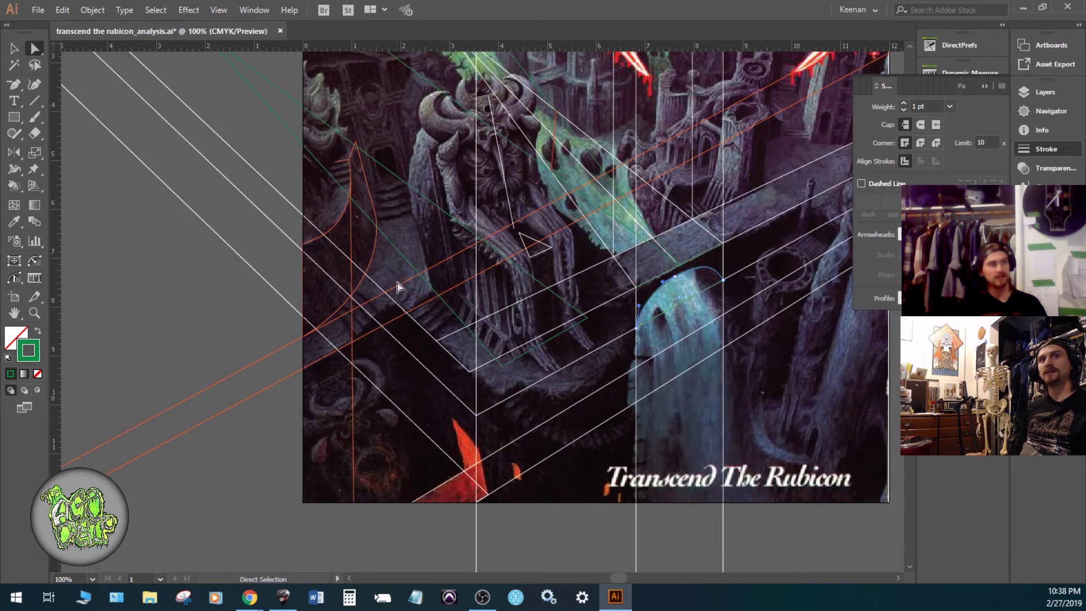
# - Clear the arch selection, review the whole construction layout and select the green horizon line across the cover
pyautogui.click(555, 134)
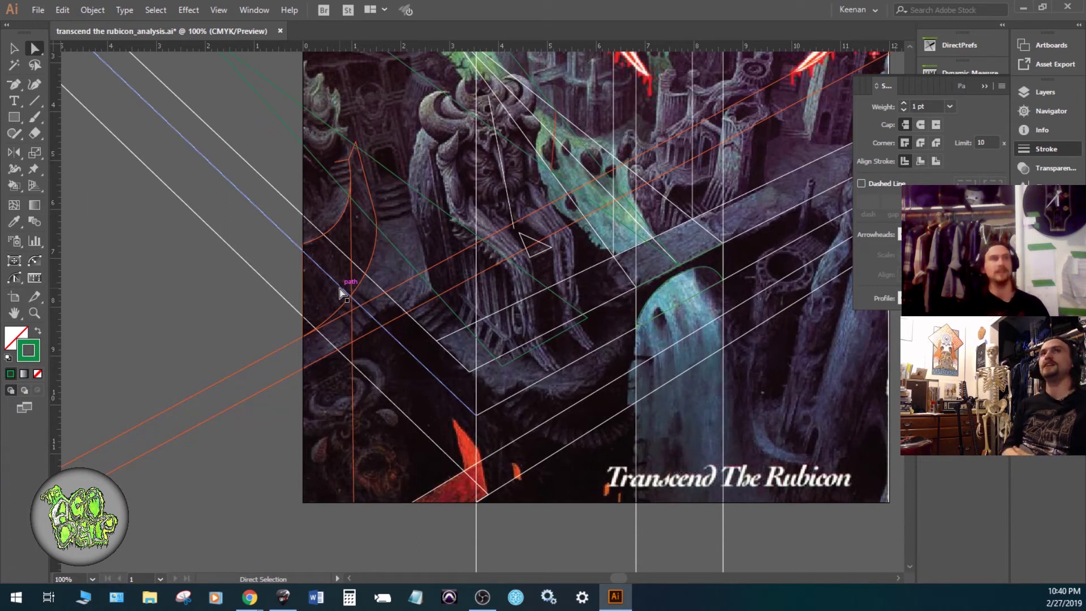
pyautogui.moveTo(342, 291); pyautogui.dragTo(314, 368)
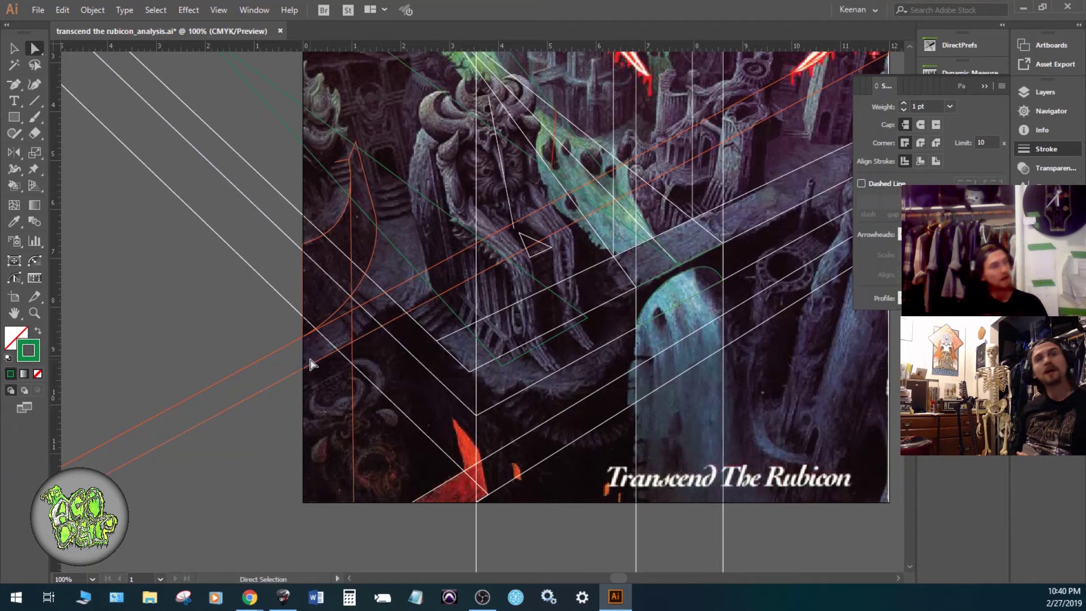
pyautogui.click(637, 242)
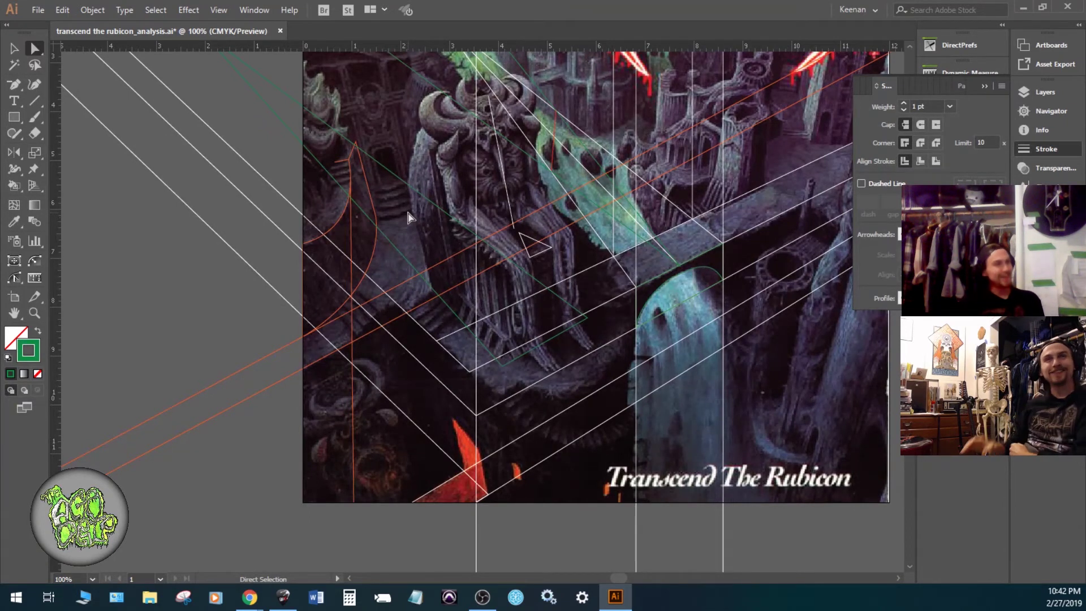
pyautogui.moveTo(556, 175); pyautogui.dragTo(455, 274)
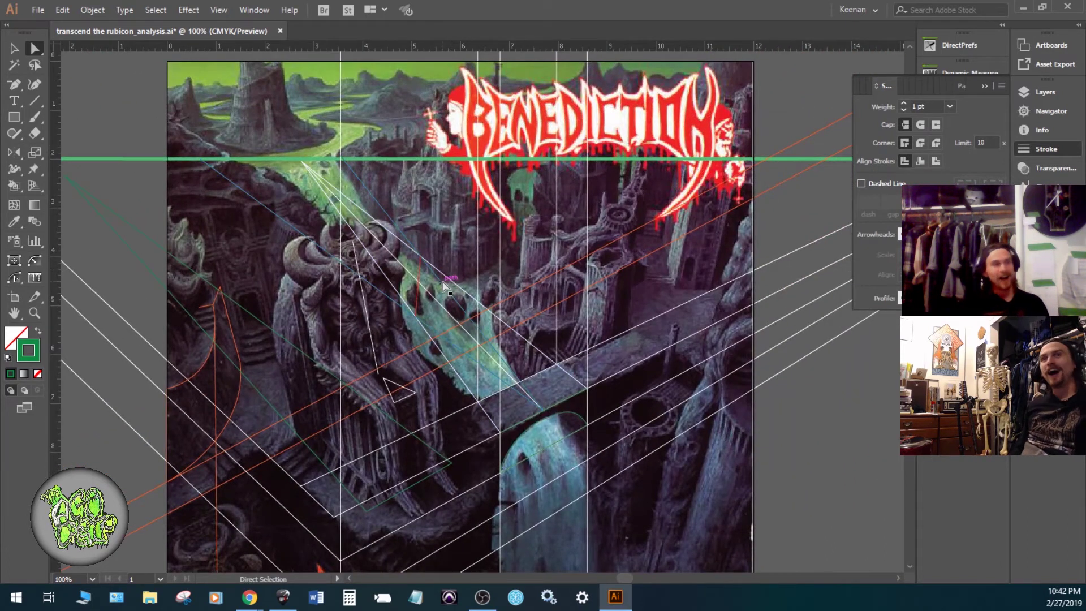
pyautogui.scroll(-1, 442, 282)
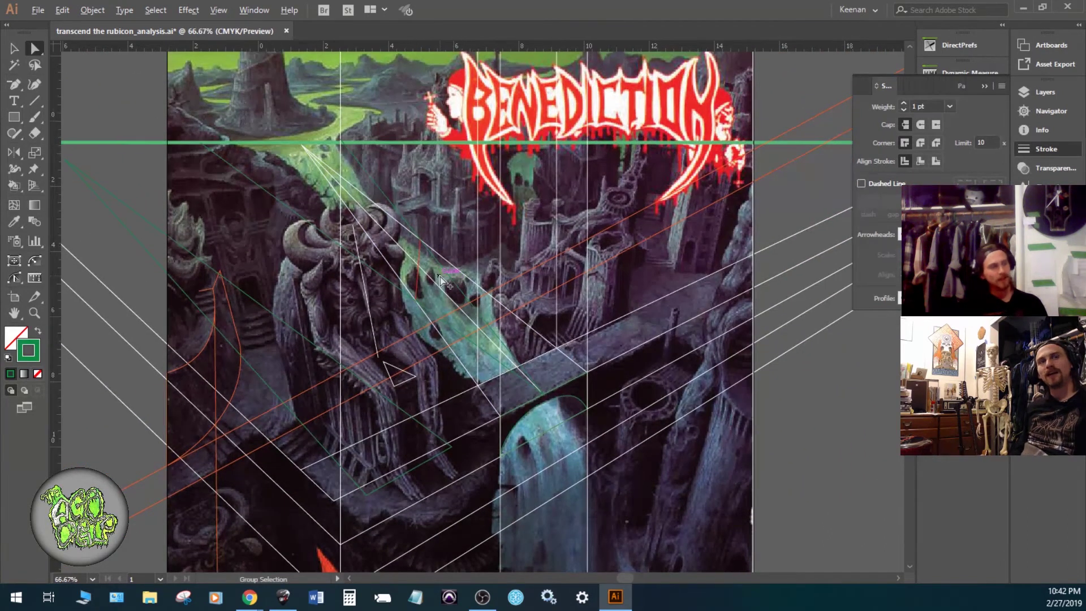
pyautogui.scroll(-1, 441, 280)
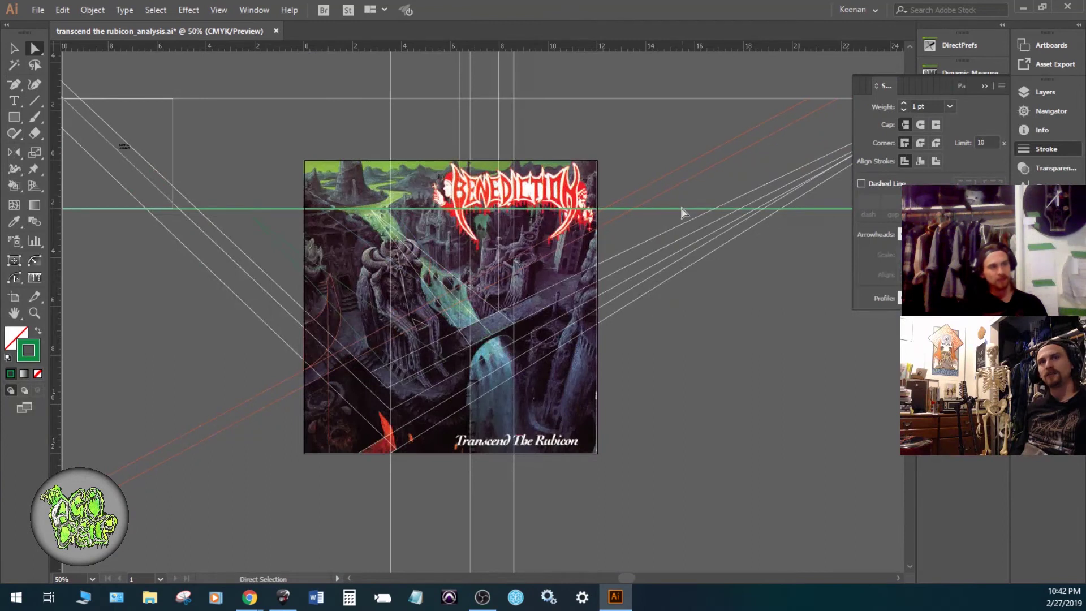
pyautogui.scroll(3, 531, 250)
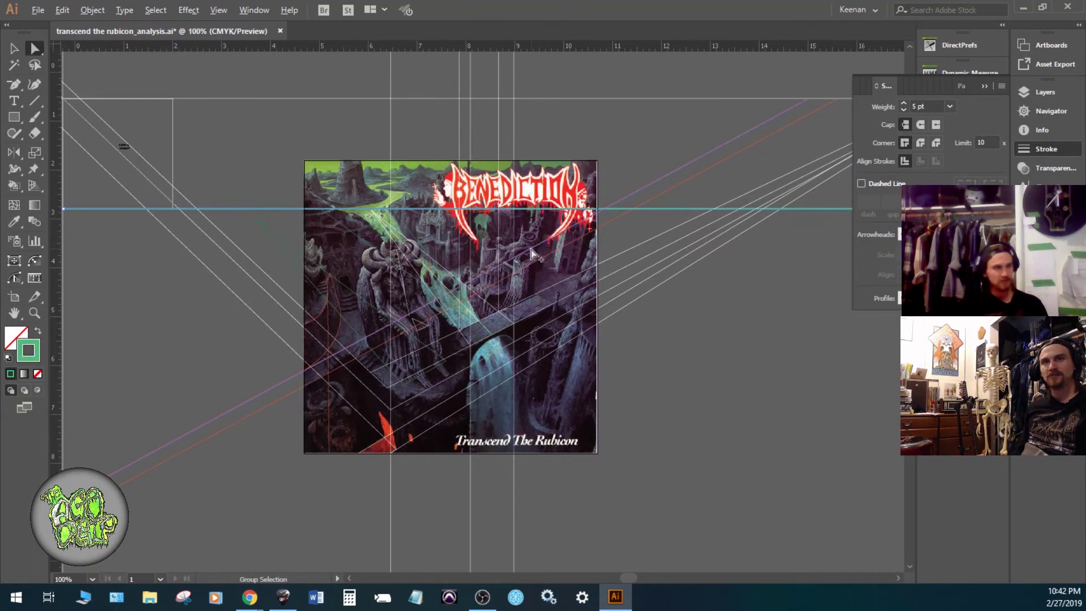
pyautogui.moveTo(421, 232); pyautogui.dragTo(500, 257)
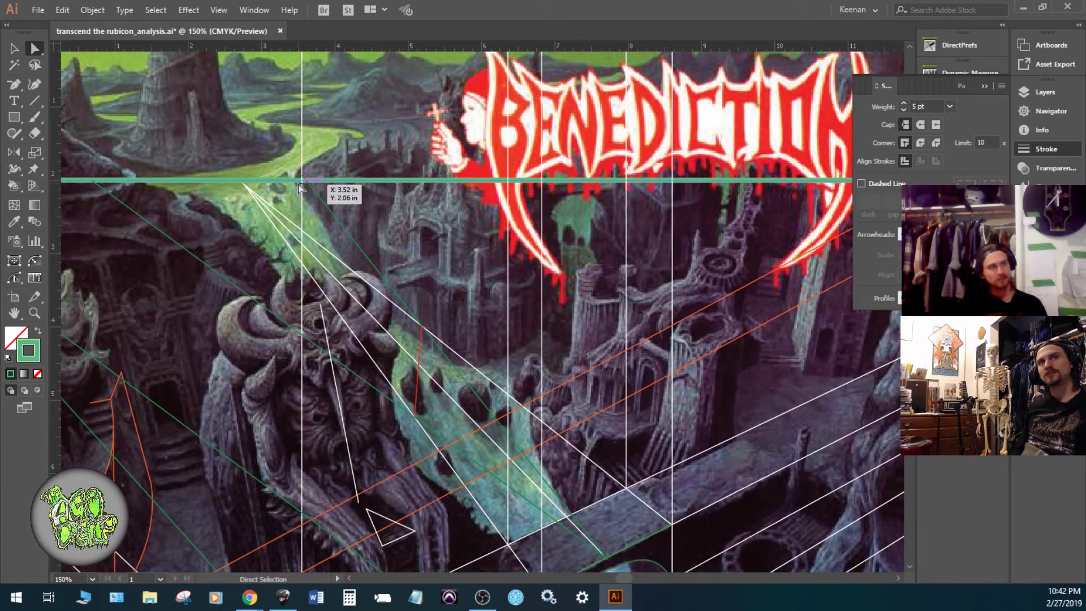
# - Select the vertical white guide through the statue platform's corner and follow it from the cover's lower edge to the horizon
pyautogui.scroll(-4, 297, 185)
pyautogui.scroll(-10, 297, 191)
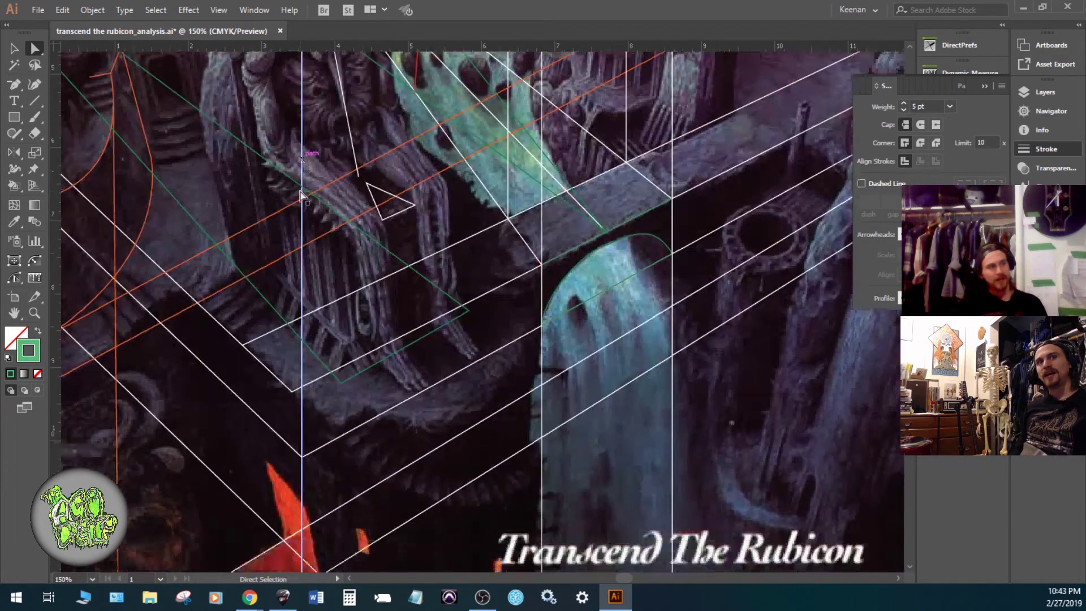
pyautogui.click(302, 473)
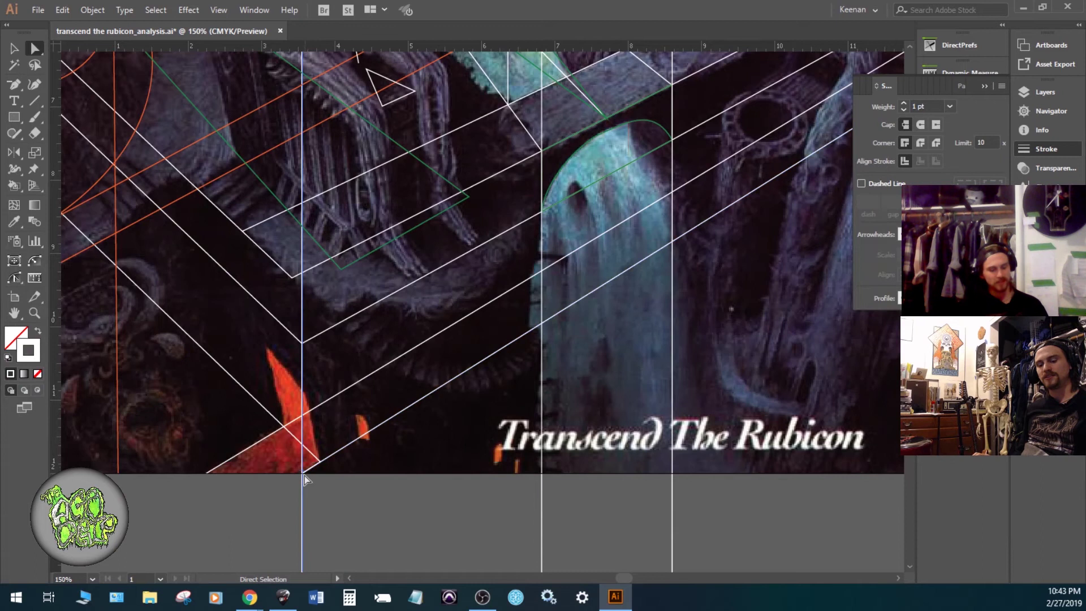
pyautogui.scroll(-20, 303, 477)
pyautogui.scroll(8, 304, 477)
pyautogui.scroll(1, 304, 476)
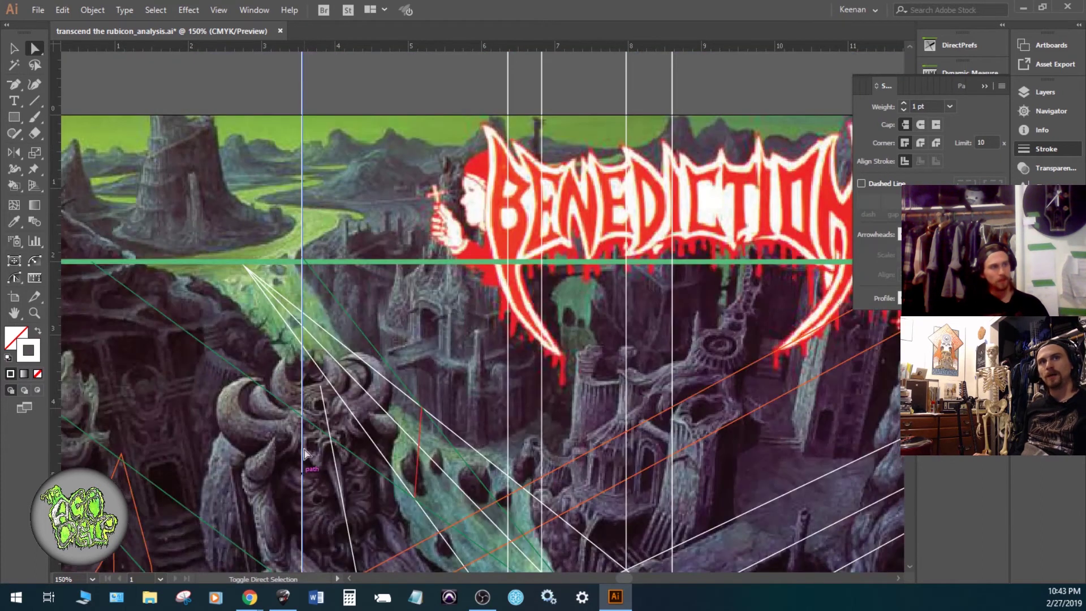
pyautogui.scroll(5, 302, 260)
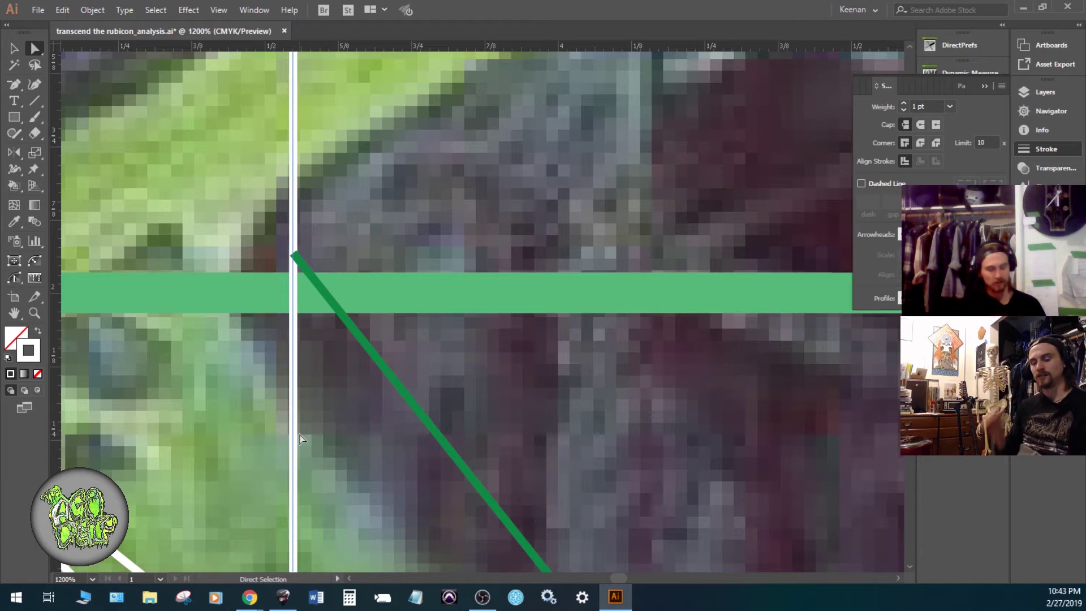
# - Select the green lines starting near the horizon and trace them down the river to the bridge's front edge
pyautogui.click(295, 256)
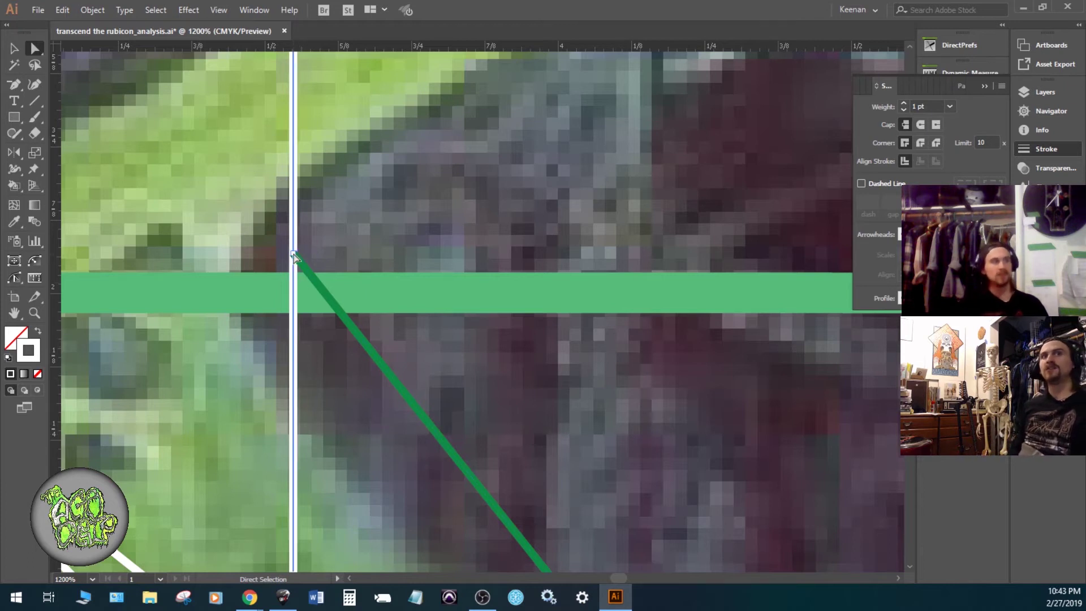
pyautogui.keyDown('alt'); pyautogui.click(386, 370); pyautogui.keyUp('alt')
pyautogui.scroll(-3, 388, 368)
pyautogui.scroll(-2, 389, 366)
pyautogui.moveTo(389, 367); pyautogui.dragTo(351, 130)
pyautogui.moveTo(350, 283); pyautogui.dragTo(323, 239)
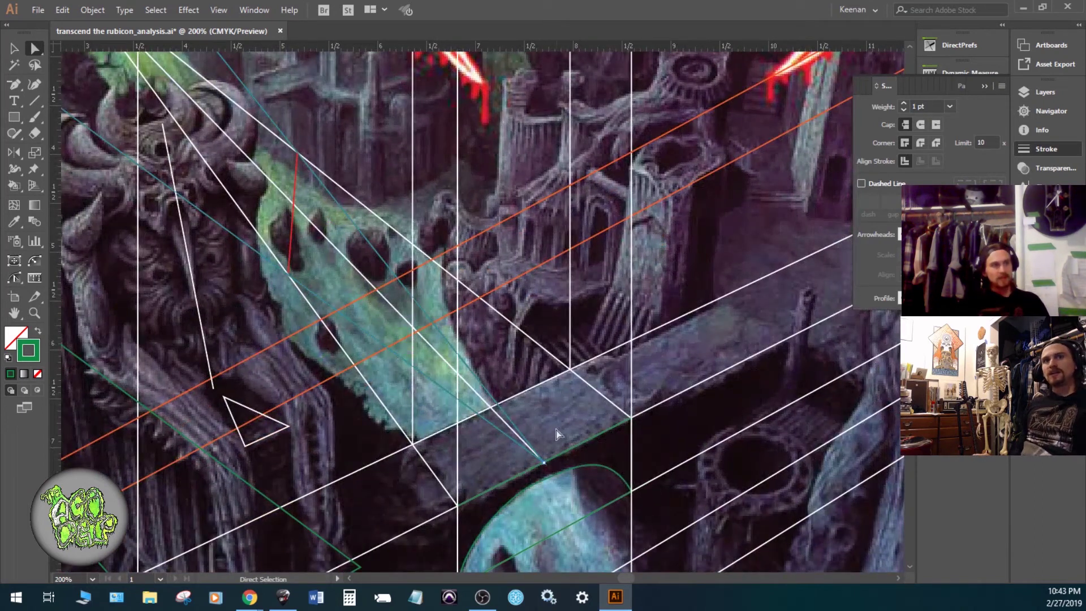
pyautogui.moveTo(278, 288); pyautogui.dragTo(510, 422)
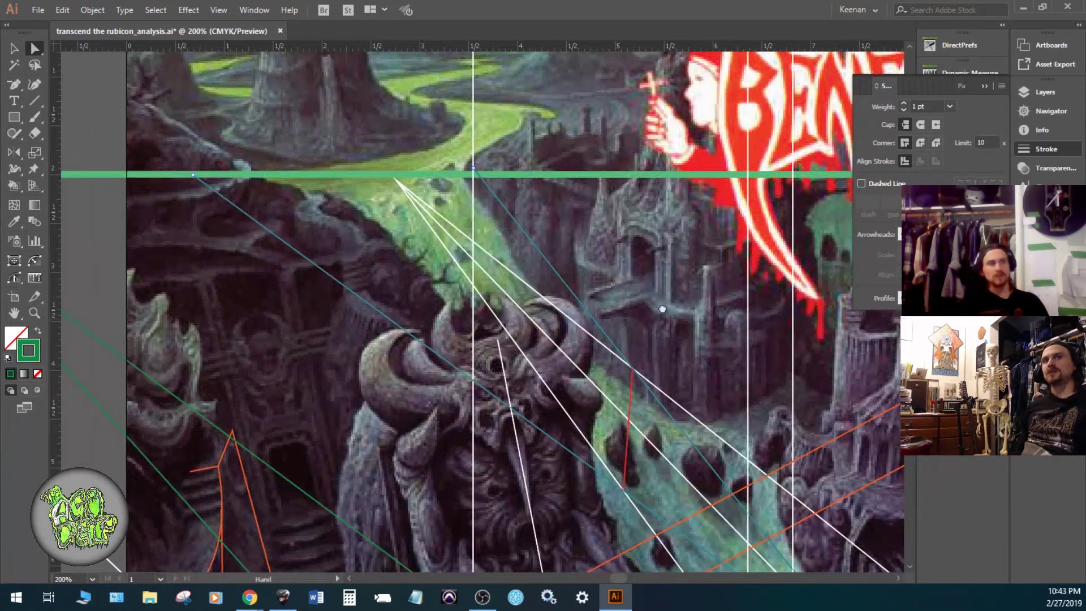
pyautogui.moveTo(676, 319); pyautogui.dragTo(416, 136)
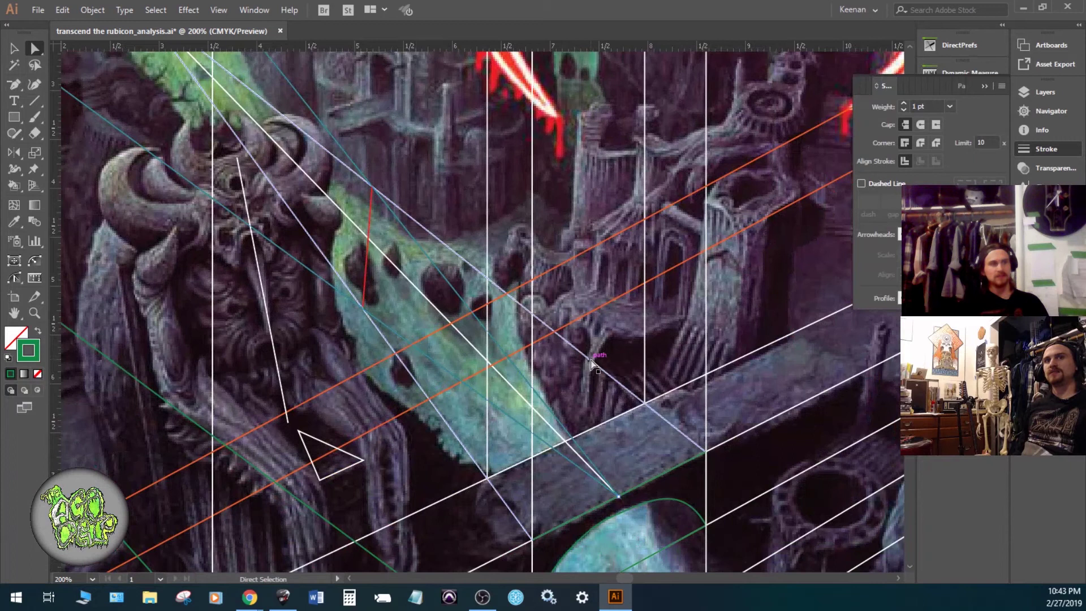
# - Select the white converging lines that reach the bridge's corners to check their course, and clear the selection
pyautogui.click(470, 408)
pyautogui.click(444, 417)
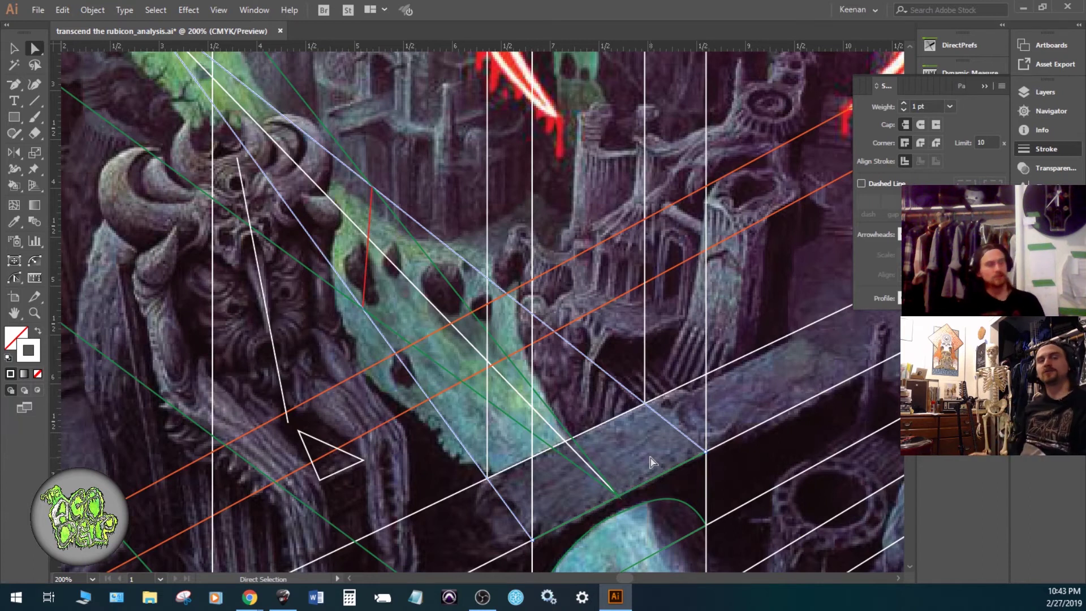
pyautogui.click(636, 420)
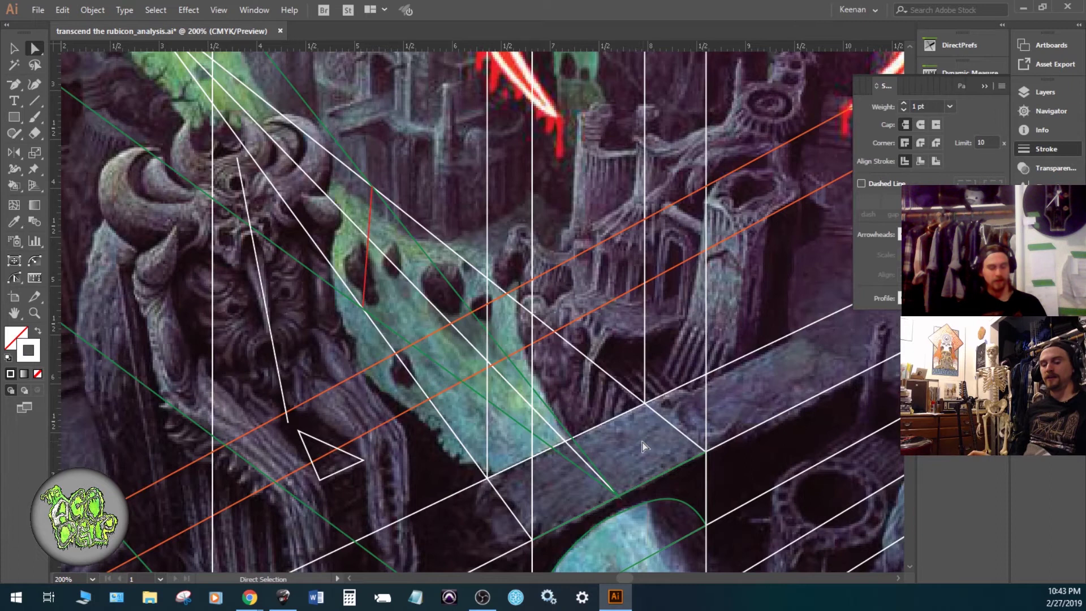
# - Inspect the bridge's green front edge up close, comparing the point where the diagonals meet with the arch's peak
pyautogui.scroll(5, 639, 455)
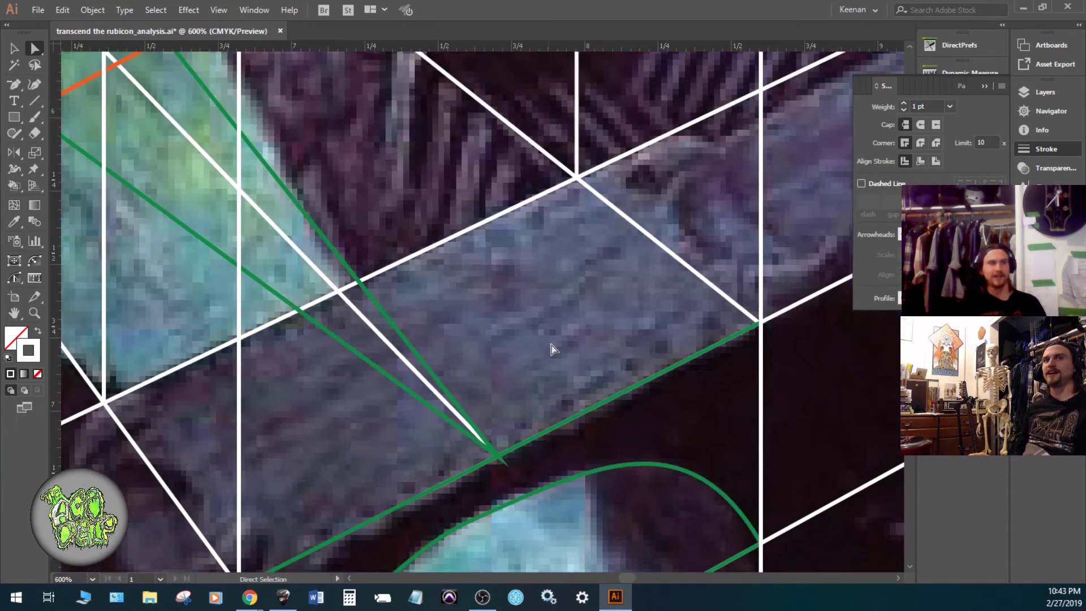
pyautogui.moveTo(616, 428); pyautogui.dragTo(567, 351)
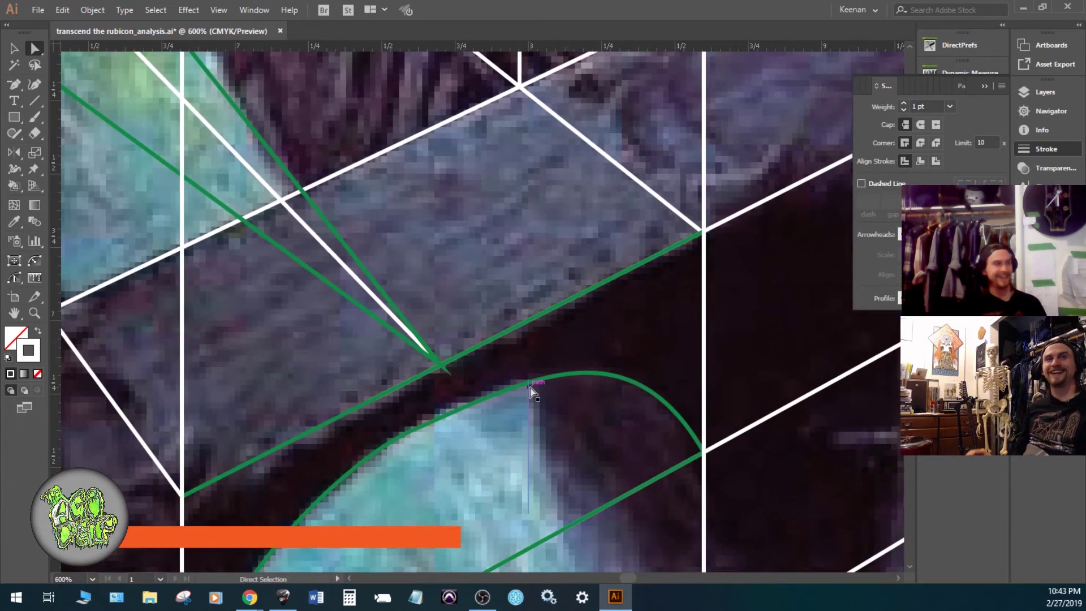
pyautogui.scroll(-1, 531, 393)
pyautogui.scroll(-1, 616, 332)
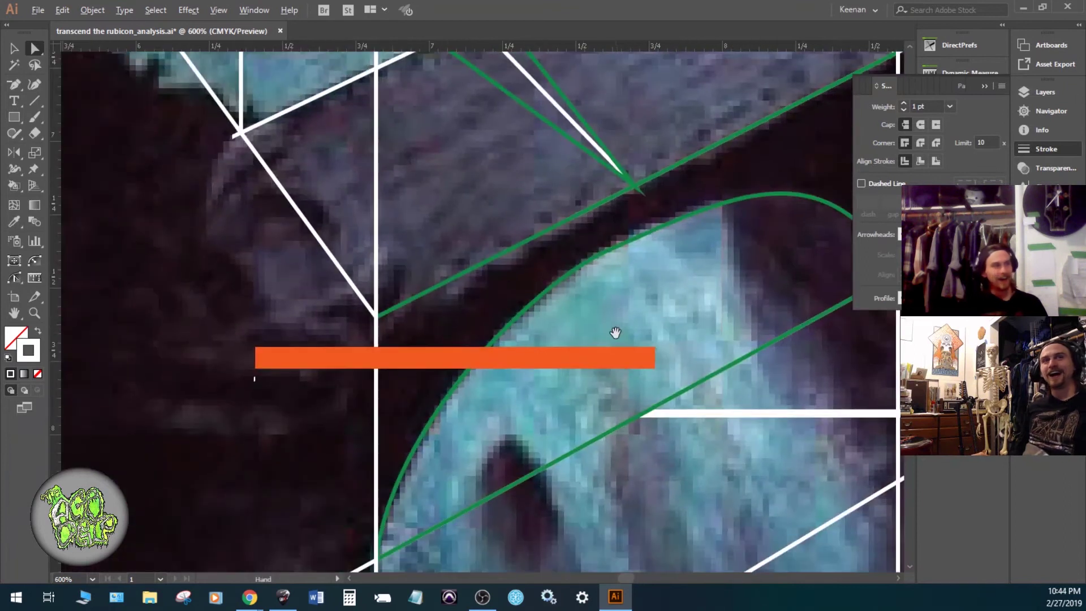
pyautogui.hotkey('alt', 'space')
pyautogui.press('Escape')
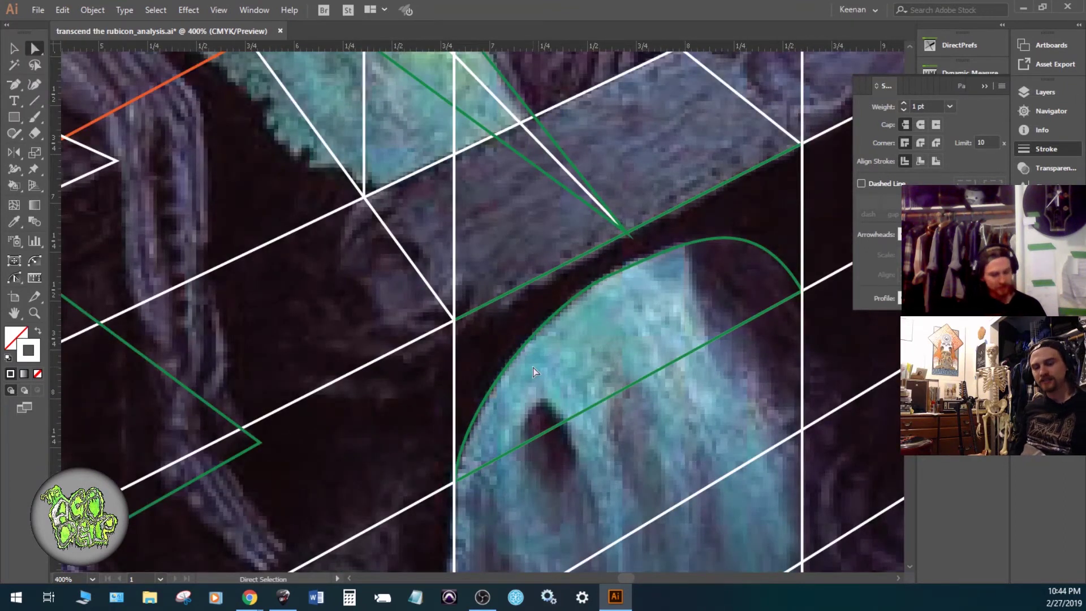
pyautogui.scroll(1, 535, 369)
pyautogui.scroll(1, 535, 378)
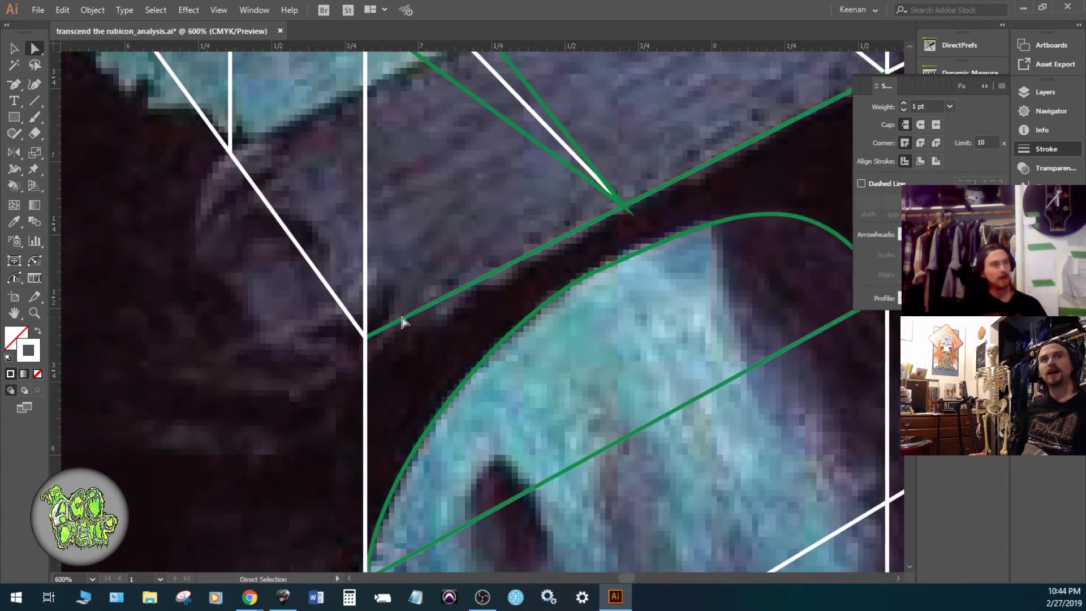
pyautogui.scroll(3, 401, 316)
pyautogui.hscroll(4, 402, 317)
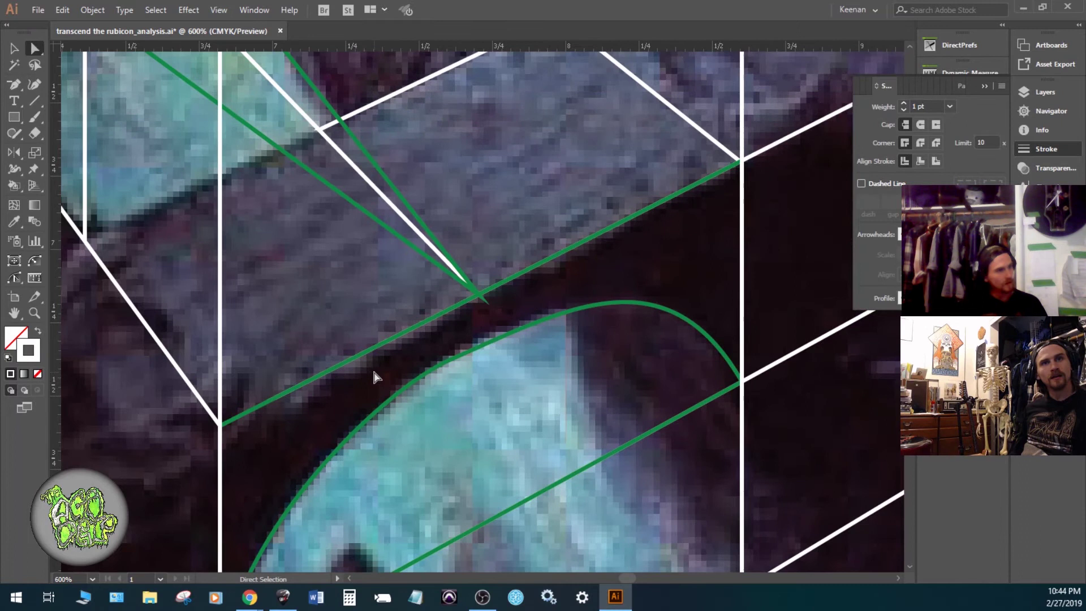
# - Measure the distance and angle of the bridge's green front edge between its two vertical guides with the Dynamic Measure tool
pyautogui.click(230, 422)
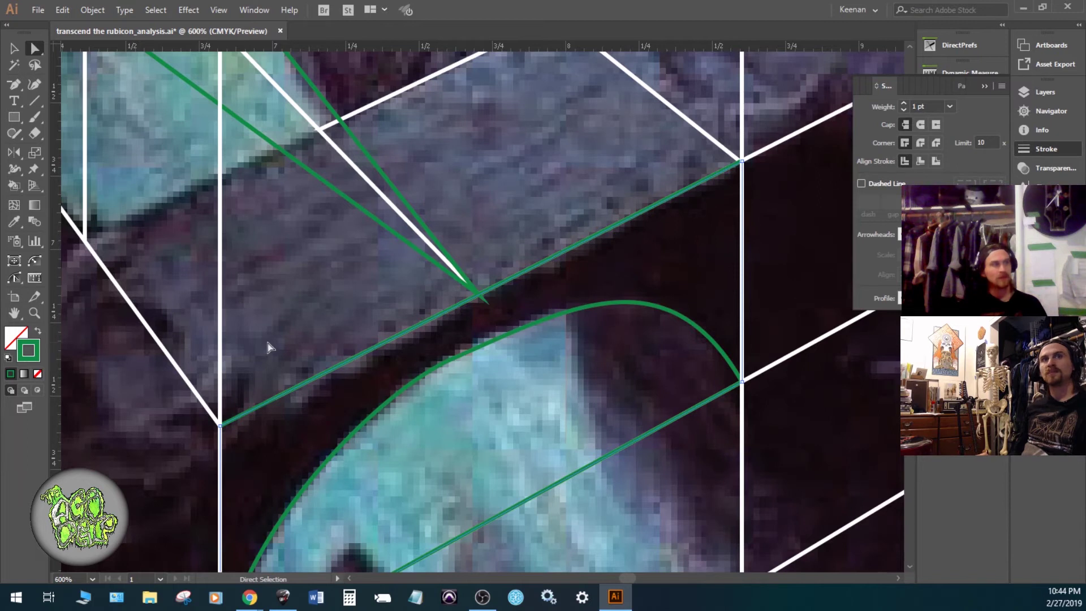
pyautogui.click(35, 277)
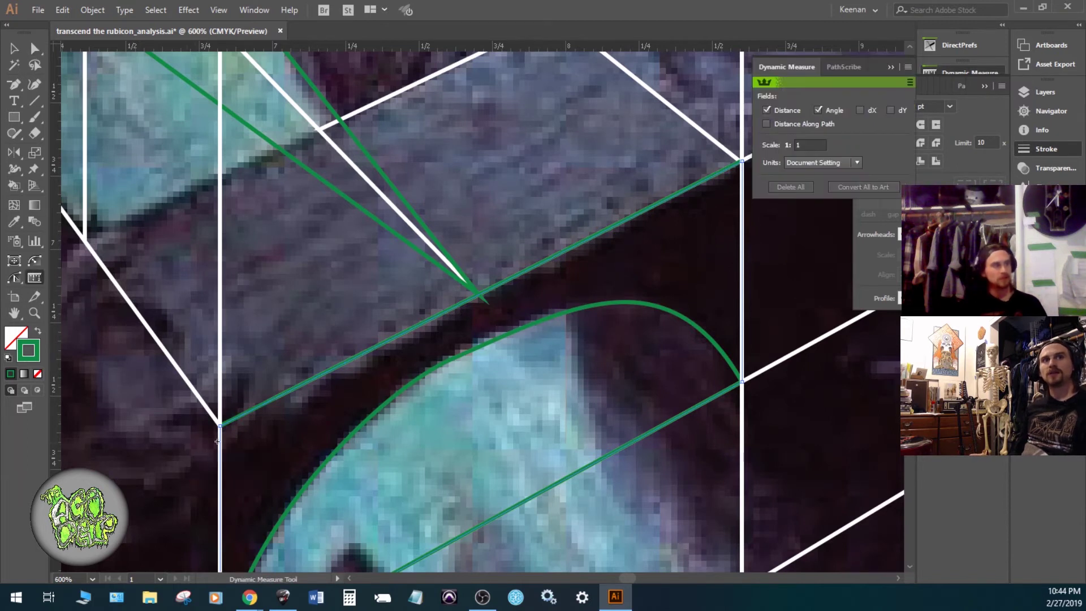
pyautogui.moveTo(219, 425); pyautogui.dragTo(742, 161)
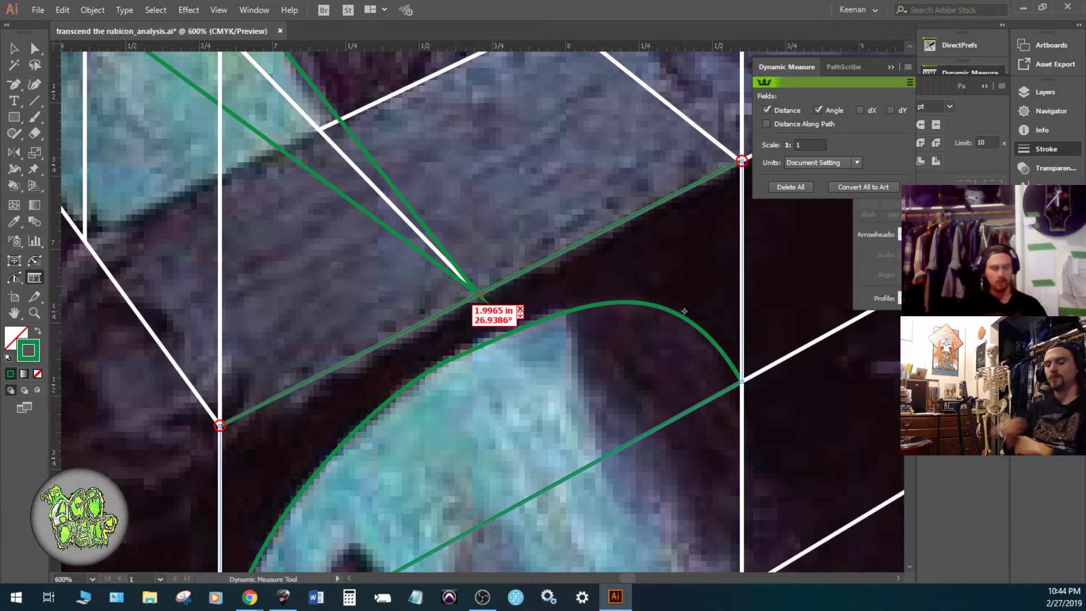
pyautogui.scroll(3, 508, 292)
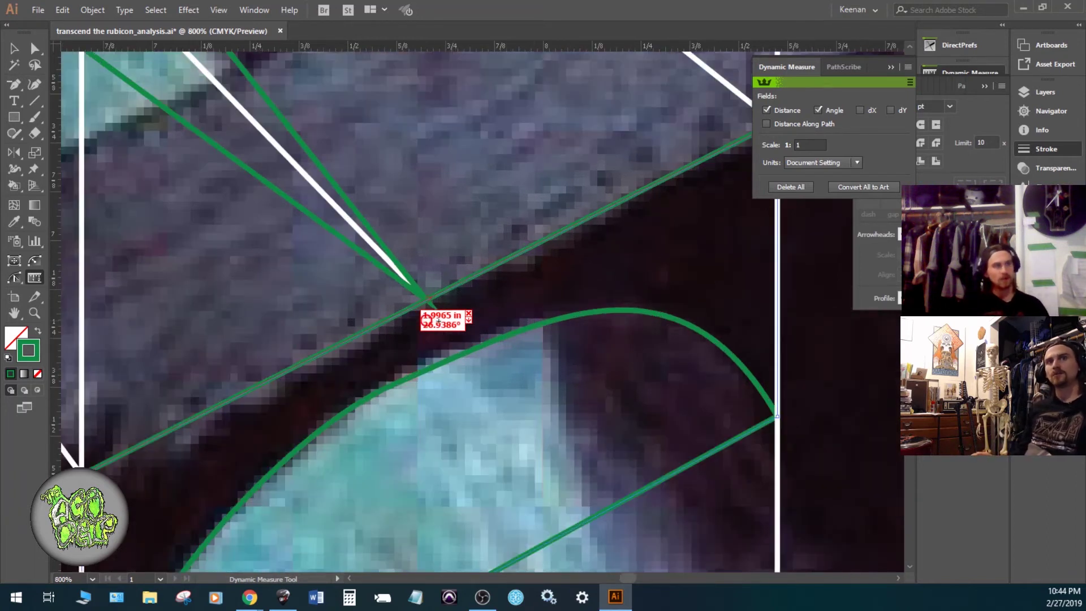
# - Move the ends of the white centre line and the green diagonals onto the midpoint of the bridge's measured front edge
pyautogui.scroll(2, 433, 321)
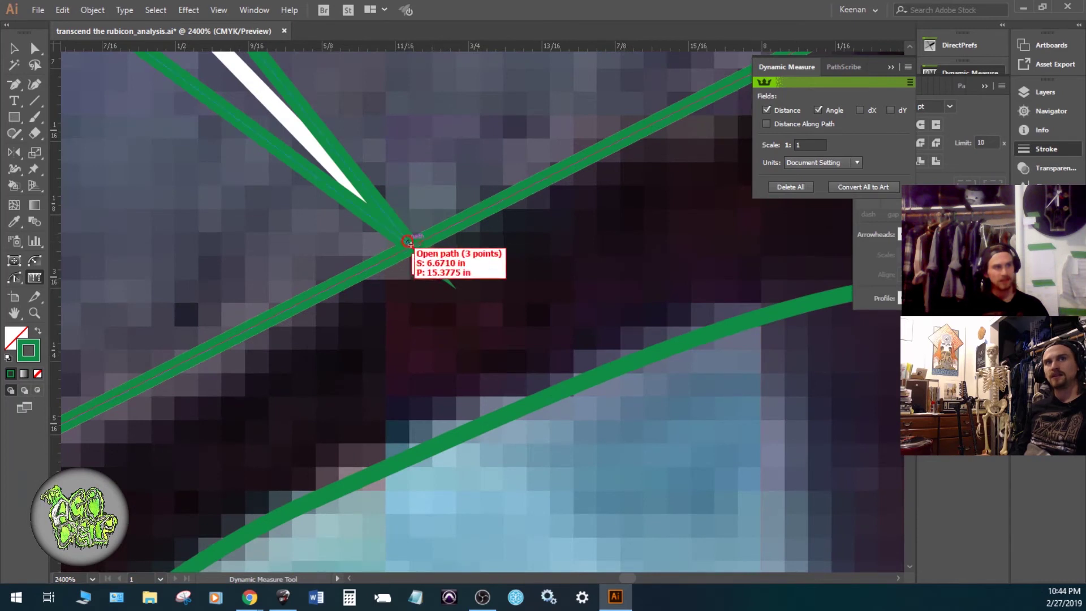
pyautogui.press('a')
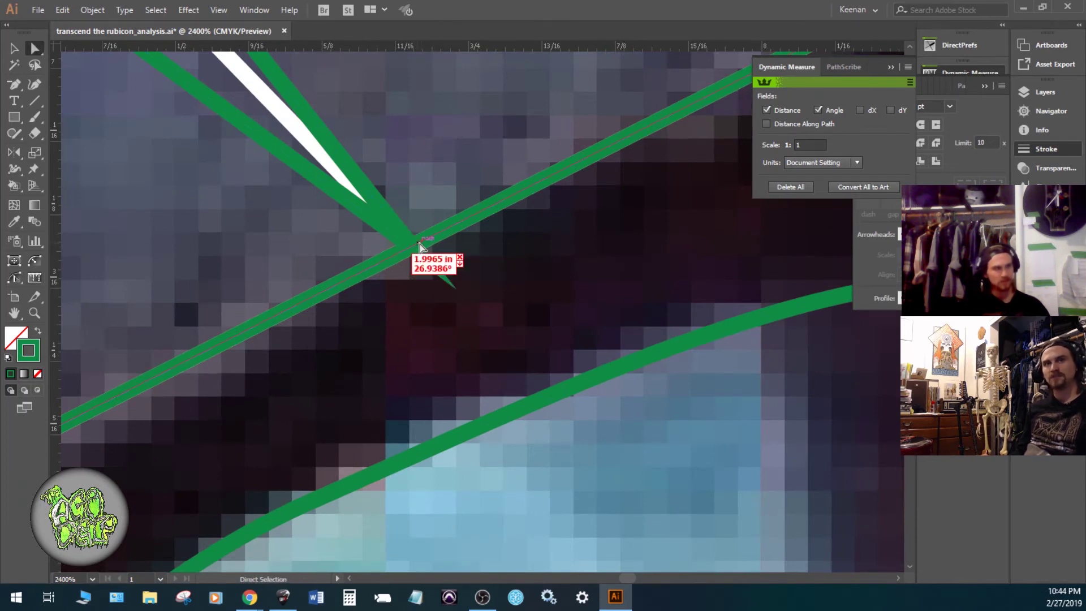
pyautogui.click(351, 189)
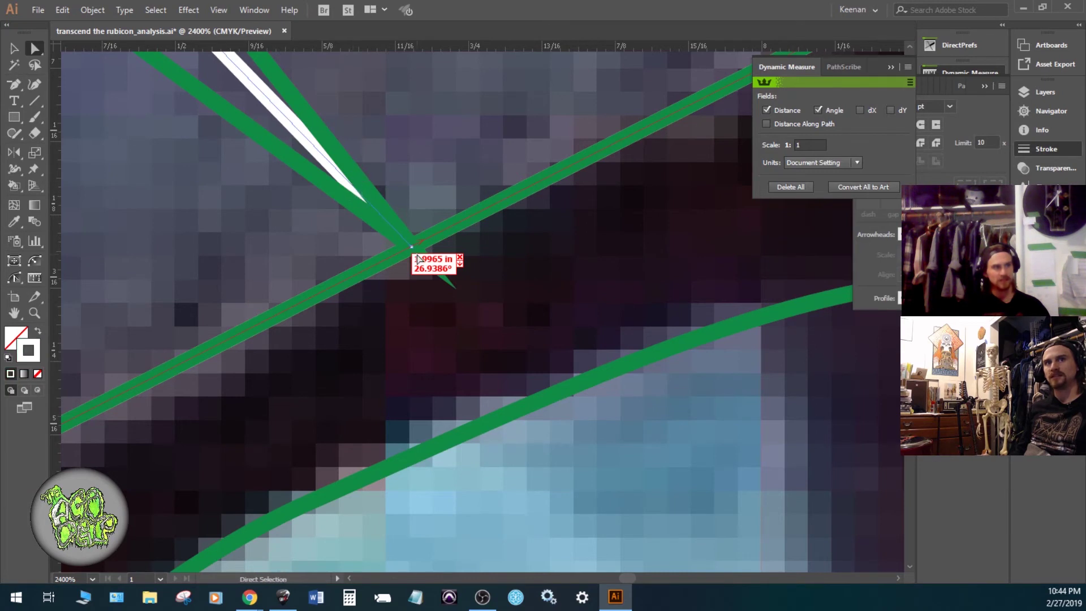
pyautogui.moveTo(413, 248); pyautogui.dragTo(418, 245)
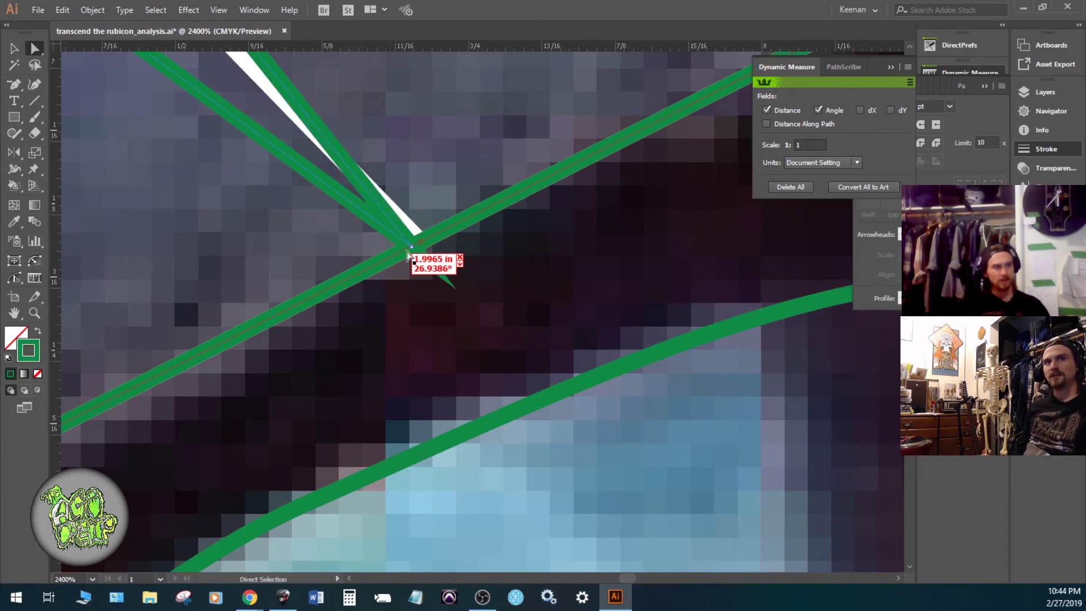
pyautogui.moveTo(420, 244); pyautogui.dragTo(424, 245)
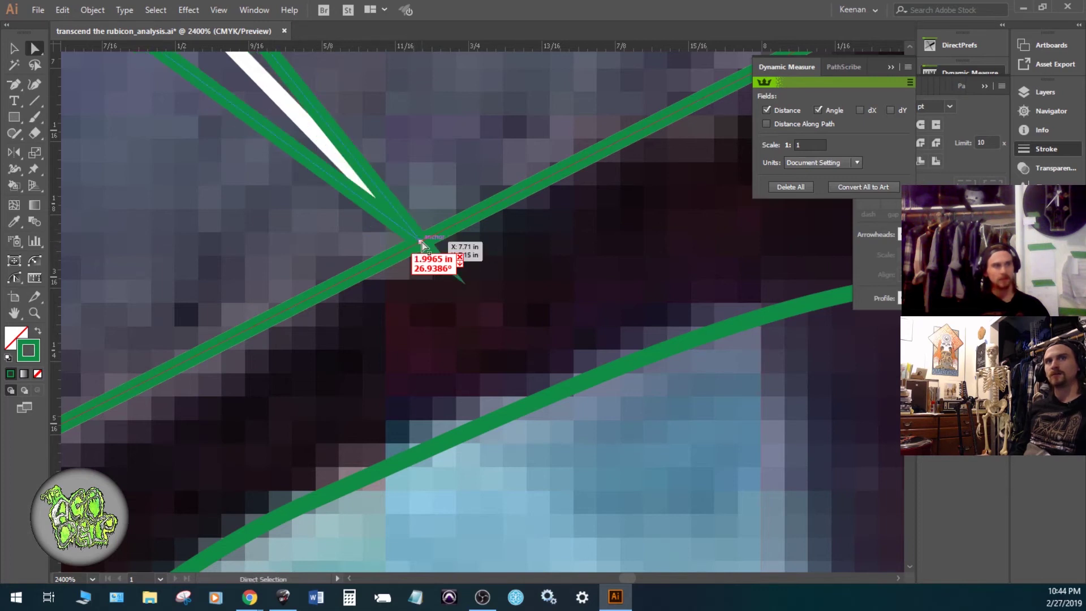
pyautogui.press('ctrl')
pyautogui.scroll(-4, 513, 252)
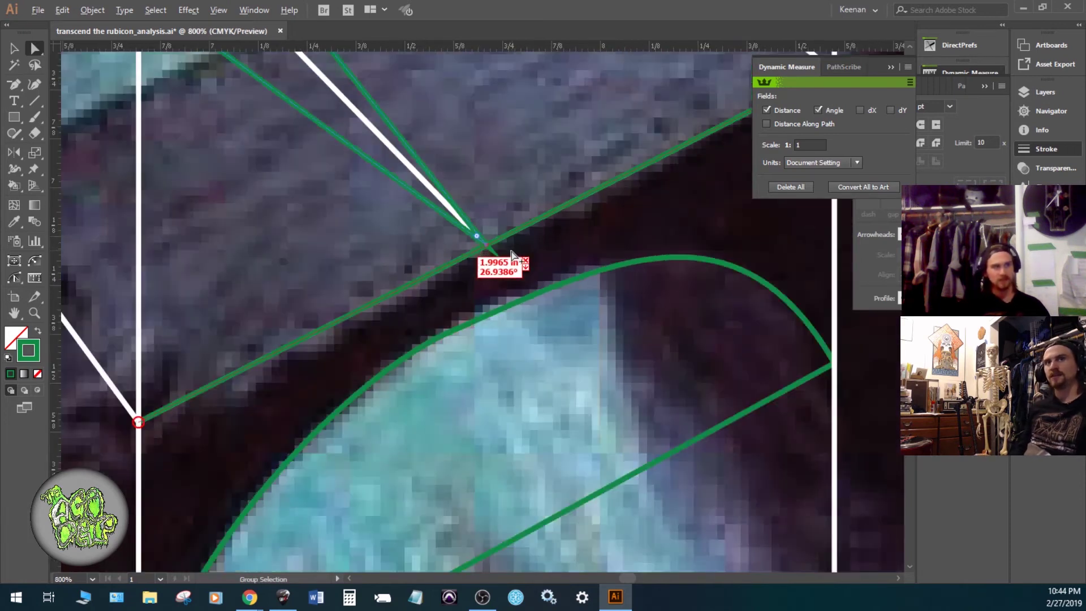
pyautogui.scroll(-2, 510, 252)
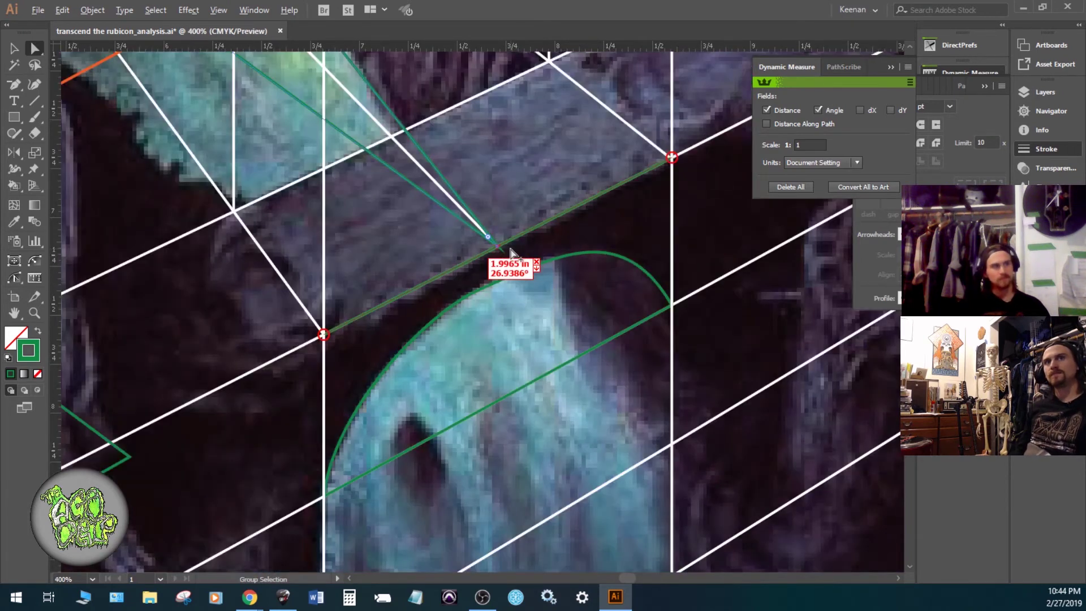
pyautogui.moveTo(511, 252); pyautogui.dragTo(507, 248)
# - Select the line along the bridge's front edge and check up close where the diagonals meet it
pyautogui.click(260, 370)
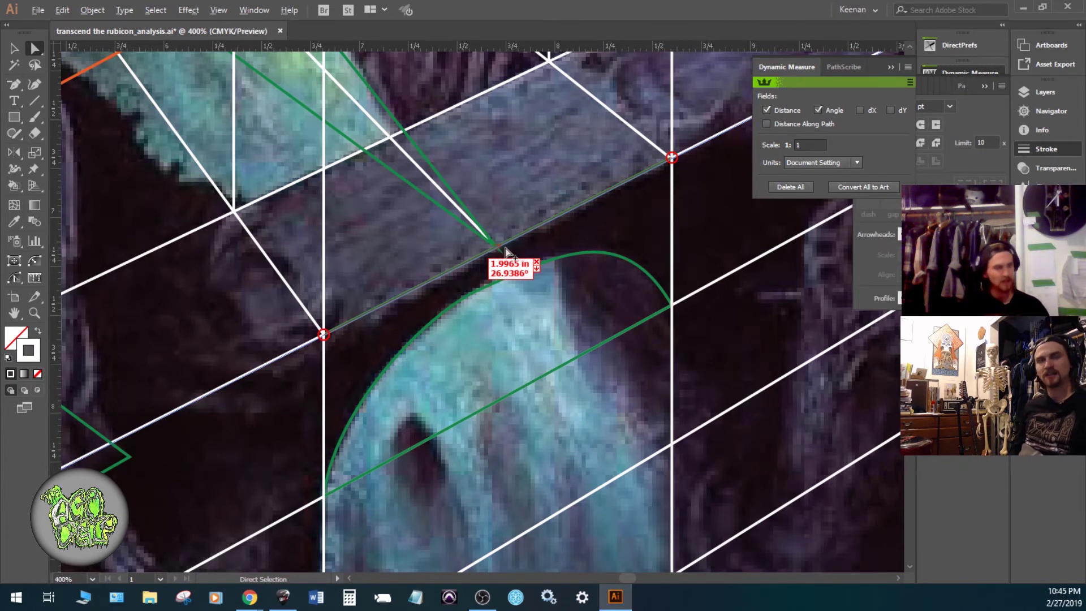
pyautogui.scroll(3, 505, 251)
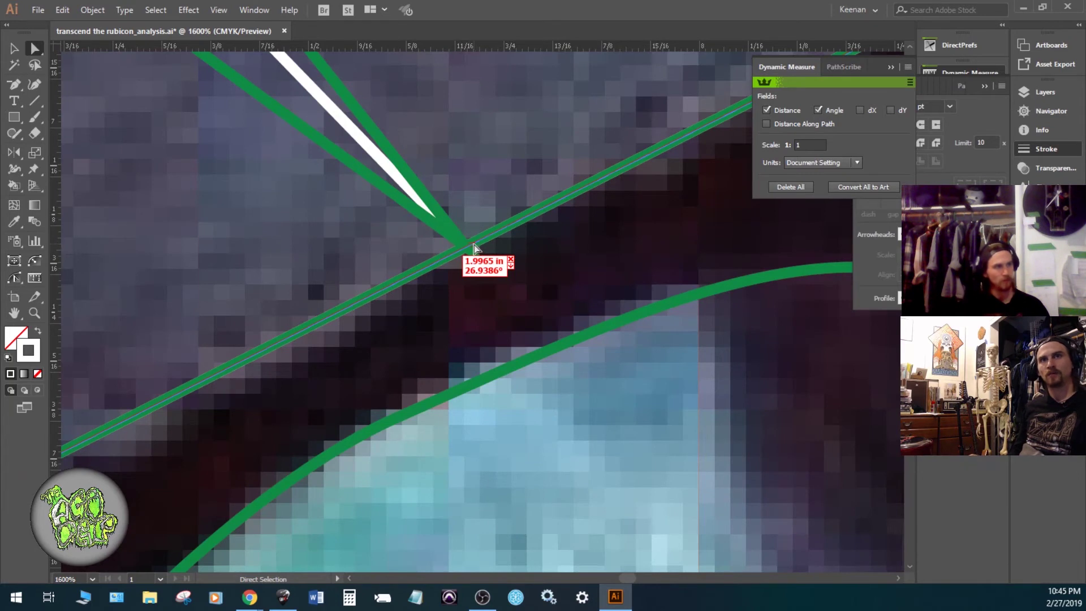
pyautogui.scroll(-4, 489, 263)
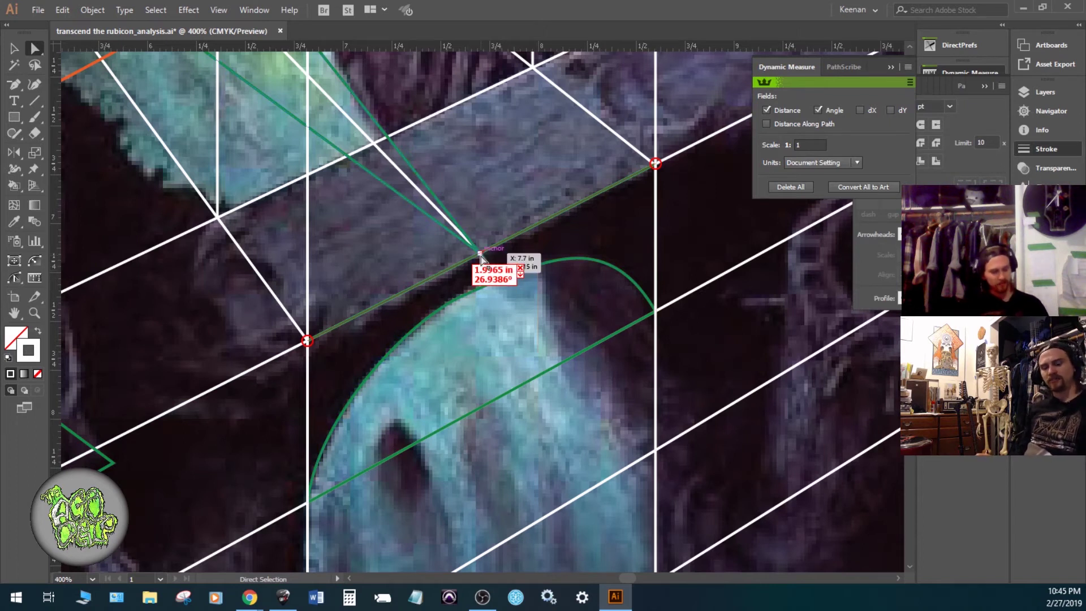
pyautogui.scroll(2, 478, 257)
pyautogui.scroll(1, 477, 257)
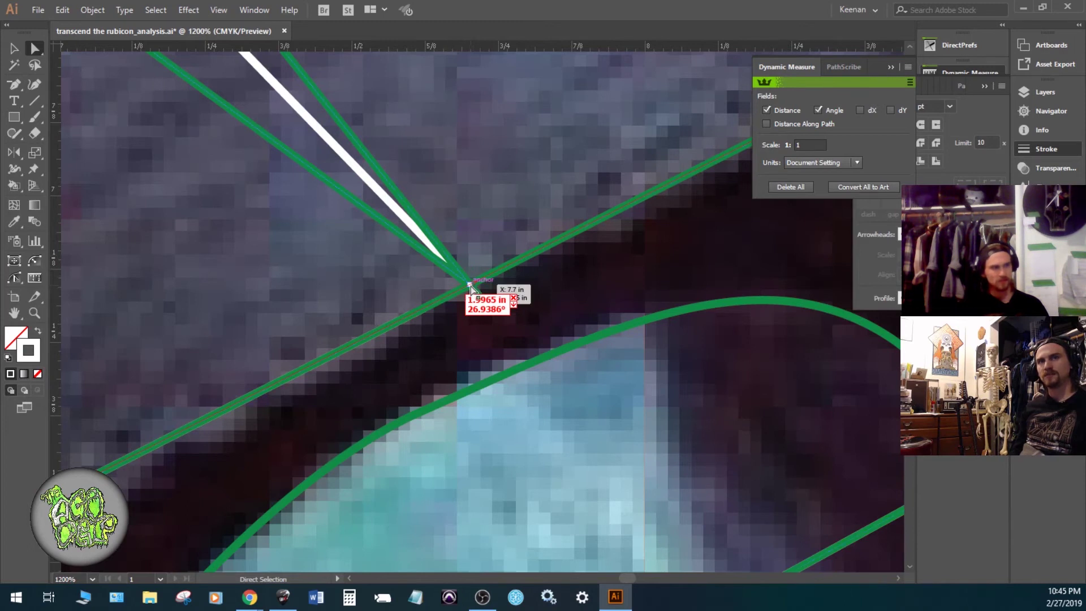
pyautogui.scroll(-2, 470, 288)
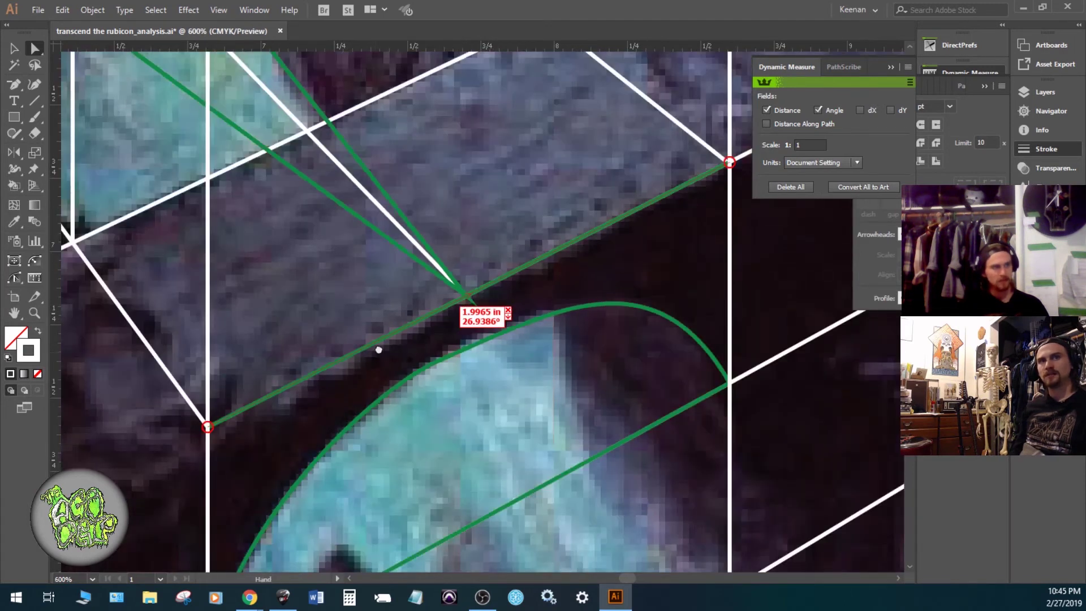
pyautogui.moveTo(376, 346); pyautogui.dragTo(349, 352)
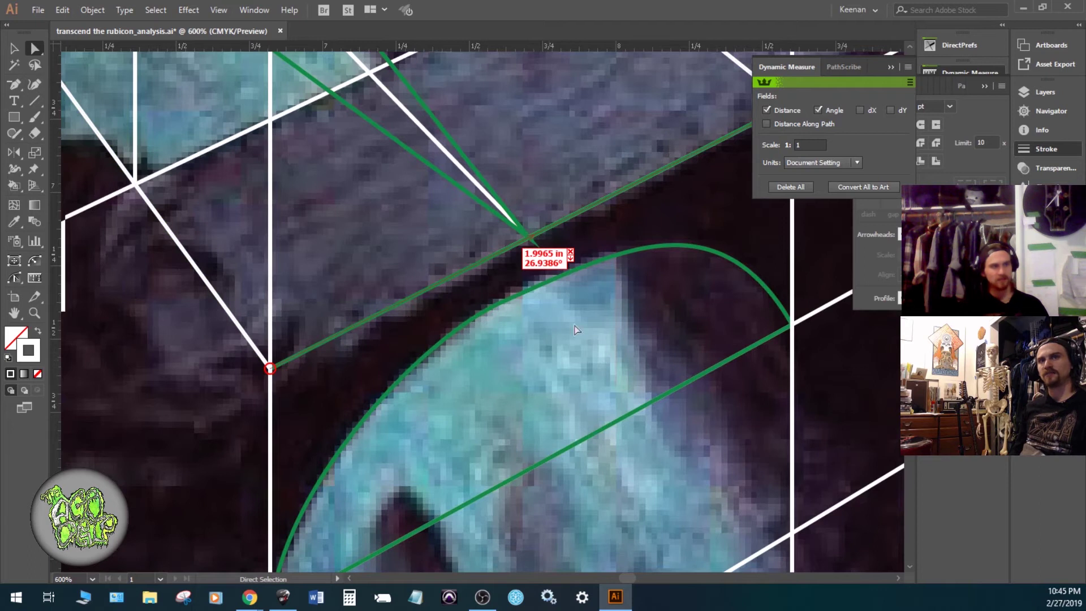
# - Measure the bridge's front edge from the diagonals' meeting point to its left-hand vertical guide, clearing the measurements before and after
pyautogui.click(790, 187)
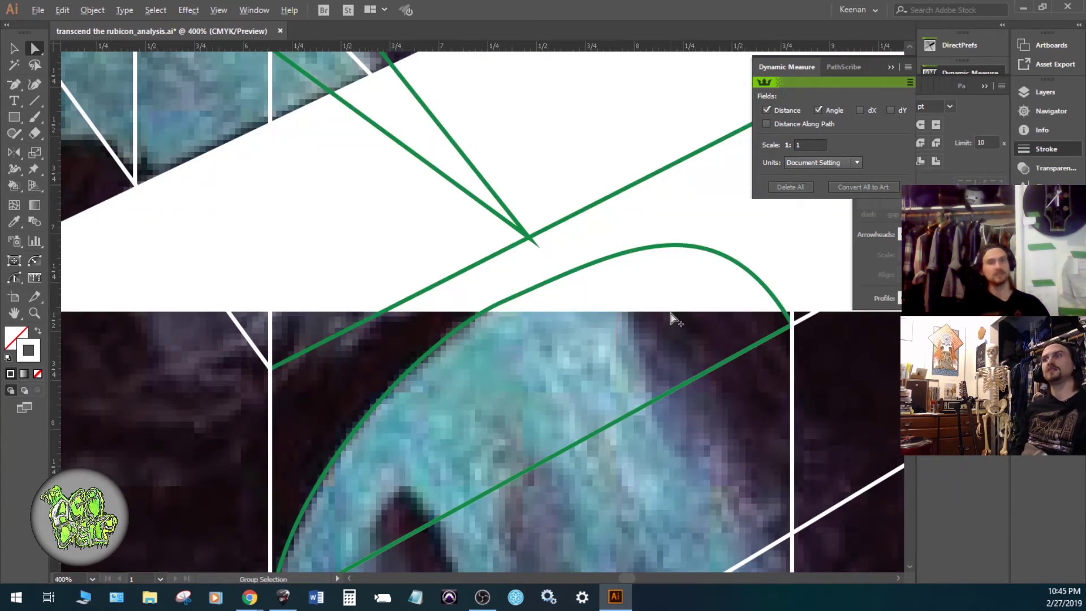
pyautogui.scroll(-2, 671, 318)
pyautogui.scroll(2, 668, 311)
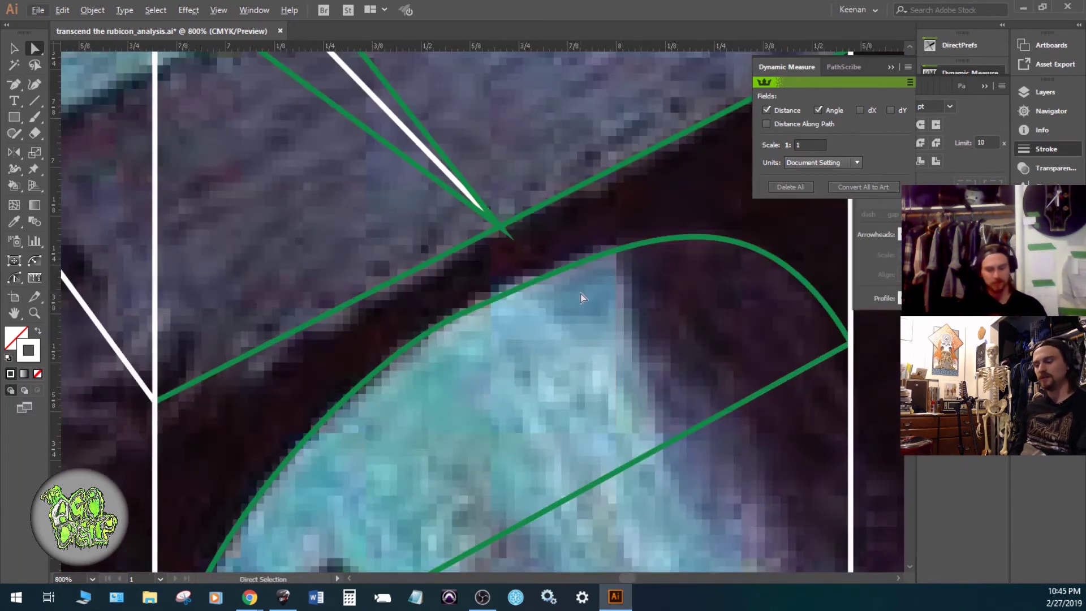
pyautogui.click(35, 277)
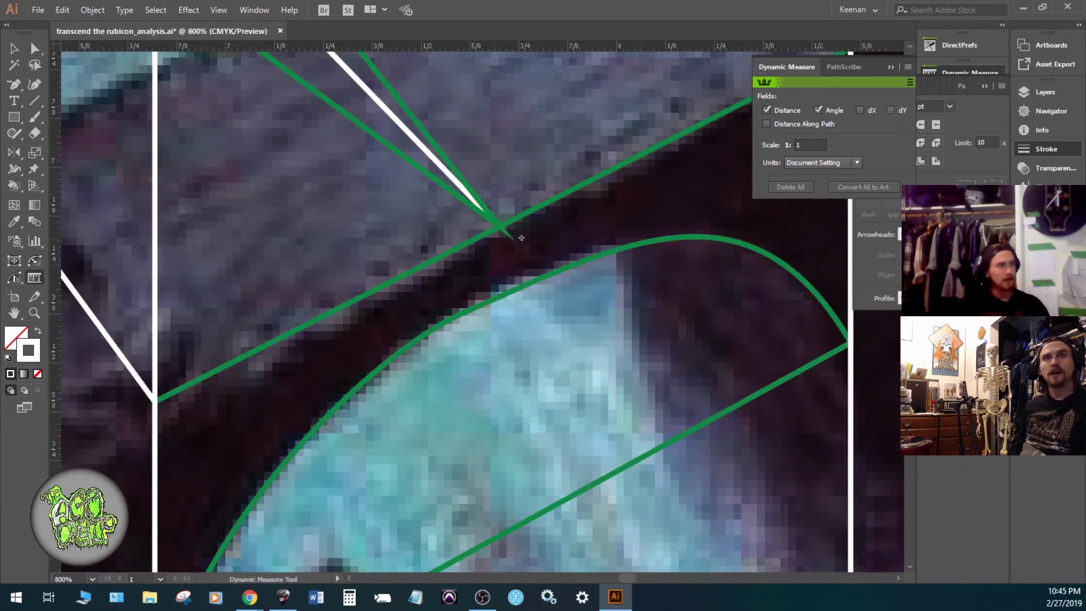
pyautogui.moveTo(502, 229); pyautogui.dragTo(154, 402)
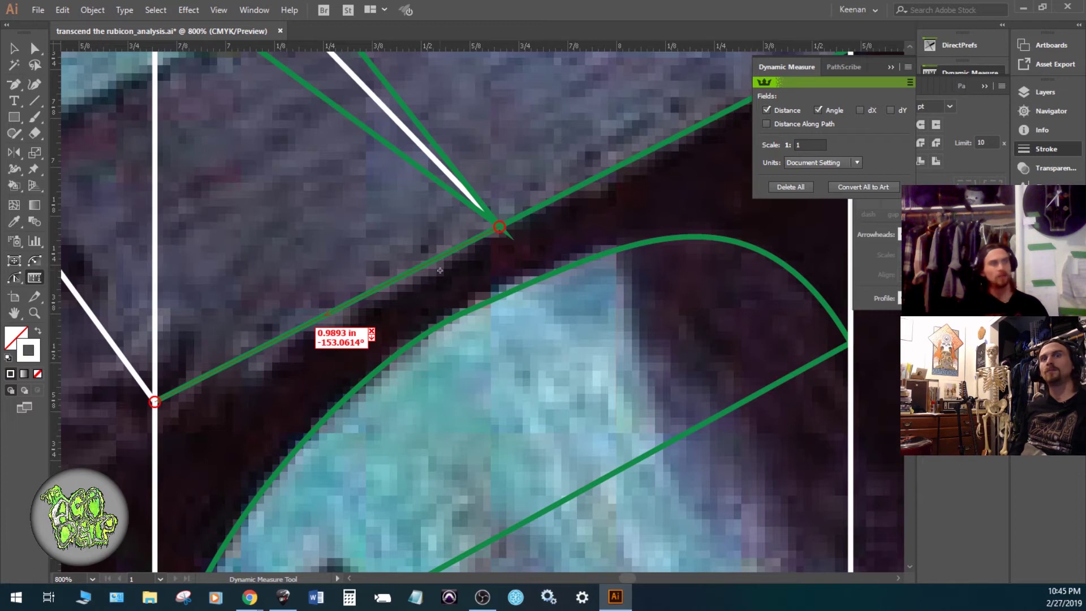
pyautogui.scroll(-4, 440, 269)
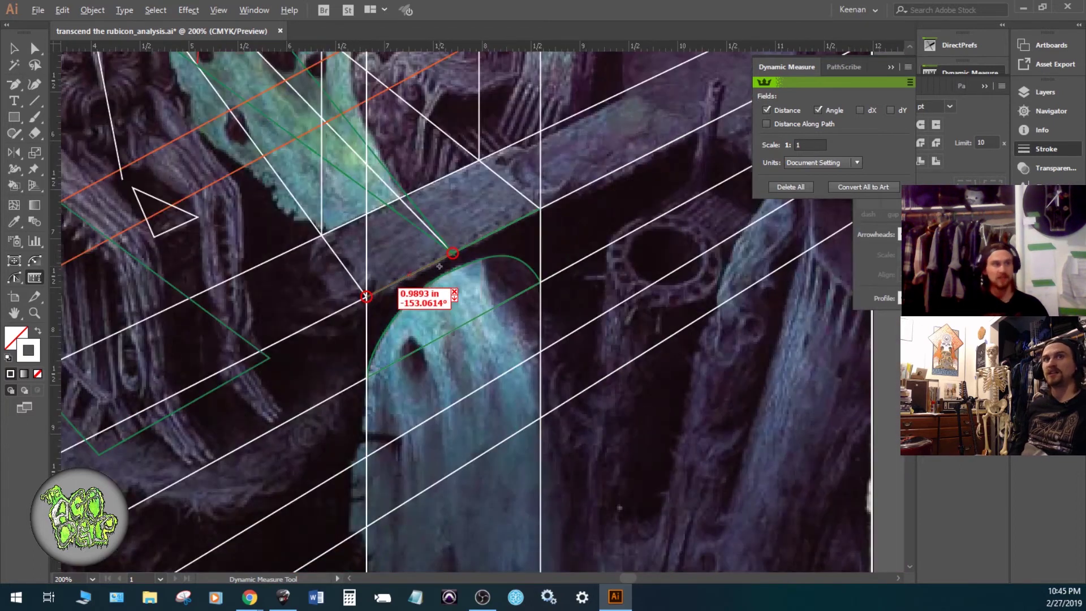
pyautogui.click(794, 188)
pyautogui.scroll(-2, 560, 289)
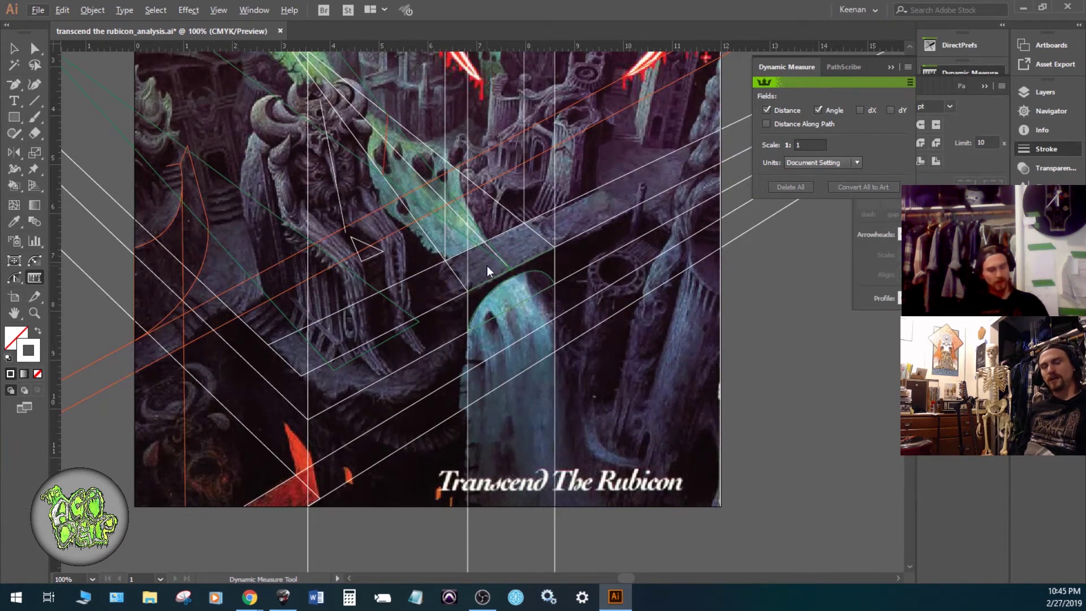
# - Select the white converging lines at the bridge's corners and trace them up to their shared point just below the horizon
pyautogui.hotkey('alt', 'v')
pyautogui.moveTo(792, 355); pyautogui.dragTo(780, 327)
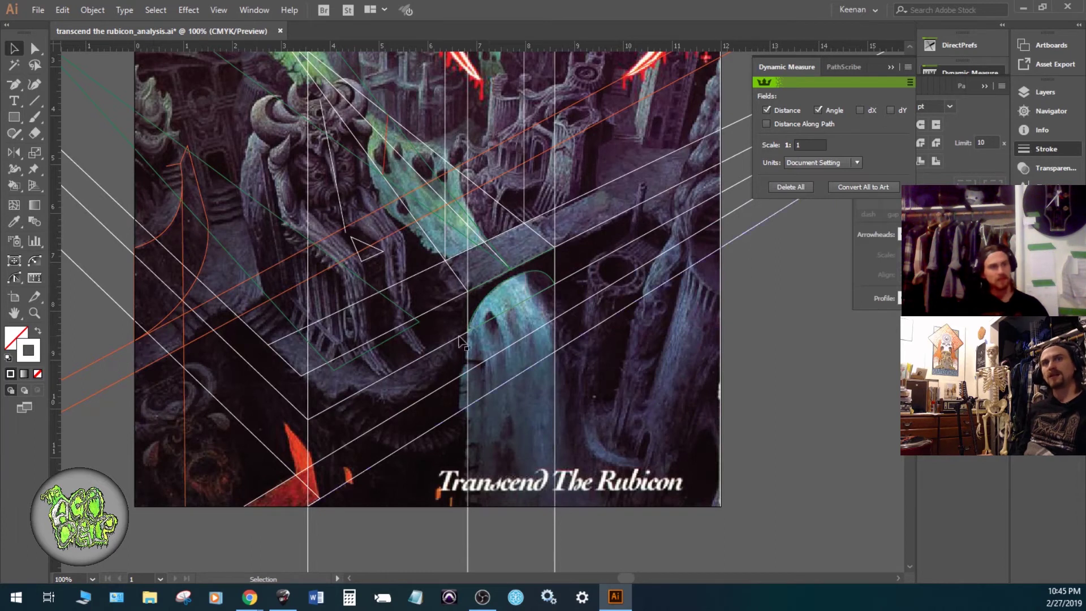
pyautogui.click(405, 228)
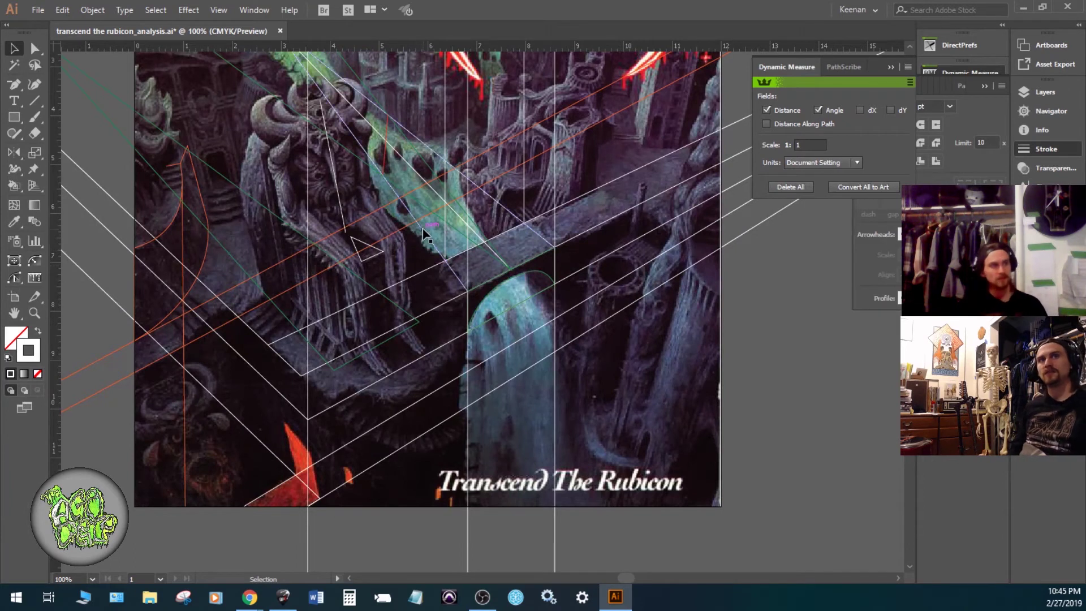
pyautogui.moveTo(298, 119); pyautogui.dragTo(358, 283)
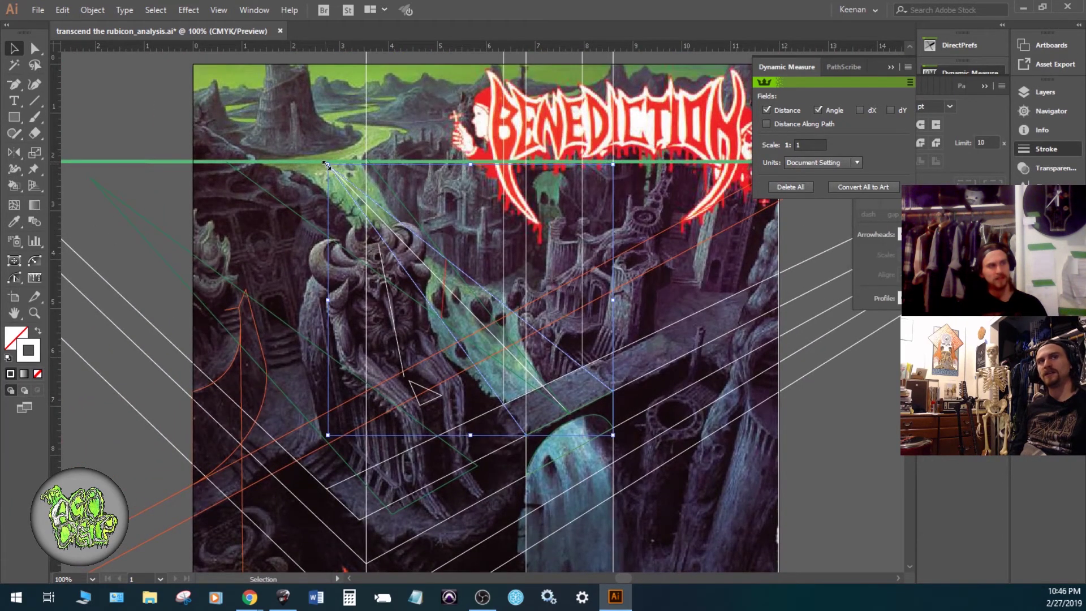
pyautogui.scroll(3, 326, 165)
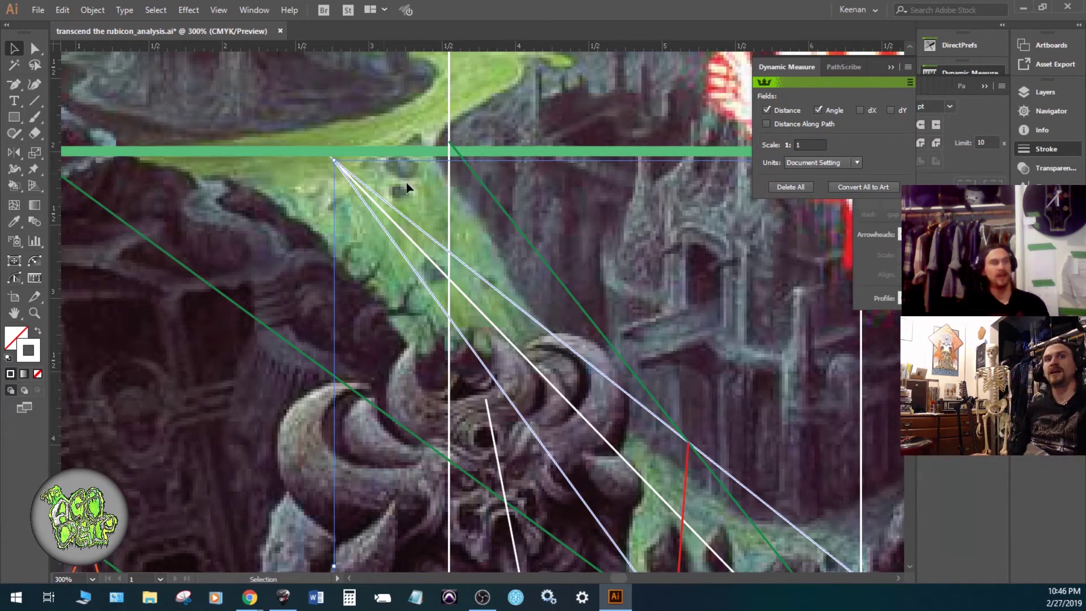
pyautogui.moveTo(622, 284); pyautogui.dragTo(520, 222)
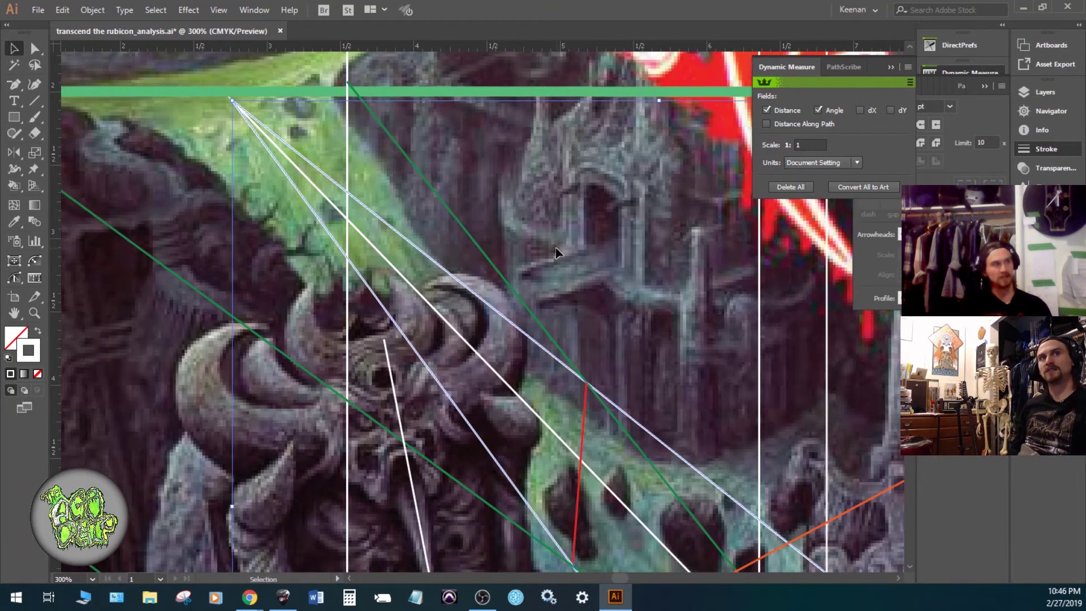
# - Follow the selected white lines down past the statue to the bridge and back to the horizon, and clear the selection
pyautogui.hotkey('ctrl', '-')
pyautogui.hotkey('ctrl', '-')
pyautogui.moveTo(563, 278); pyautogui.dragTo(480, 134)
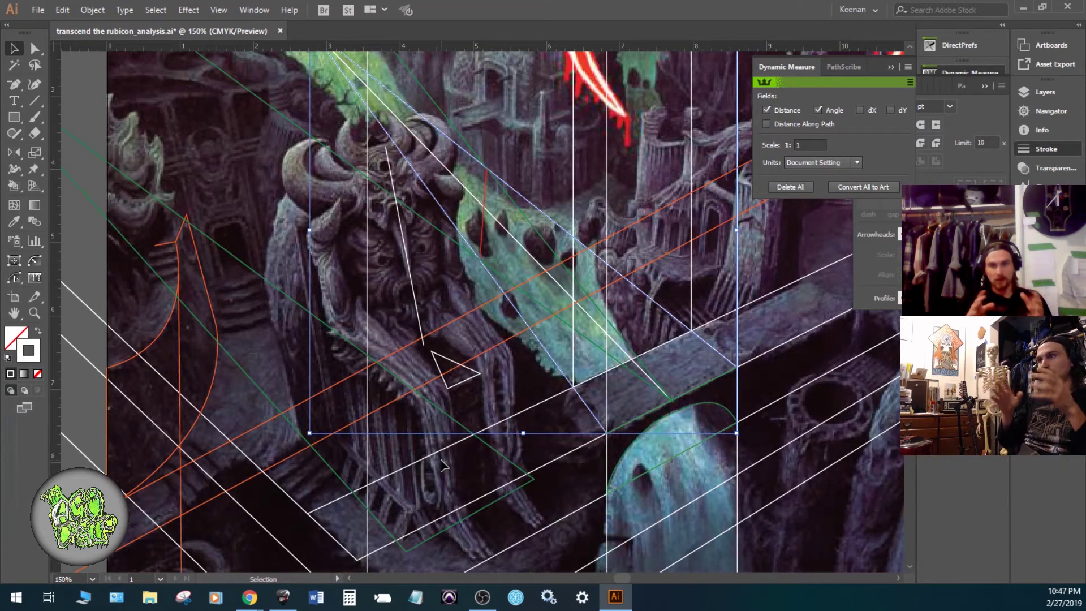
pyautogui.click(343, 205)
pyautogui.scroll(5, 345, 207)
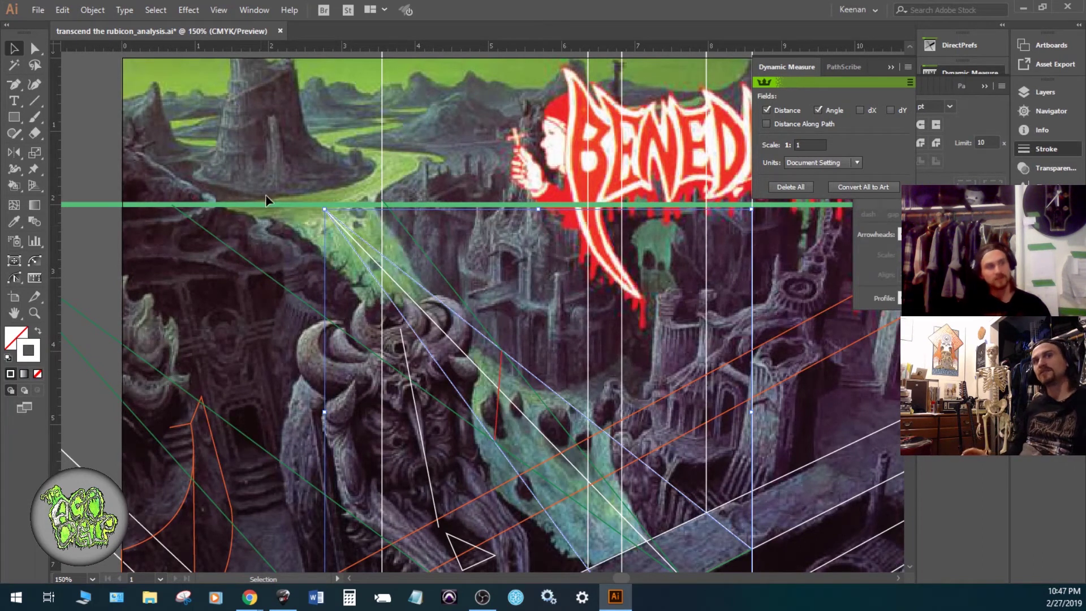
pyautogui.click(537, 252)
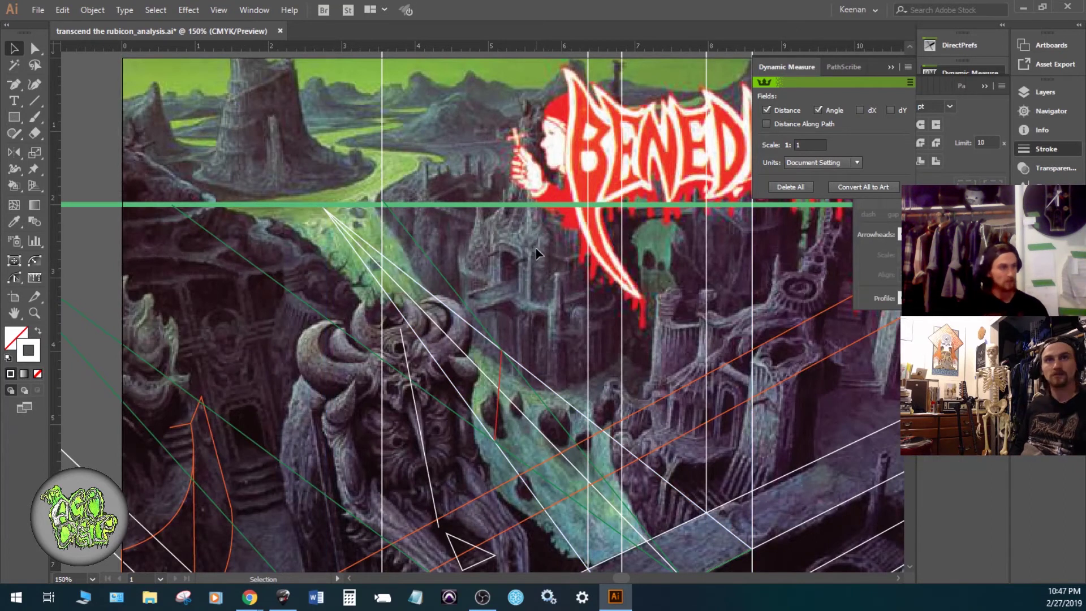
# - Examine the green horizon line across the cover's full width, including where the green, white and orange lines run relative to it
pyautogui.moveTo(537, 251); pyautogui.dragTo(450, 176)
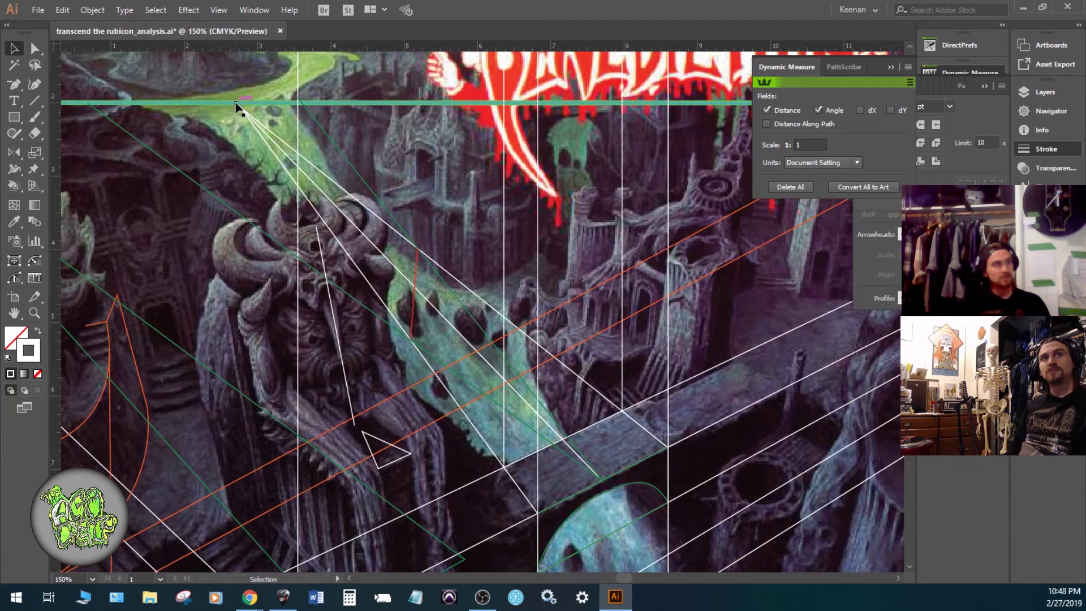
pyautogui.moveTo(458, 164); pyautogui.dragTo(245, 259)
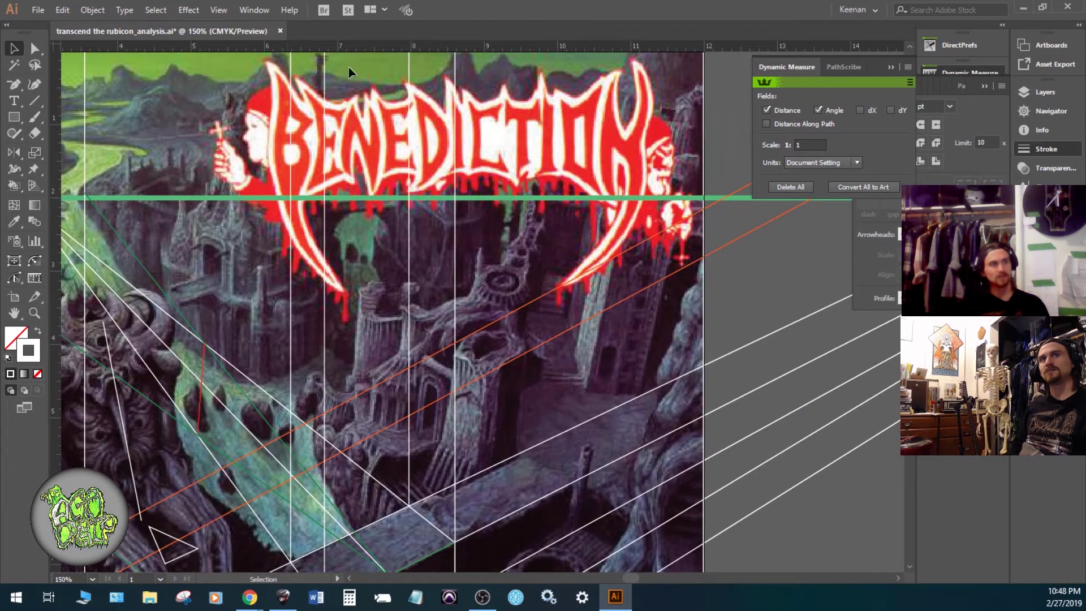
pyautogui.hscroll(-10, 543, 248)
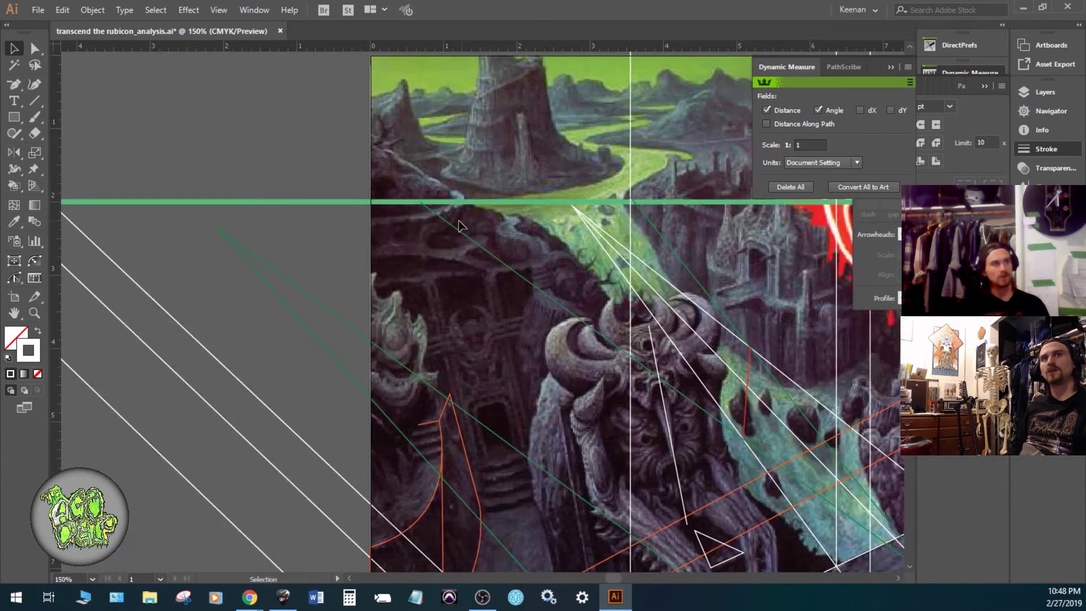
pyautogui.click(655, 208)
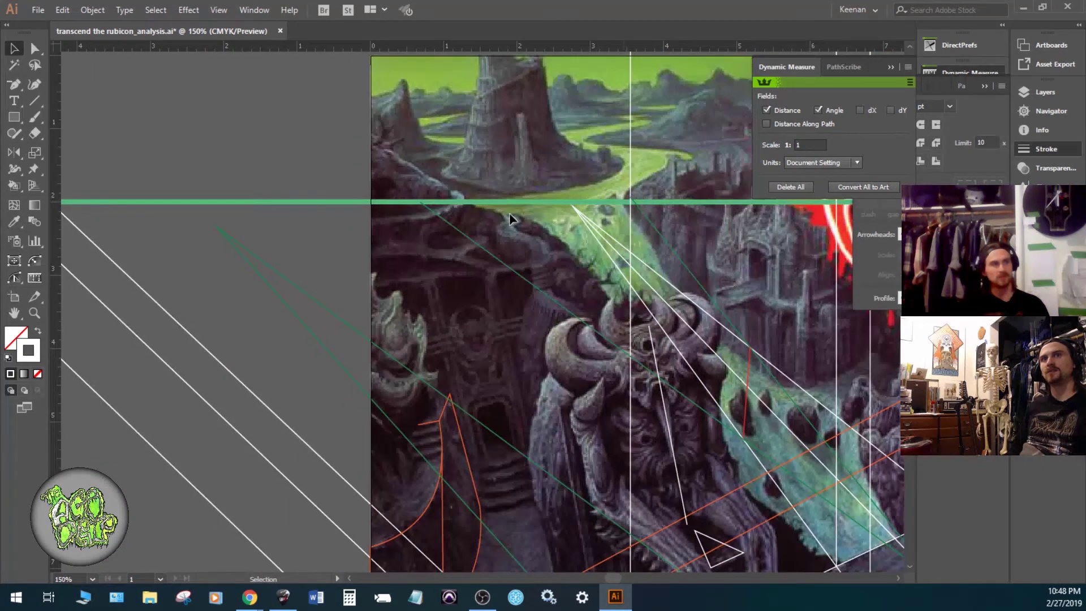
pyautogui.click(621, 196)
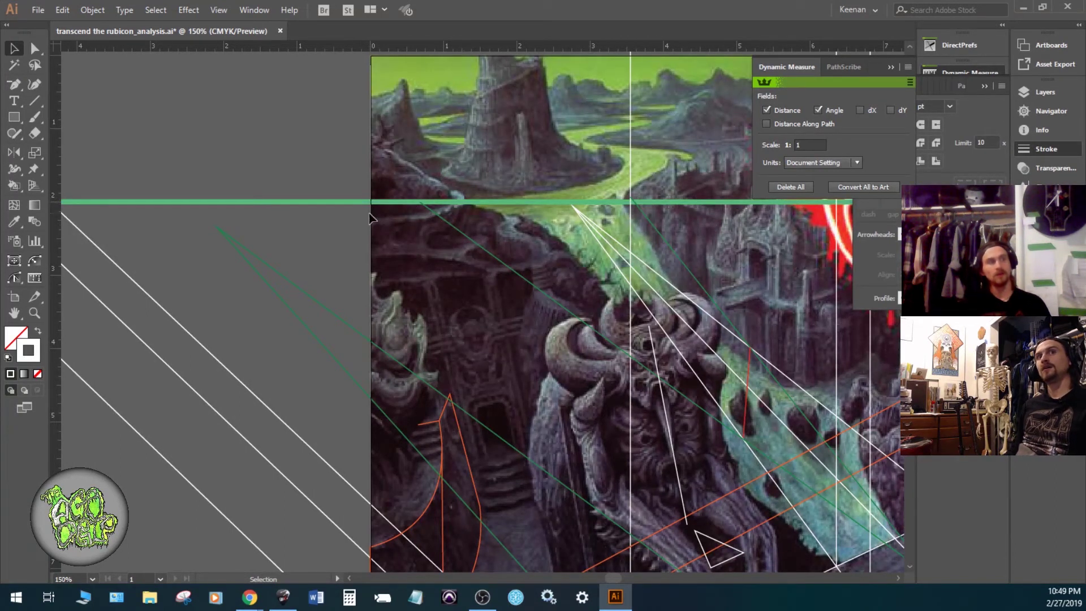
pyautogui.hscroll(4, 600, 219)
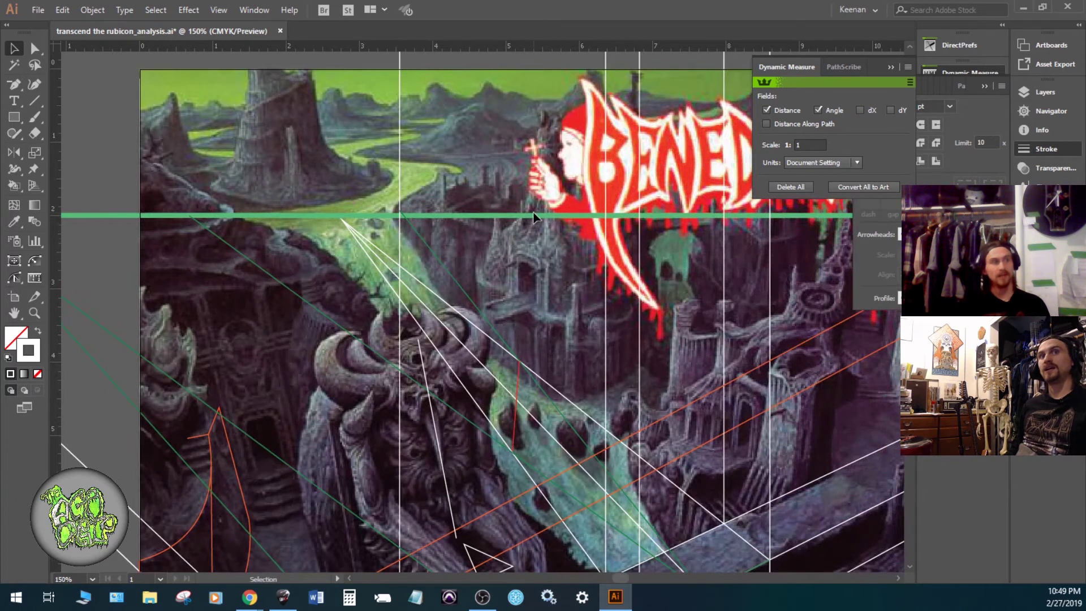
pyautogui.hscroll(1, 536, 217)
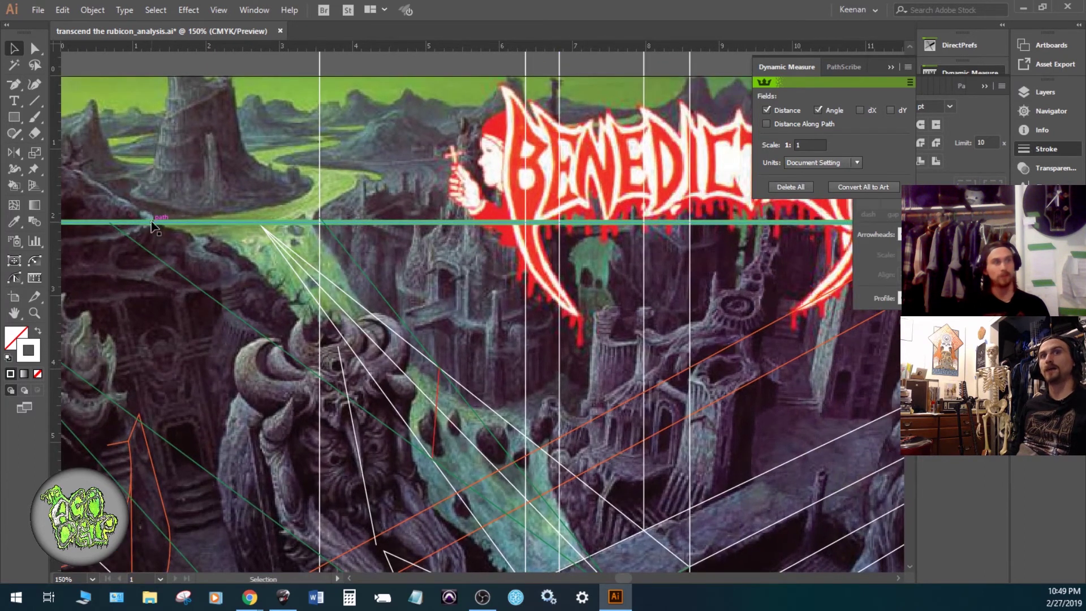
pyautogui.hscroll(4, 588, 259)
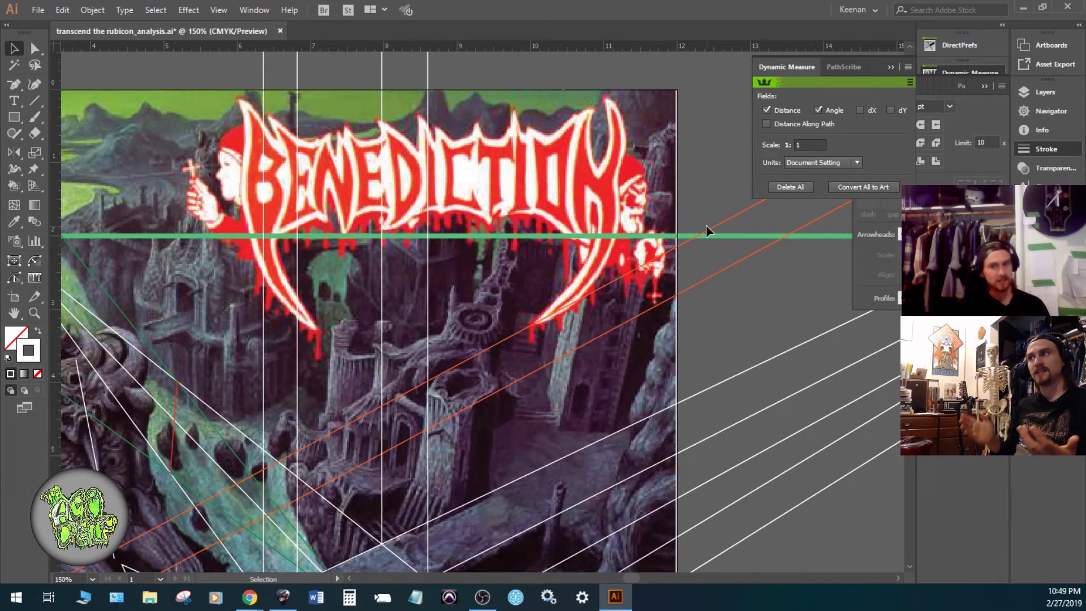
# - Try lowering the green horizon line slightly across the cover, compare it with the artwork, and undo the move
pyautogui.moveTo(351, 277); pyautogui.dragTo(616, 270)
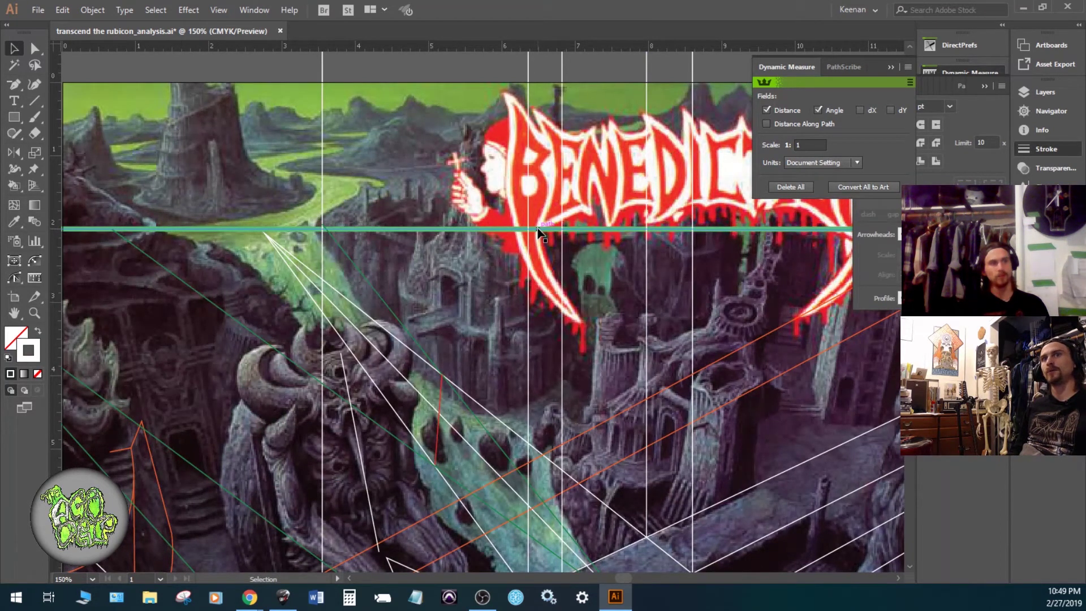
pyautogui.moveTo(537, 228); pyautogui.dragTo(544, 252)
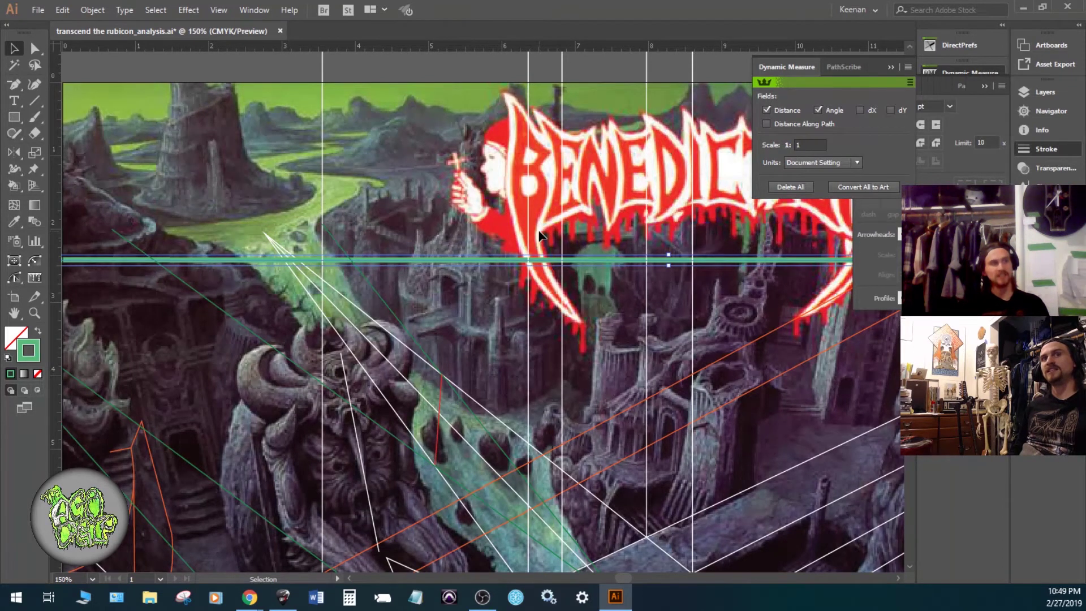
pyautogui.press('space')
pyautogui.moveTo(783, 242); pyautogui.dragTo(537, 263)
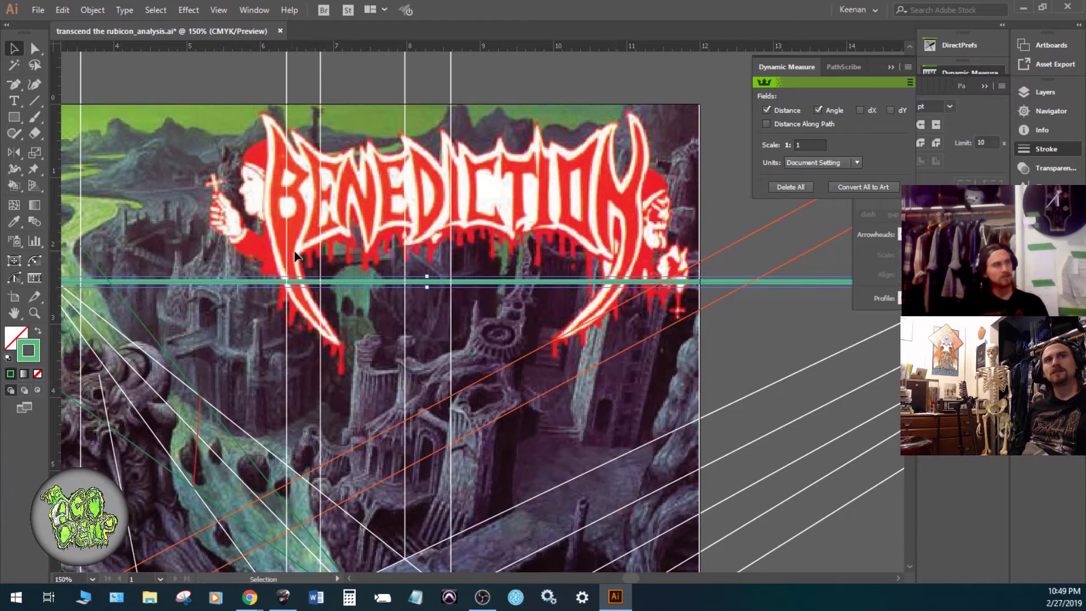
pyautogui.hotkey('ctrl', 'z')
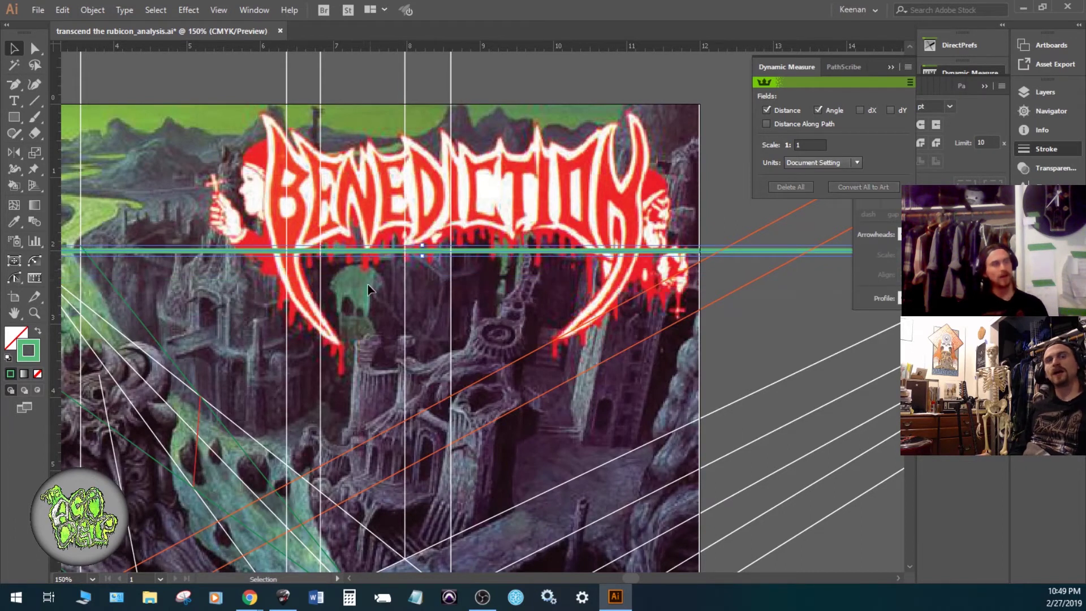
# - Check where the white converging lines meet relative to the green horizon line, clearing its selection and selecting it again below the band logo
pyautogui.hscroll(-5, 369, 281)
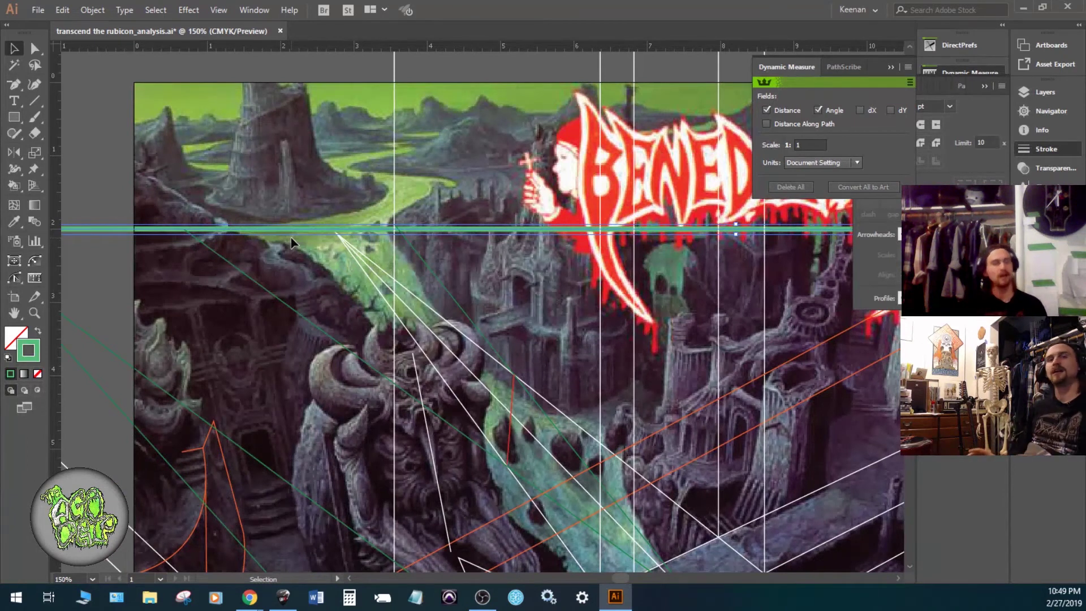
pyautogui.hscroll(1, 290, 237)
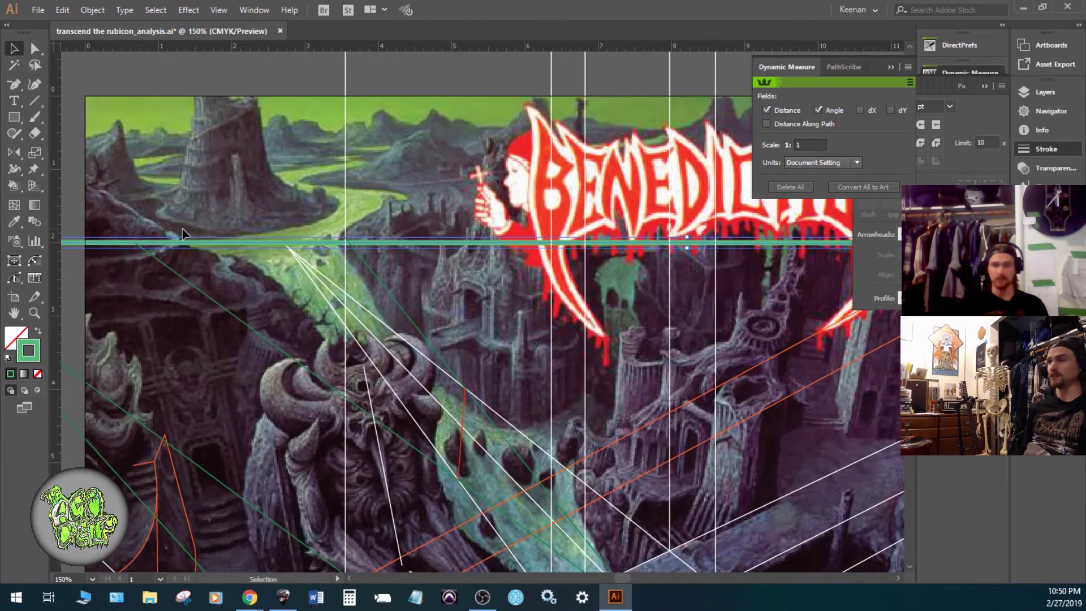
pyautogui.hotkey('ctrl', 'shift', 'a')
pyautogui.moveTo(494, 289); pyautogui.dragTo(348, 327)
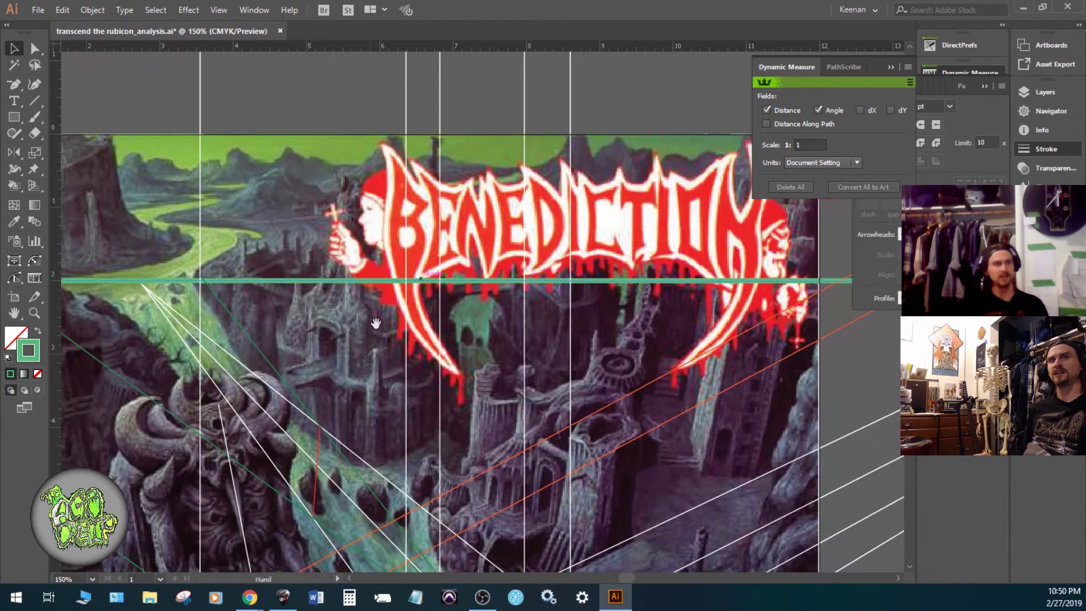
pyautogui.click(754, 280)
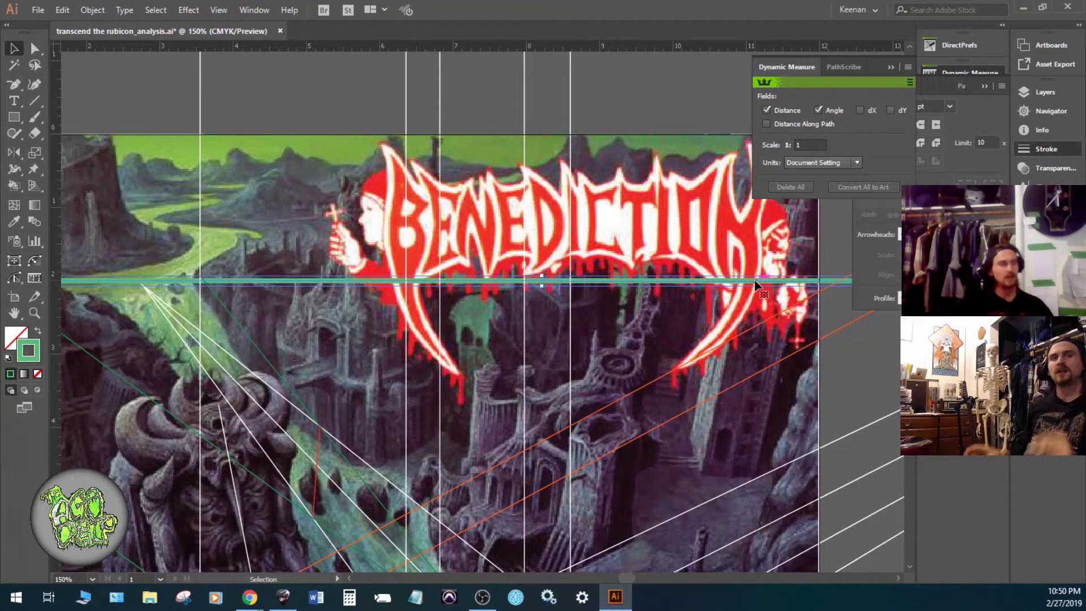
# - Follow the selected green horizon line from beyond the cover's left edge to the orange lines past its right edge
pyautogui.hscroll(-5, 672, 239)
pyautogui.hscroll(6, 672, 239)
pyautogui.scroll(1, 670, 249)
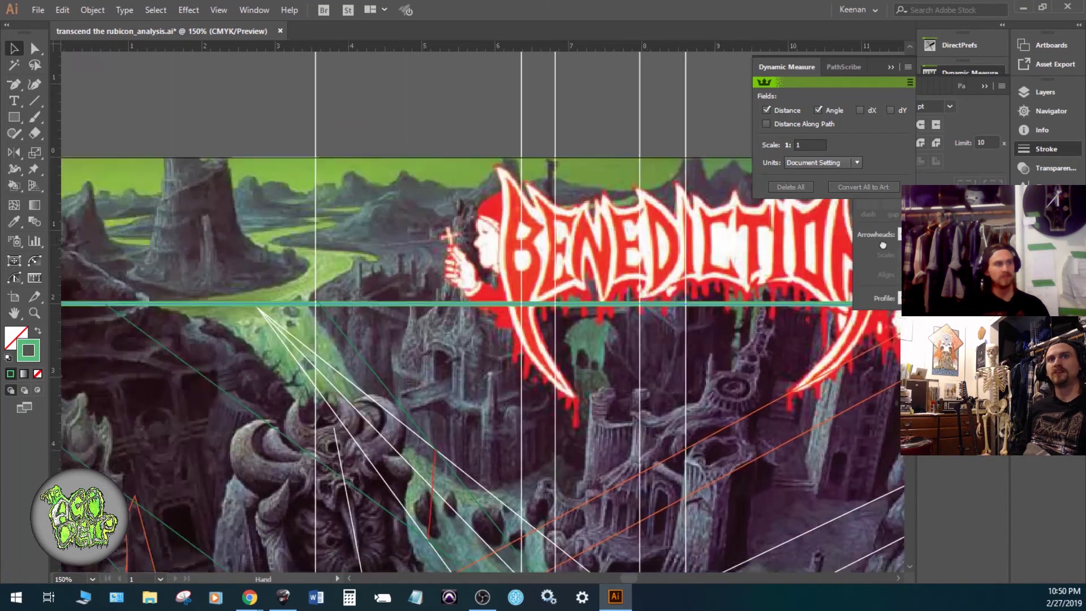
pyautogui.hscroll(-6, 509, 235)
pyautogui.scroll(1, 509, 235)
pyautogui.press('v')
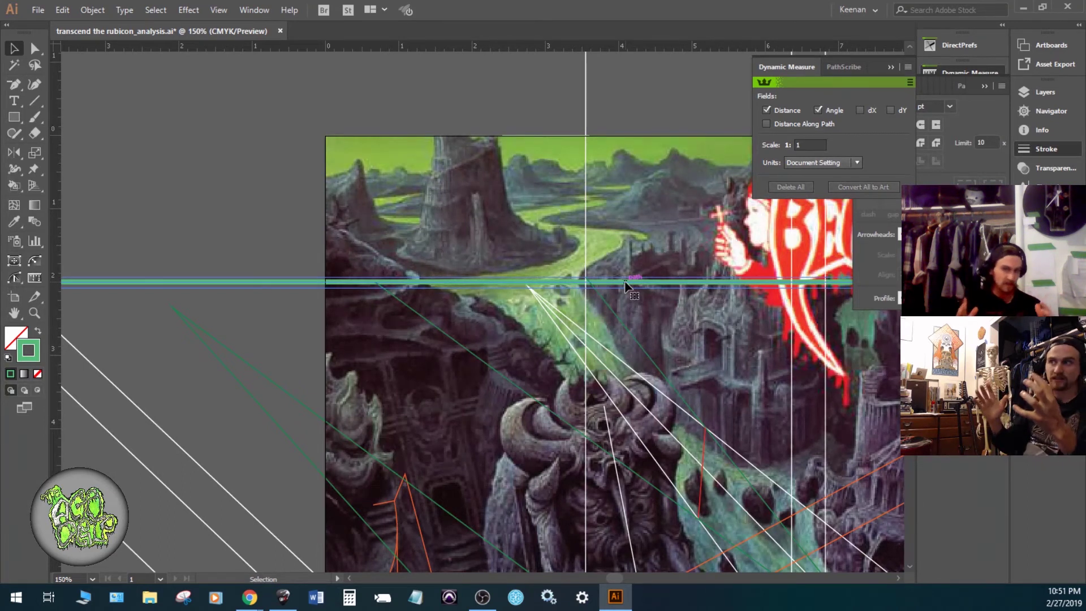
pyautogui.hscroll(5, 728, 302)
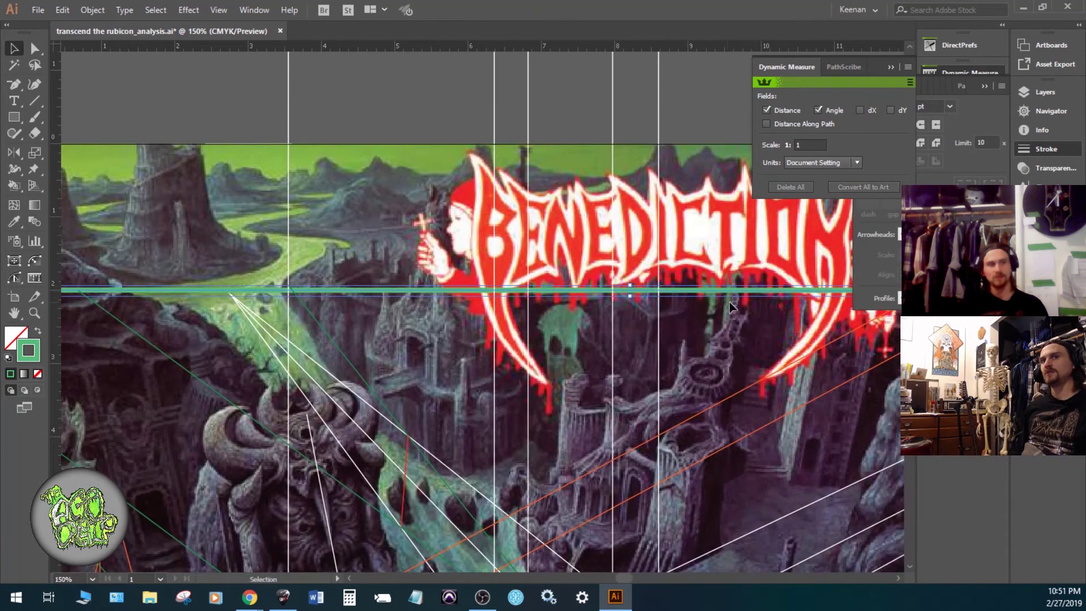
pyautogui.hscroll(3, 729, 302)
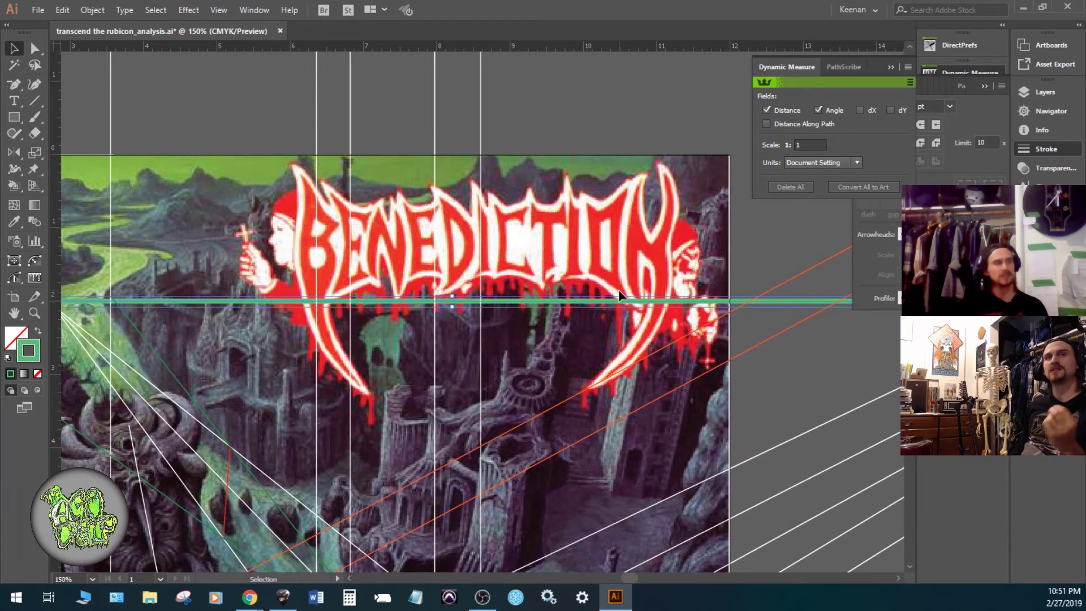
# - View the whole cover, select the white lines converging from the bridge to the horizon, and clear the selection
pyautogui.moveTo(477, 403); pyautogui.dragTo(716, 130)
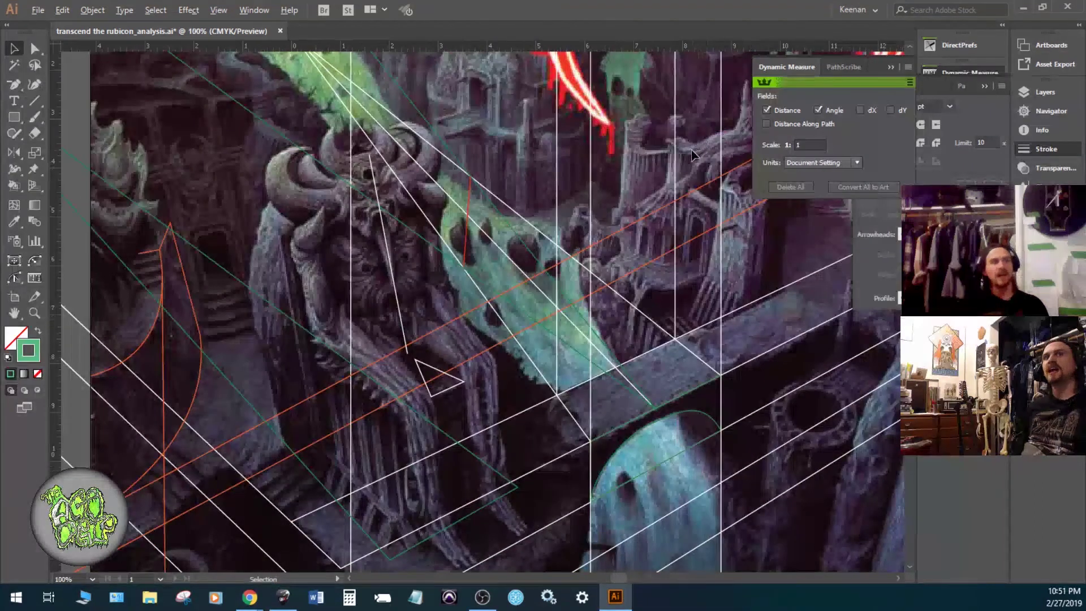
pyautogui.hotkey('ctrl', '-')
pyautogui.hotkey('ctrl', '-')
pyautogui.scroll(2, 519, 311)
pyautogui.click(759, 379)
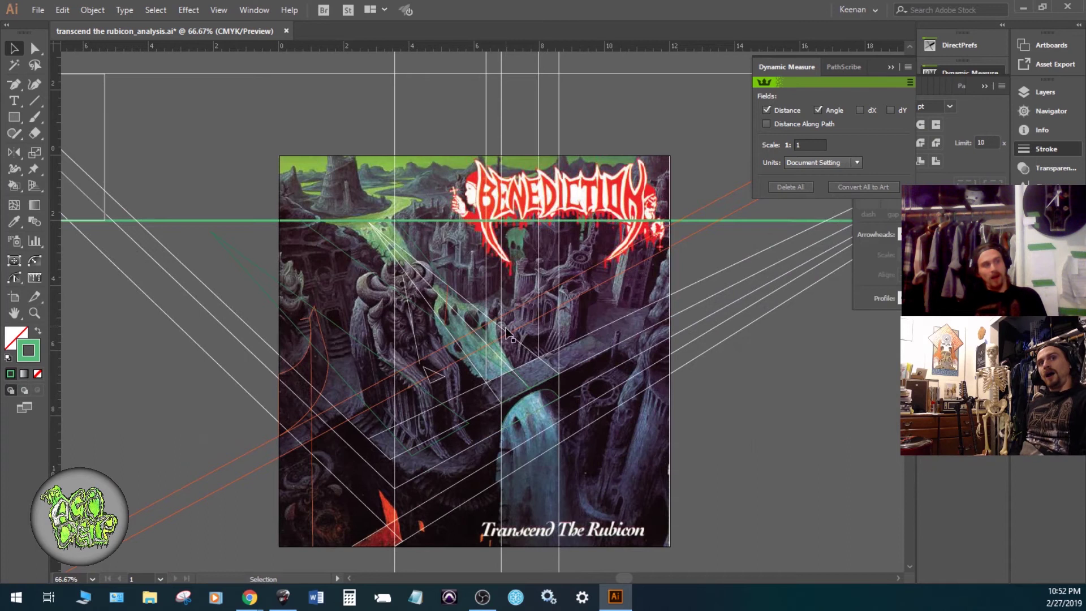
pyautogui.click(524, 346)
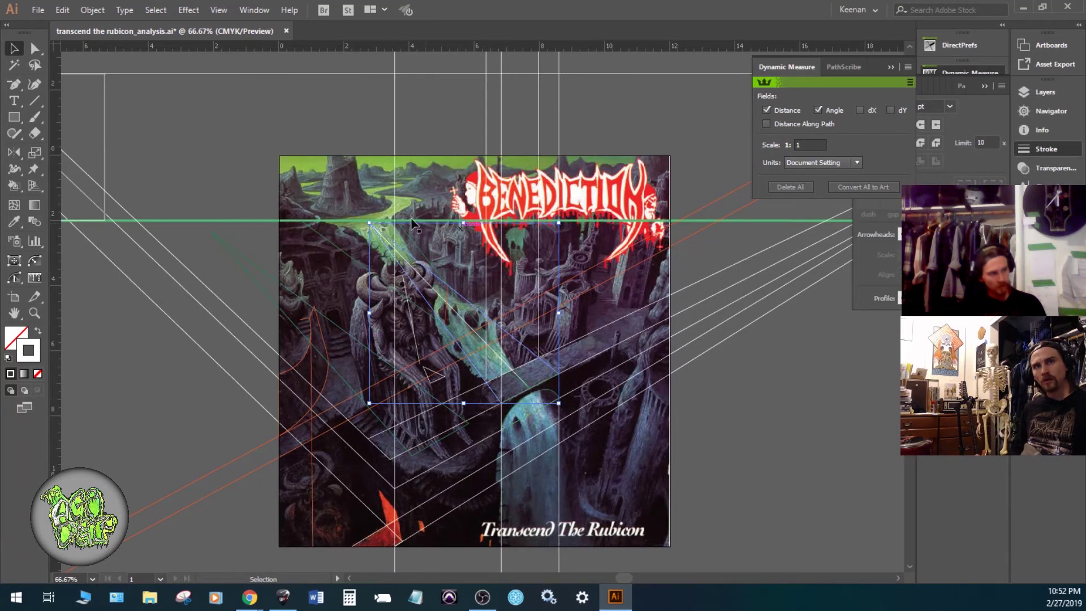
pyautogui.click(830, 415)
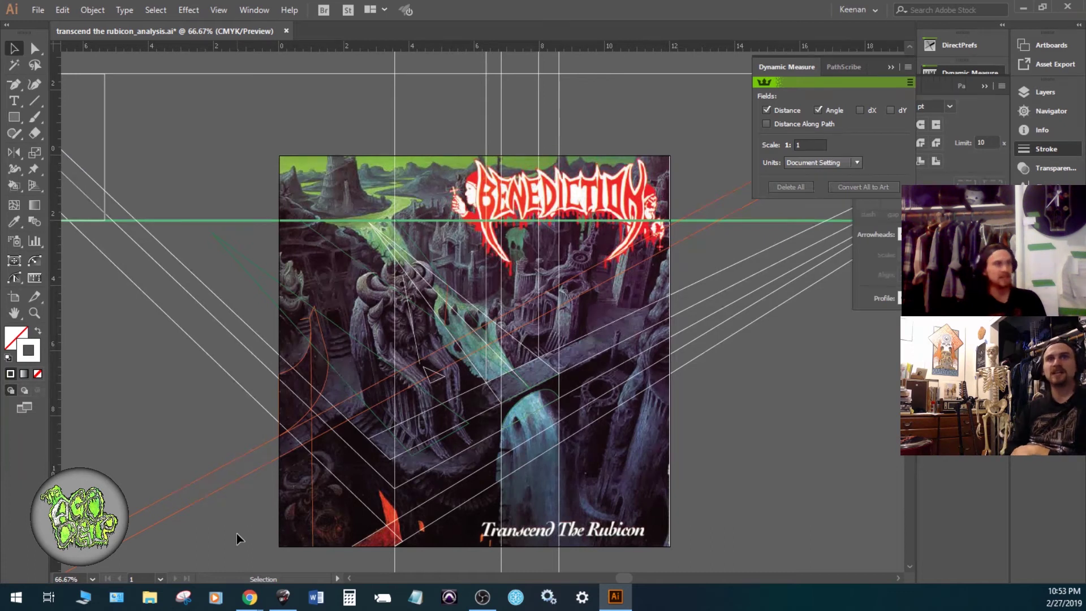
# - Examine the orange arch construction and the green and white lines around the stairs and the seated statue
pyautogui.scroll(3, 262, 406)
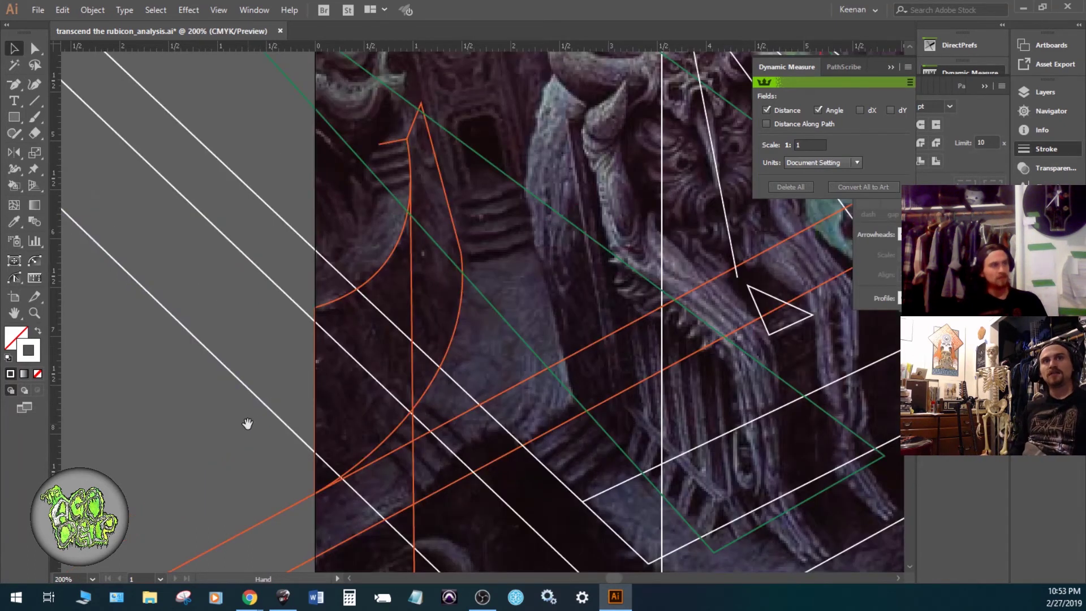
pyautogui.moveTo(247, 423); pyautogui.dragTo(308, 318)
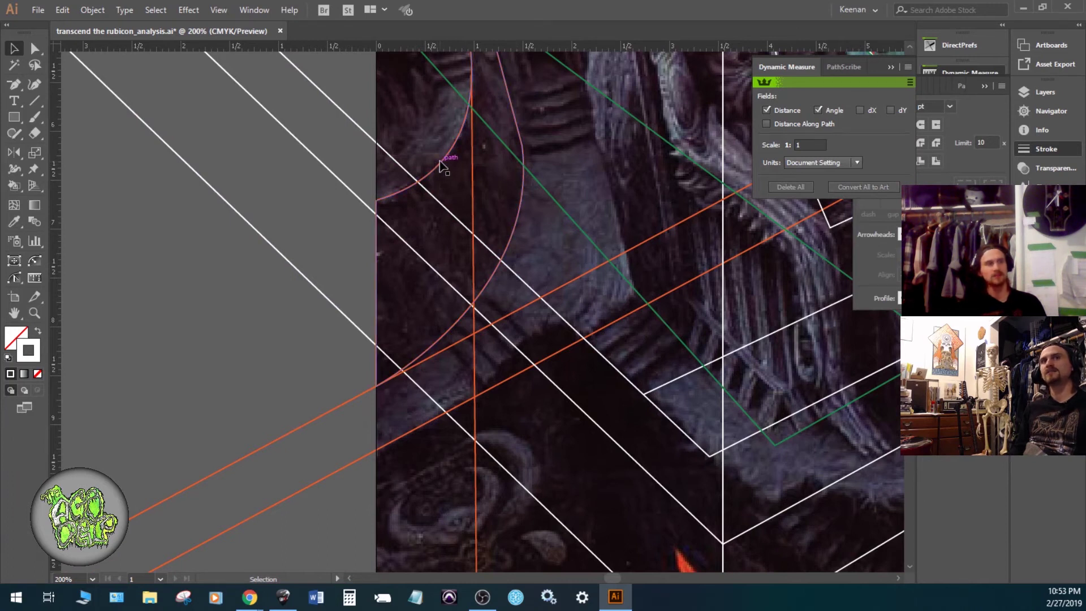
pyautogui.hotkey('ctrl', '-')
pyautogui.moveTo(444, 164); pyautogui.dragTo(430, 348)
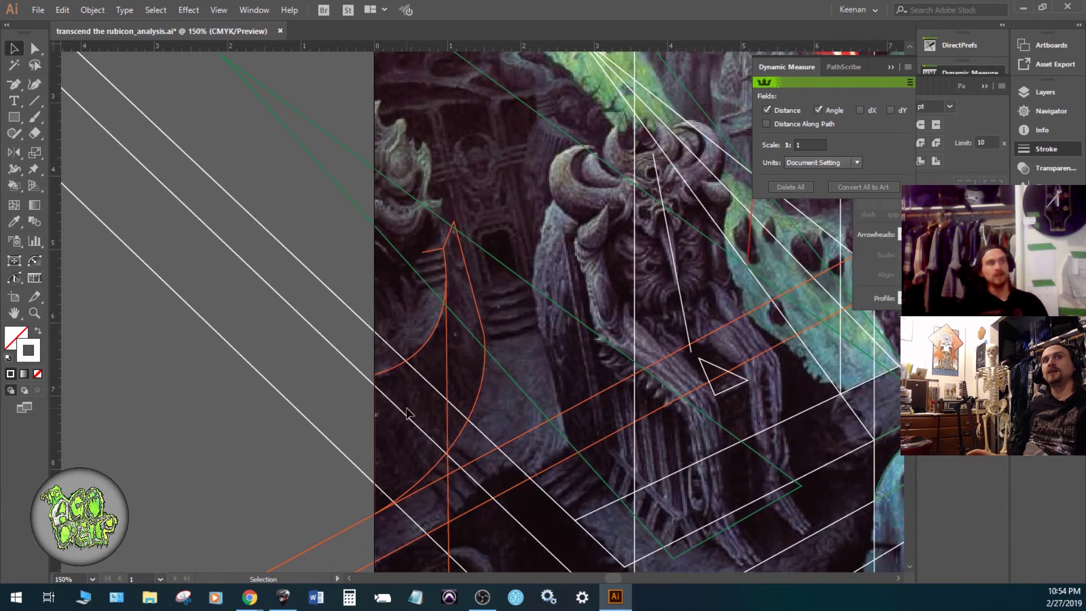
pyautogui.moveTo(443, 320); pyautogui.dragTo(401, 439)
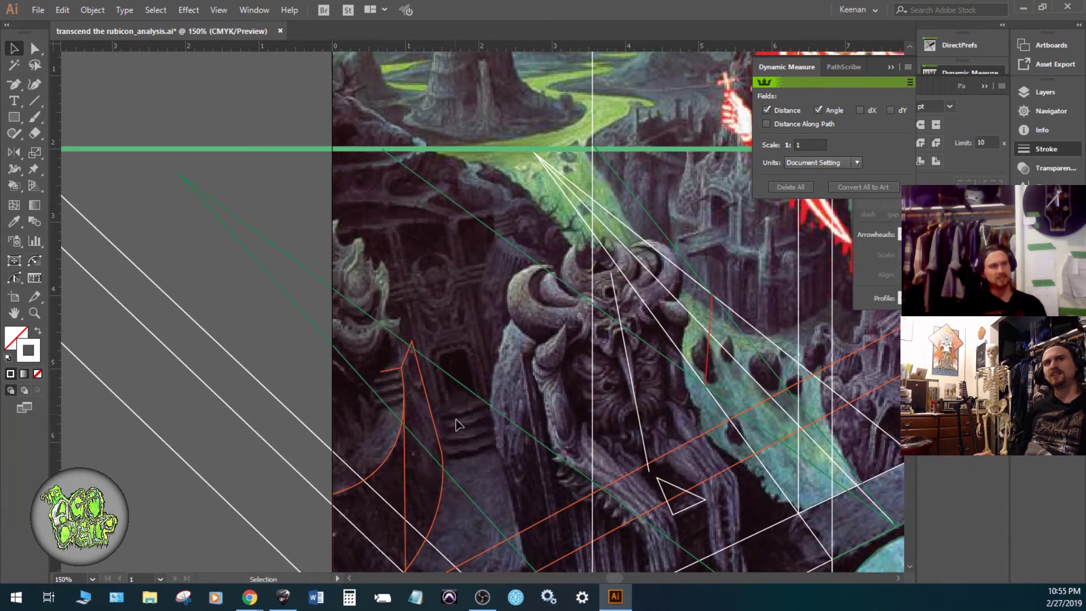
pyautogui.scroll(-4, 444, 337)
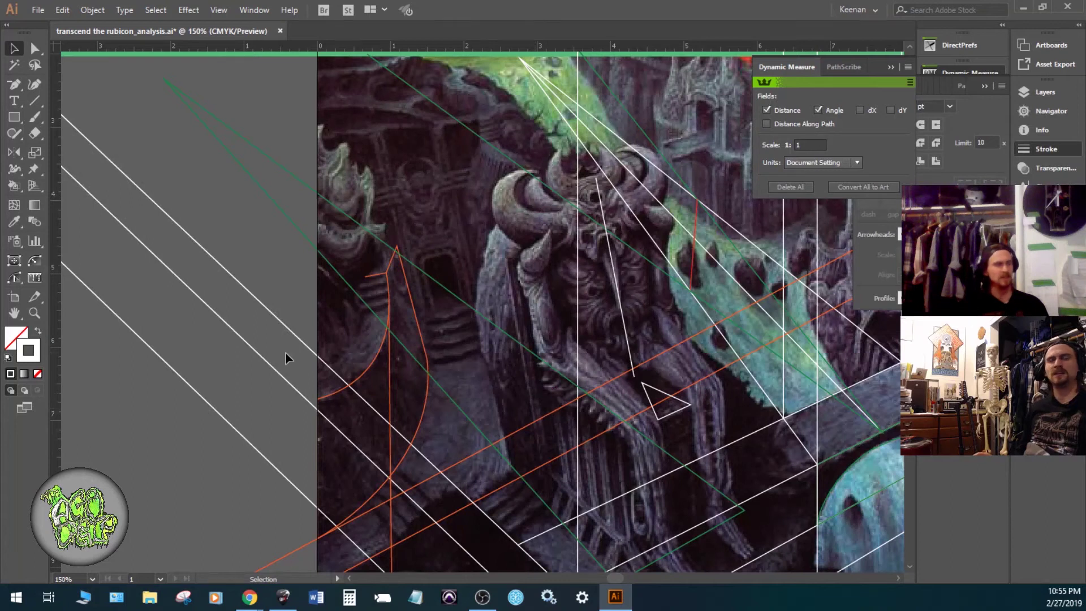
pyautogui.press('space')
pyautogui.moveTo(235, 407); pyautogui.dragTo(179, 321)
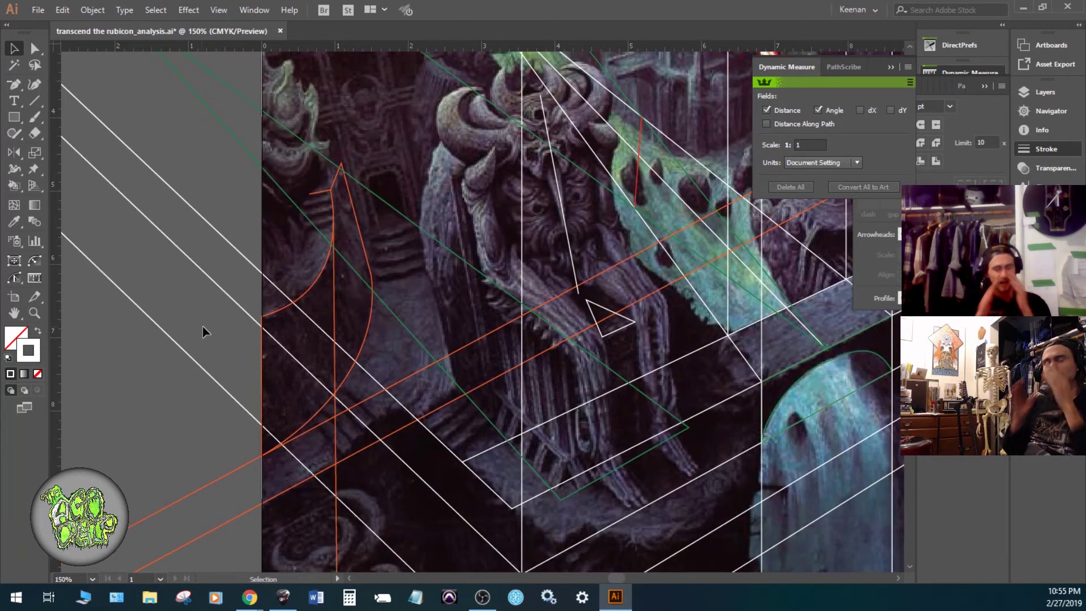
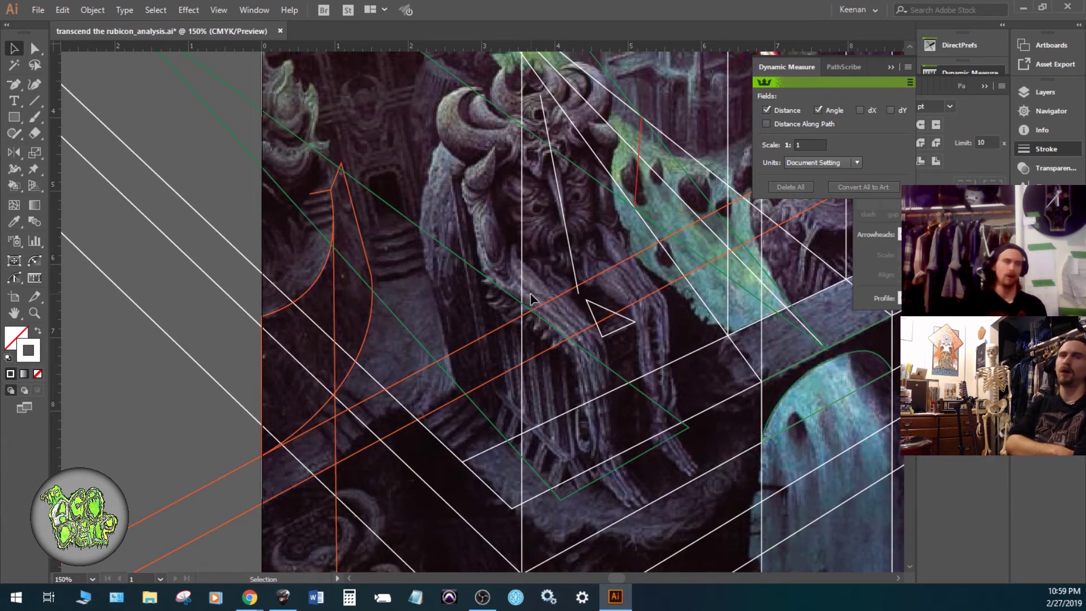
# - Examine the bridge and waterfall arch down to the title, and follow the construction lines up to the horizon and beyond the right edge
pyautogui.moveTo(885, 396); pyautogui.dragTo(364, 263)
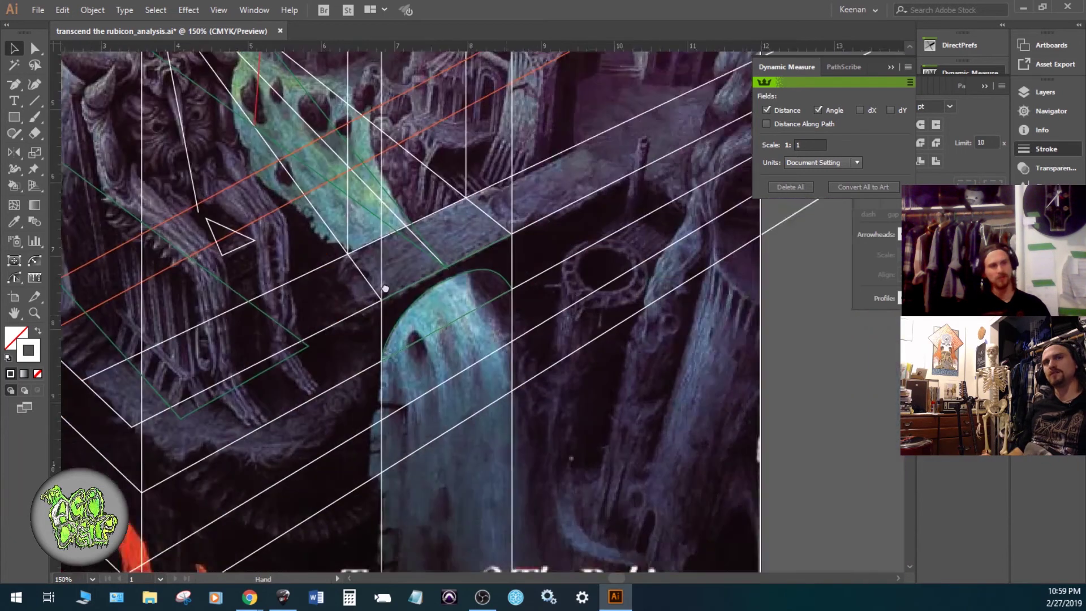
pyautogui.hotkey('ctrl', '-')
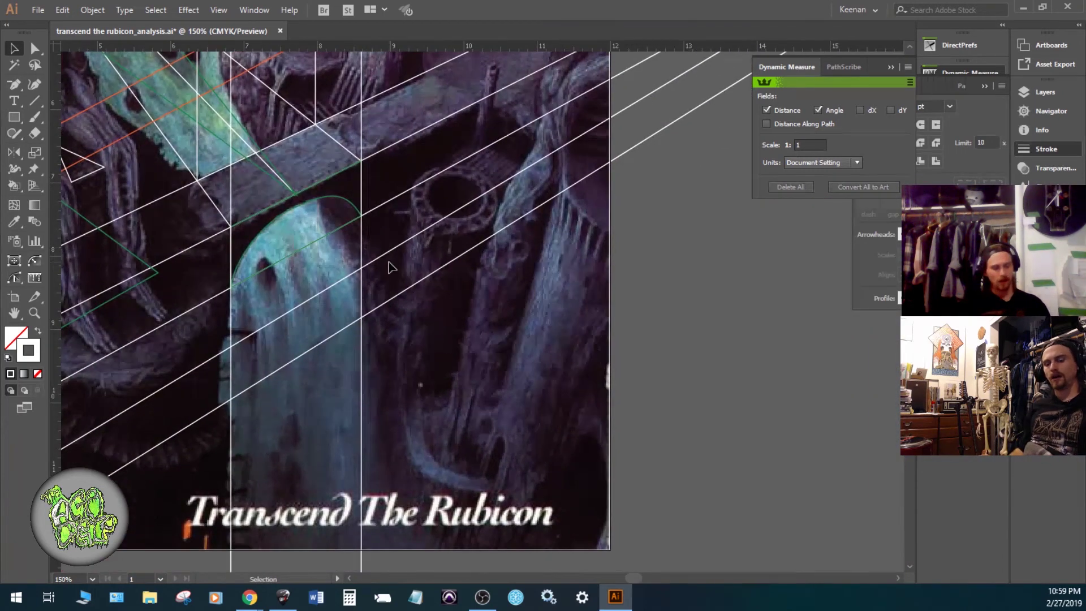
pyautogui.scroll(2, 384, 271)
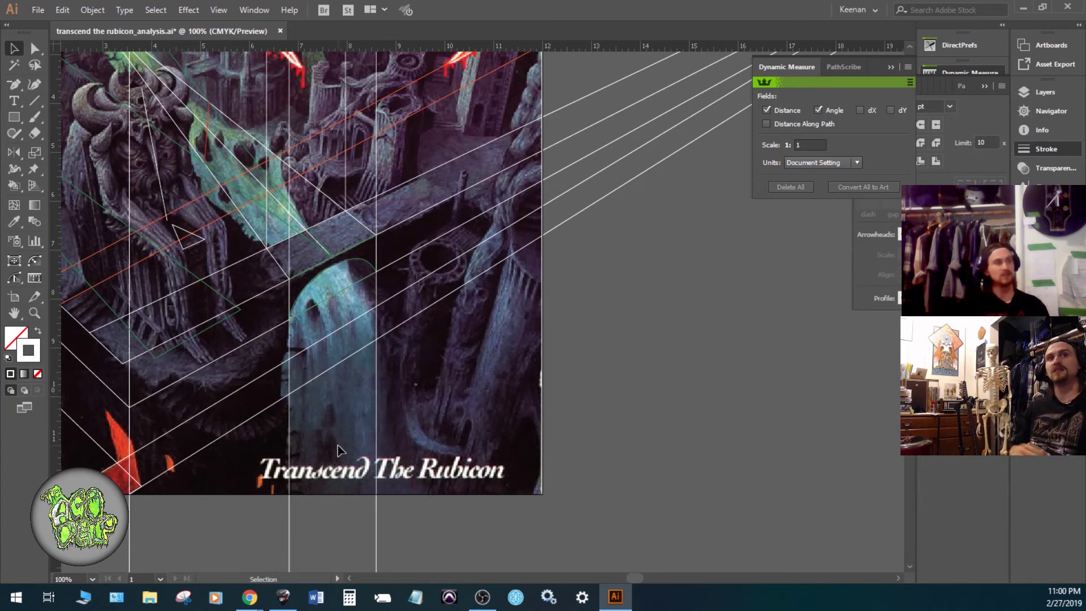
pyautogui.scroll(3, 356, 311)
pyautogui.hscroll(-3, 356, 311)
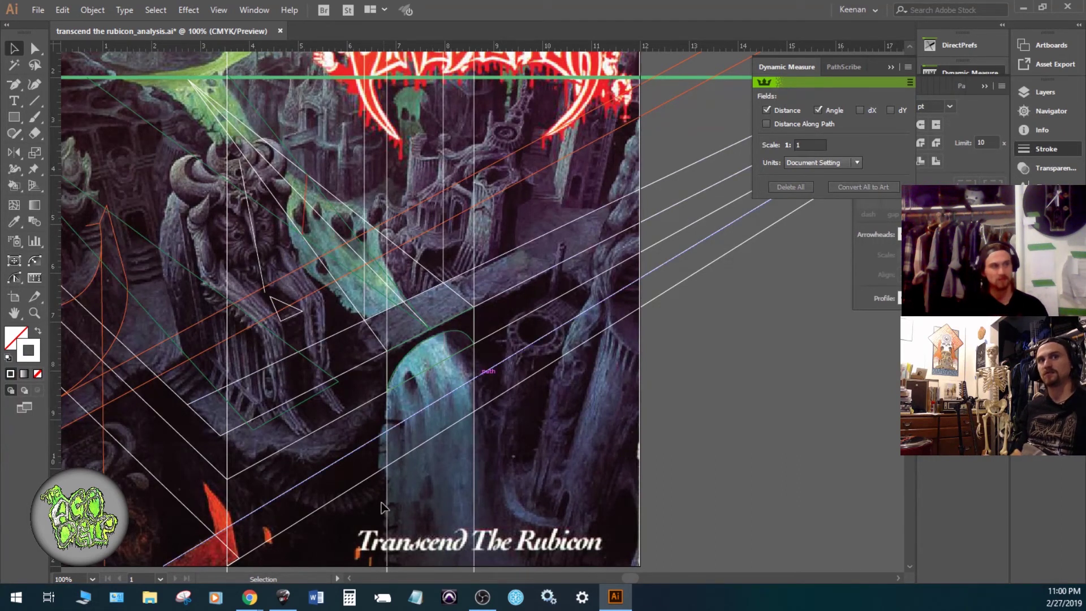
pyautogui.press('space')
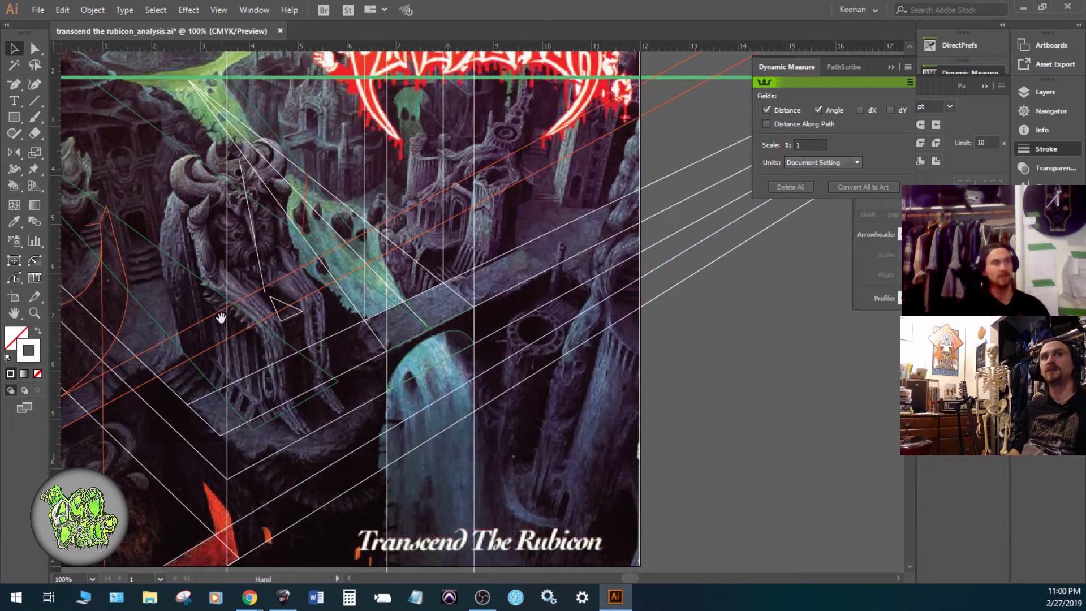
pyautogui.moveTo(221, 318); pyautogui.dragTo(279, 483)
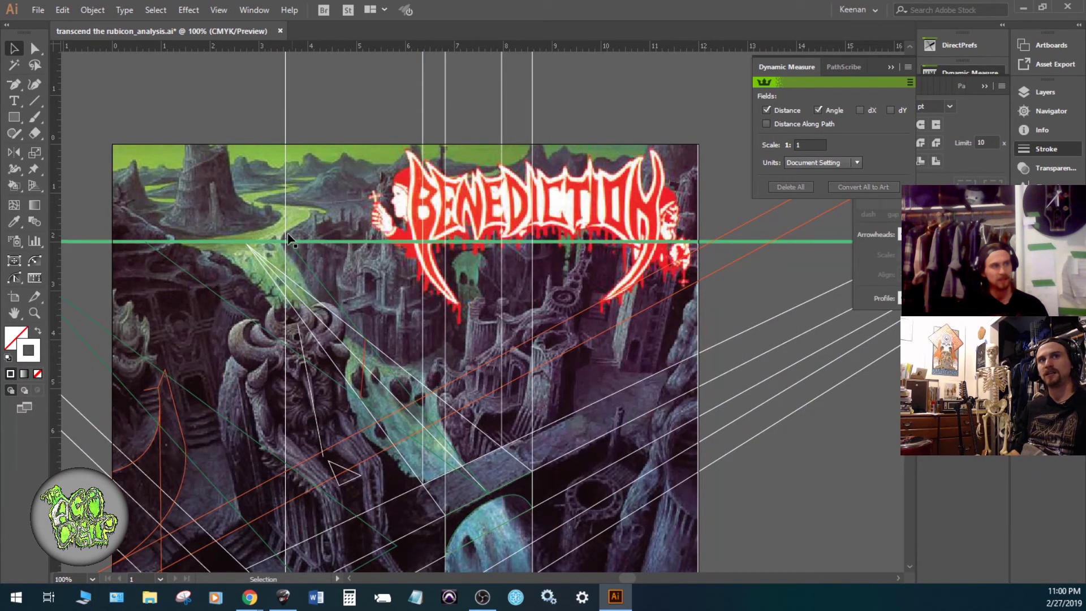
pyautogui.scroll(-3, 282, 280)
pyautogui.hscroll(5, 283, 280)
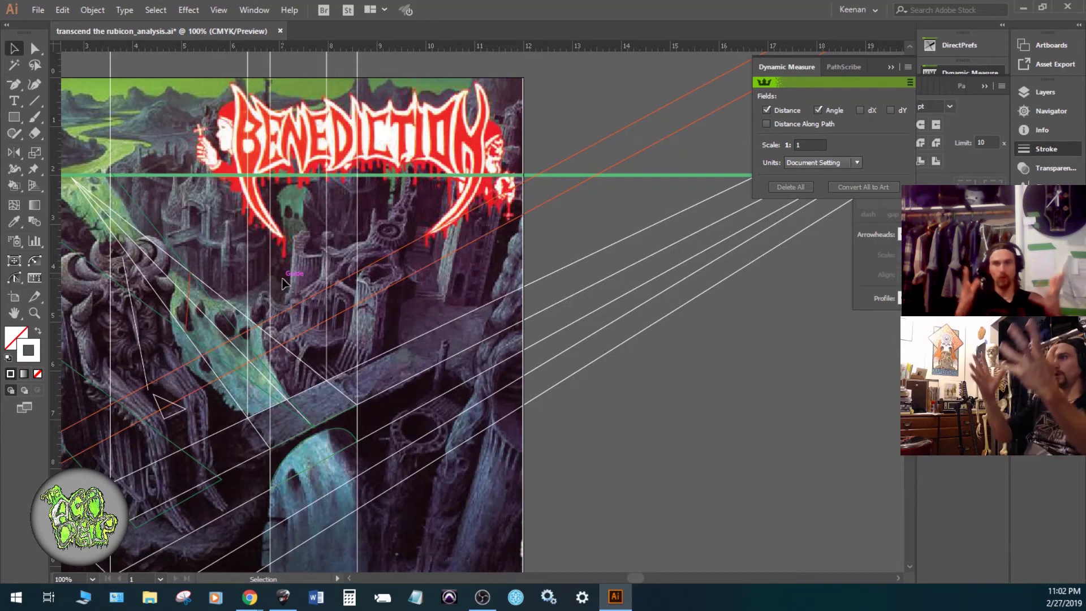
pyautogui.moveTo(280, 288); pyautogui.dragTo(455, 281)
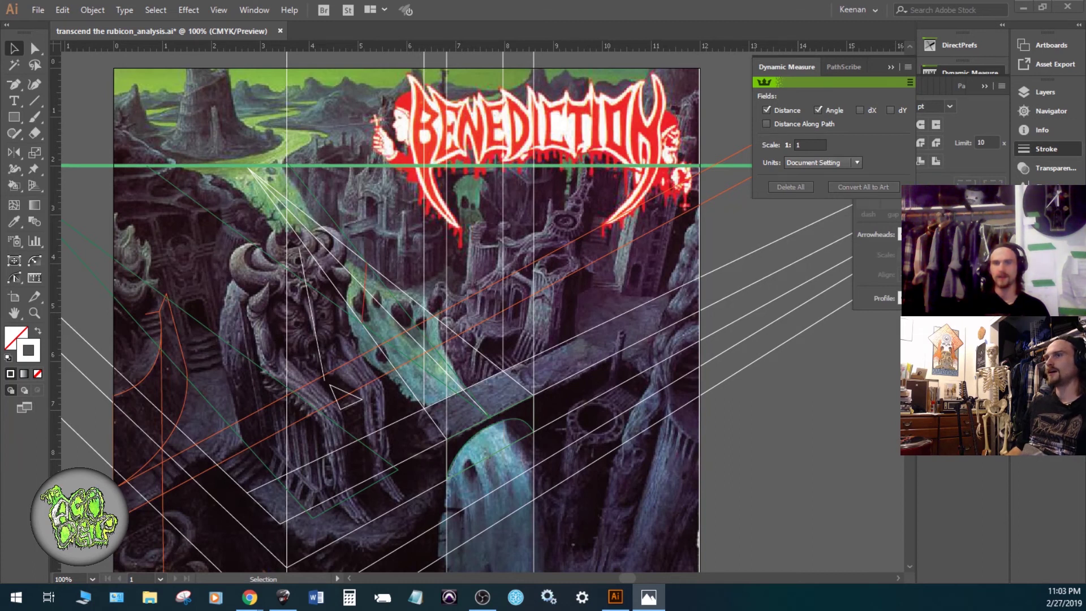
# - Bring the Photos window with the sailing ship painting over the cover for comparison, and return to the full construction in Illustrator
pyautogui.moveTo(1085, 73)
pyautogui.mouseDown()
pyautogui.moveTo(698, 76)
pyautogui.moveTo(875, 71)
pyautogui.mouseUp()
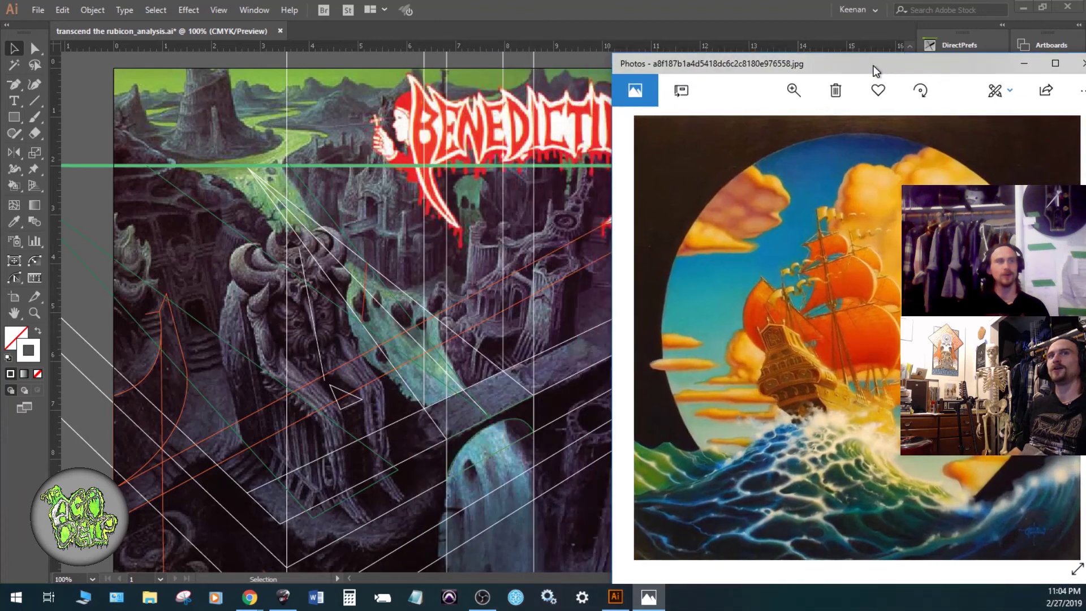
pyautogui.doubleClick(643, 14)
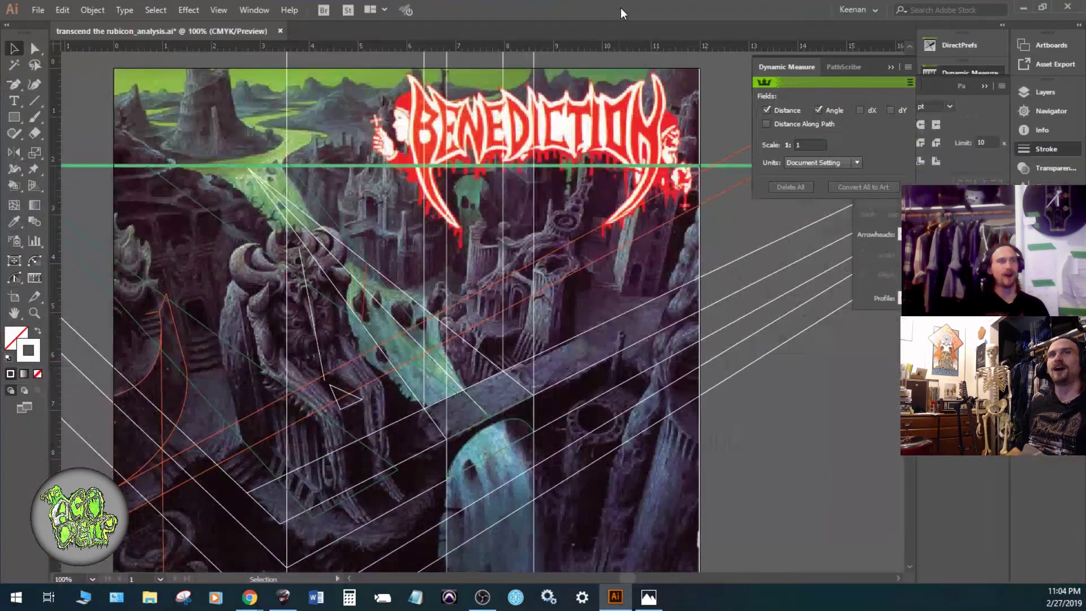
pyautogui.moveTo(620, 8); pyautogui.dragTo(595, 1)
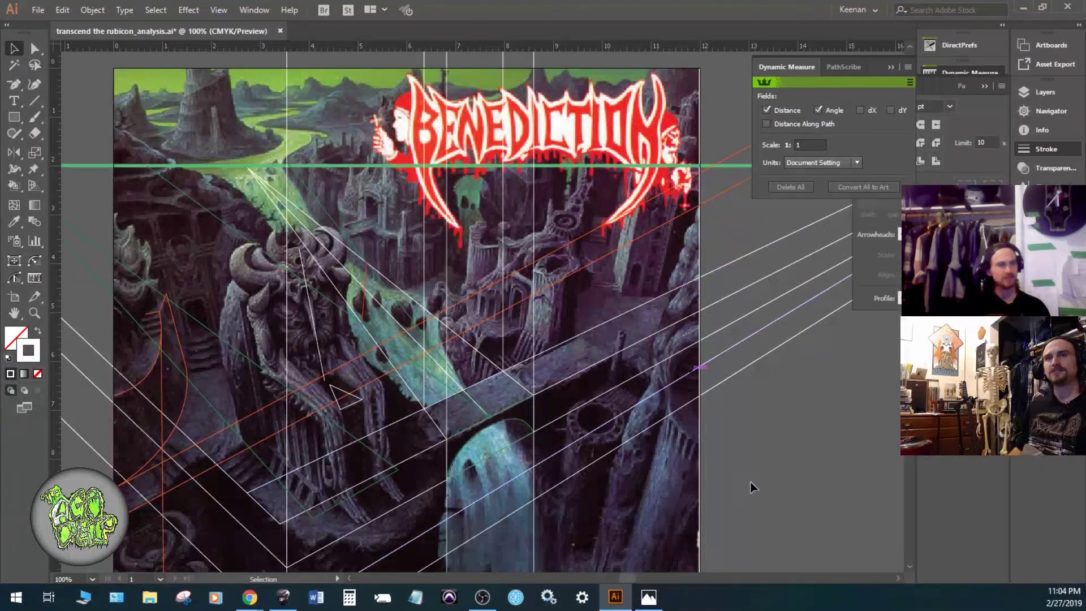
pyautogui.scroll(-1, 773, 480)
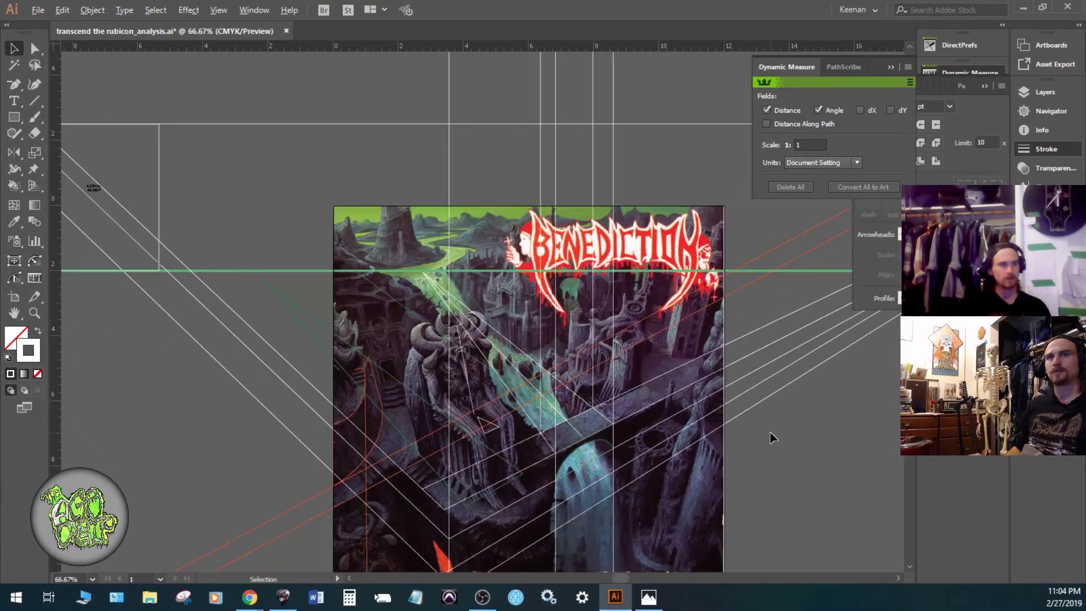
# - Switch to the sailing ship painting in Photos and place its window beside the full Benediction cover for comparison
pyautogui.moveTo(766, 450); pyautogui.dragTo(530, 362)
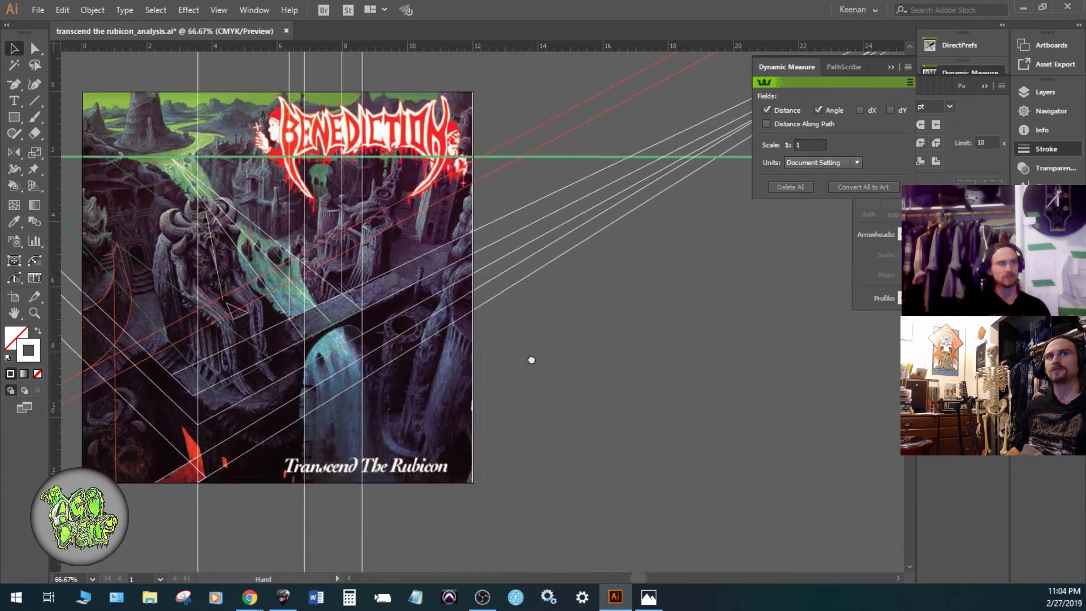
pyautogui.click(654, 596)
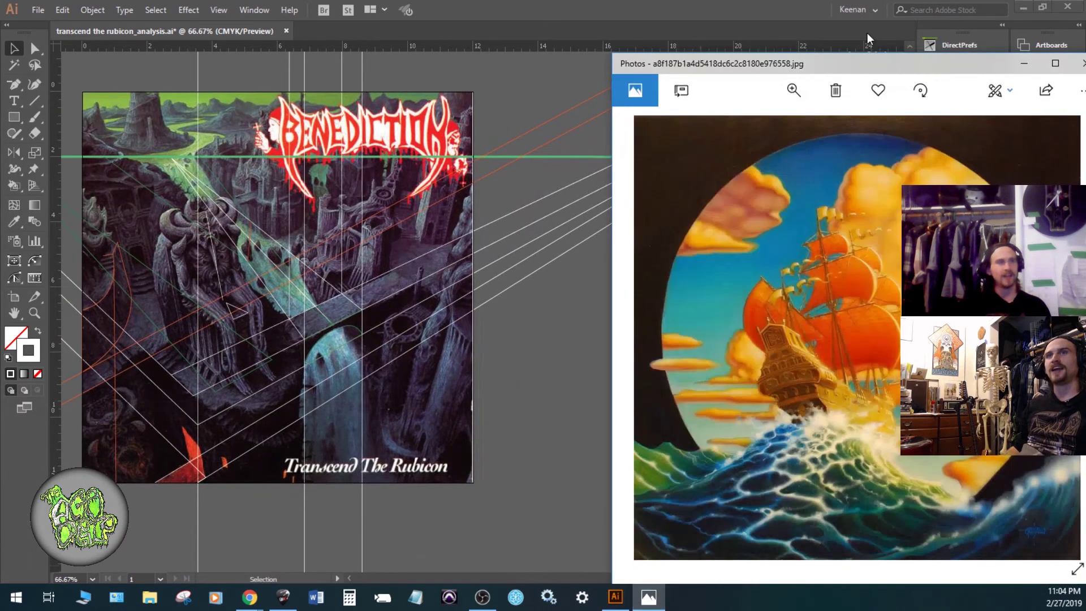
pyautogui.moveTo(838, 57); pyautogui.dragTo(716, 48)
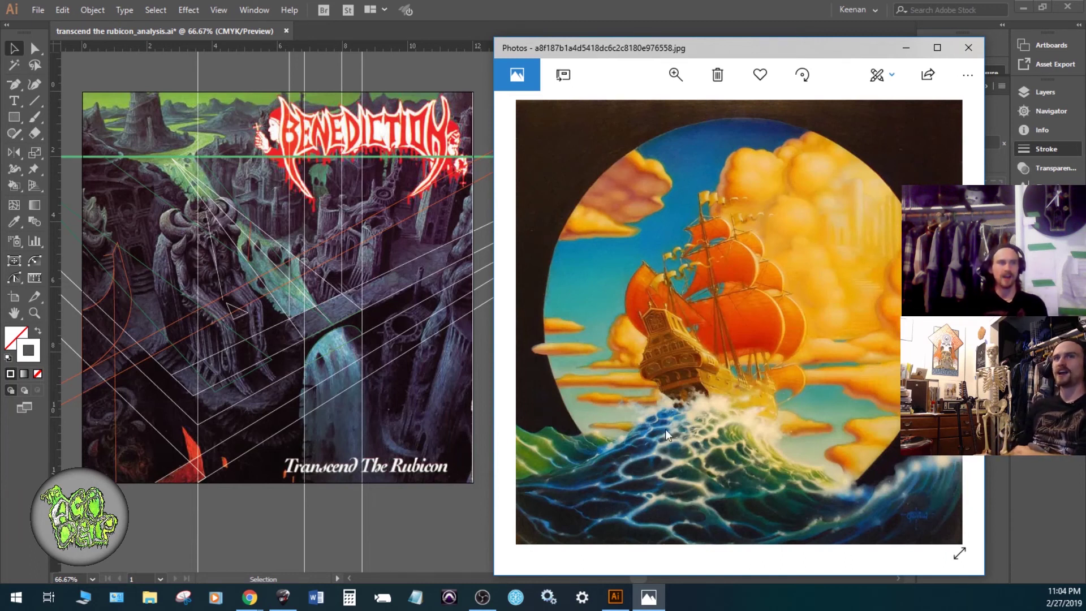
pyautogui.moveTo(556, 342)
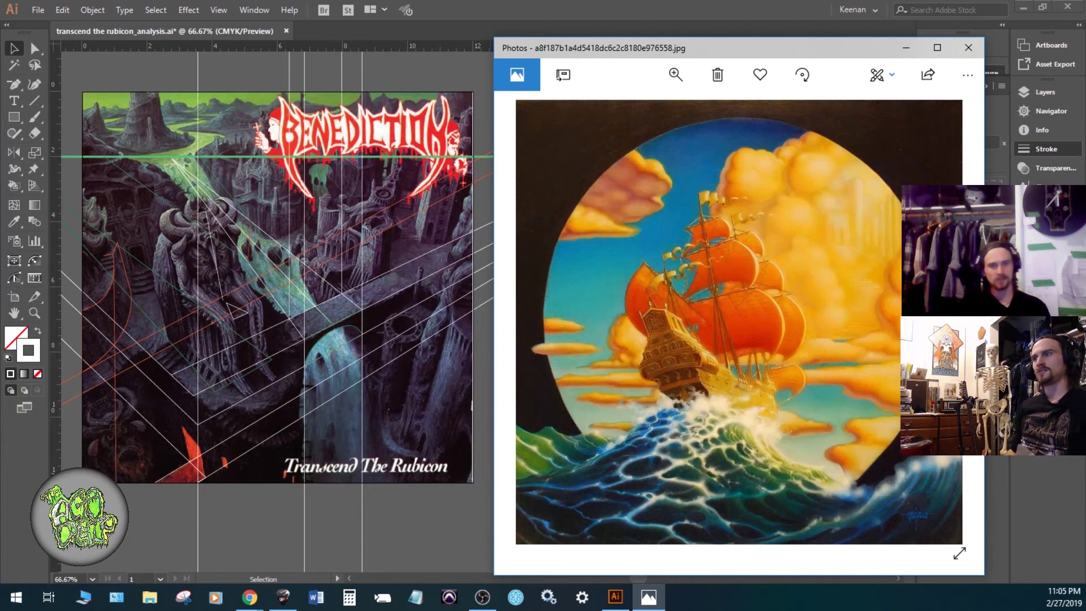
pyautogui.hotkey('alt', 'Tab')
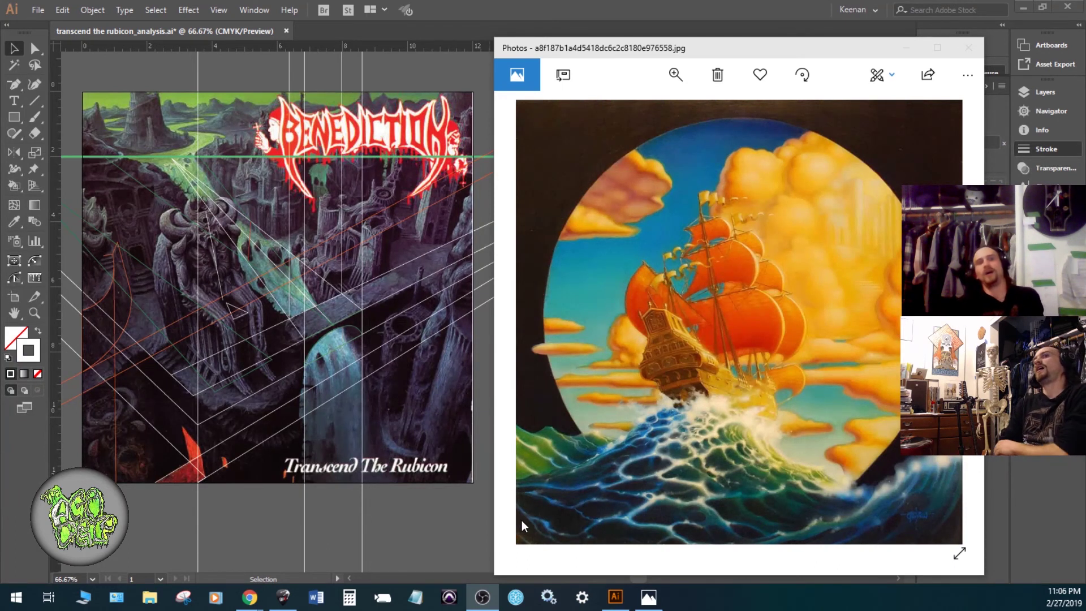
pyautogui.moveTo(525, 520)
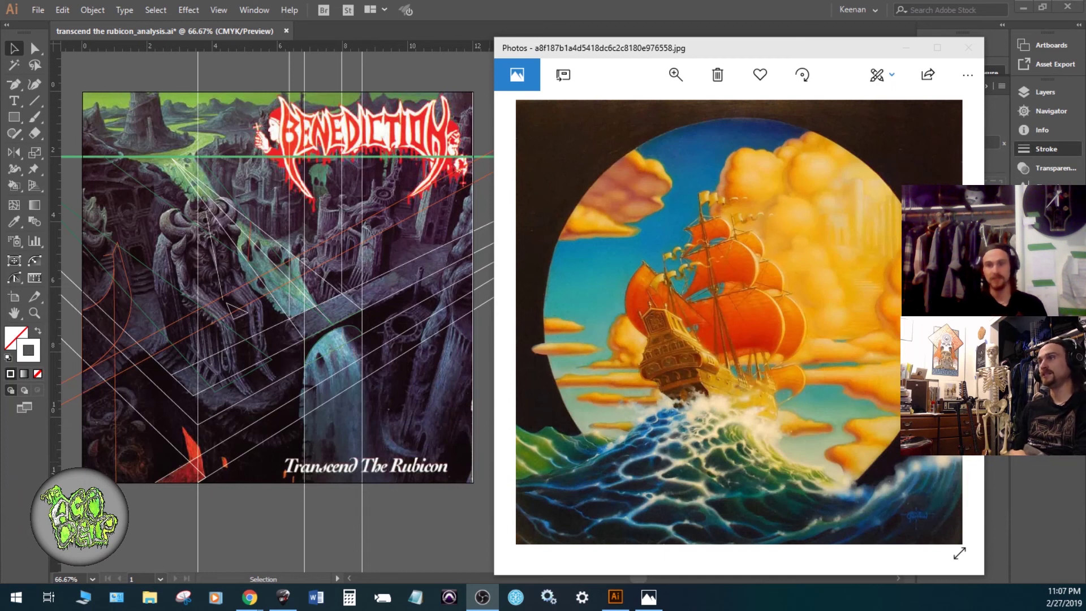
pyautogui.hotkey('alt', 'Tab')
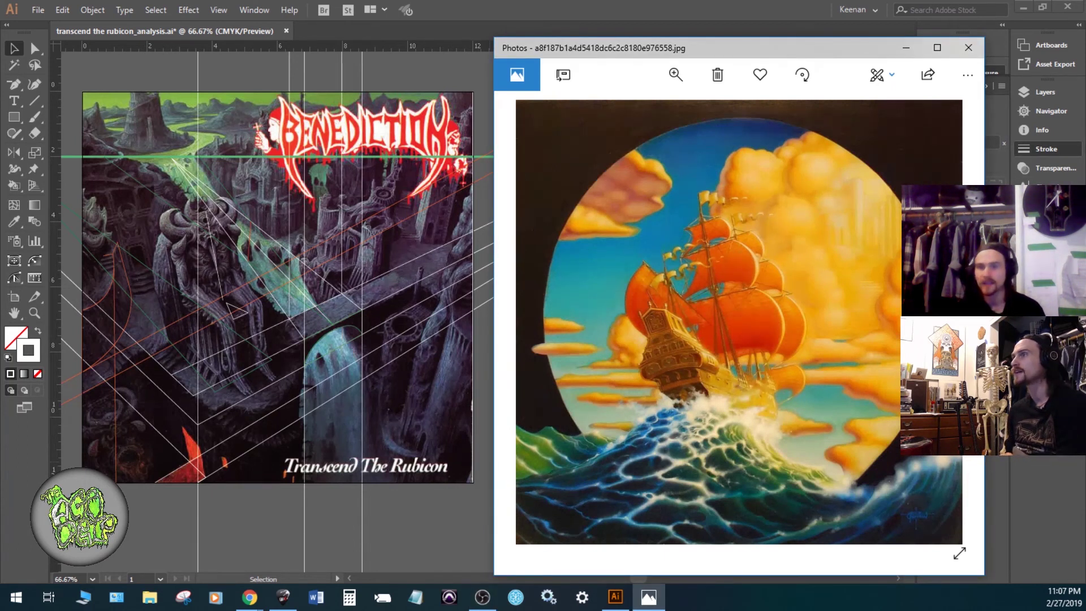
# - Compare the Grateful Dead Aoxomoxoa cover side by side with the Benediction cover, and return to the sailing ship painting
pyautogui.hotkey('alt', 'Tab')
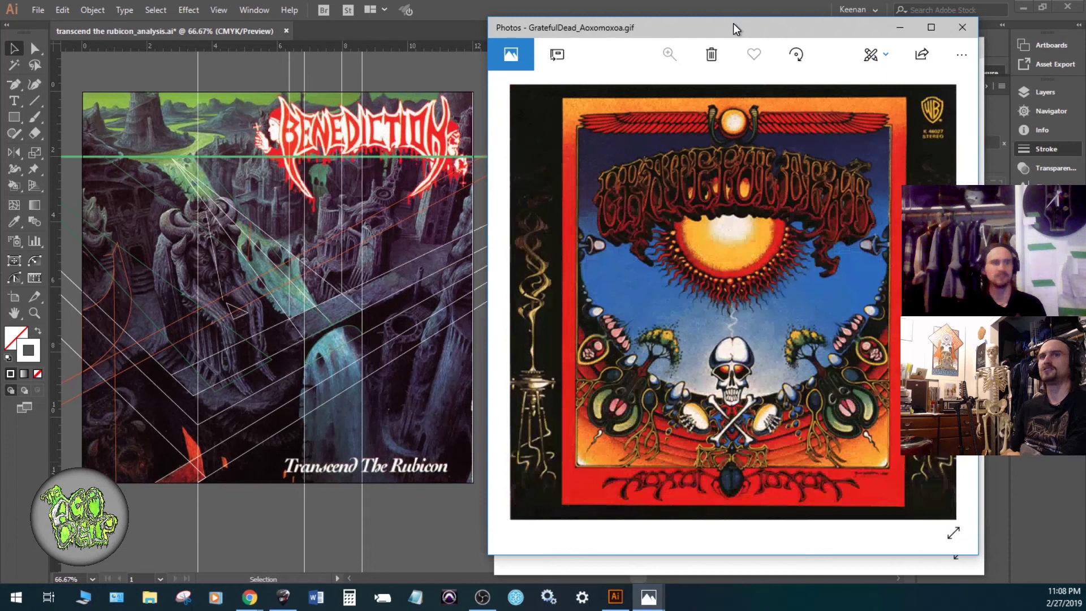
pyautogui.moveTo(733, 22); pyautogui.dragTo(745, 44)
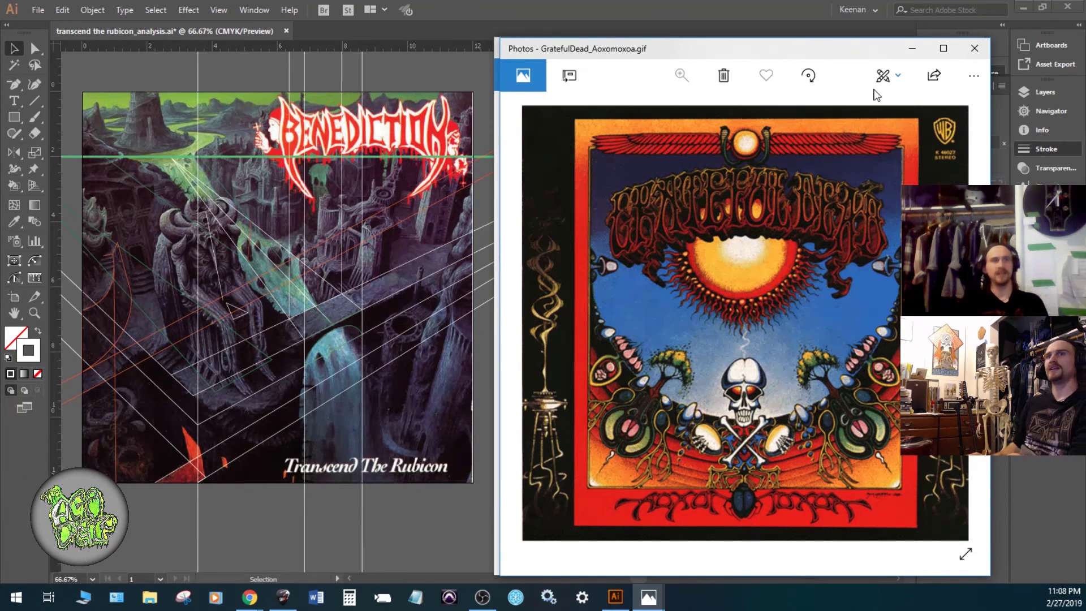
pyautogui.click(912, 48)
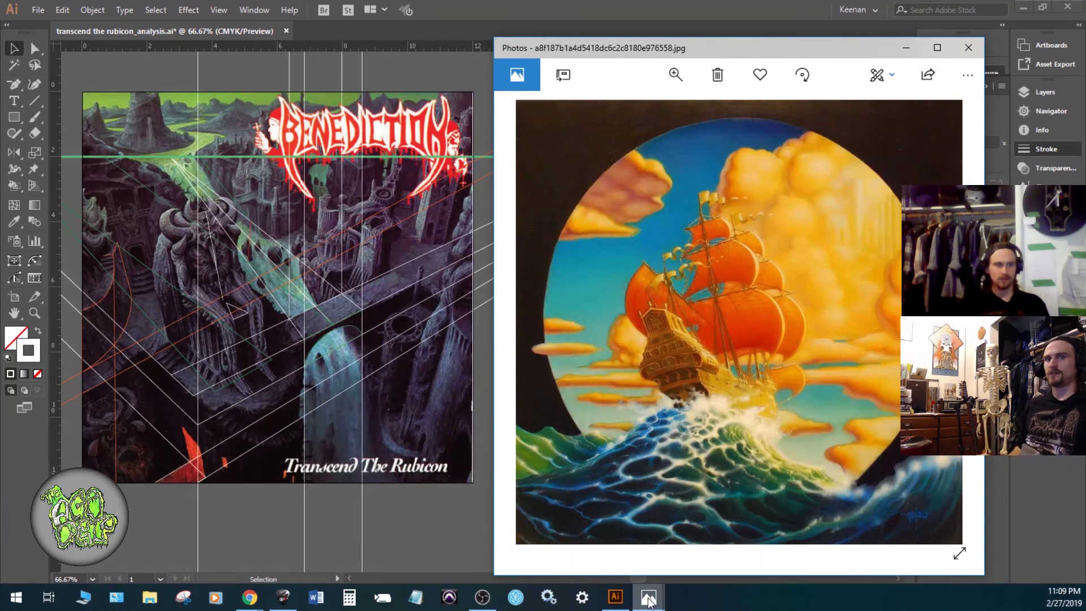
pyautogui.moveTo(649, 597)
pyautogui.click(671, 576)
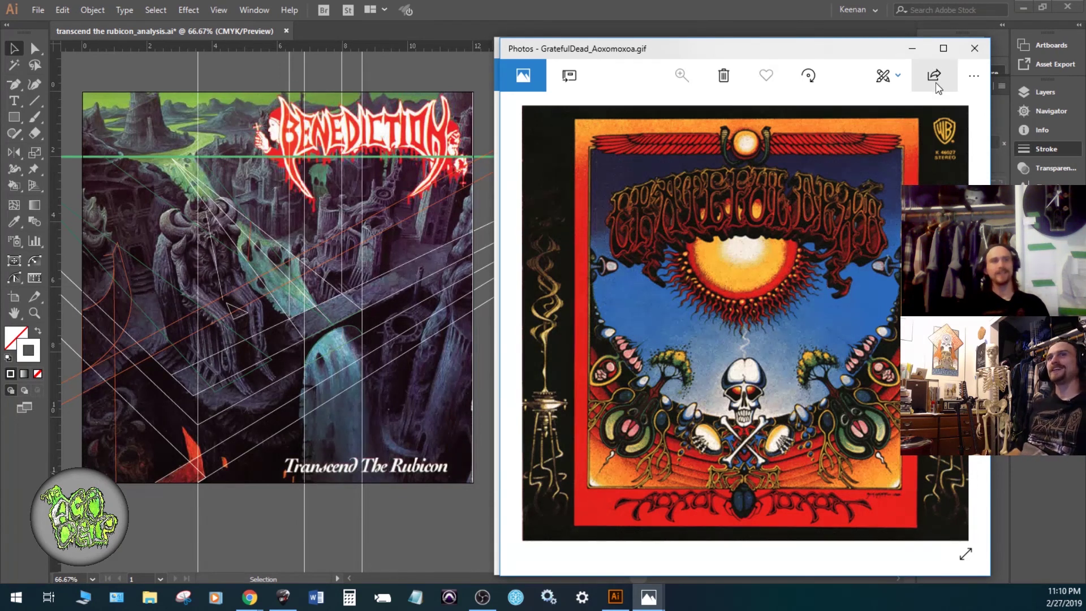
pyautogui.click(910, 48)
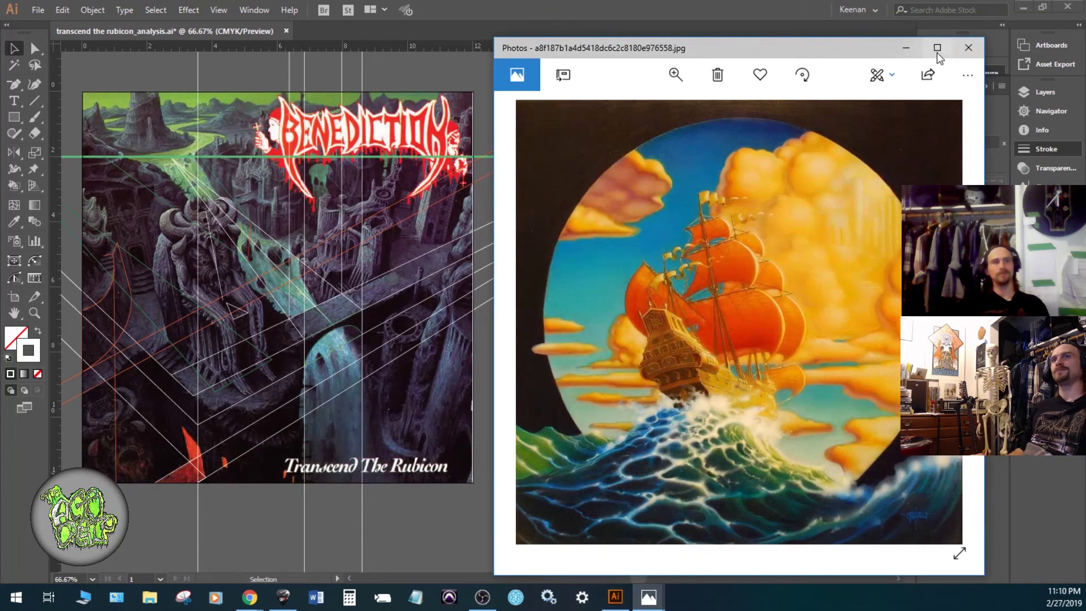
# - View the sailing ship painting at full window size, and return to the whole Benediction construction in Illustrator
pyautogui.click(937, 47)
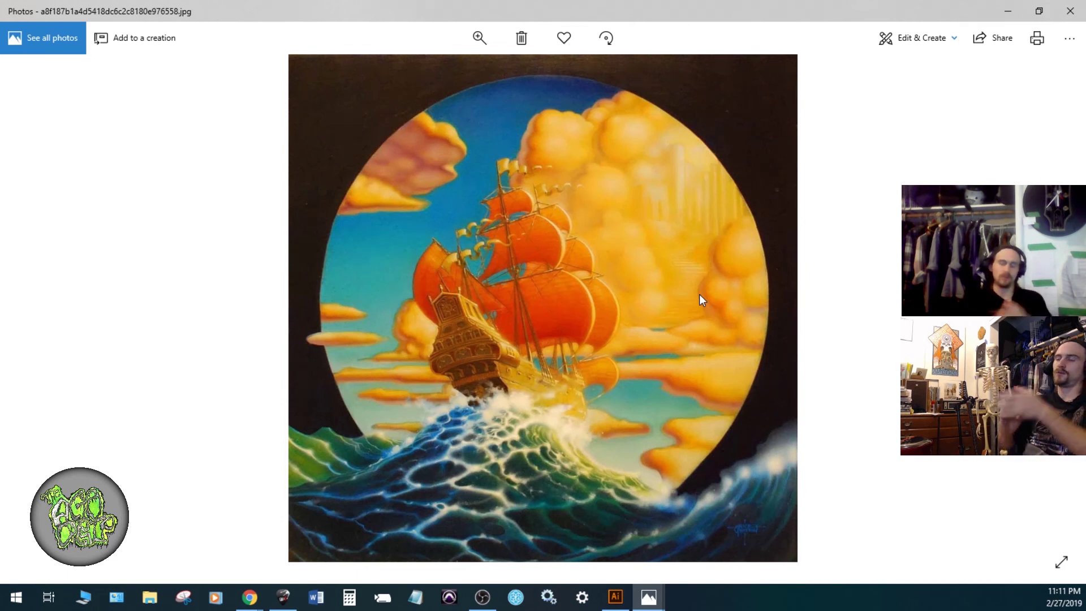
pyautogui.click(1006, 12)
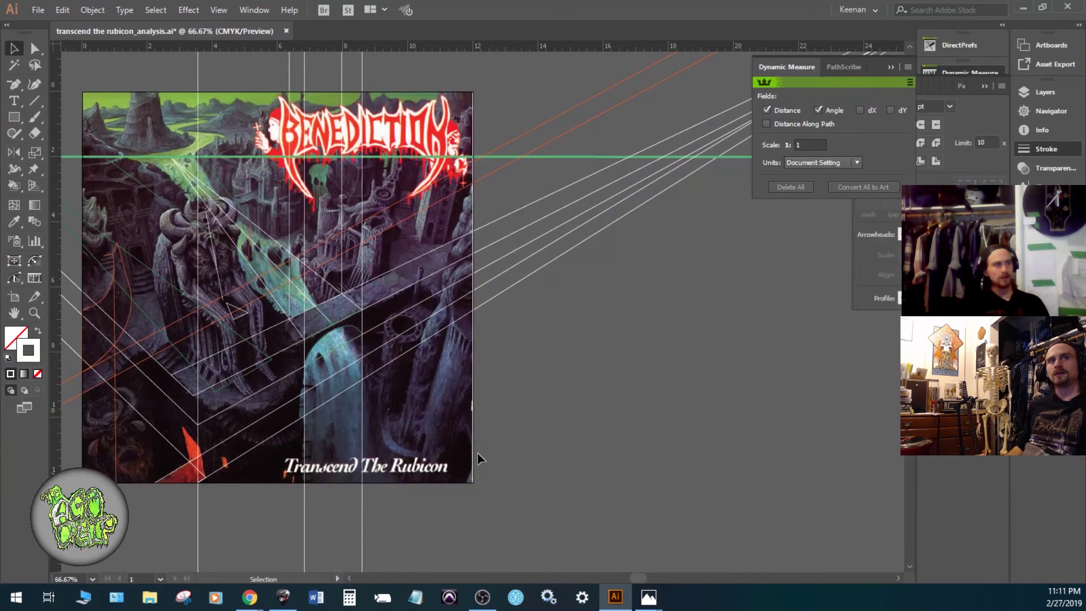
pyautogui.moveTo(477, 454); pyautogui.dragTo(635, 450)
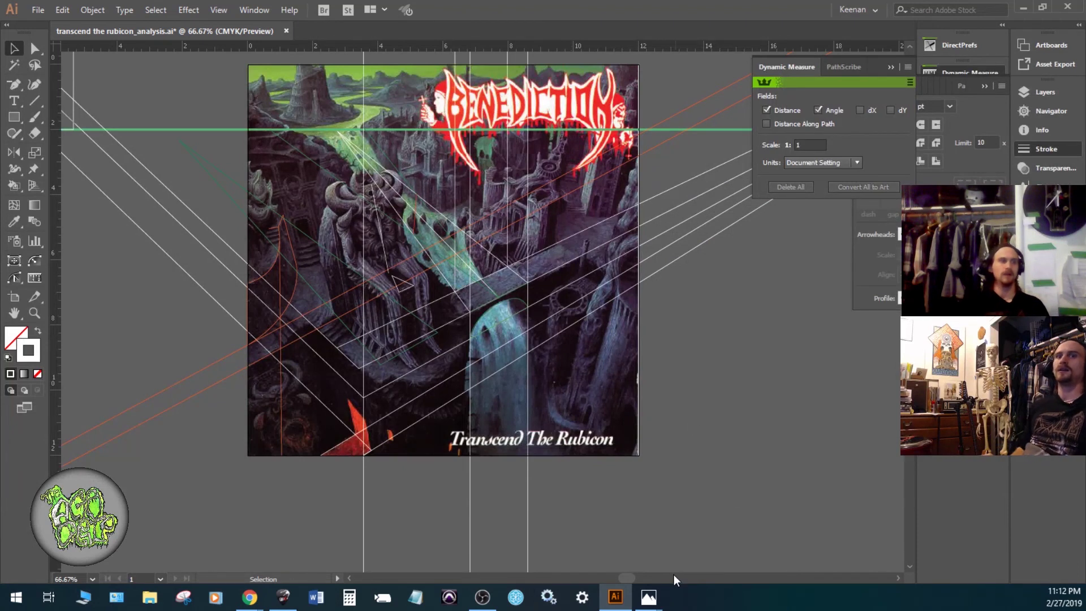
# - Bring the Grateful Dead cover in Photos over the Benediction construction, examine its composition, and minimize it again
pyautogui.moveTo(650, 598)
pyautogui.click(721, 568)
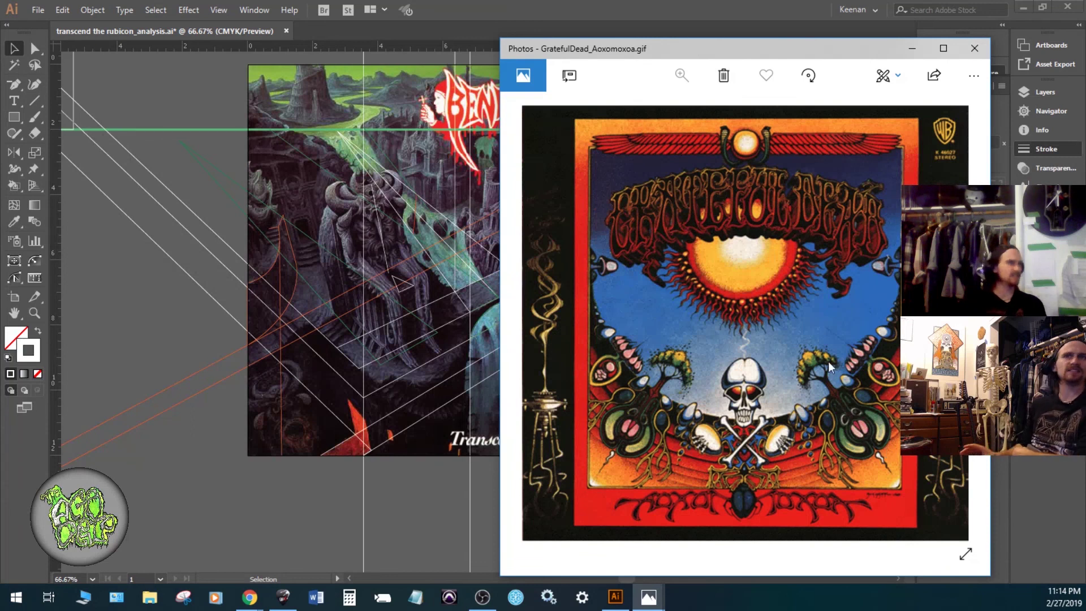
pyautogui.click(912, 48)
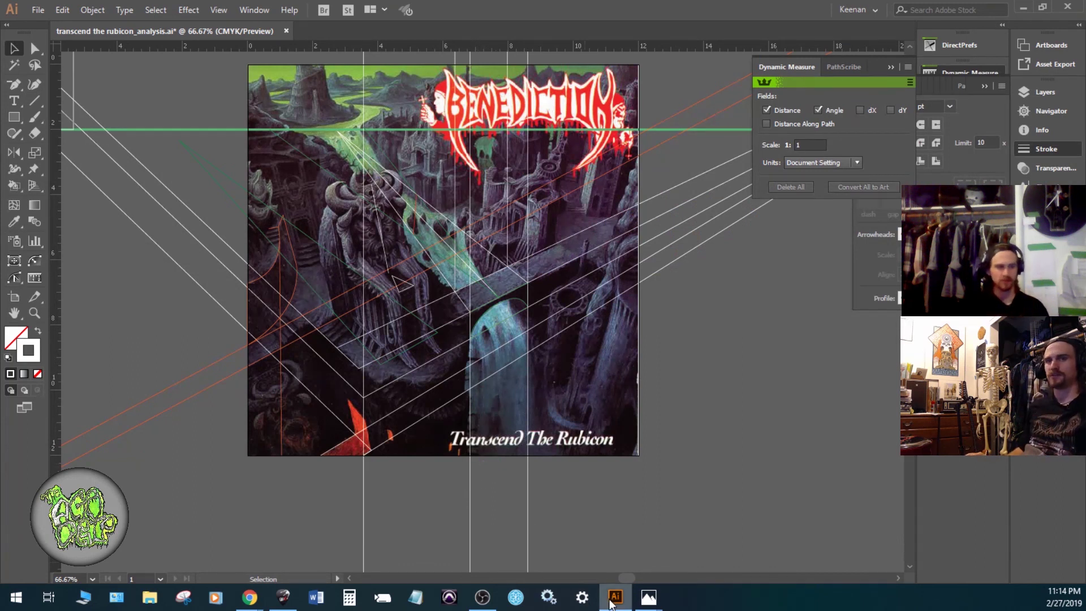
# - Switch from Illustrator to the maximized Photos window showing the sailing ship painting
pyautogui.moveTo(645, 599)
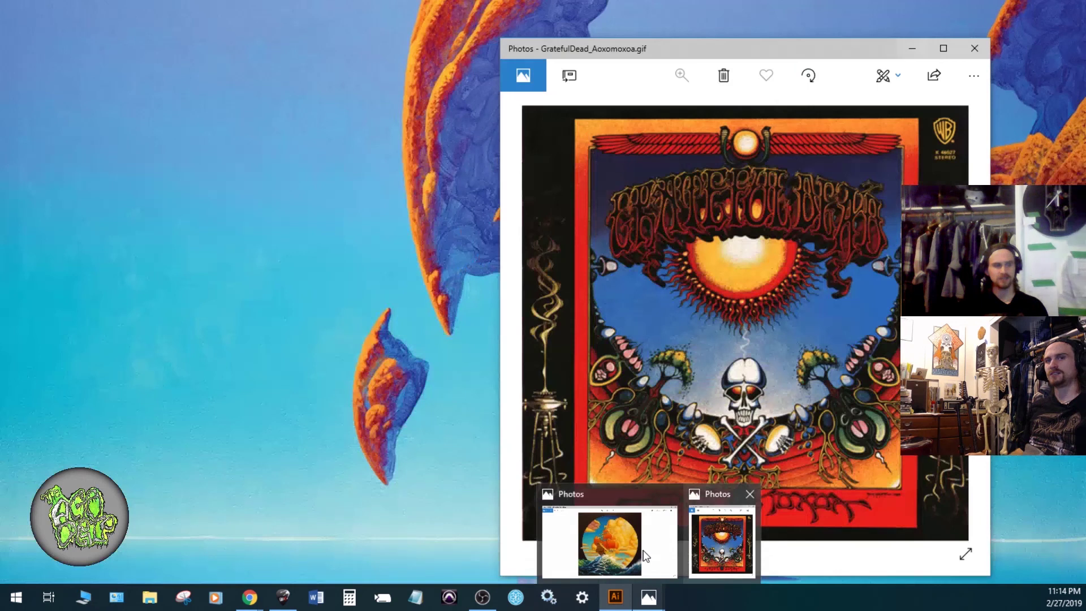
pyautogui.moveTo(642, 555)
pyautogui.click(640, 554)
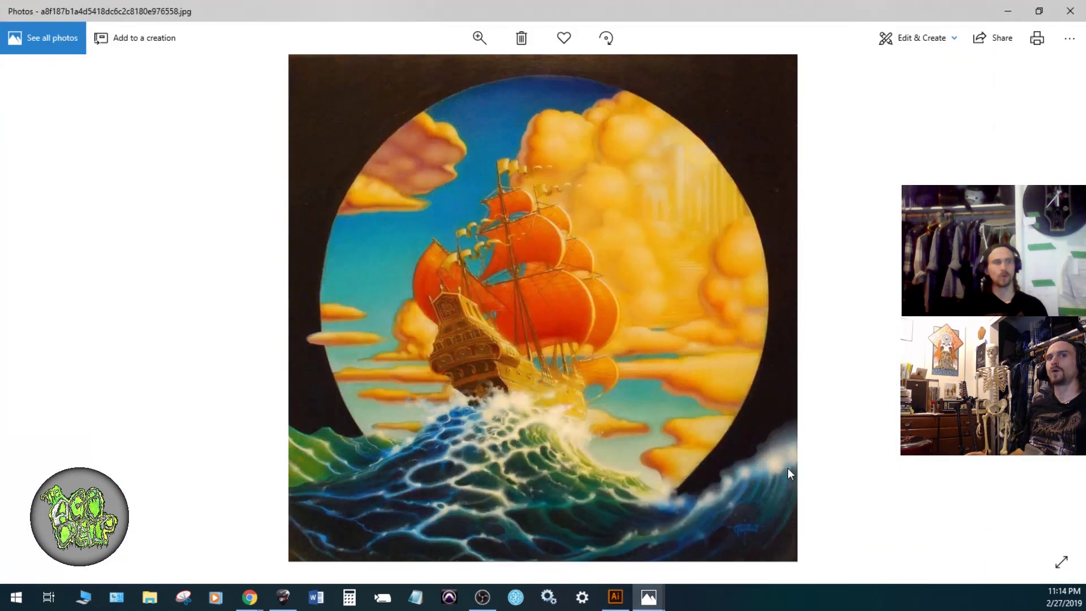